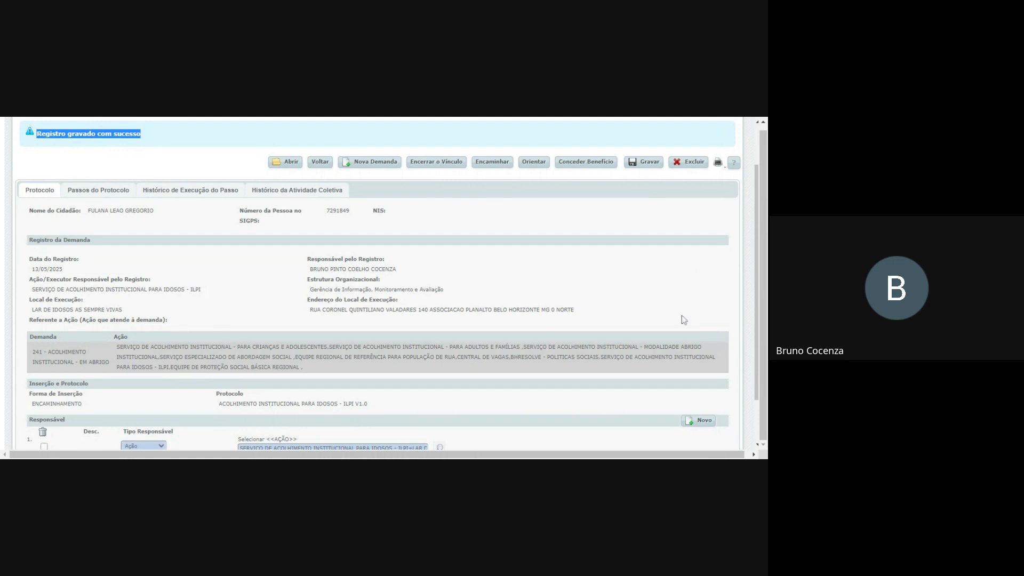
Step: Review the citizen's saved demand record, from the registration data to the responsible type and action
{"action": "mouse_move", "coordinate": [754, 200]}
{"action": "left_mouse_down"}
{"action": "mouse_move", "coordinate": [755, 220]}
{"action": "mouse_move", "coordinate": [753, 193]}
{"action": "left_mouse_up"}
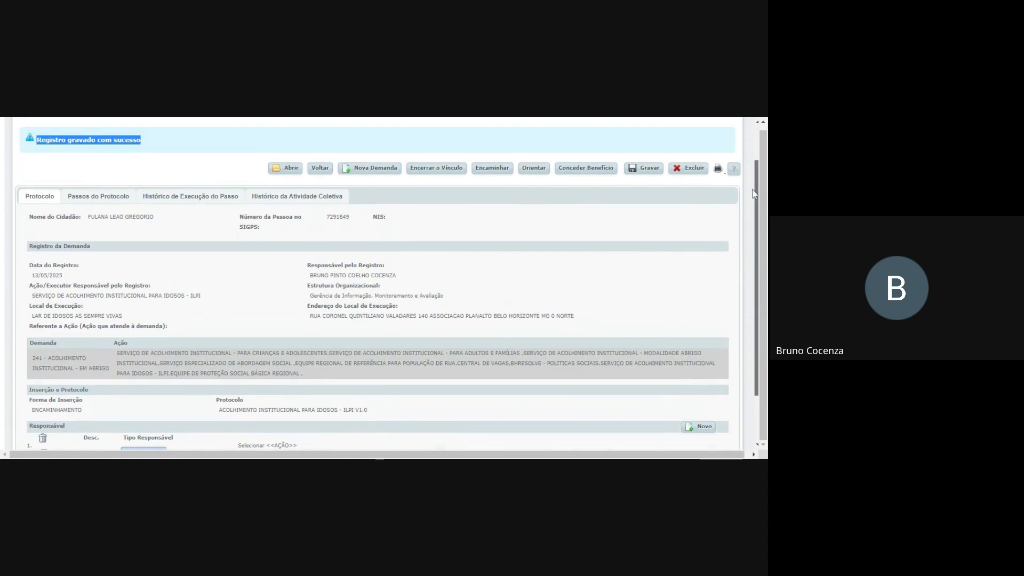
{"action": "left_click", "coordinate": [158, 161]}
{"action": "scroll", "coordinate": [147, 177], "scroll_direction": "up", "scroll_amount": 2}
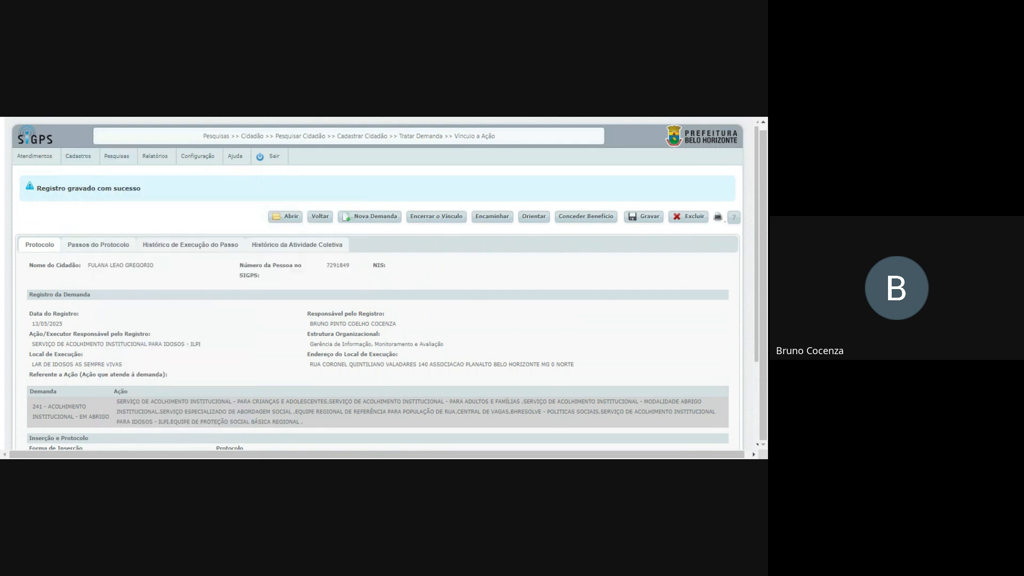
{"action": "left_click_drag", "start_coordinate": [42, 189], "coordinate": [130, 188]}
{"action": "scroll", "coordinate": [135, 220], "scroll_direction": "down", "scroll_amount": 4}
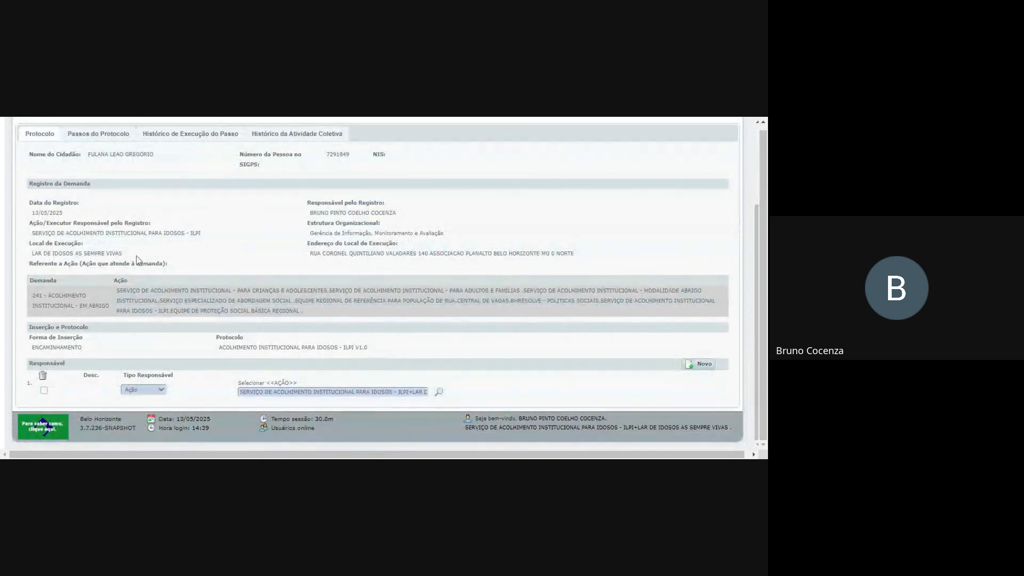
{"action": "left_click_drag", "start_coordinate": [136, 375], "coordinate": [132, 393]}
{"action": "left_click_drag", "start_coordinate": [289, 391], "coordinate": [457, 391]}
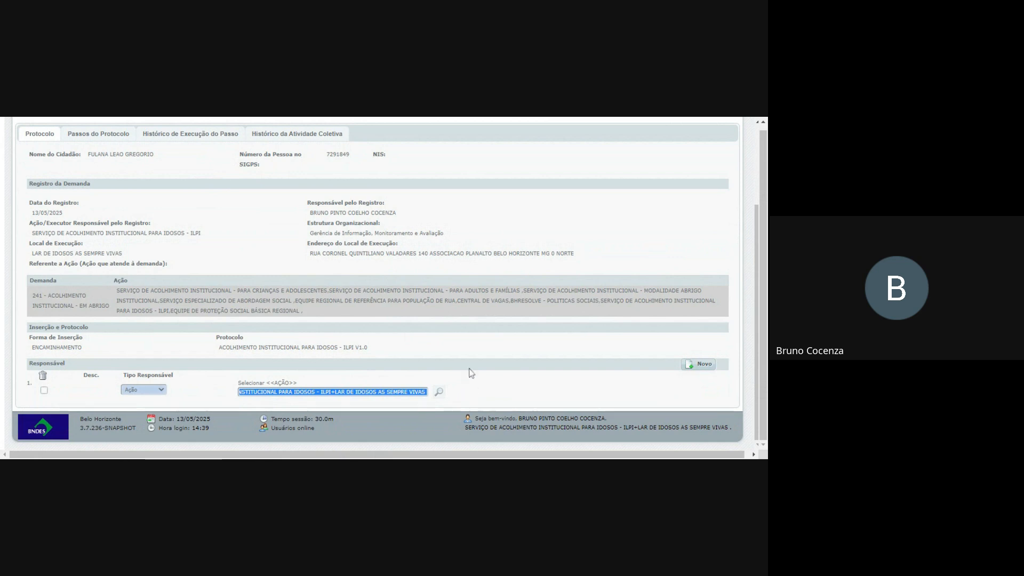
{"action": "scroll", "coordinate": [458, 369], "scroll_direction": "up", "scroll_amount": 4}
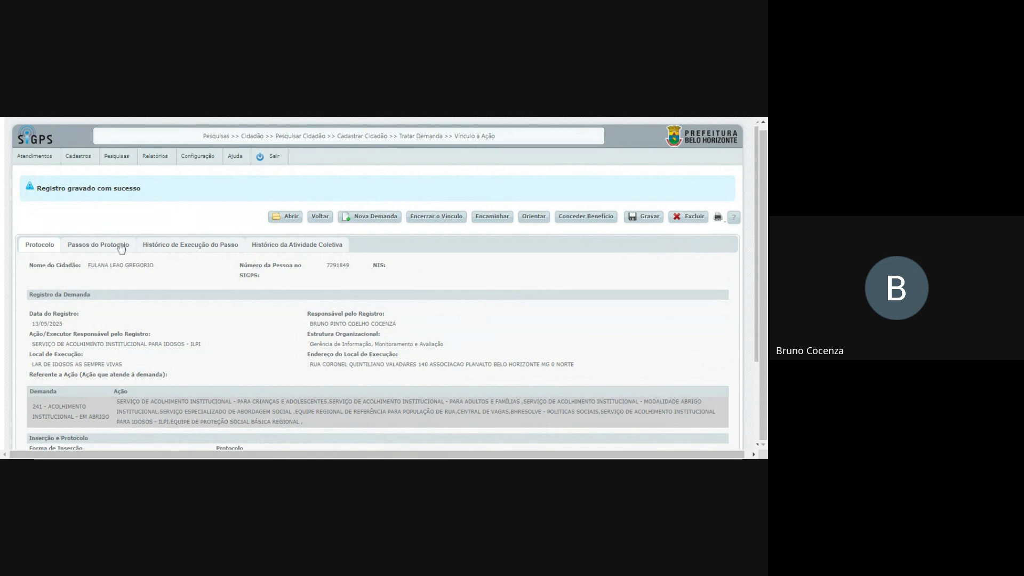
{"action": "scroll", "coordinate": [120, 250], "scroll_direction": "down", "scroll_amount": 2}
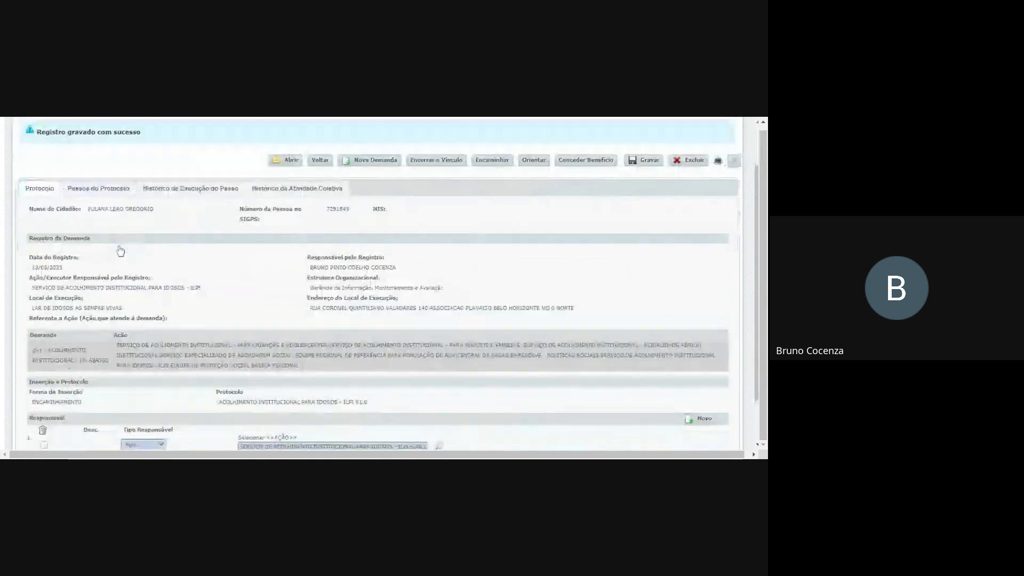
Step: Open the protocol steps list and examine each step's obligation, status and last execution date
{"action": "left_click", "coordinate": [94, 199]}
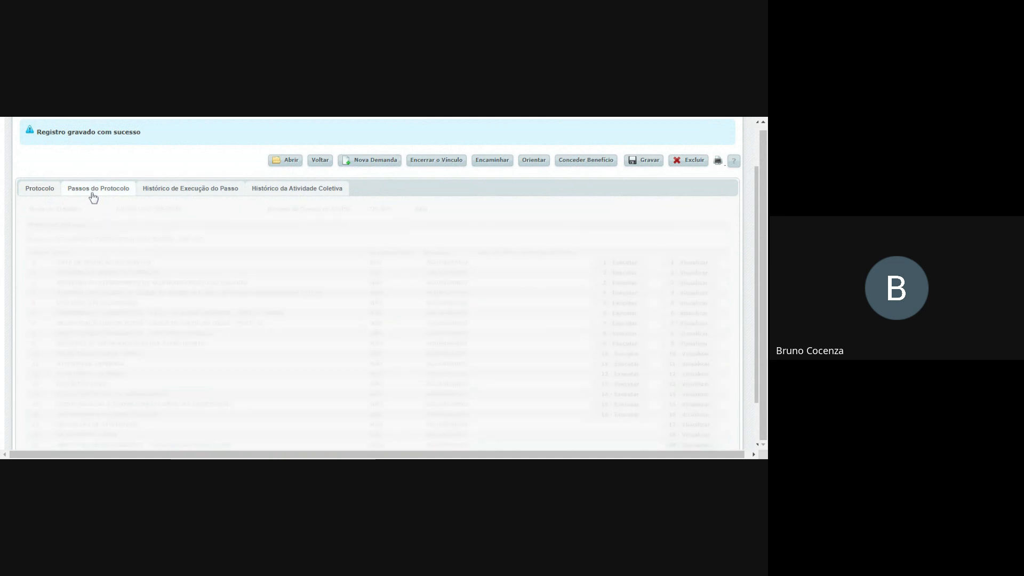
{"action": "scroll", "coordinate": [309, 313], "scroll_direction": "down", "scroll_amount": 2}
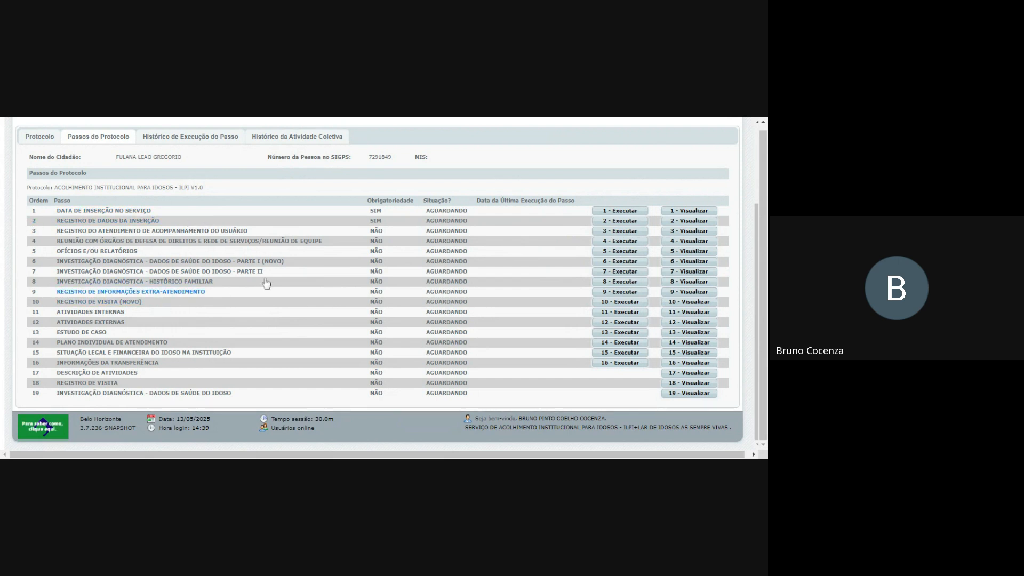
{"action": "scroll", "coordinate": [482, 258], "scroll_direction": "up", "scroll_amount": 1}
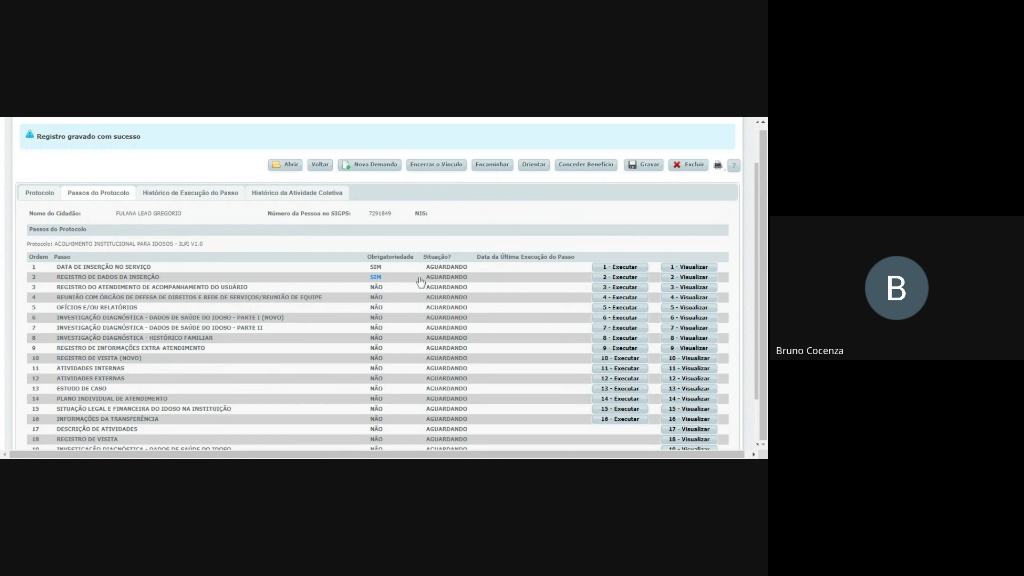
{"action": "scroll", "coordinate": [397, 268], "scroll_direction": "down", "scroll_amount": 1}
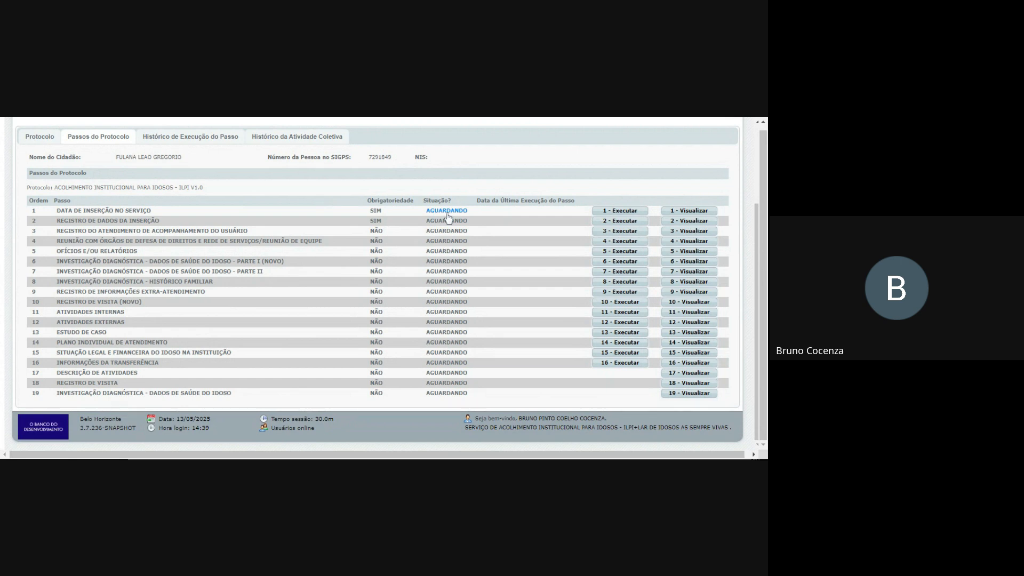
{"action": "left_click_drag", "start_coordinate": [483, 201], "coordinate": [567, 201]}
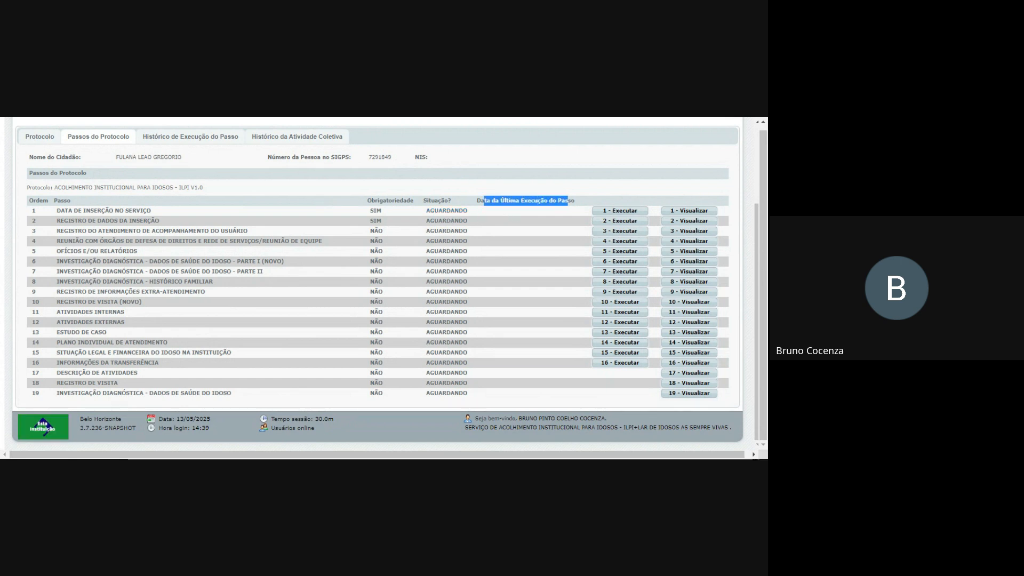
{"action": "left_click", "coordinate": [523, 215]}
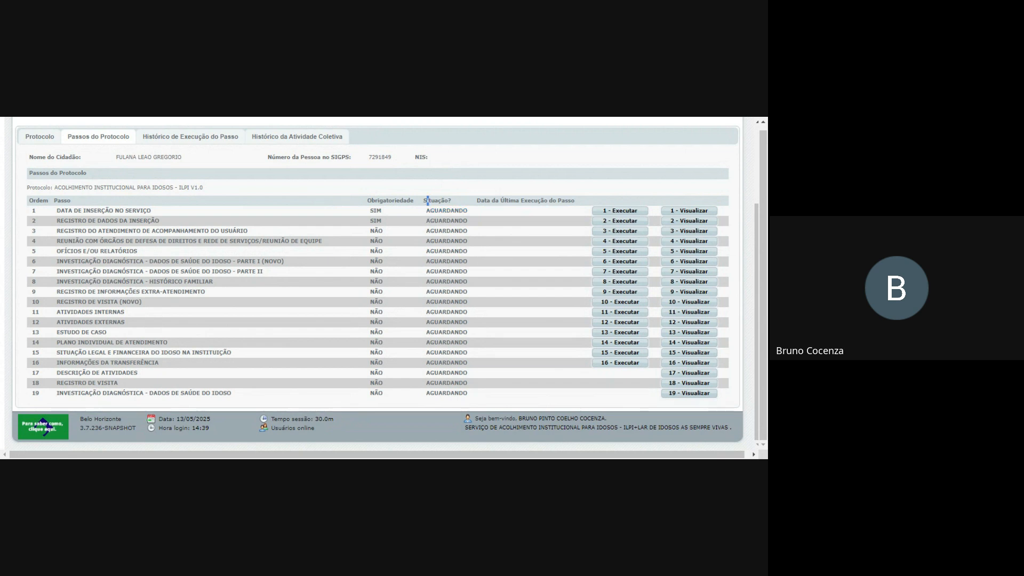
{"action": "left_click_drag", "start_coordinate": [428, 200], "coordinate": [524, 200]}
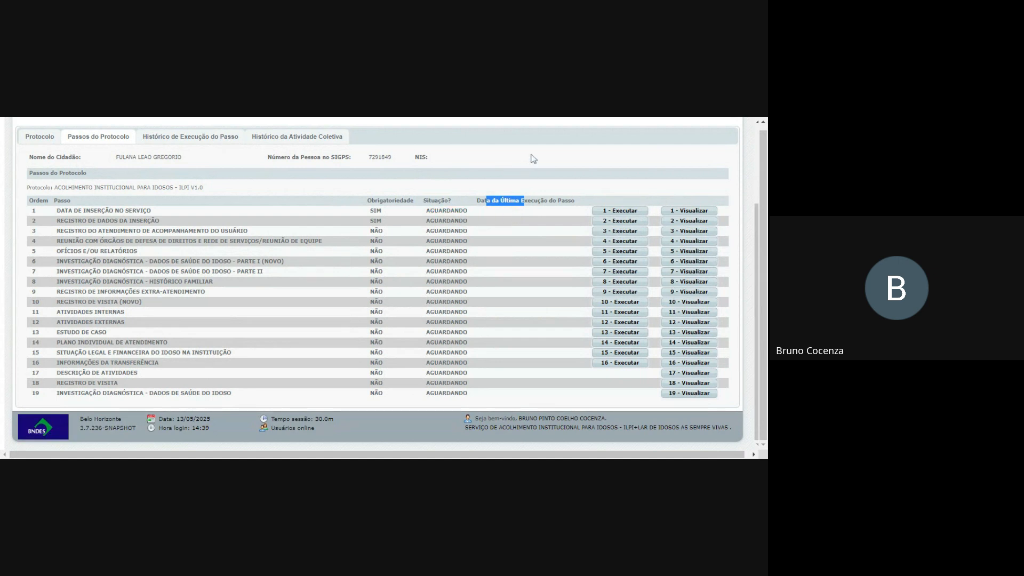
{"action": "left_click", "coordinate": [511, 179]}
{"action": "scroll", "coordinate": [186, 238], "scroll_direction": "up", "scroll_amount": 3}
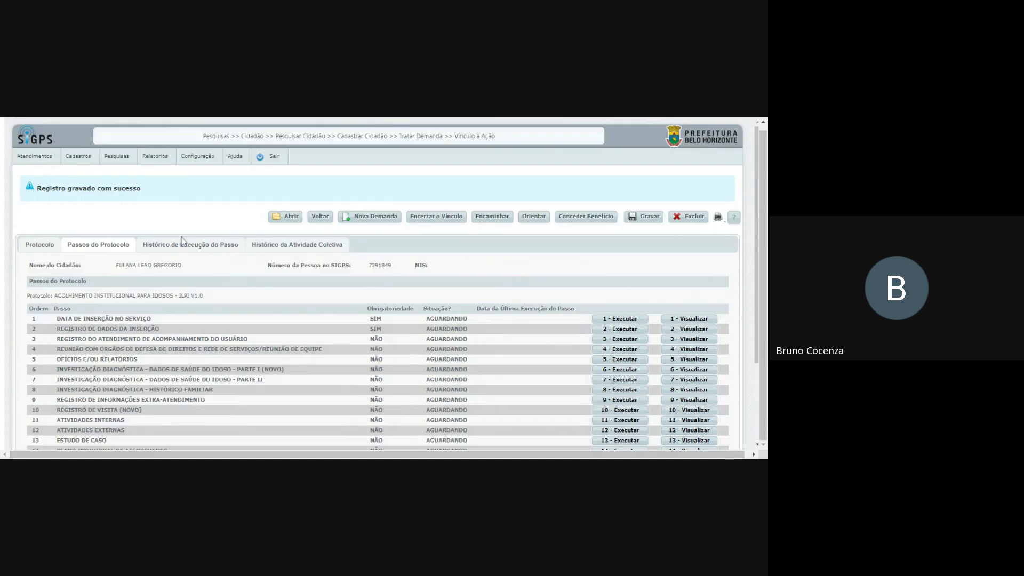
Step: Execute step 1, Data de Inserção no Serviço, with the date 02/03/2024, mark it as concluded and save it
{"action": "scroll", "coordinate": [181, 240], "scroll_direction": "down", "scroll_amount": 1}
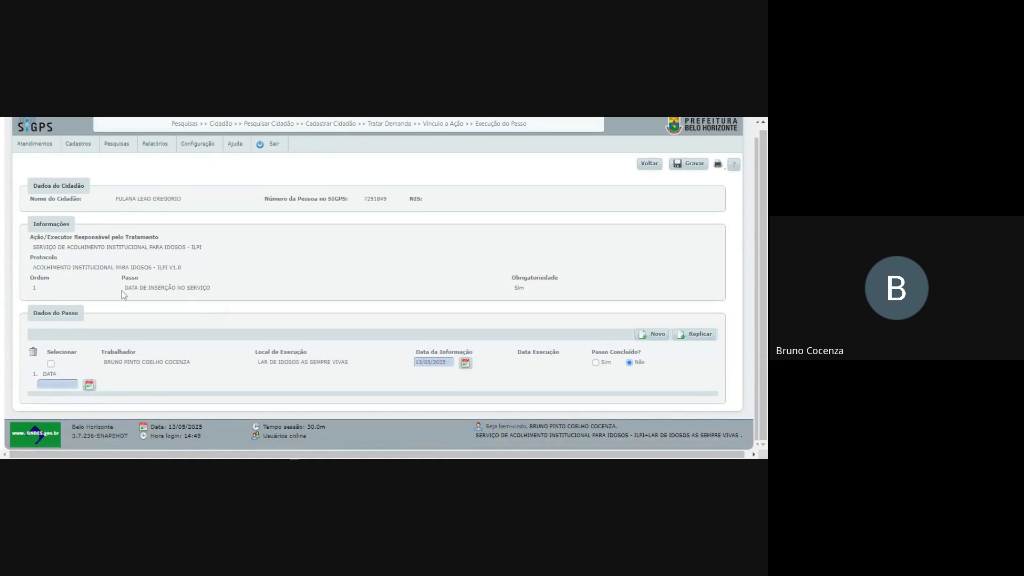
{"action": "left_click_drag", "start_coordinate": [123, 288], "coordinate": [191, 288]}
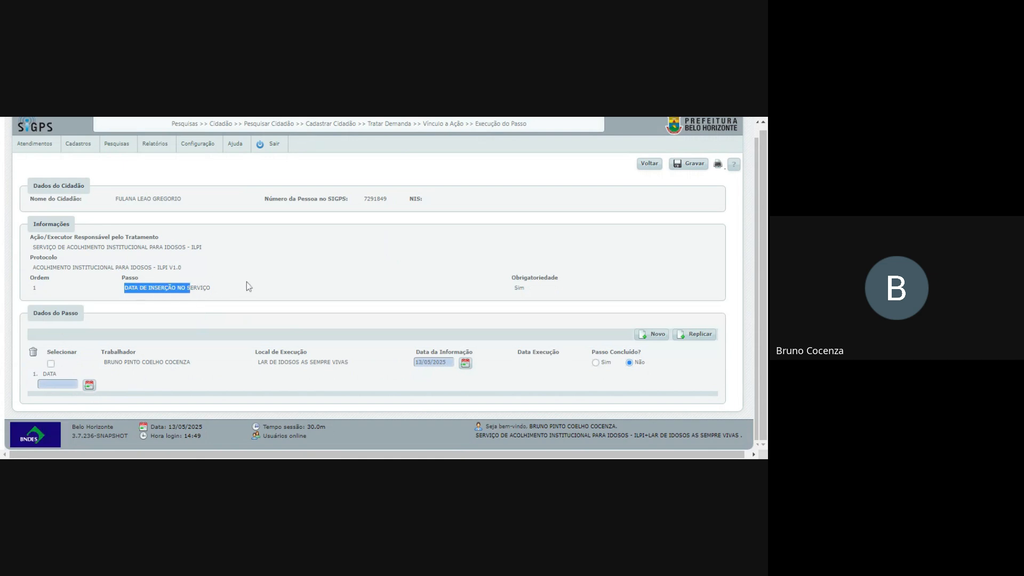
{"action": "left_click", "coordinate": [245, 283]}
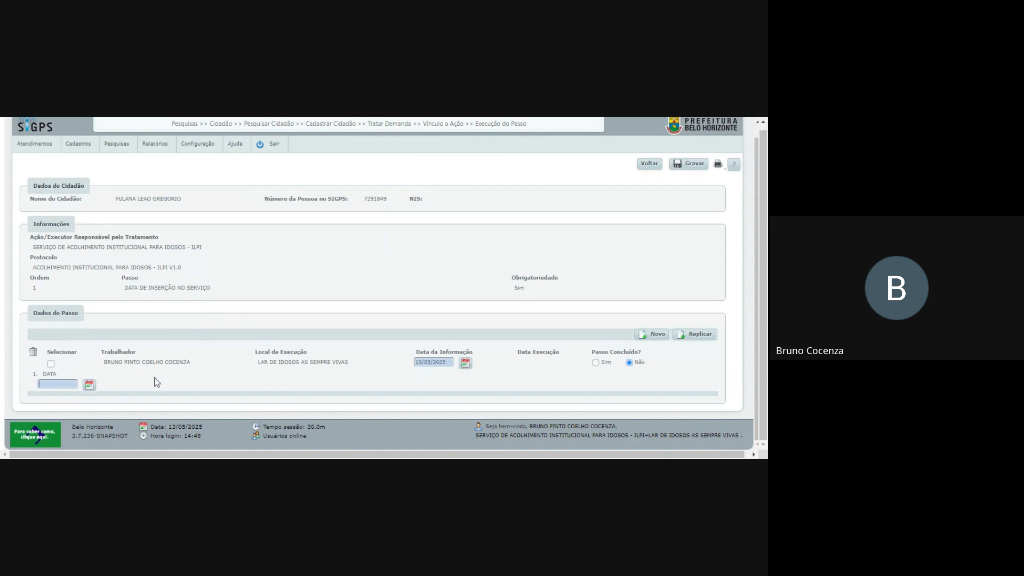
{"action": "type", "text": "02/03/2024"}
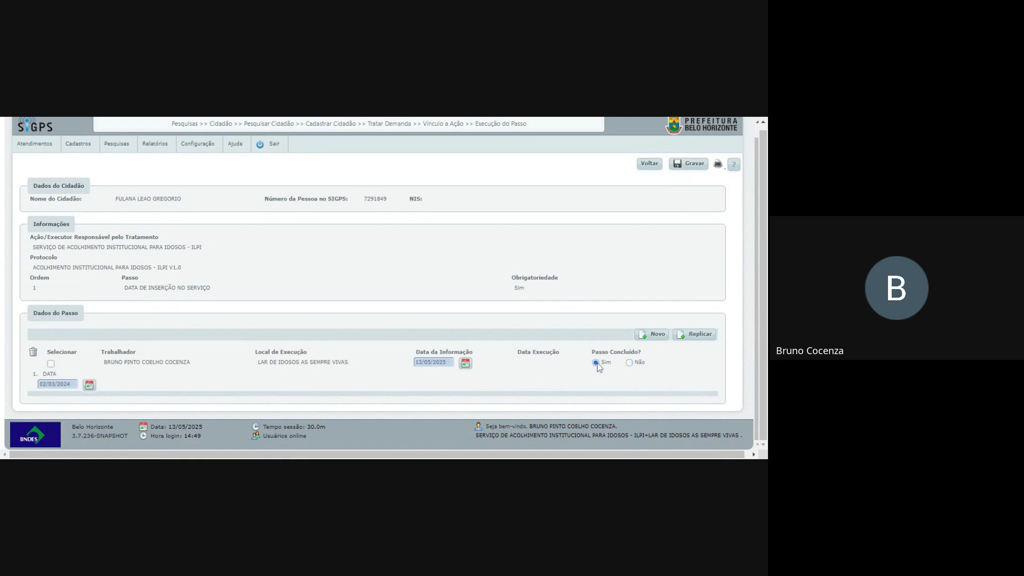
{"action": "left_click", "coordinate": [690, 166]}
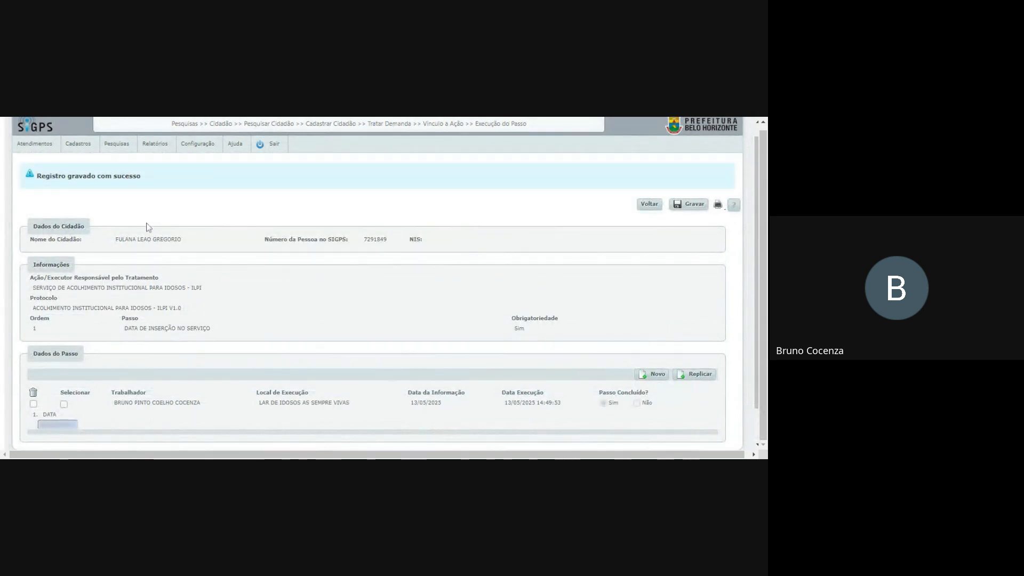
Step: Review the saved entry of the Data de Inserção no Serviço step, including its date and execution details
{"action": "left_click_drag", "start_coordinate": [44, 175], "coordinate": [121, 176]}
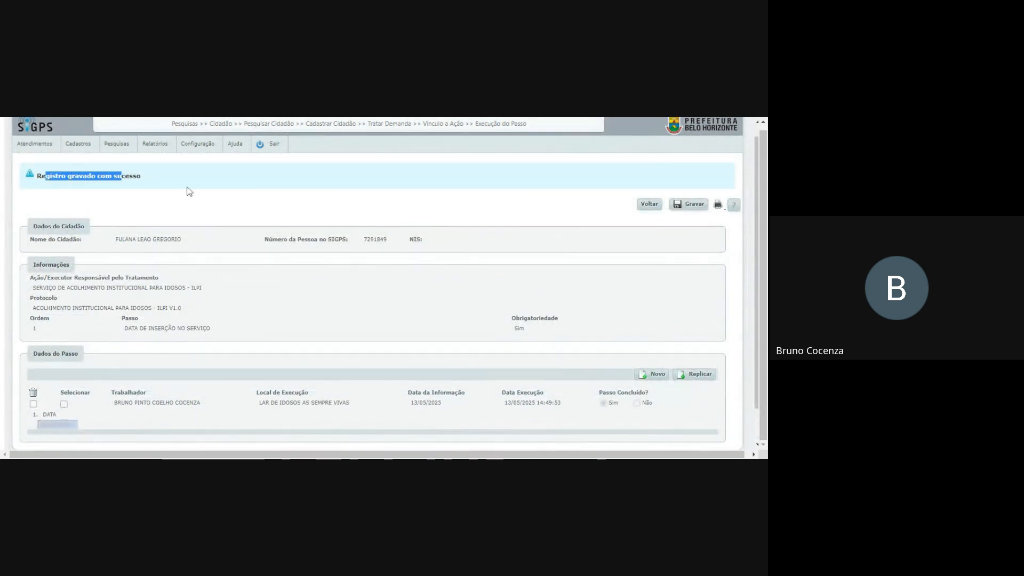
{"action": "scroll", "coordinate": [207, 235], "scroll_direction": "down", "scroll_amount": 1}
{"action": "scroll", "coordinate": [207, 238], "scroll_direction": "up", "scroll_amount": 1}
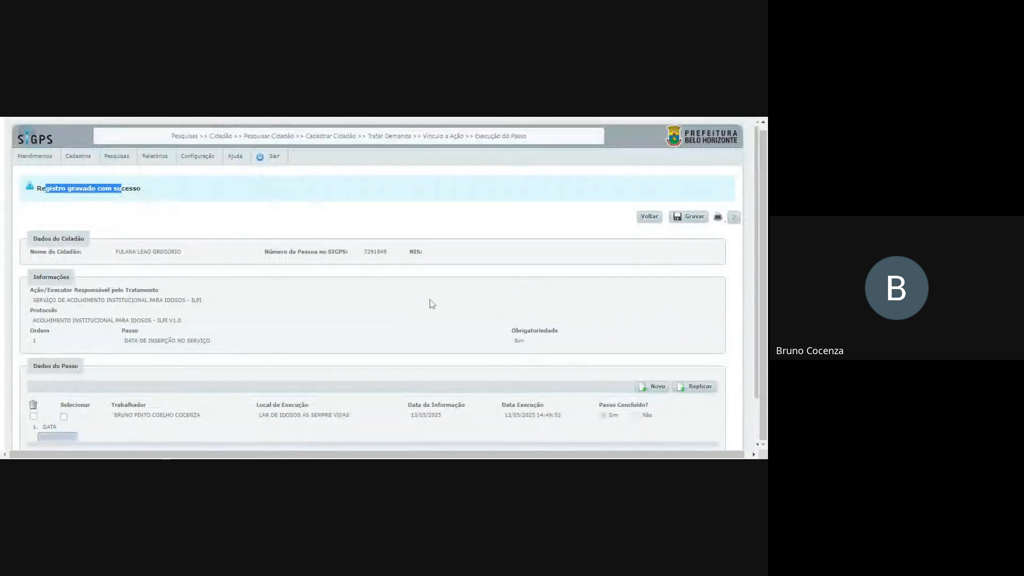
{"action": "scroll", "coordinate": [423, 314], "scroll_direction": "down", "scroll_amount": 1}
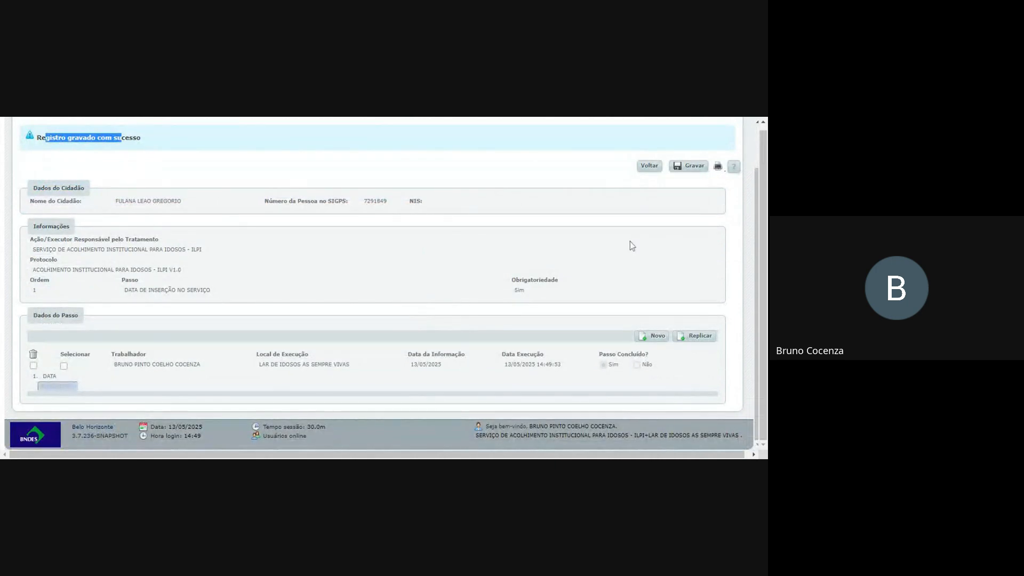
{"action": "scroll", "coordinate": [629, 243], "scroll_direction": "up", "scroll_amount": 1}
{"action": "scroll", "coordinate": [632, 261], "scroll_direction": "down", "scroll_amount": 1}
{"action": "left_click", "coordinate": [53, 386]}
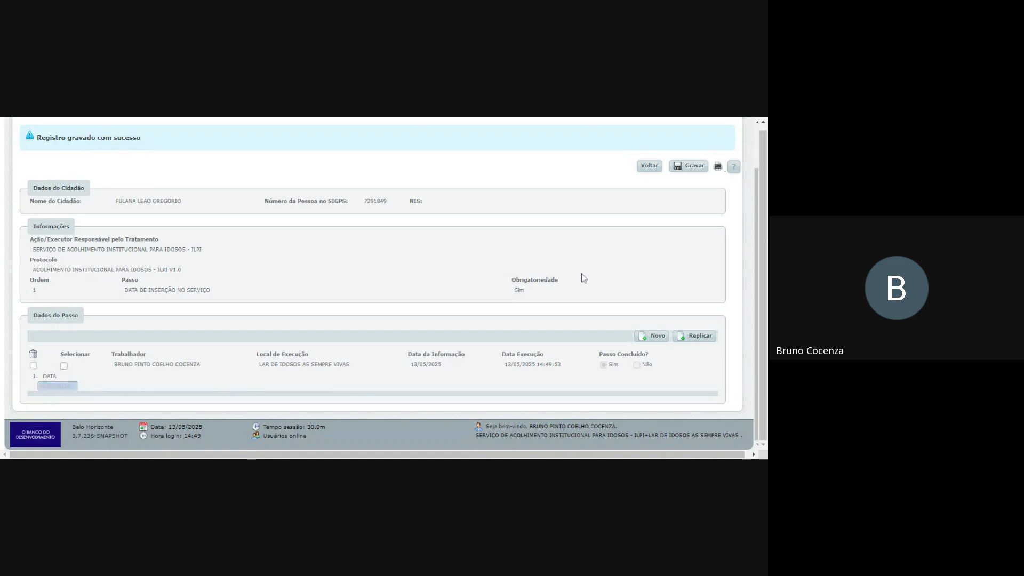
{"action": "scroll", "coordinate": [583, 276], "scroll_direction": "up", "scroll_amount": 2}
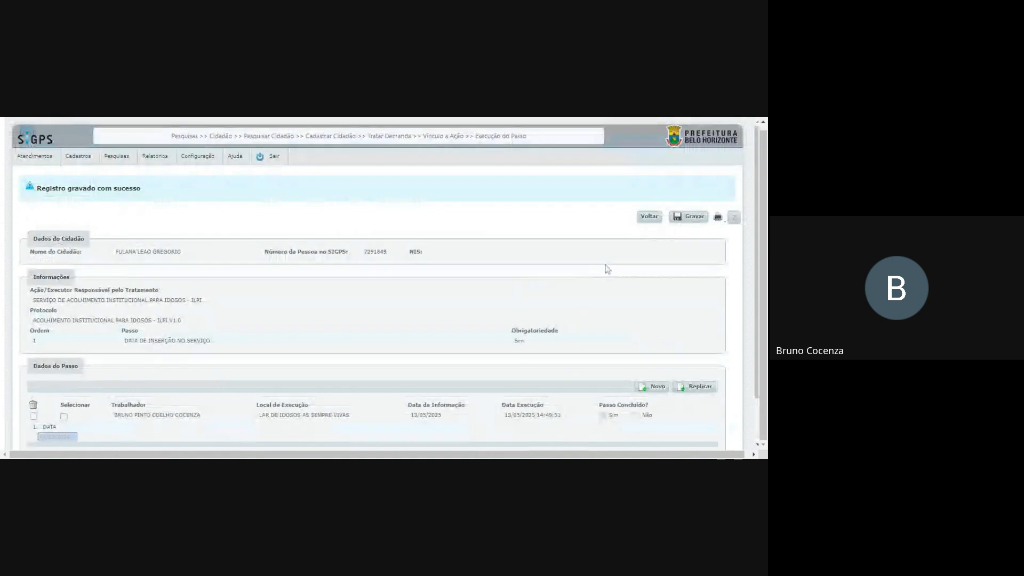
Step: Return to the protocol steps list and check the status and last execution date of step 1
{"action": "left_click", "coordinate": [649, 217]}
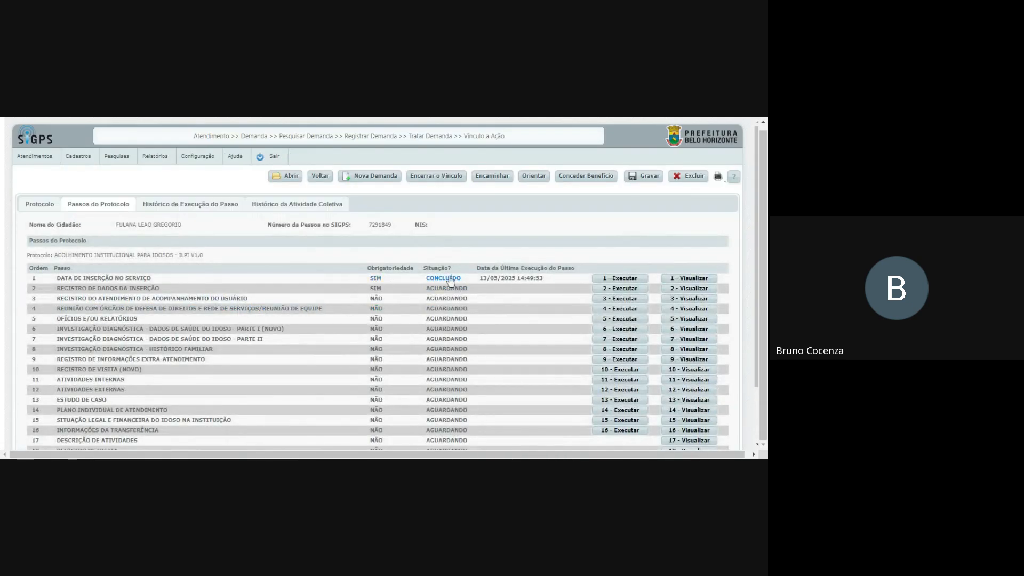
{"action": "left_click_drag", "start_coordinate": [427, 279], "coordinate": [514, 308]}
{"action": "left_click", "coordinate": [512, 305]}
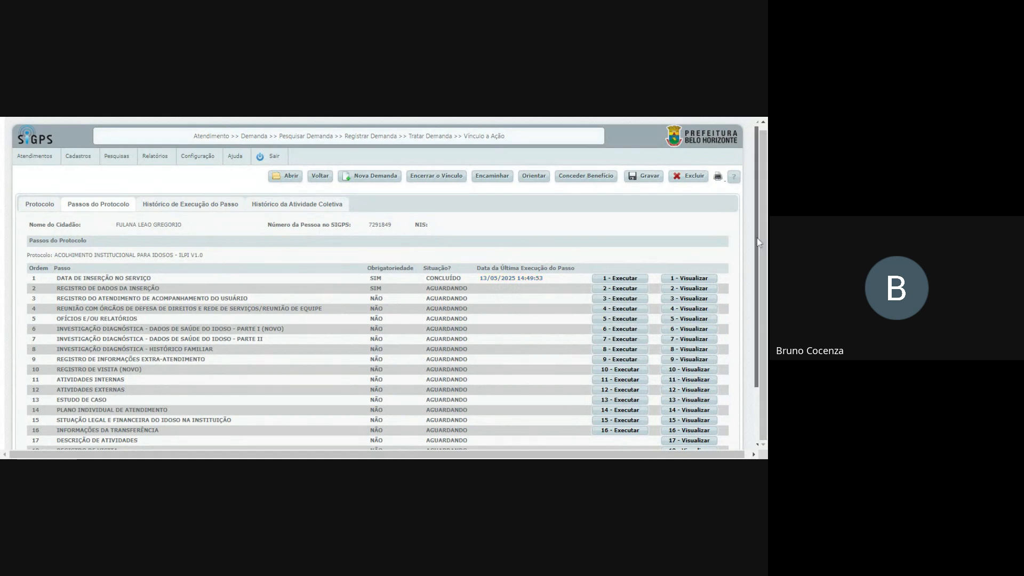
Step: Open step 2, Registro de Dados da Inserção, for execution and bring its questions into view
{"action": "left_click_drag", "start_coordinate": [756, 237], "coordinate": [756, 251]}
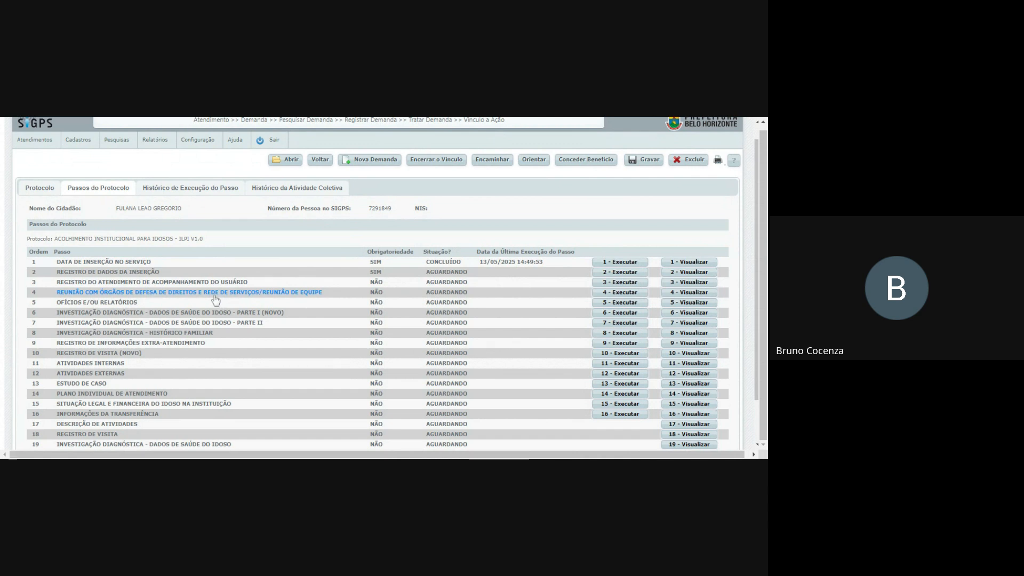
{"action": "left_click", "coordinate": [611, 275]}
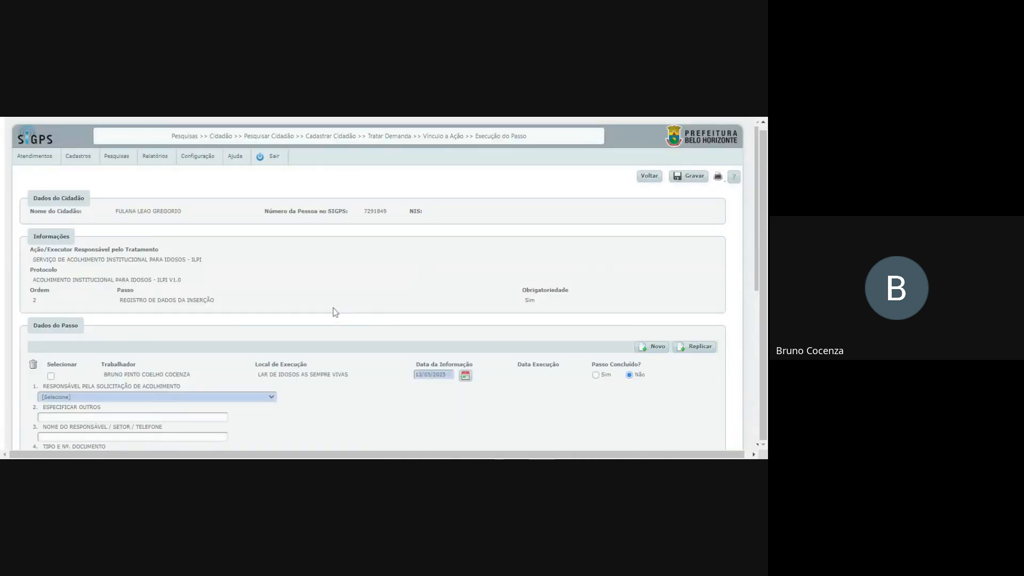
{"action": "scroll", "coordinate": [331, 311], "scroll_direction": "down", "scroll_amount": 1}
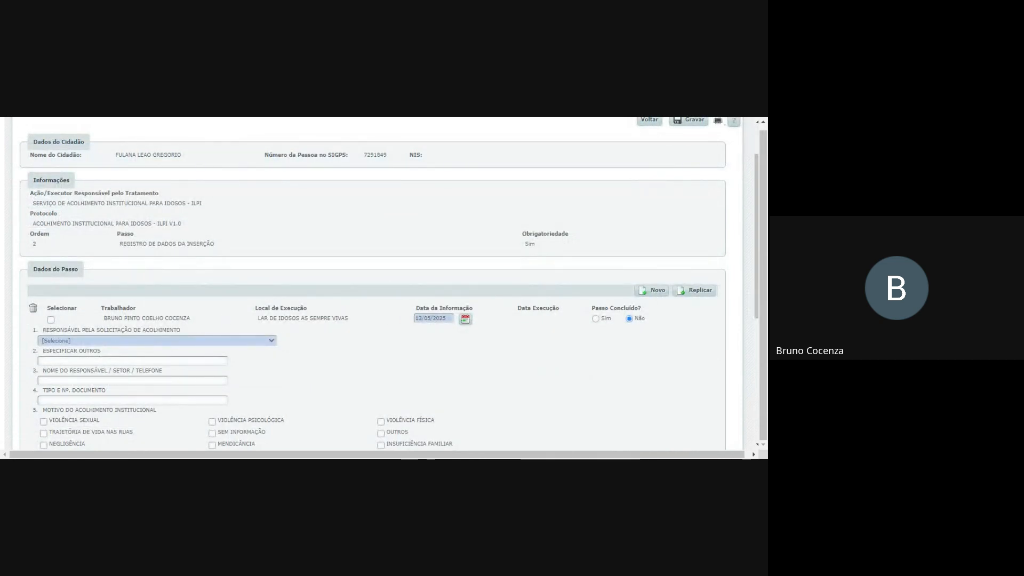
{"action": "left_click_drag", "start_coordinate": [119, 244], "coordinate": [189, 244]}
{"action": "left_click", "coordinate": [255, 245]}
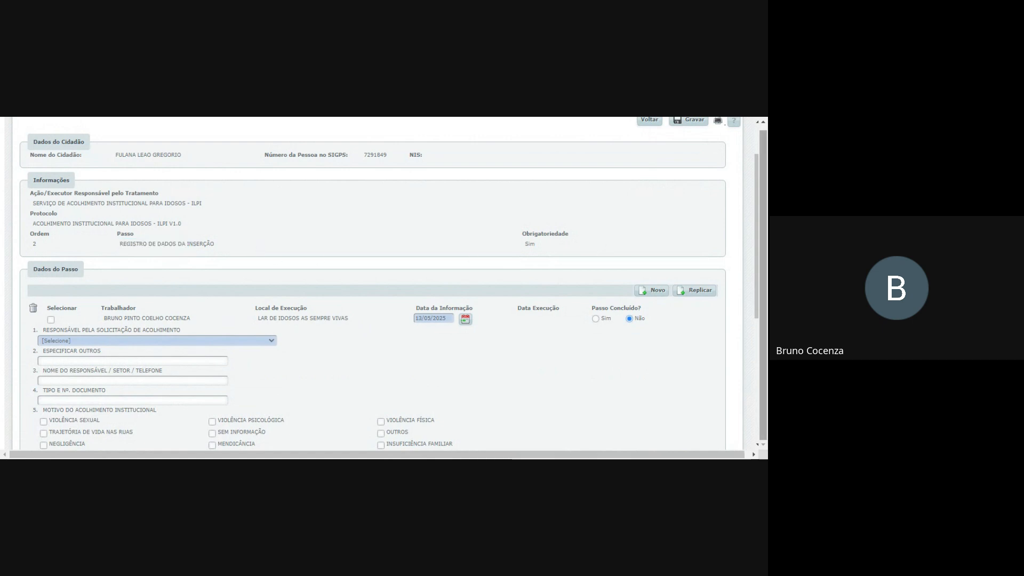
{"action": "left_click_drag", "start_coordinate": [757, 180], "coordinate": [761, 216]}
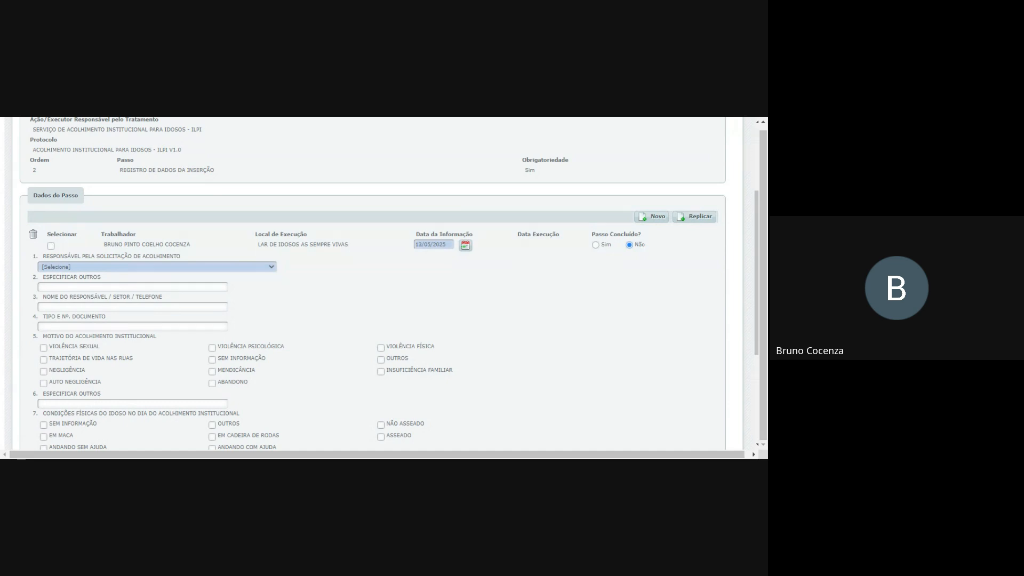
Step: Try different options for Responsável pela Solicitação de Acolhimento and leave it set to CREAS - ABORDAGEM
{"action": "left_click", "coordinate": [89, 276]}
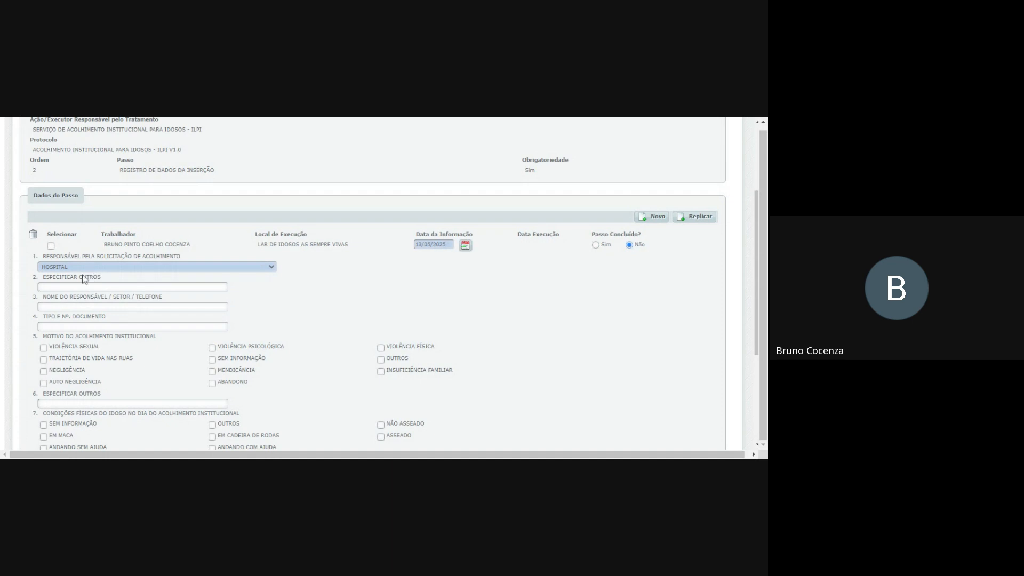
{"action": "left_click", "coordinate": [83, 275]}
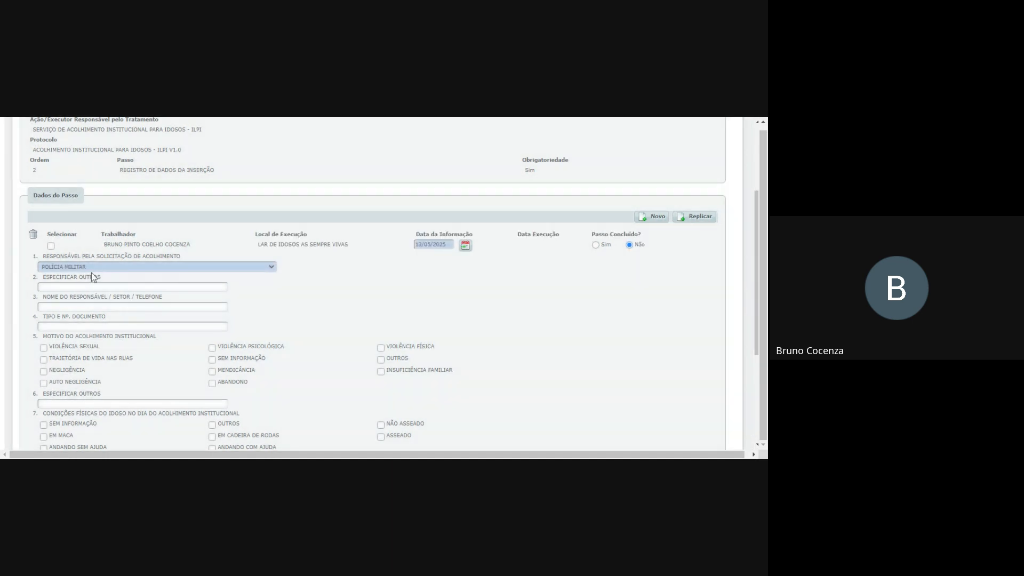
{"action": "left_click", "coordinate": [91, 274]}
{"action": "left_click", "coordinate": [79, 303]}
{"action": "left_click", "coordinate": [113, 272]}
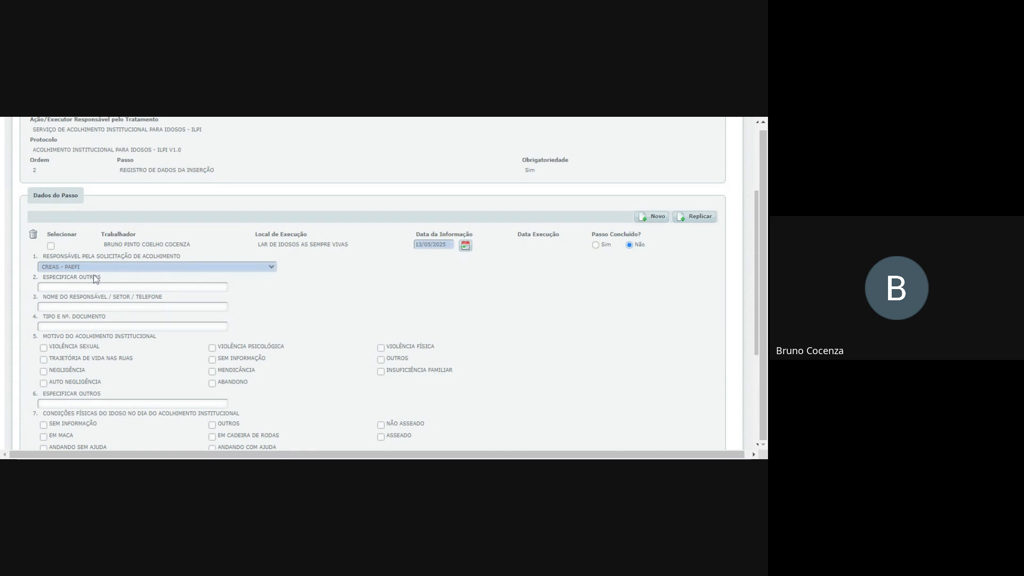
{"action": "left_click", "coordinate": [123, 274]}
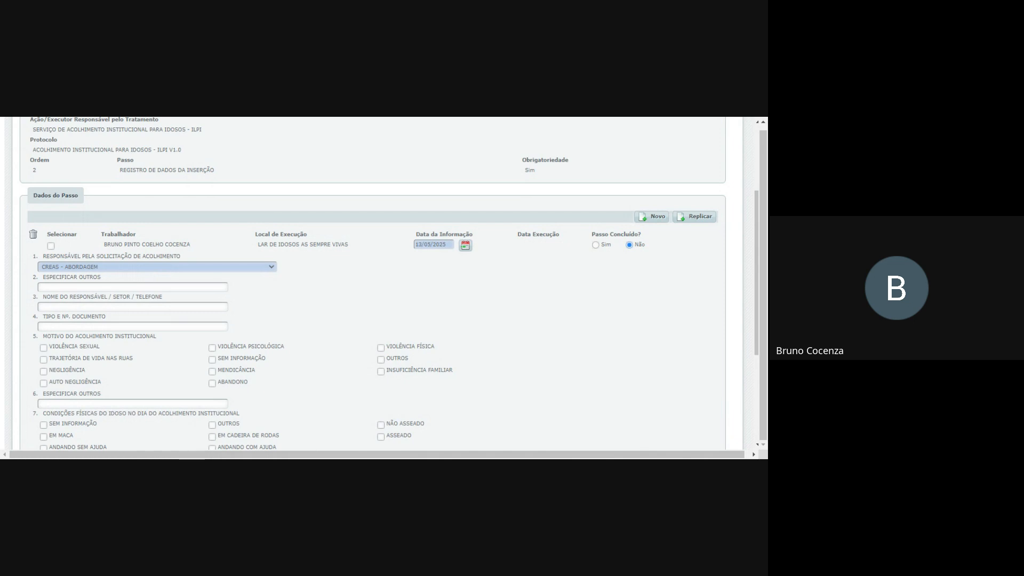
Step: Try OUTROS as the Responsável pela Solicitação de Acolhimento and leave it set to SERVIÇOS PBH
{"action": "left_click", "coordinate": [125, 316]}
{"action": "left_click_drag", "start_coordinate": [66, 277], "coordinate": [94, 277]}
{"action": "left_click", "coordinate": [124, 267]}
{"action": "left_click", "coordinate": [63, 284]}
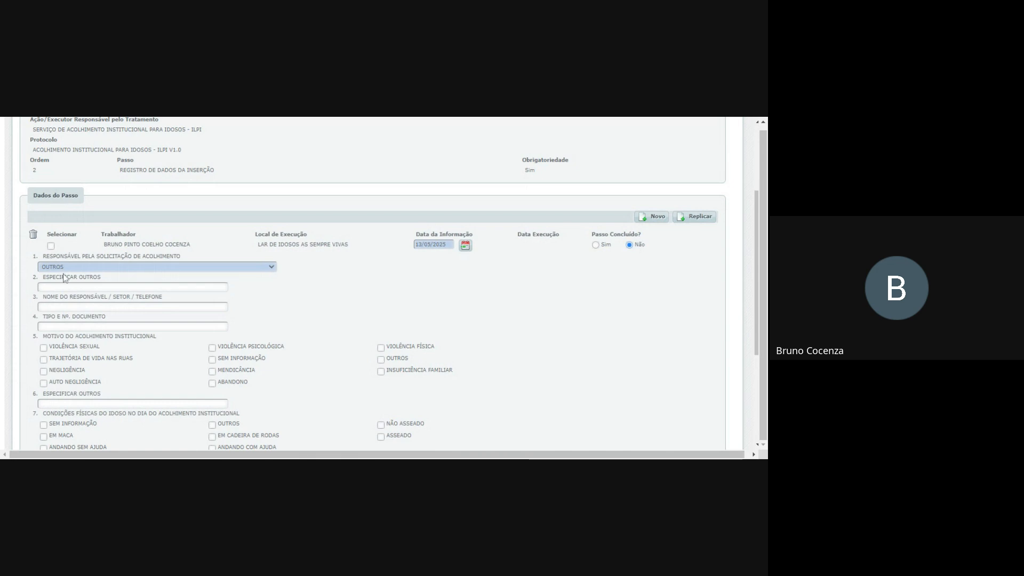
{"action": "left_click", "coordinate": [66, 284]}
{"action": "left_click_drag", "start_coordinate": [68, 301], "coordinate": [161, 305]}
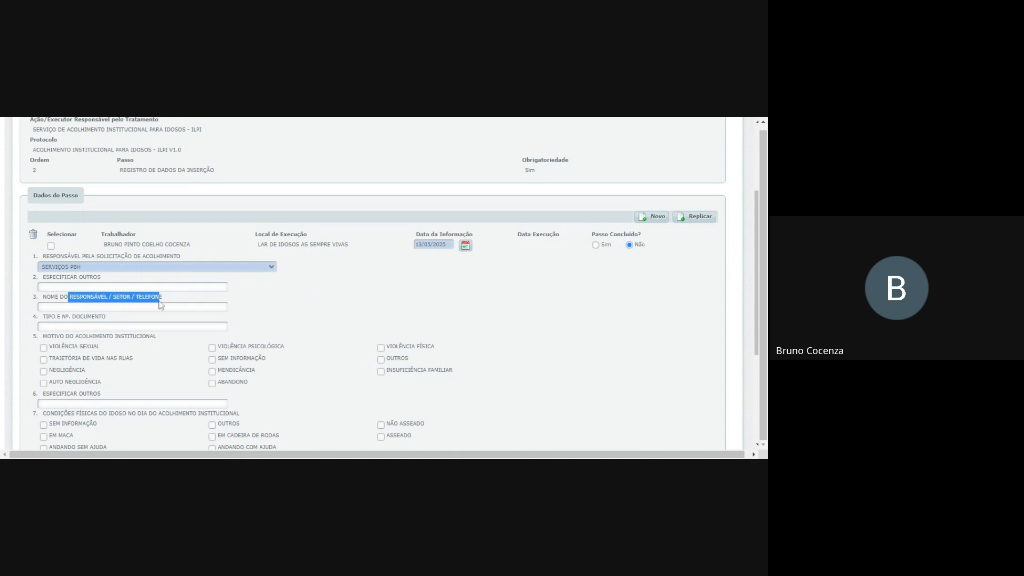
Step: Enter the responsible person's name and phone number in question 3, leaving Tipo e Nº. Documento blank
{"action": "left_click", "coordinate": [157, 306]}
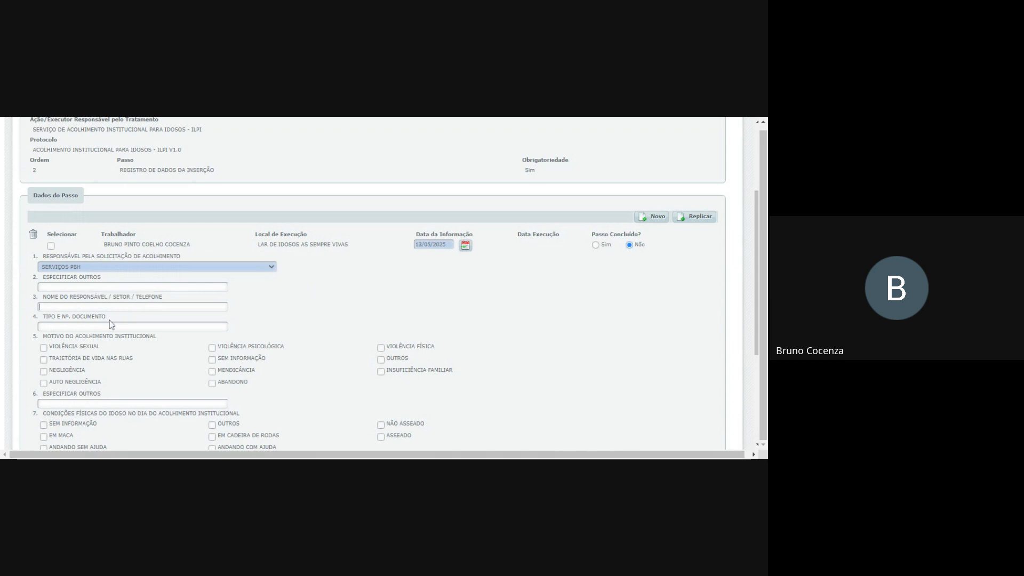
{"action": "type", "text": "jg"}
{"action": "key", "text": "BackSpace"}
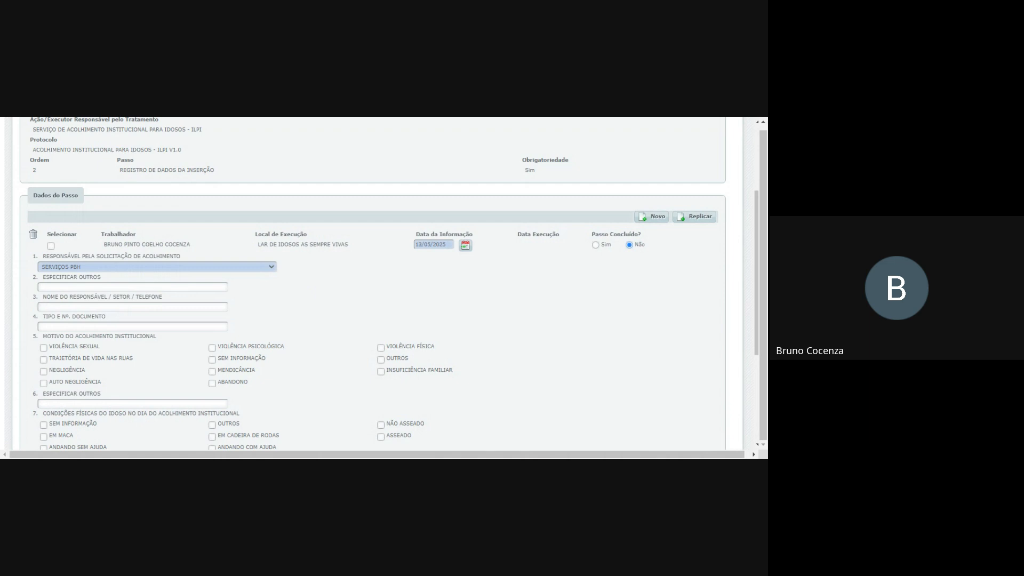
{"action": "type", "text": "BELTRANO DA SILVA  - 111111"}
{"action": "left_click_drag", "start_coordinate": [57, 317], "coordinate": [94, 317]}
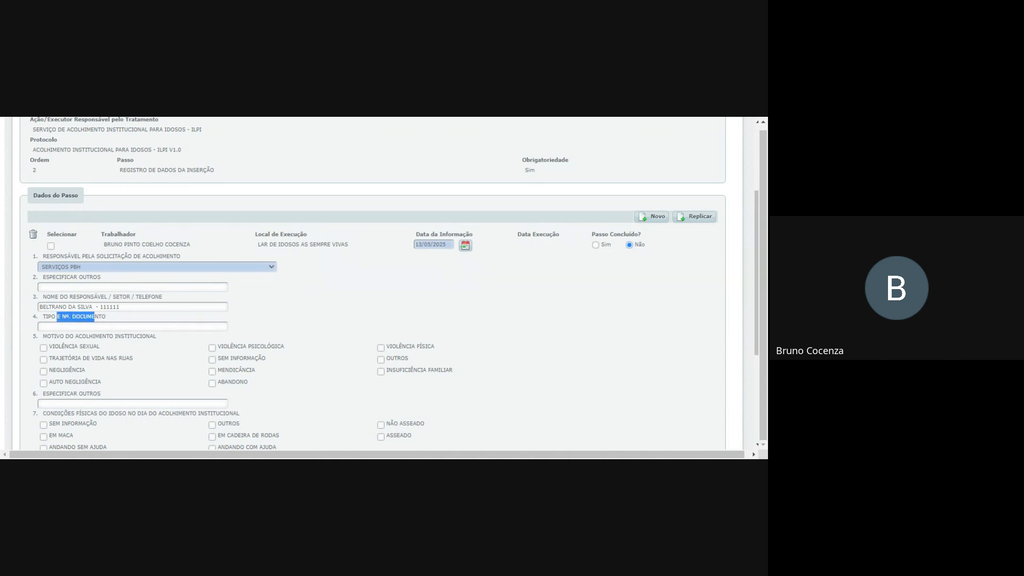
{"action": "left_click", "coordinate": [113, 329]}
Step: Mark NEGLIGÊNCIA, ABANDONO and OUTROS as the Motivo do Acolhimento Institucional, leaving VIOLÊNCIA SEXUAL unmarked
{"action": "scroll", "coordinate": [133, 347], "scroll_direction": "down", "scroll_amount": 1}
{"action": "left_click_drag", "start_coordinate": [56, 279], "coordinate": [139, 280]}
{"action": "left_click", "coordinate": [43, 291]}
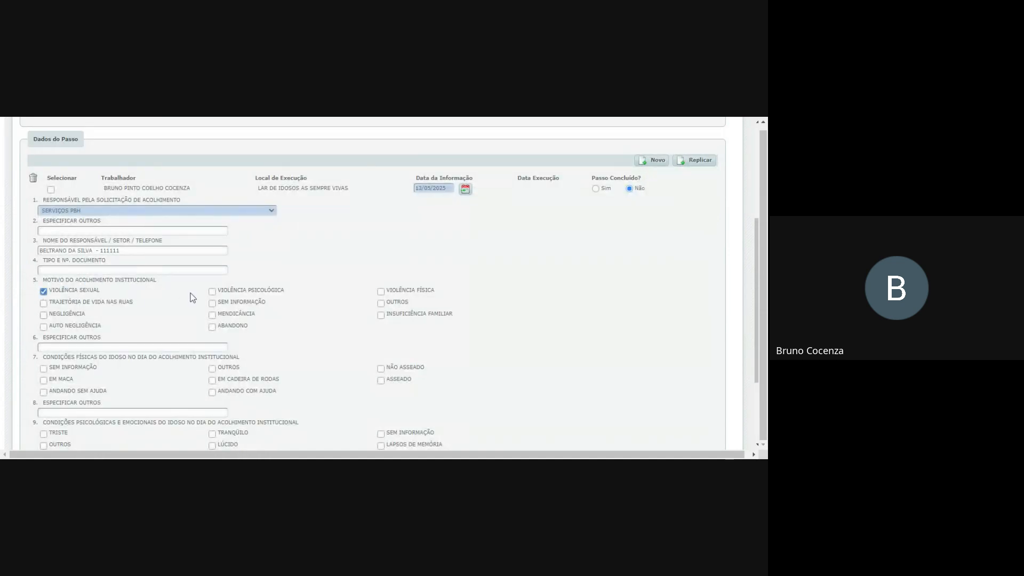
{"action": "left_click", "coordinate": [43, 314]}
{"action": "left_click", "coordinate": [43, 291]}
{"action": "left_click", "coordinate": [212, 327]}
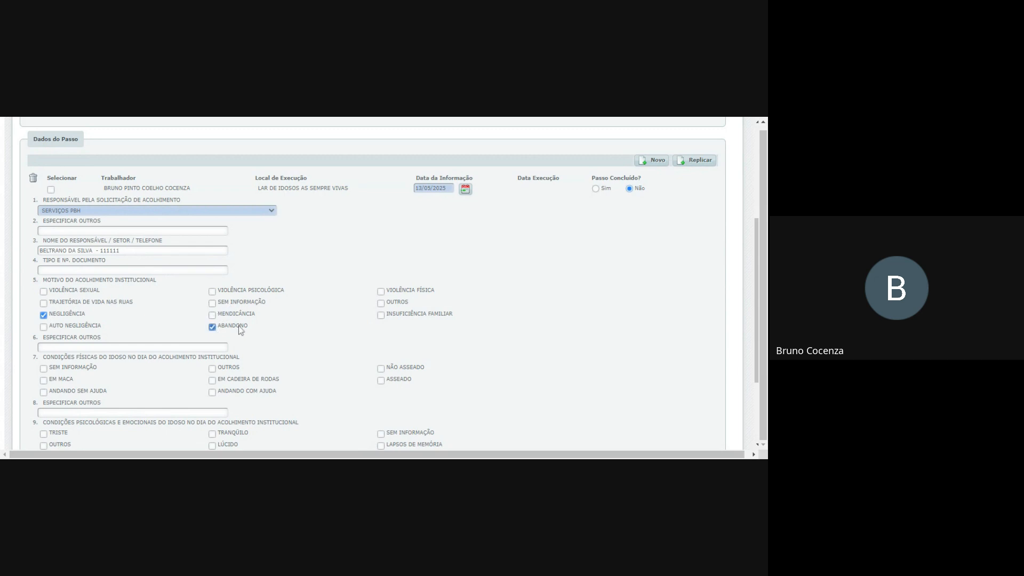
{"action": "left_click", "coordinate": [381, 303]}
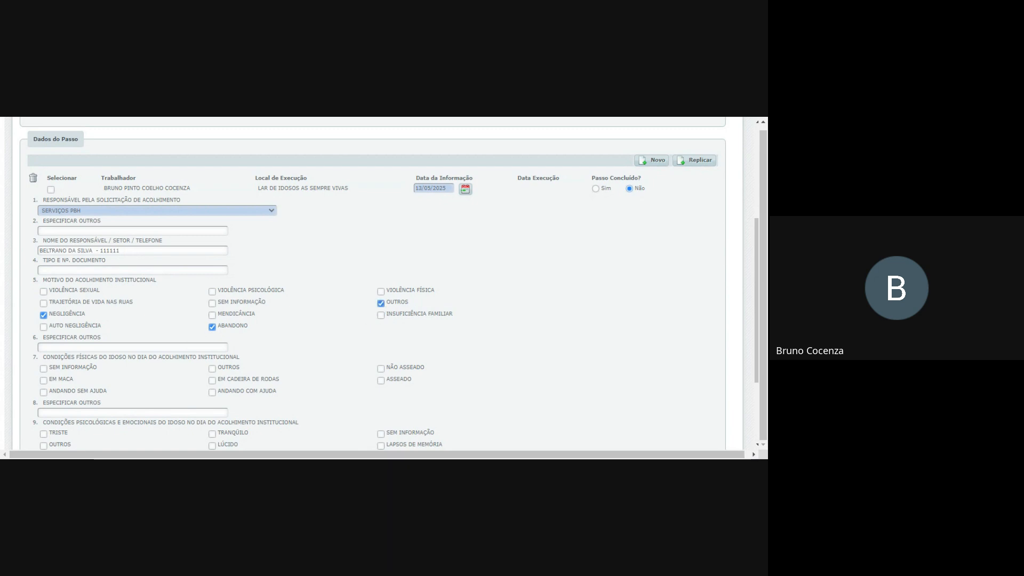
{"action": "left_click_drag", "start_coordinate": [59, 337], "coordinate": [101, 337]}
Step: Mark EM CADEIRA DE RODAS and ANDANDO COM AJUDA as the elderly person's physical conditions, leaving NÃO ASSEADO unmarked
{"action": "scroll", "coordinate": [411, 347], "scroll_direction": "down", "scroll_amount": 1}
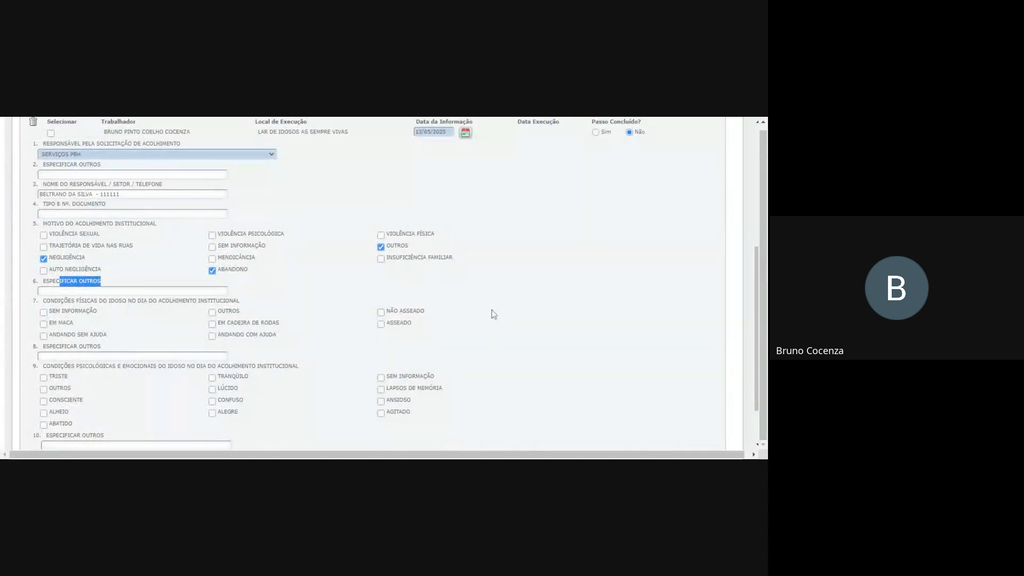
{"action": "left_click", "coordinate": [381, 312]}
{"action": "left_click_drag", "start_coordinate": [82, 301], "coordinate": [126, 300]}
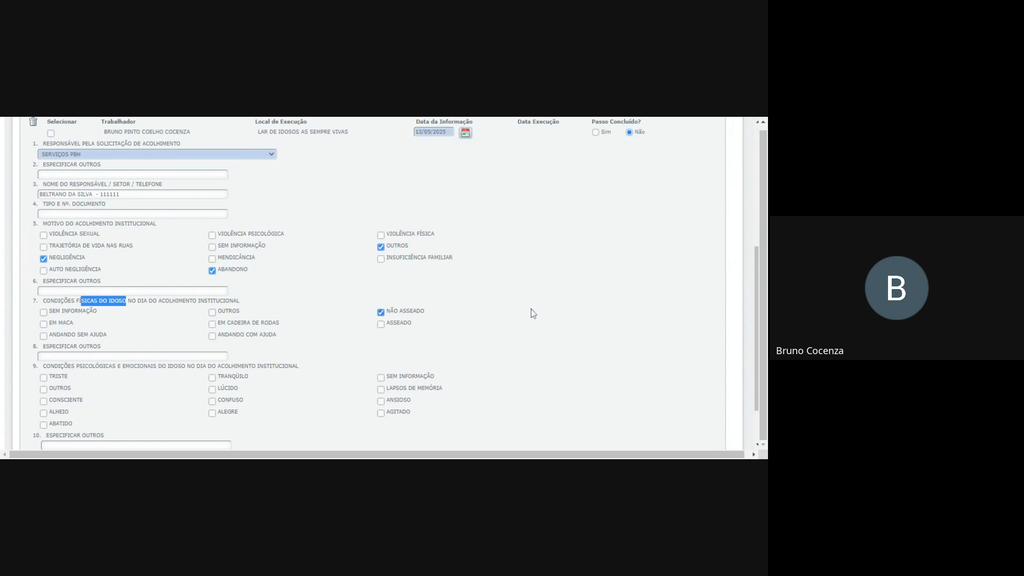
{"action": "left_click", "coordinate": [380, 312]}
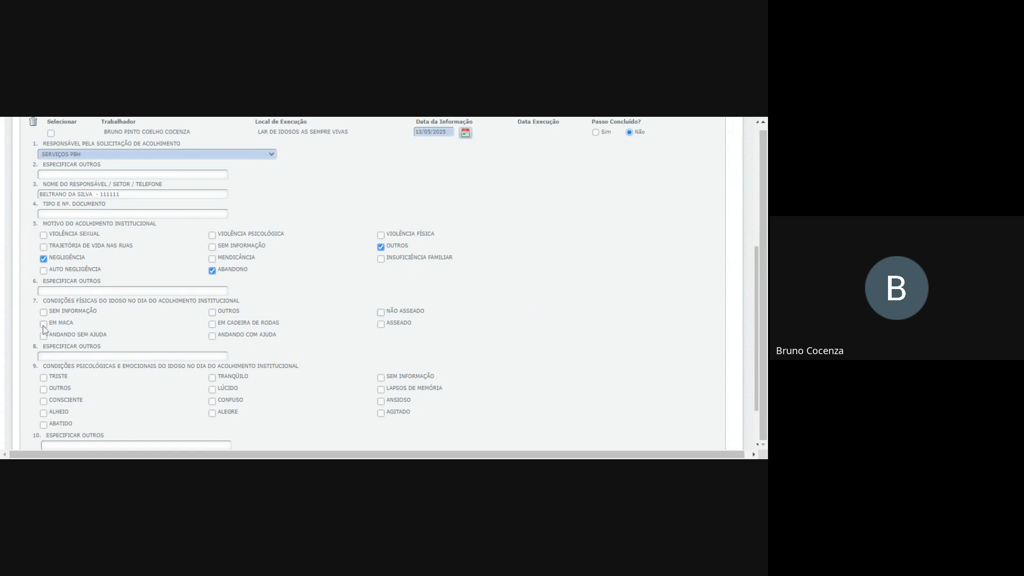
{"action": "left_click", "coordinate": [213, 324]}
{"action": "left_click", "coordinate": [212, 336]}
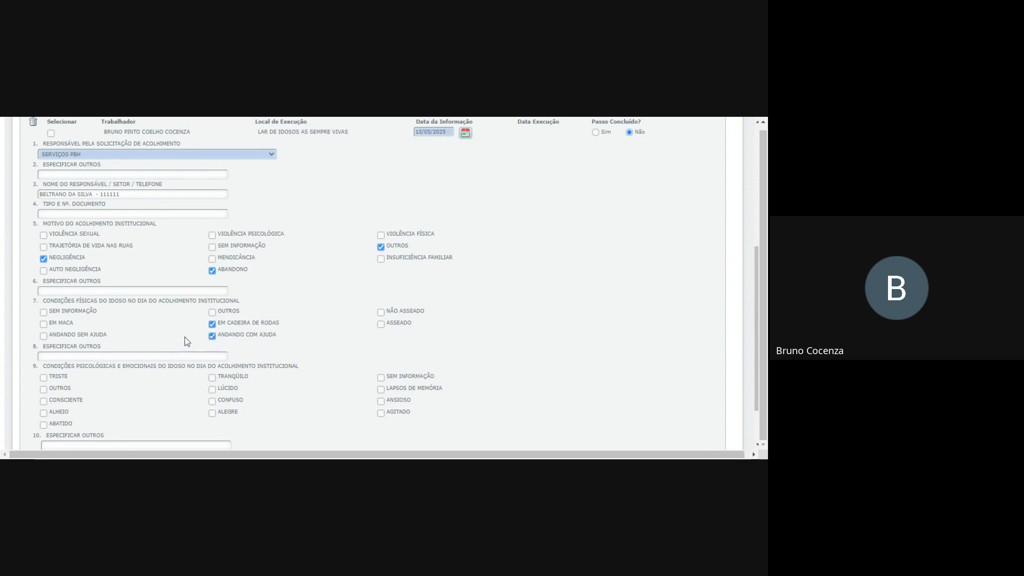
{"action": "scroll", "coordinate": [150, 350], "scroll_direction": "down", "scroll_amount": 1}
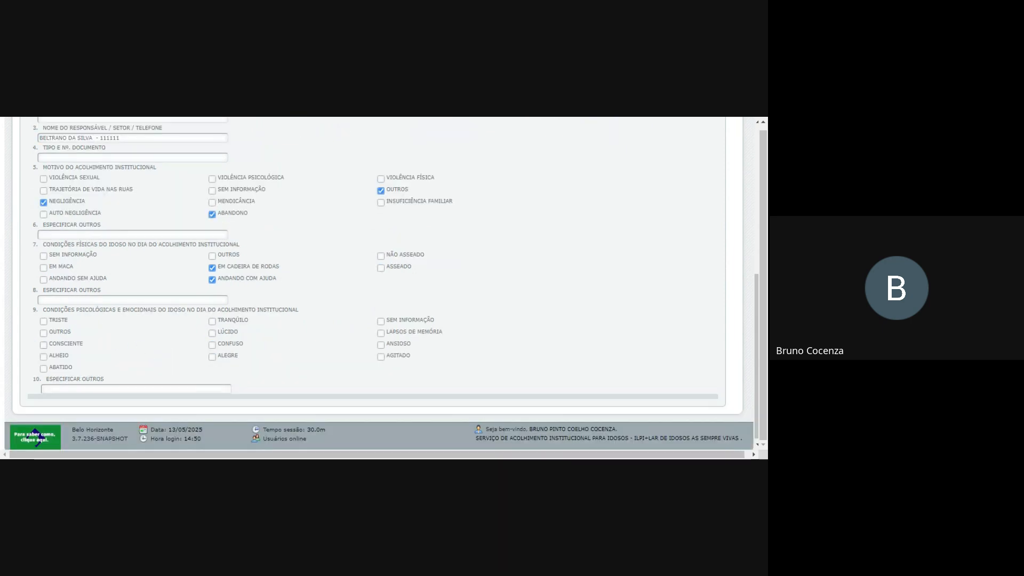
{"action": "left_click_drag", "start_coordinate": [56, 290], "coordinate": [107, 294]}
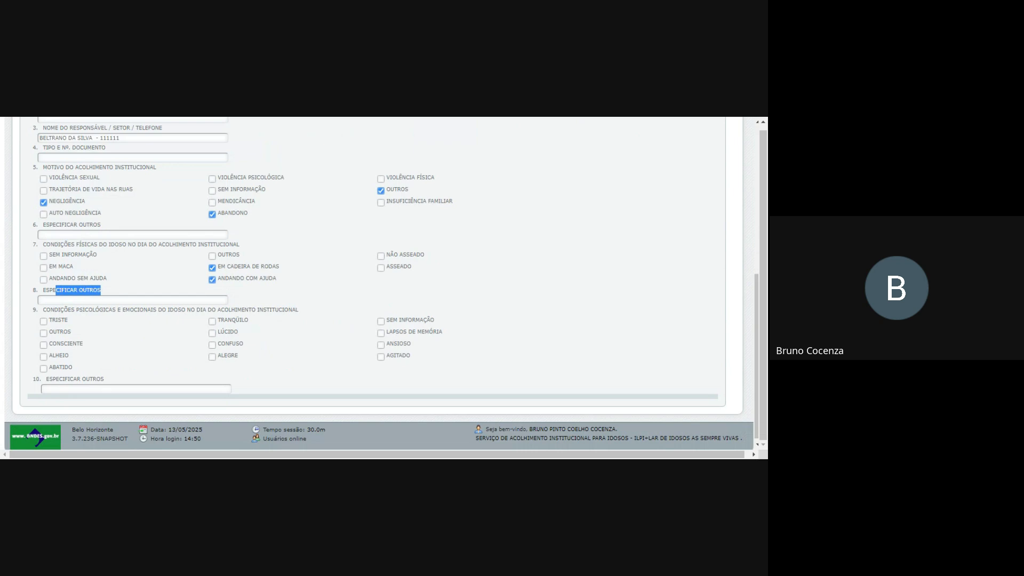
{"action": "left_click", "coordinate": [101, 300]}
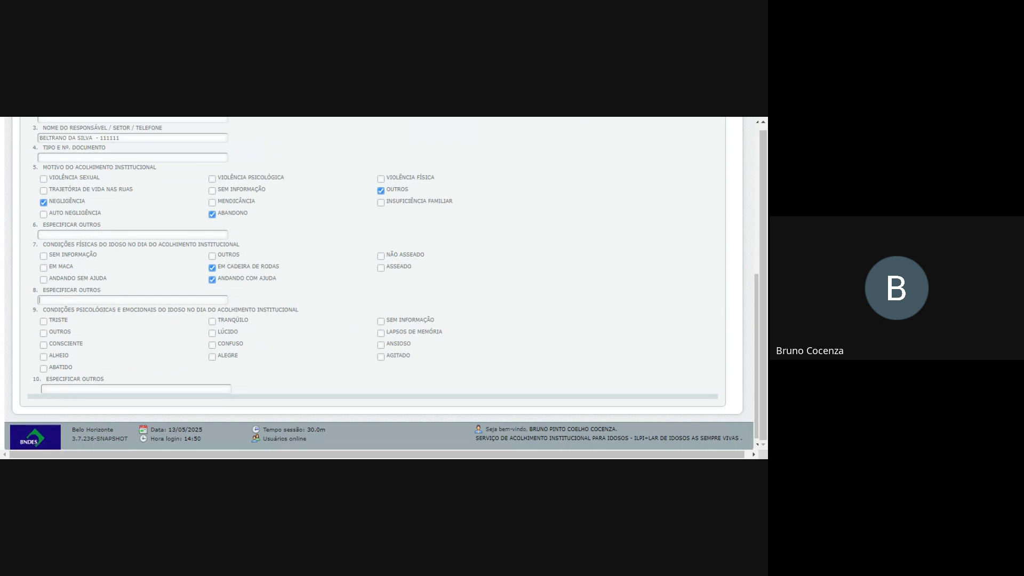
{"action": "scroll", "coordinate": [137, 333], "scroll_direction": "down", "scroll_amount": 1}
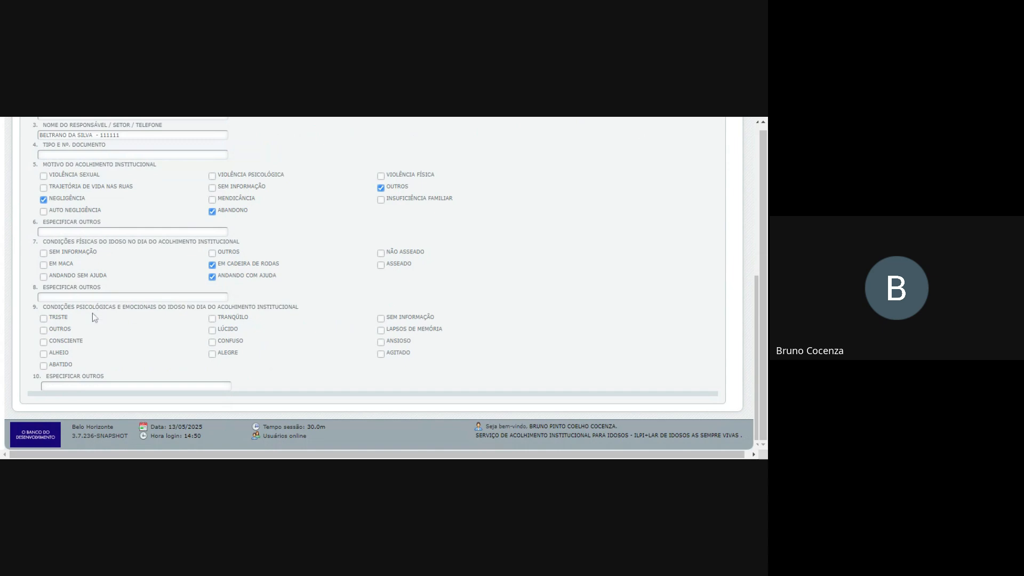
Step: Mark TRISTE, CONSCIENTE, ABATIDO and AGITADO as the elderly person's psychological and emotional conditions on the shelter admission day
{"action": "left_click_drag", "start_coordinate": [85, 306], "coordinate": [133, 312]}
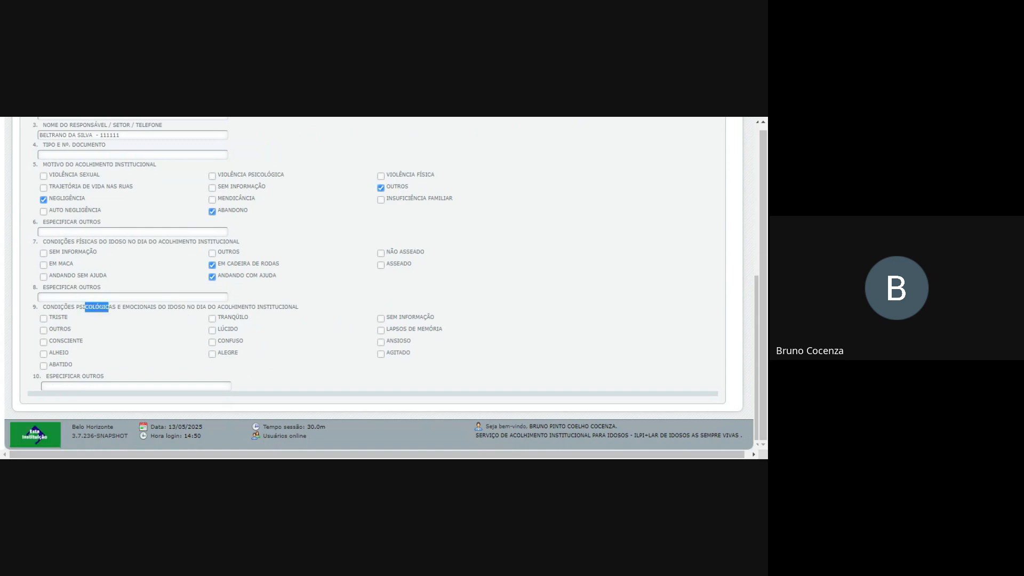
{"action": "left_click_drag", "start_coordinate": [173, 307], "coordinate": [207, 308]}
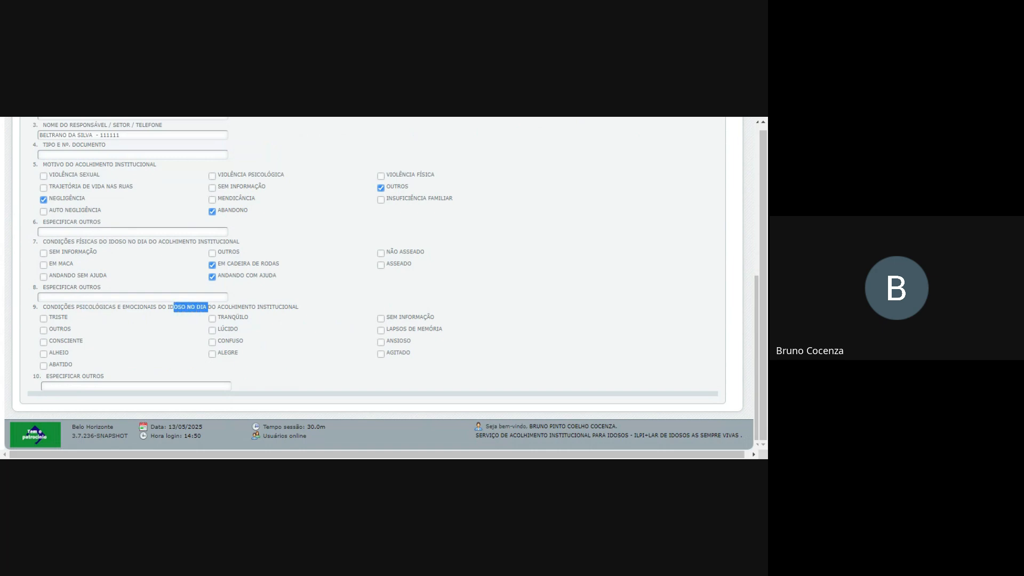
{"action": "left_click", "coordinate": [44, 318]}
{"action": "left_click", "coordinate": [44, 342]}
{"action": "left_click", "coordinate": [45, 366]}
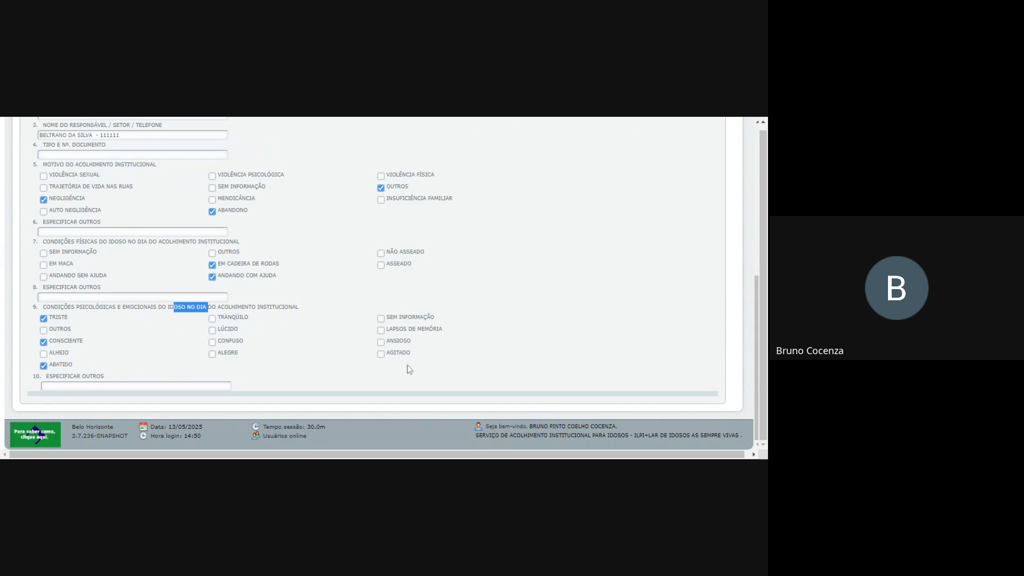
{"action": "left_click", "coordinate": [382, 355]}
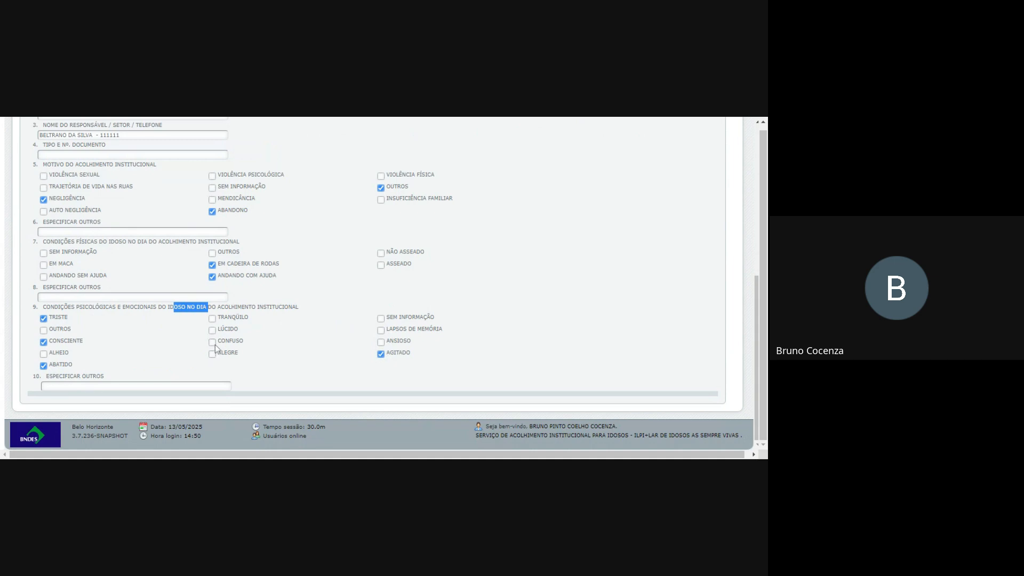
{"action": "left_click_drag", "start_coordinate": [59, 376], "coordinate": [96, 377]}
{"action": "left_click", "coordinate": [96, 385]}
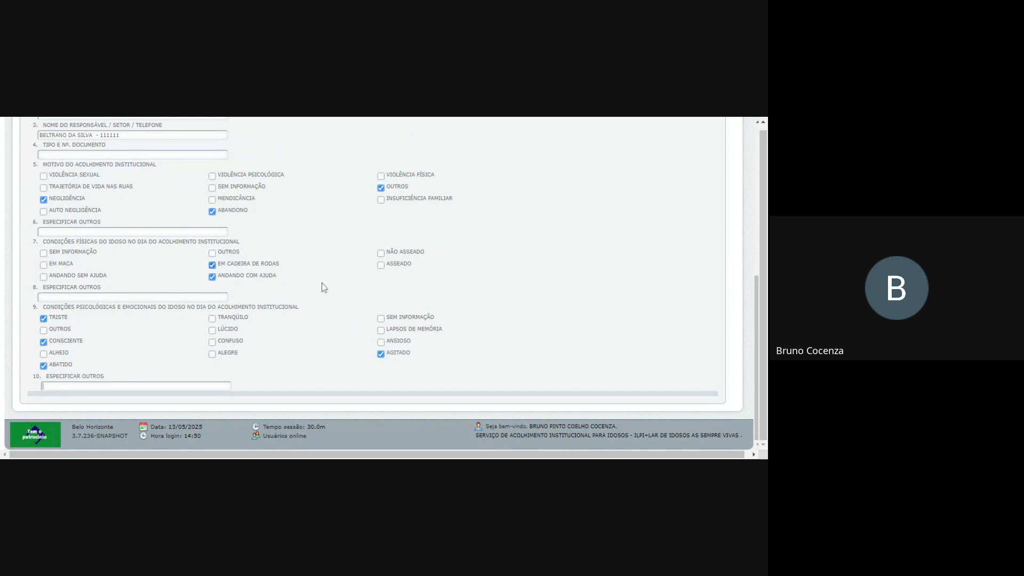
Step: Set Passo Concluído to Sim for the Registro de Dados da Inserção step and save the record
{"action": "scroll", "coordinate": [455, 216], "scroll_direction": "up", "scroll_amount": 5}
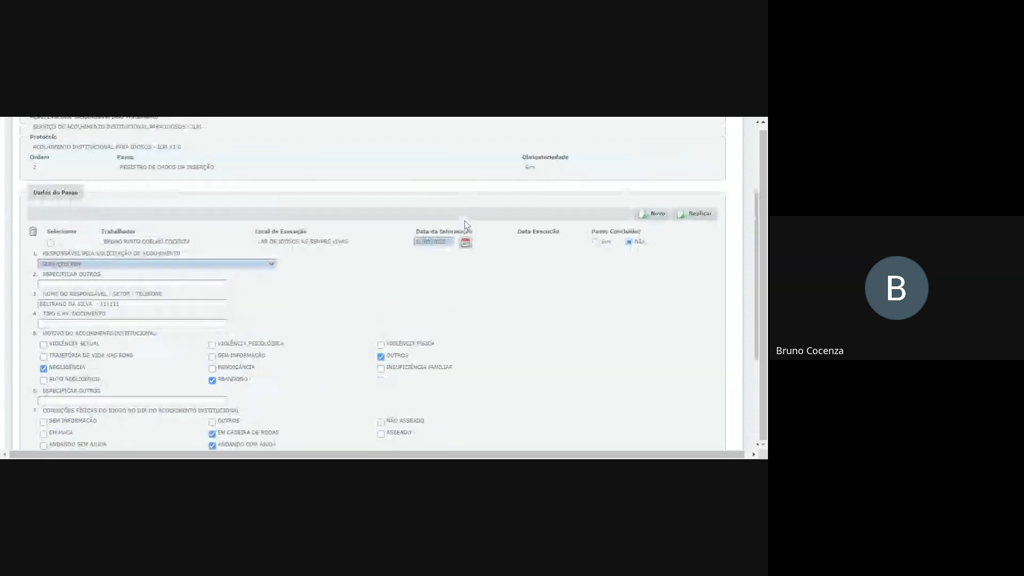
{"action": "scroll", "coordinate": [427, 218], "scroll_direction": "down", "scroll_amount": 5}
{"action": "scroll", "coordinate": [464, 278], "scroll_direction": "up", "scroll_amount": 5}
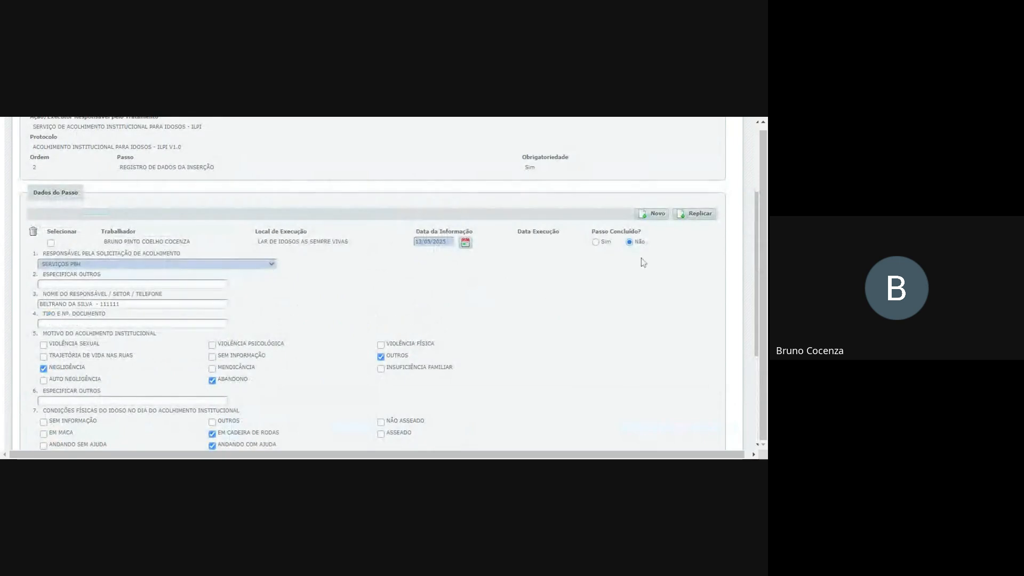
{"action": "left_click", "coordinate": [596, 243]}
{"action": "scroll", "coordinate": [600, 257], "scroll_direction": "up", "scroll_amount": 4}
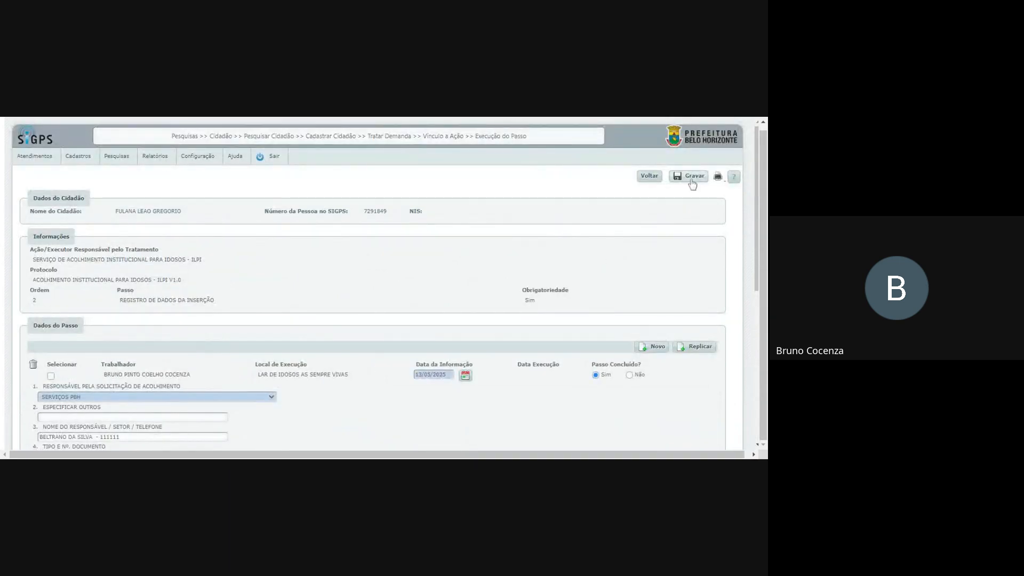
{"action": "left_click", "coordinate": [692, 184]}
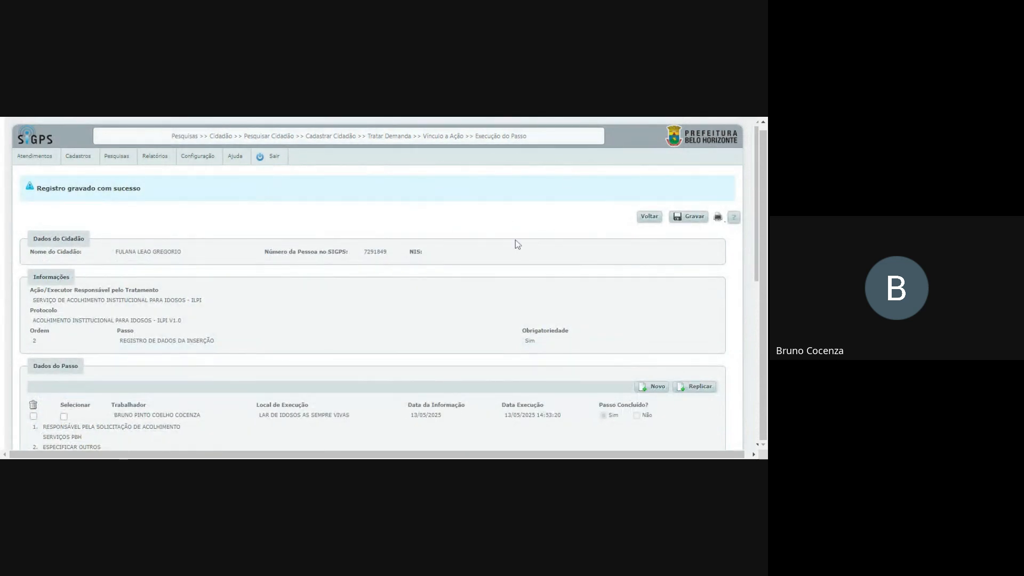
Step: Return to the protocol steps list and open step 3, Registro do Atendimento de Acompanhamento do Usuário, for execution
{"action": "left_click", "coordinate": [649, 217]}
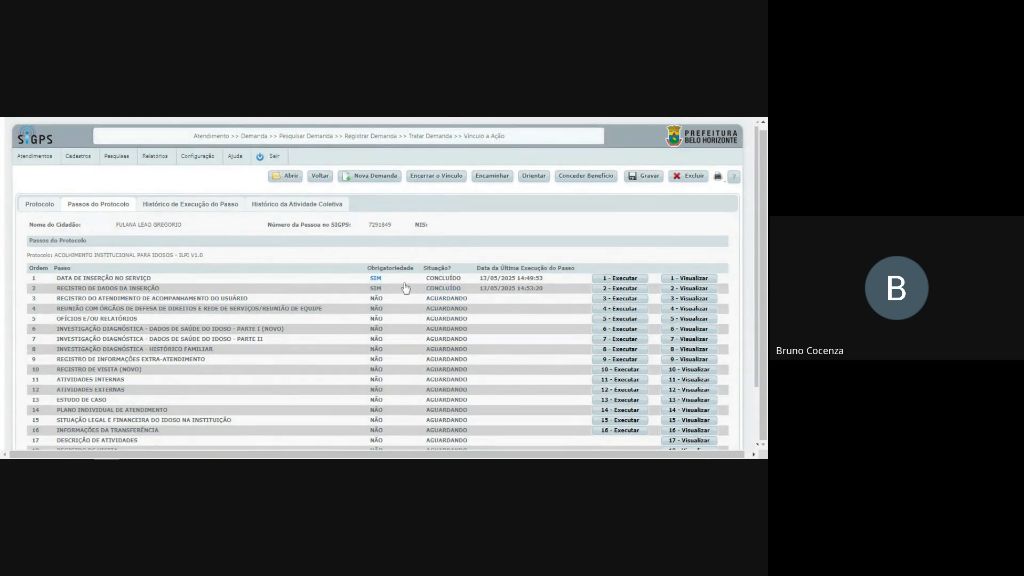
{"action": "scroll", "coordinate": [288, 295], "scroll_direction": "down", "scroll_amount": 1}
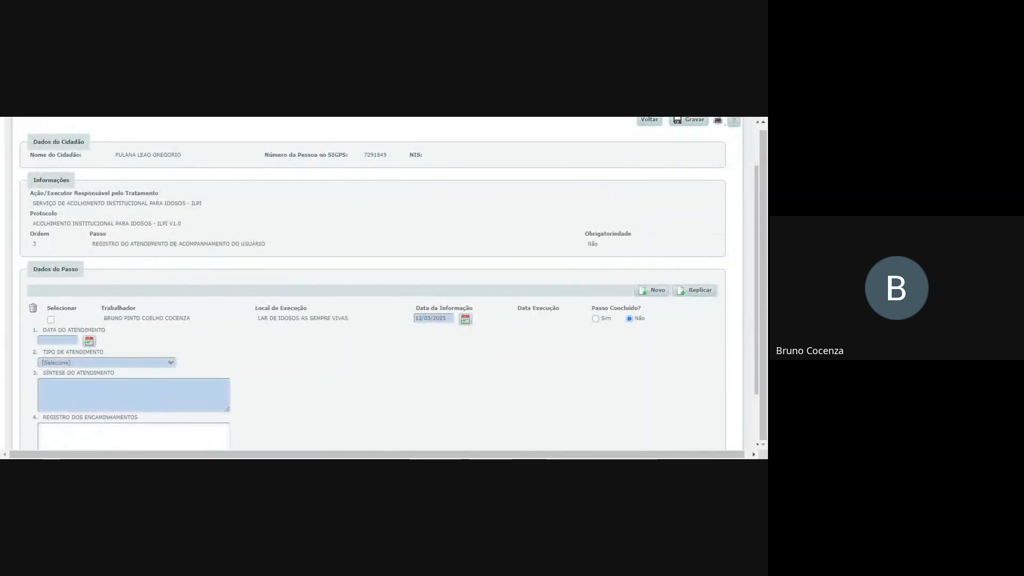
{"action": "scroll", "coordinate": [63, 335], "scroll_direction": "down", "scroll_amount": 1}
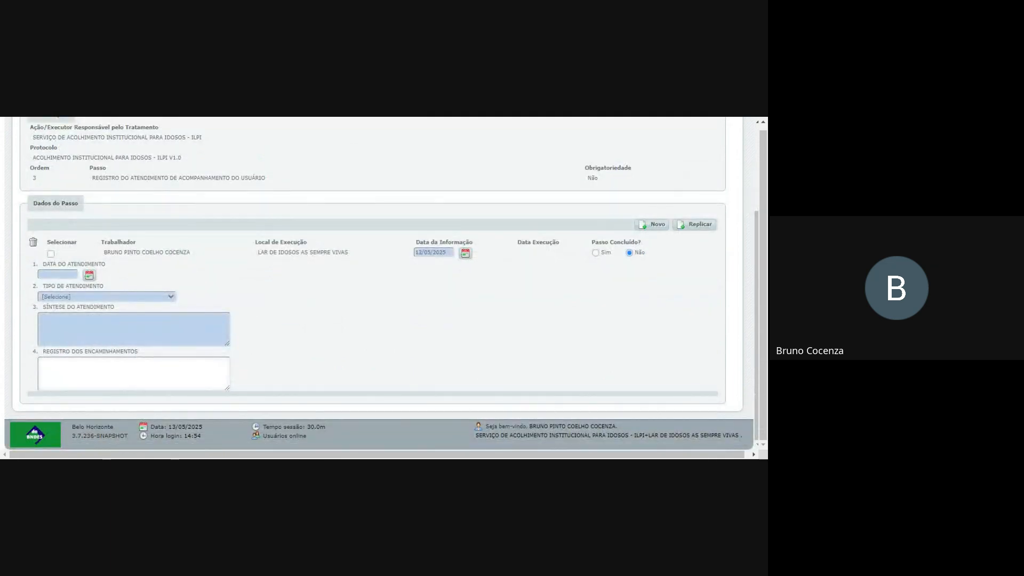
Step: Set Data do Atendimento to 23/05/2024, try the different Tipo de Atendimento options and leave it set to INDIVIDUAL
{"action": "type", "text": "5/2024"}
{"action": "left_click", "coordinate": [77, 315]}
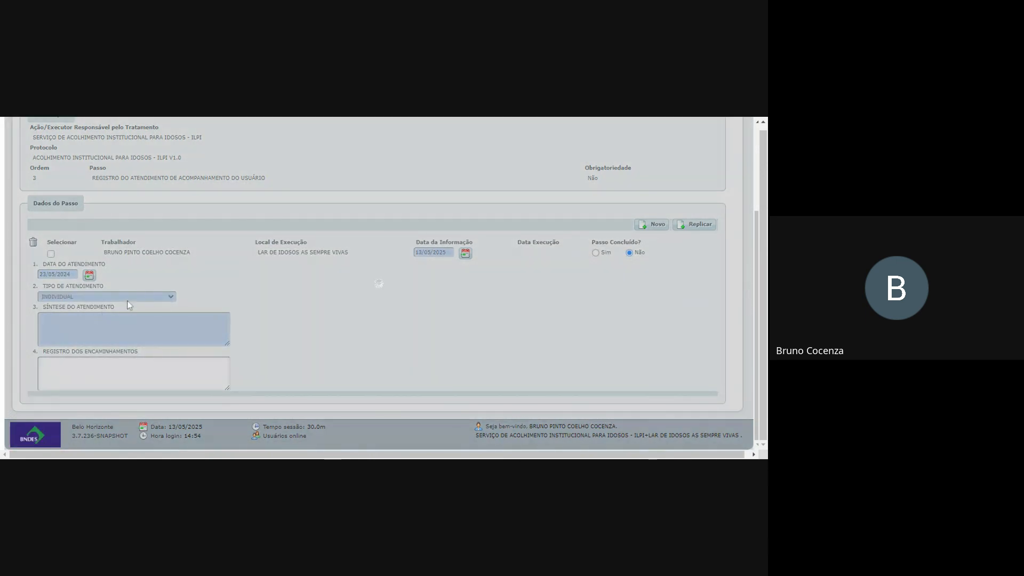
{"action": "left_click", "coordinate": [106, 309]}
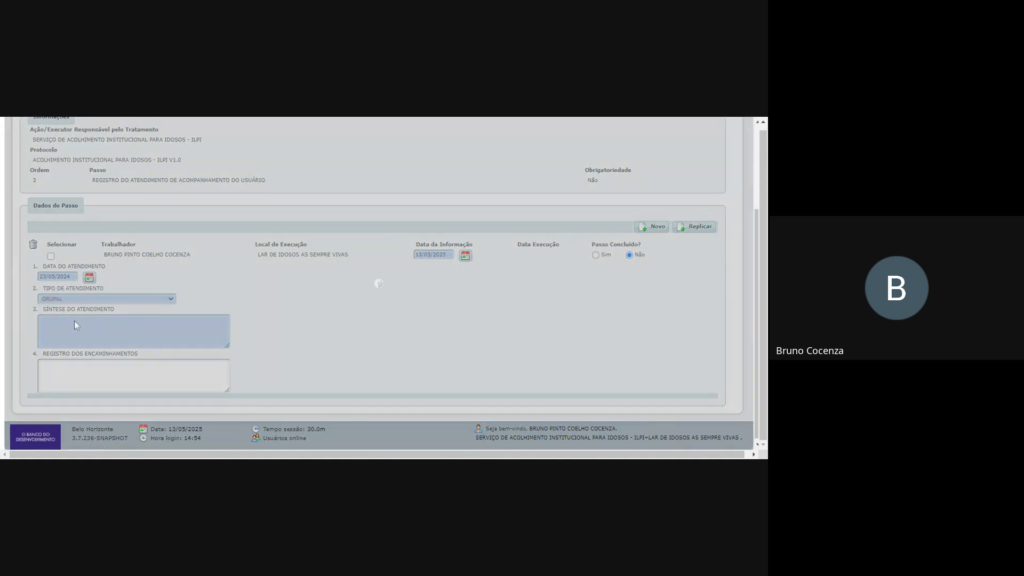
{"action": "left_click", "coordinate": [66, 327]}
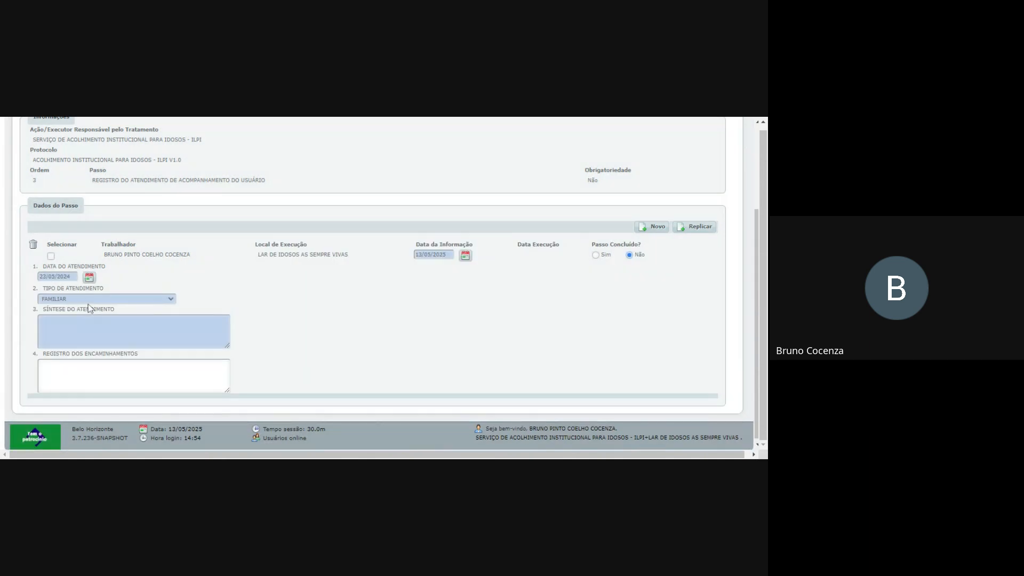
{"action": "left_click", "coordinate": [65, 315]}
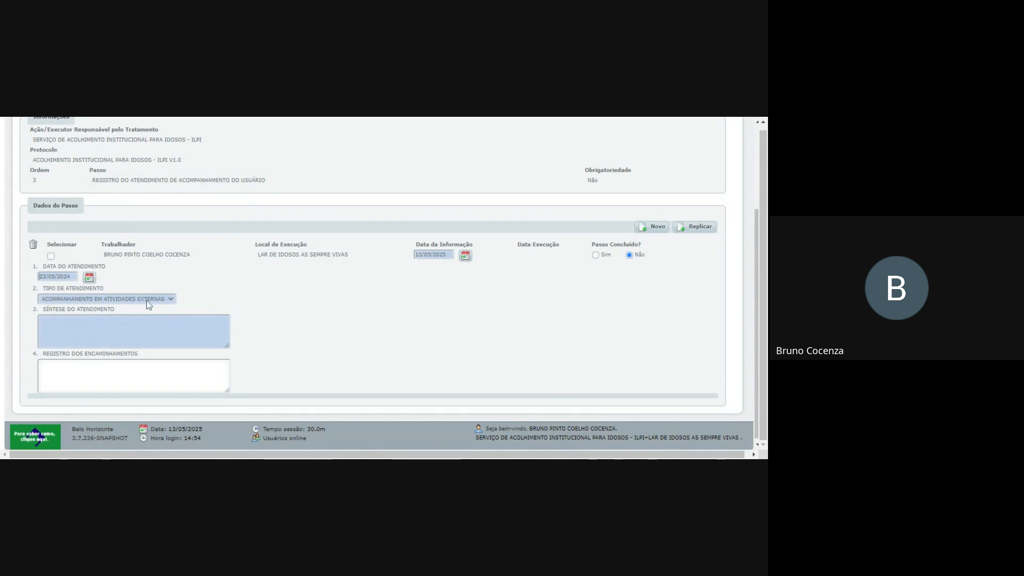
{"action": "left_click", "coordinate": [137, 303]}
{"action": "left_click", "coordinate": [73, 320]}
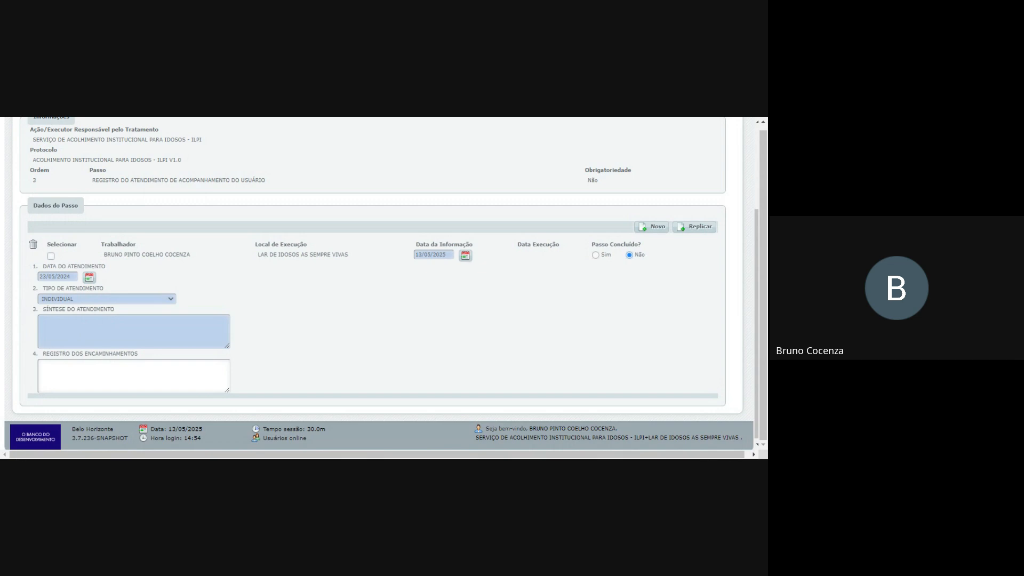
Step: Fill Síntese do Atendimento with the sample text DJDJFJFFHHKGJKJLJLHLHLHLL and Registro dos Encaminhamentos with FHJFJFJFJF
{"action": "type", "text": "DJDJFJFFHHKGJKJLJLHLHLHLL"}
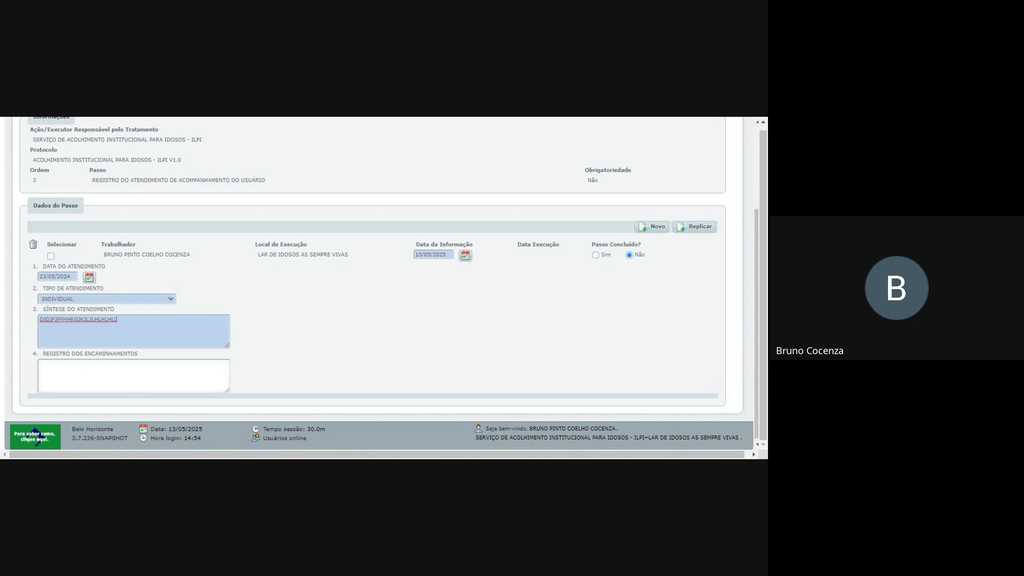
{"action": "left_click_drag", "start_coordinate": [55, 354], "coordinate": [80, 354]}
{"action": "left_click", "coordinate": [115, 362]}
{"action": "type", "text": "FHJFJFJFJF"}
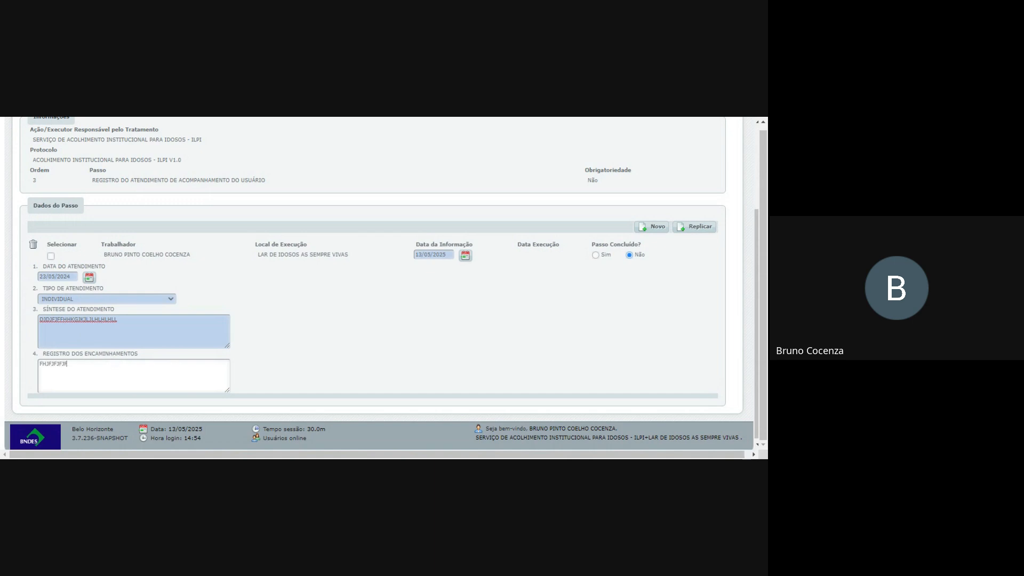
Step: Finish the Registro dos Encaminhamentos text with HJJJ, set Passo Concluído to Sim and save the attendance record
{"action": "type", "text": "HJJJ"}
{"action": "scroll", "coordinate": [384, 263], "scroll_direction": "up", "scroll_amount": 3}
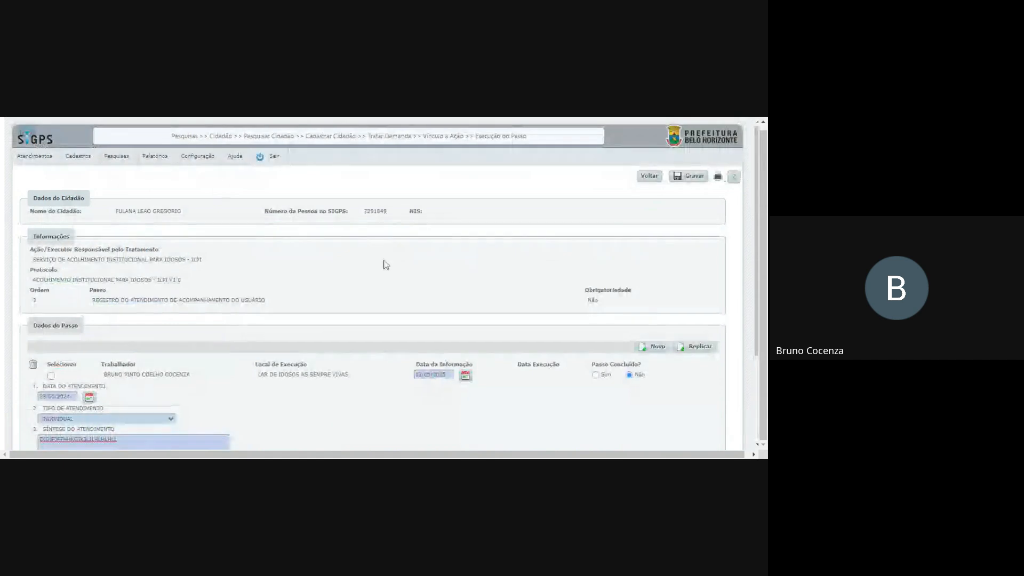
{"action": "scroll", "coordinate": [120, 410], "scroll_direction": "down", "scroll_amount": 3}
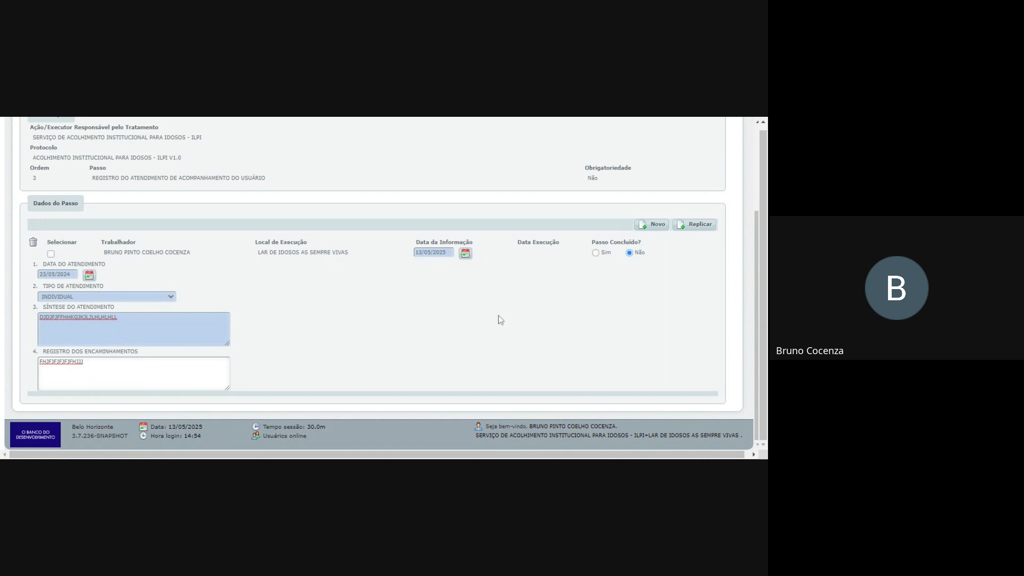
{"action": "scroll", "coordinate": [491, 312], "scroll_direction": "up", "scroll_amount": 3}
{"action": "left_click", "coordinate": [596, 365]}
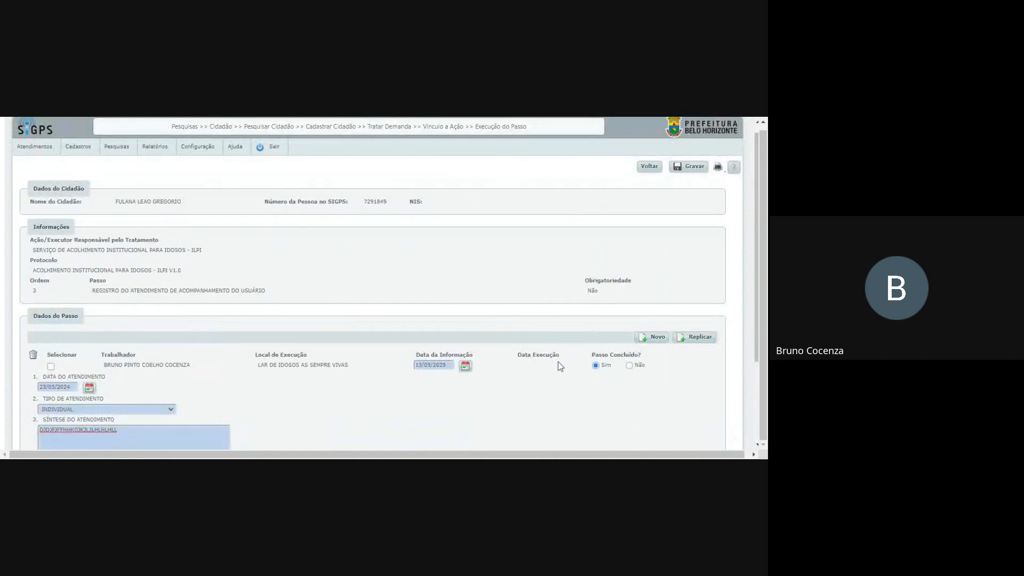
{"action": "scroll", "coordinate": [119, 288], "scroll_direction": "down", "scroll_amount": 3}
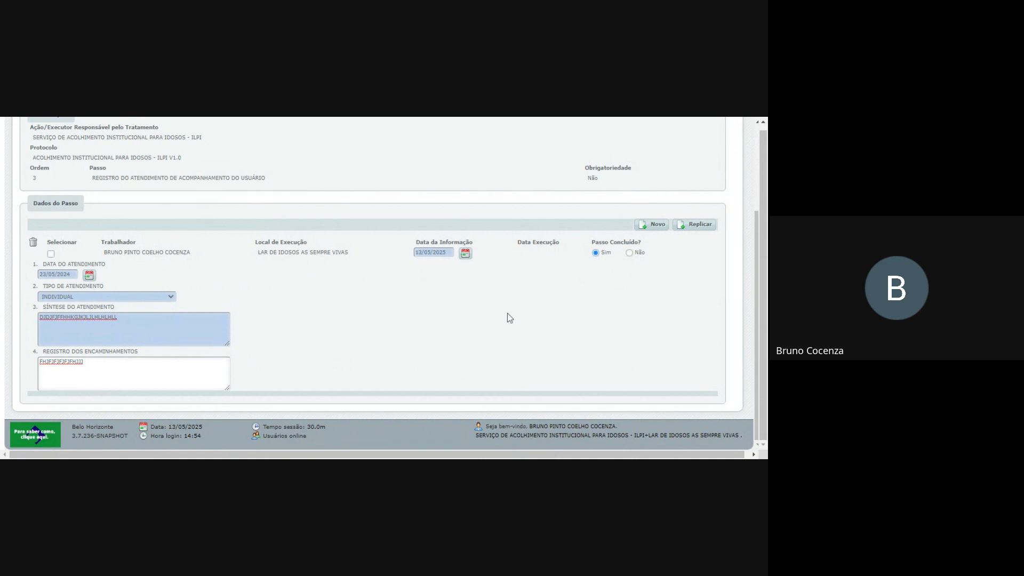
{"action": "left_click_drag", "start_coordinate": [590, 242], "coordinate": [638, 243]}
{"action": "left_click", "coordinate": [612, 315]}
{"action": "scroll", "coordinate": [669, 263], "scroll_direction": "up", "scroll_amount": 3}
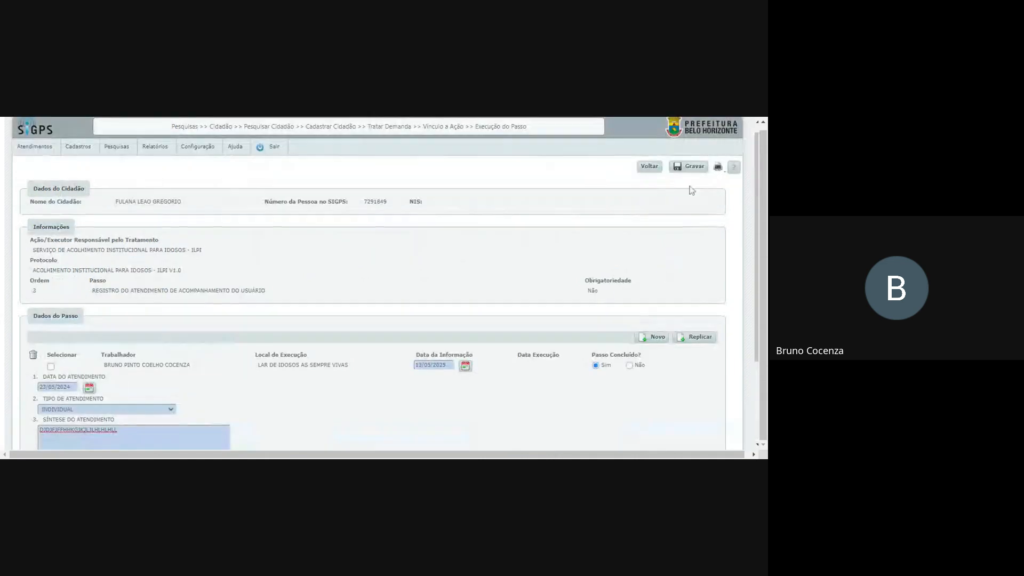
{"action": "left_click", "coordinate": [692, 170]}
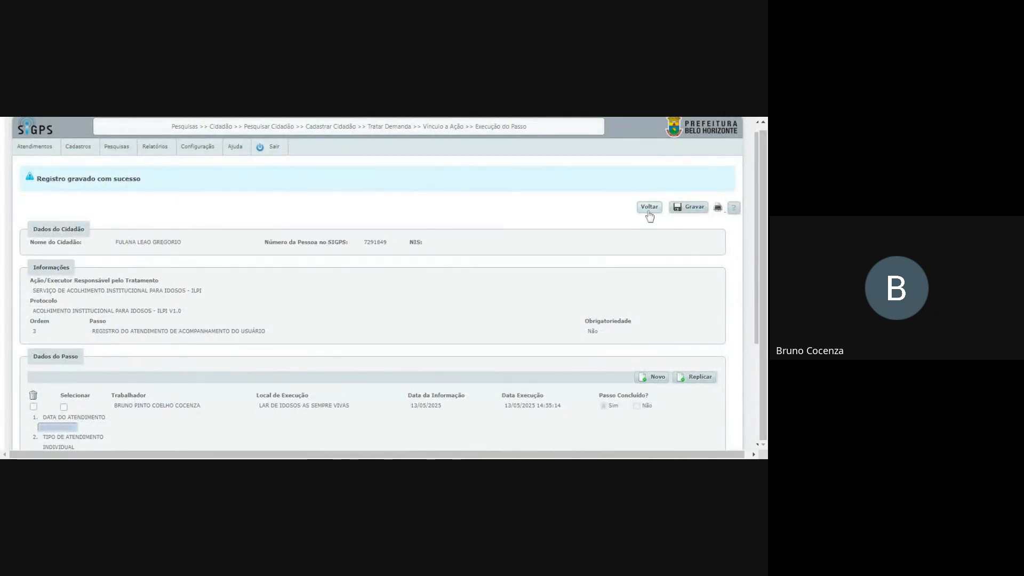
Step: Return to the protocol steps list and open step 4, Reunião com Órgãos de Defesa de Direitos e Rede de Serviços/Reunião de Equipe, for execution
{"action": "left_click", "coordinate": [649, 212]}
{"action": "left_click", "coordinate": [647, 208]}
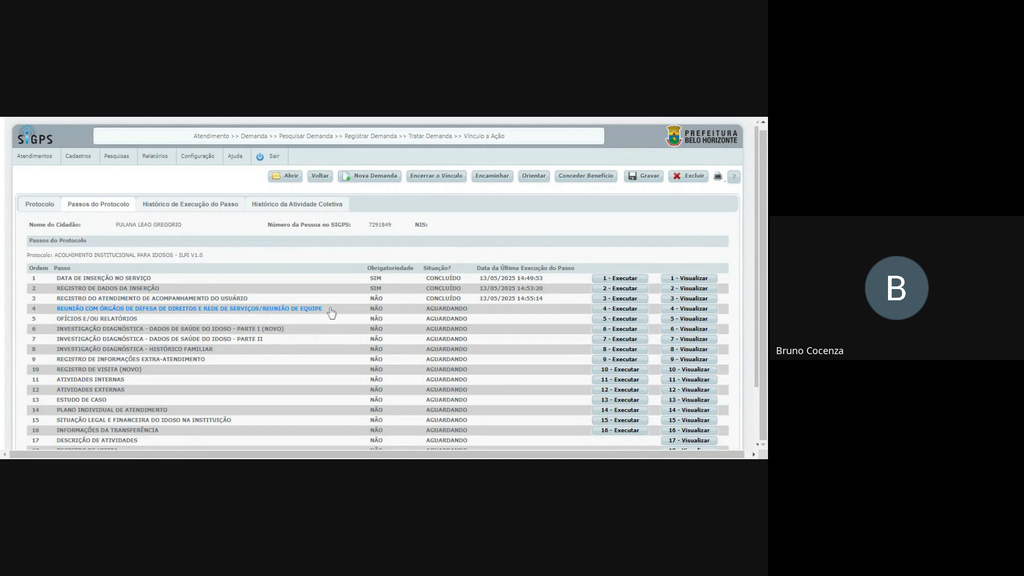
{"action": "left_click", "coordinate": [620, 311]}
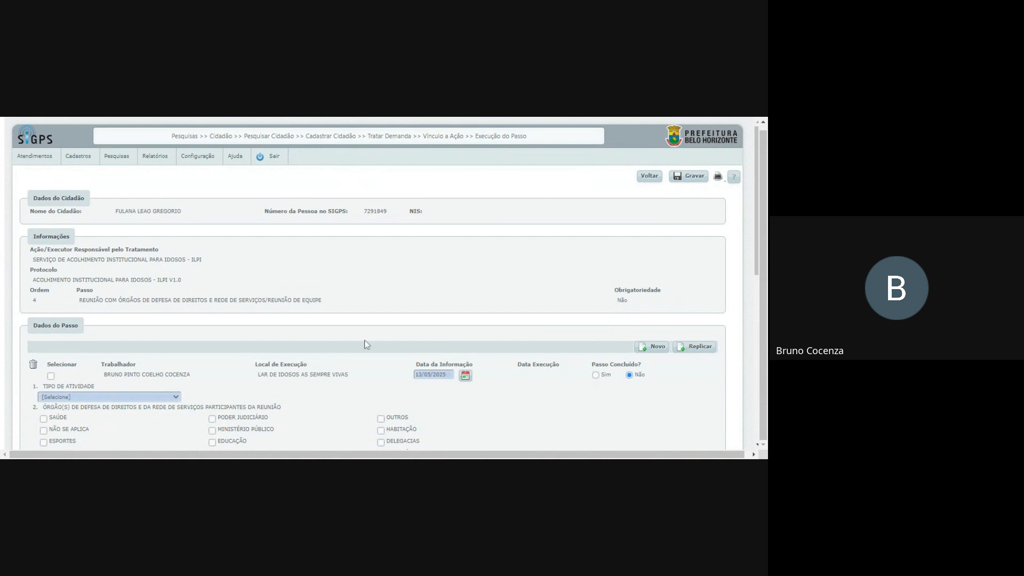
{"action": "scroll", "coordinate": [241, 306], "scroll_direction": "down", "scroll_amount": 3}
{"action": "scroll", "coordinate": [241, 306], "scroll_direction": "up", "scroll_amount": 1}
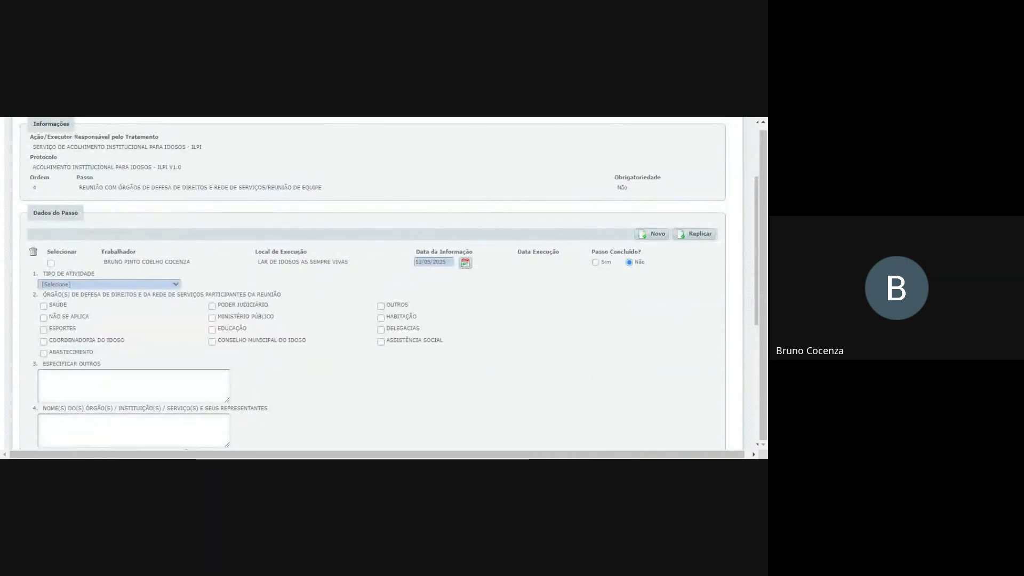
{"action": "left_click_drag", "start_coordinate": [86, 188], "coordinate": [328, 187]}
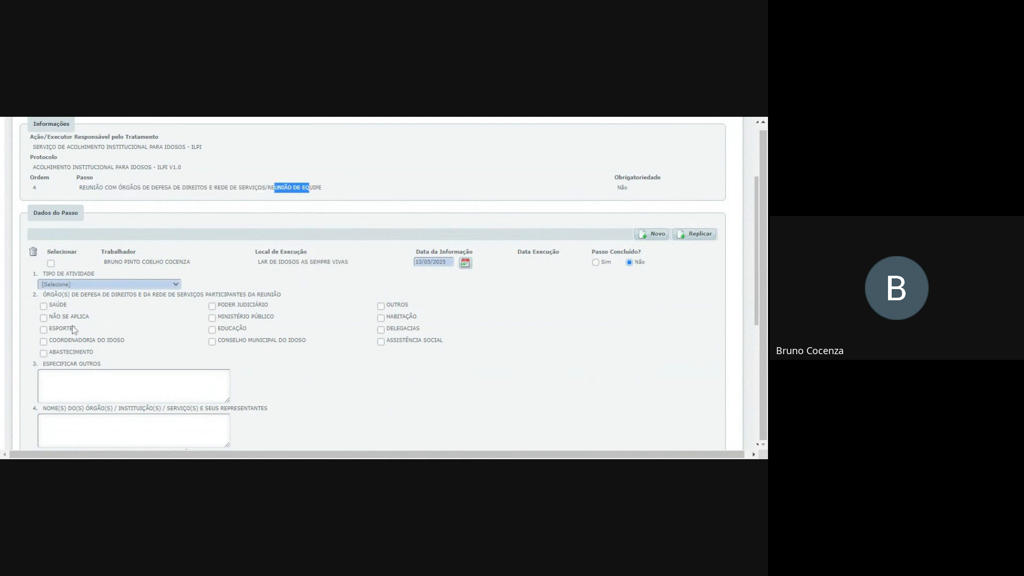
Step: Try the different Tipo de Atividade options for the meeting and leave it set to REUNIÃO DE EQUIPE
{"action": "scroll", "coordinate": [74, 329], "scroll_direction": "down", "scroll_amount": 2}
{"action": "scroll", "coordinate": [74, 328], "scroll_direction": "up", "scroll_amount": 1}
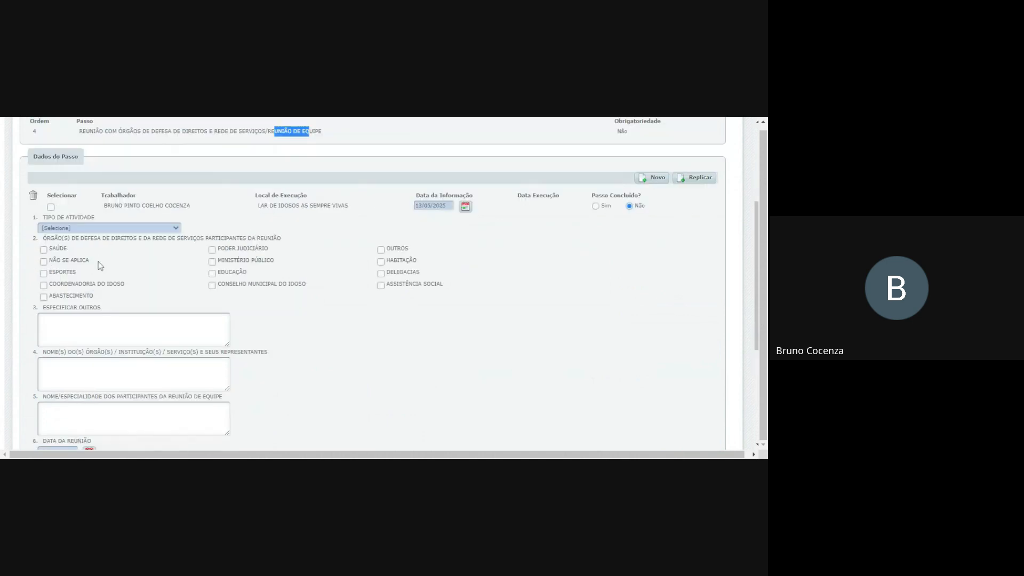
{"action": "left_click_drag", "start_coordinate": [65, 218], "coordinate": [87, 217]}
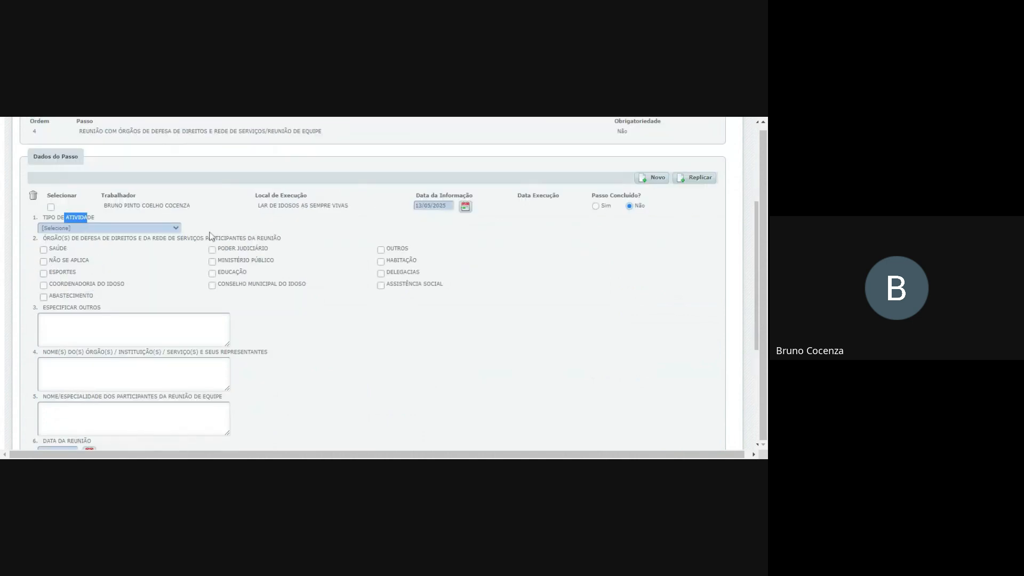
{"action": "left_click", "coordinate": [196, 225]}
{"action": "left_click", "coordinate": [114, 229]}
{"action": "left_click", "coordinate": [114, 229]}
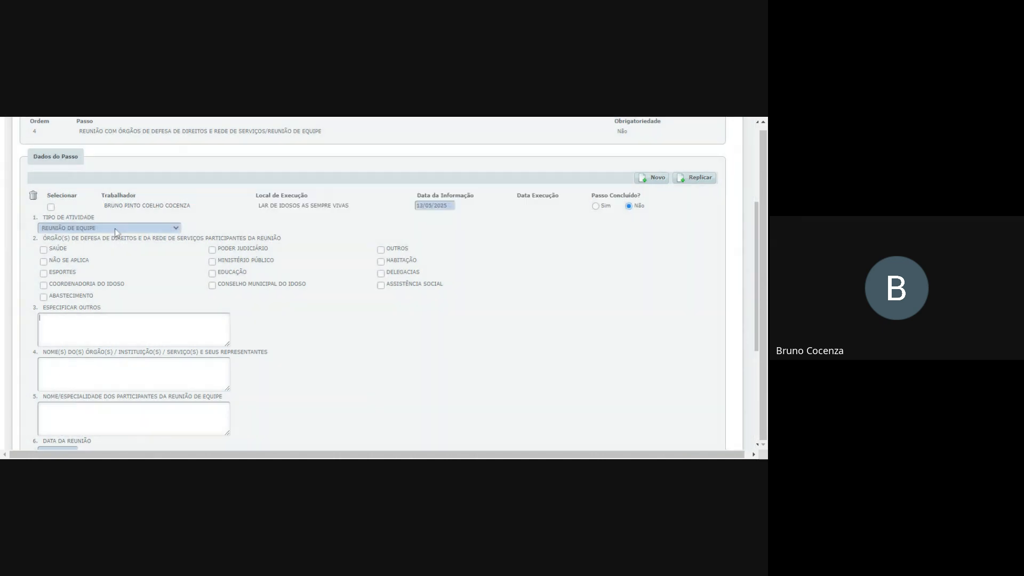
{"action": "left_click", "coordinate": [117, 230]}
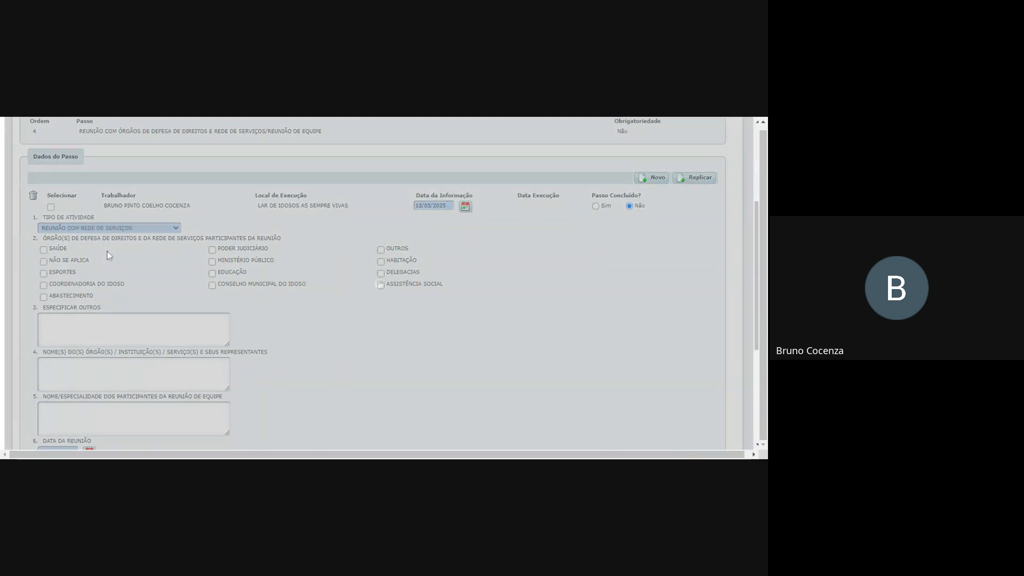
{"action": "left_click", "coordinate": [132, 231]}
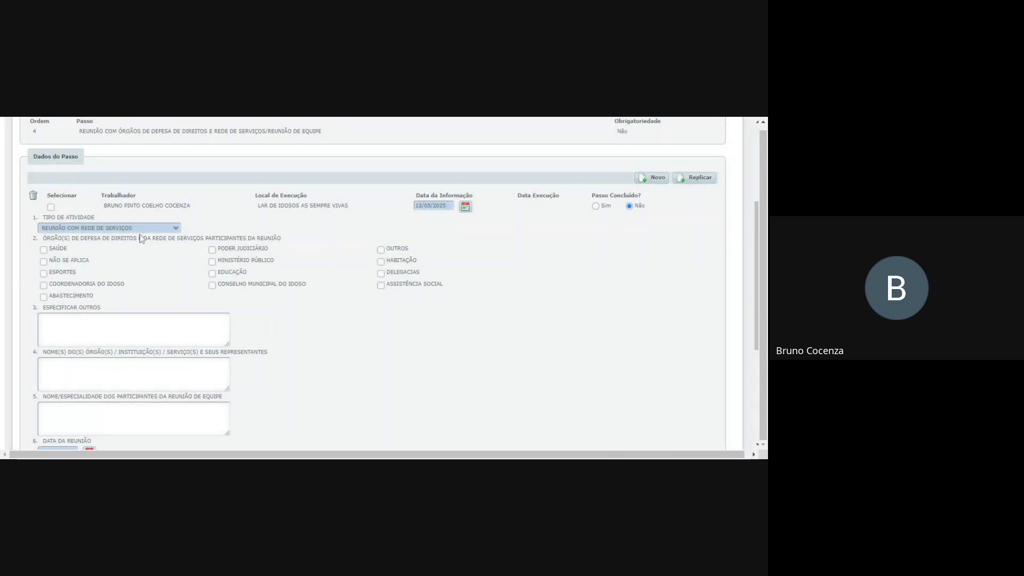
{"action": "left_click", "coordinate": [140, 231]}
{"action": "left_click", "coordinate": [128, 256]}
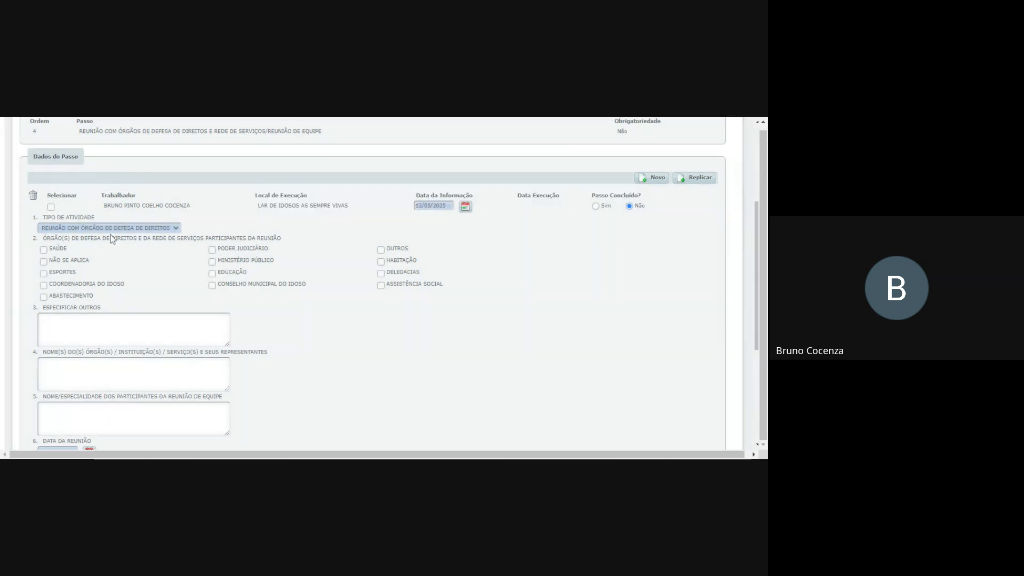
{"action": "left_click", "coordinate": [110, 233]}
{"action": "left_click", "coordinate": [103, 254]}
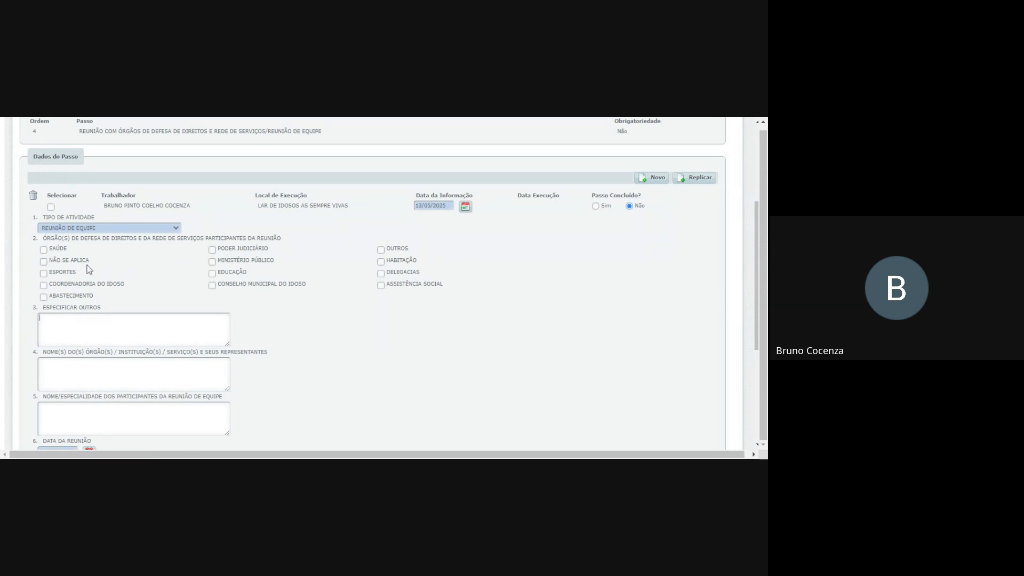
Step: Mark Saúde, Poder Judiciário and Assistência Social as participating bodies, leaving Especificar Outros empty
{"action": "left_click", "coordinate": [44, 250]}
{"action": "left_click", "coordinate": [212, 250]}
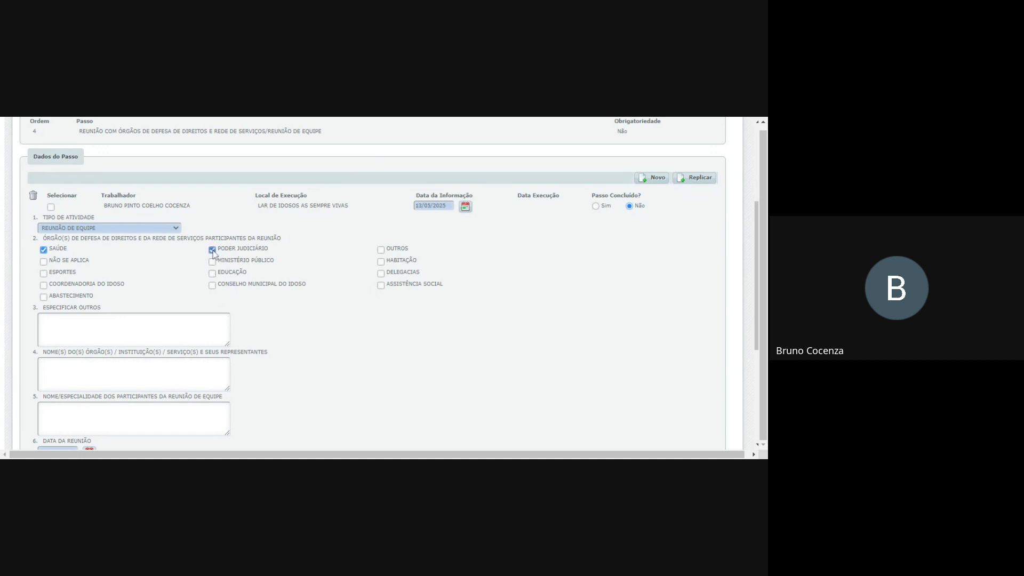
{"action": "left_click", "coordinate": [381, 286]}
{"action": "left_click_drag", "start_coordinate": [53, 307], "coordinate": [94, 307]}
{"action": "left_click", "coordinate": [80, 324]}
{"action": "scroll", "coordinate": [373, 283], "scroll_direction": "down", "scroll_amount": 1}
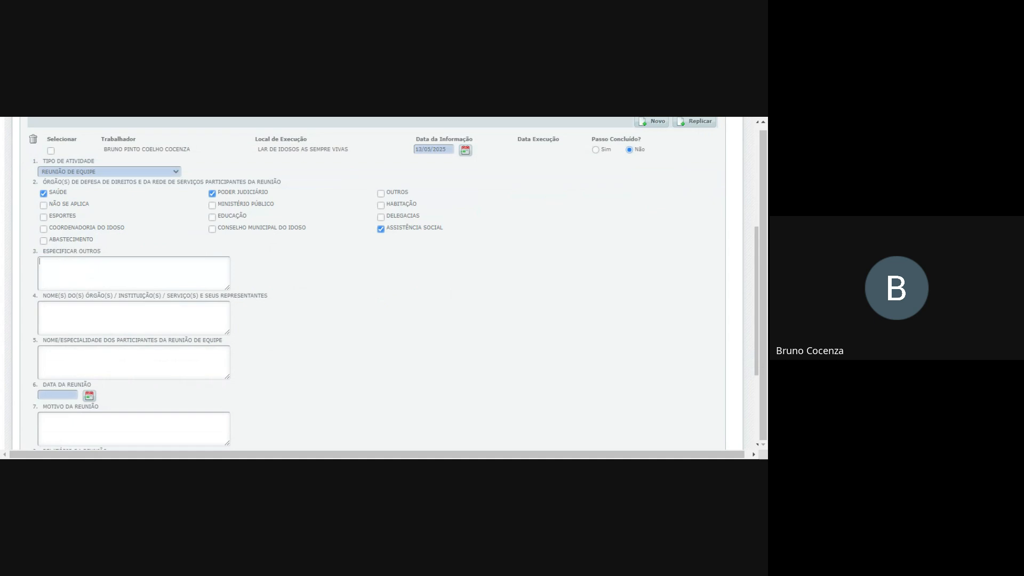
Step: Enter CREAS - FULANO as the participating institution and representative, leaving Nome/Especialidade dos Participantes da Reunião de Equipe empty
{"action": "left_click_drag", "start_coordinate": [58, 295], "coordinate": [97, 296]}
{"action": "left_click", "coordinate": [40, 306]}
{"action": "type", "text": "CREAS - FULANO"}
{"action": "scroll", "coordinate": [239, 331], "scroll_direction": "down", "scroll_amount": 3}
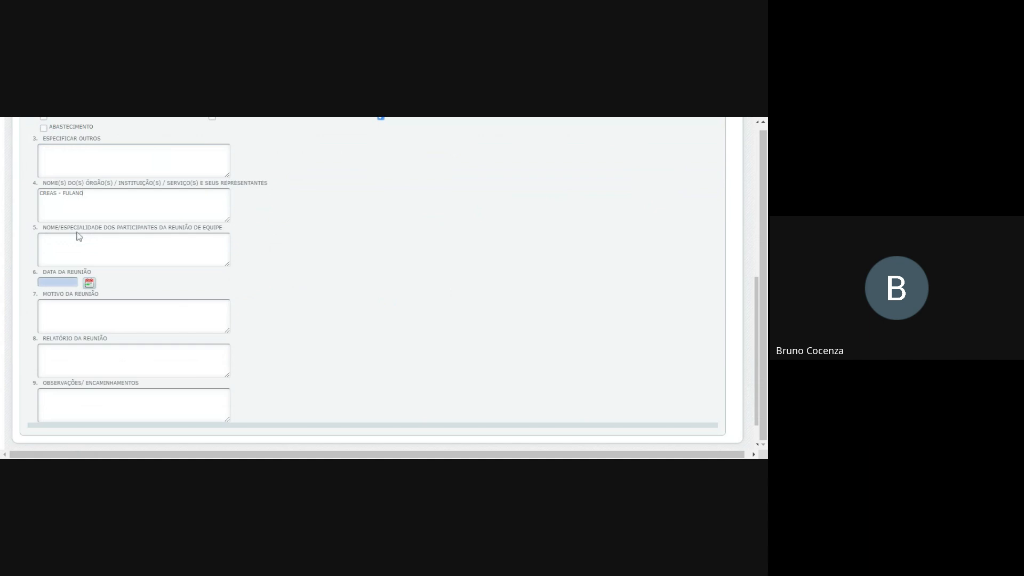
{"action": "left_click_drag", "start_coordinate": [70, 228], "coordinate": [140, 228]}
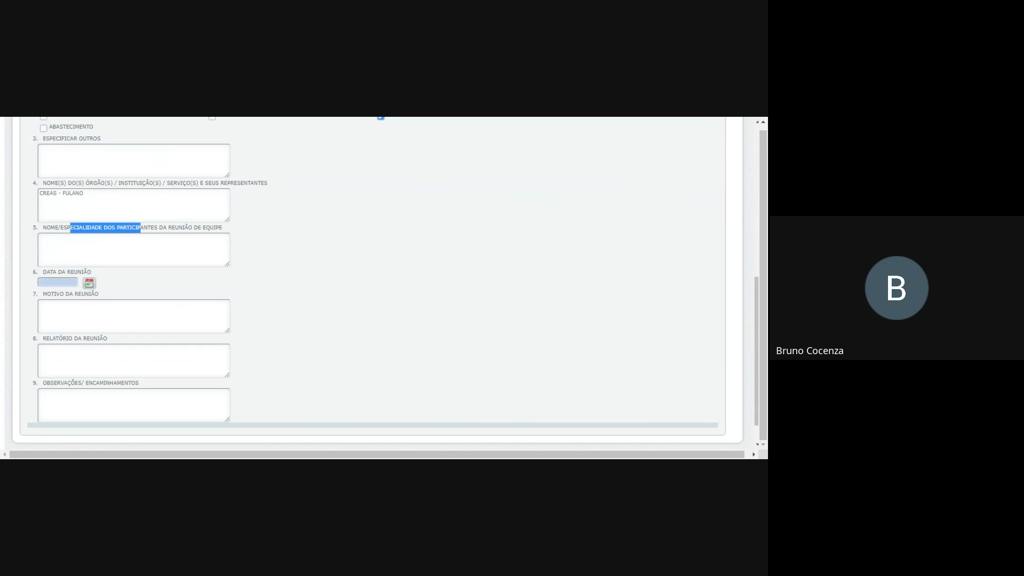
{"action": "left_click", "coordinate": [128, 247]}
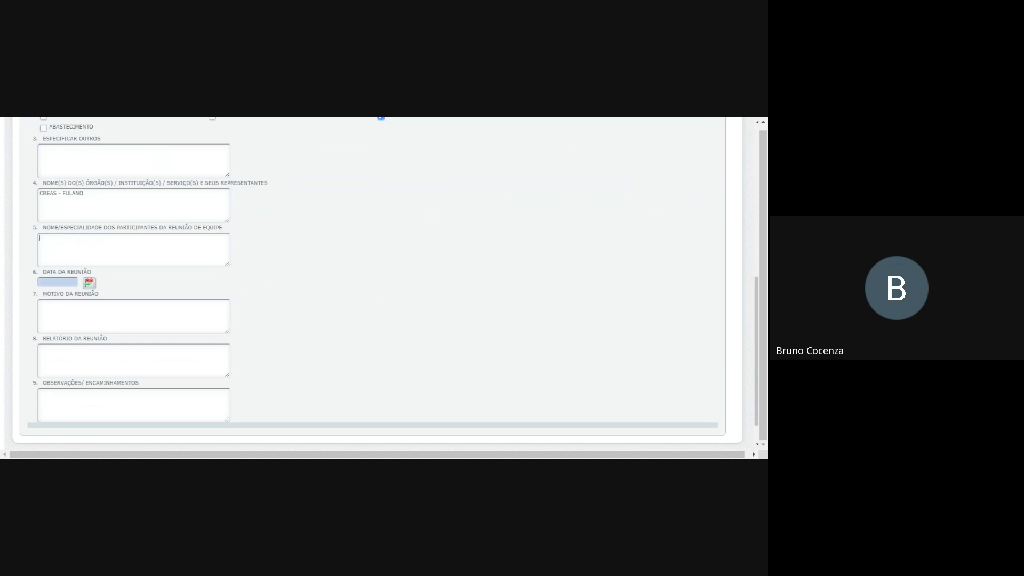
Step: Set Data da Reunião to 16/06/2024 and fill Motivo, Relatório and Observações/Encaminhamentos with HDHDHJFJHJHJFJFJ, KJFHFKKKFKFKKK and FHKHKHKHKHKHKFKFHKHKHKK
{"action": "left_click_drag", "start_coordinate": [48, 272], "coordinate": [67, 271]}
{"action": "left_click", "coordinate": [58, 282]}
{"action": "type", "text": "16/06/2024"}
{"action": "type", "text": "HDHDHJFJHJHJFJFJ"}
{"action": "type", "text": "KJFHFKKKFKFK"}
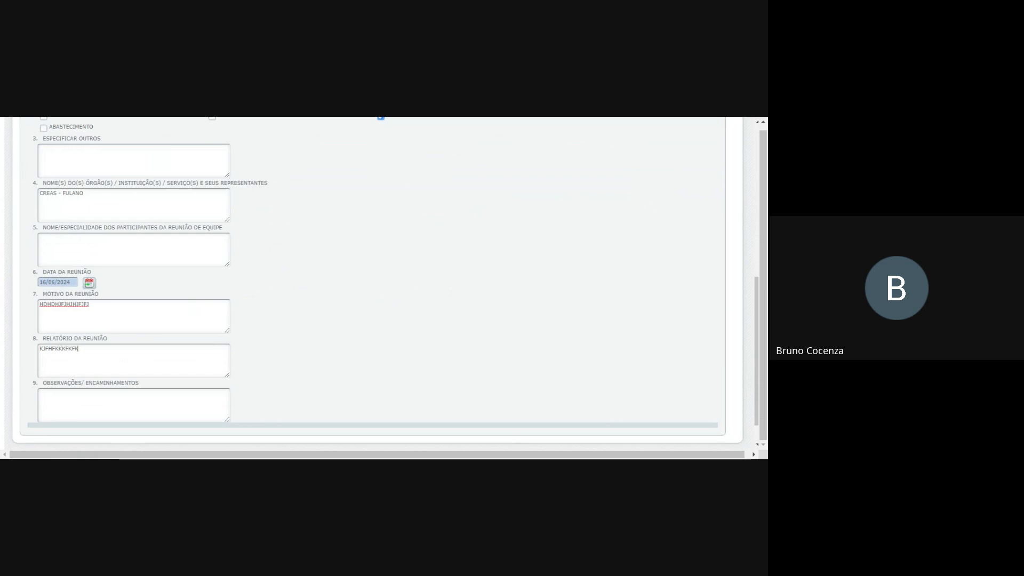
{"action": "type", "text": "KKFHKHKHKHKHKHKFKFHKHKHKK"}
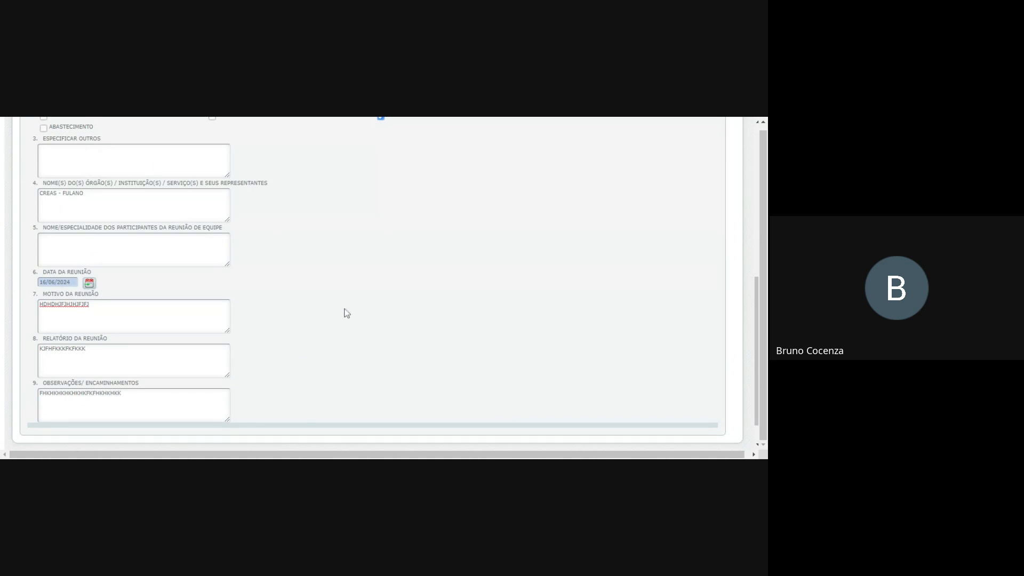
Step: Review the completed meeting form from the step name in Informações through all the fields of Dados do Passo
{"action": "scroll", "coordinate": [345, 313], "scroll_direction": "down", "scroll_amount": 2}
{"action": "scroll", "coordinate": [346, 313], "scroll_direction": "up", "scroll_amount": 7}
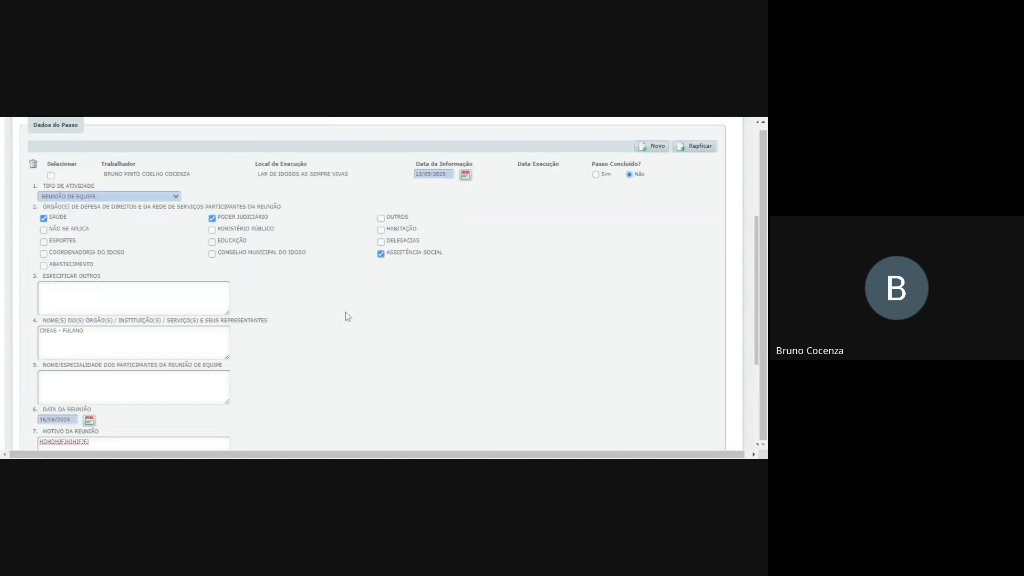
{"action": "scroll", "coordinate": [319, 314], "scroll_direction": "down", "scroll_amount": 1}
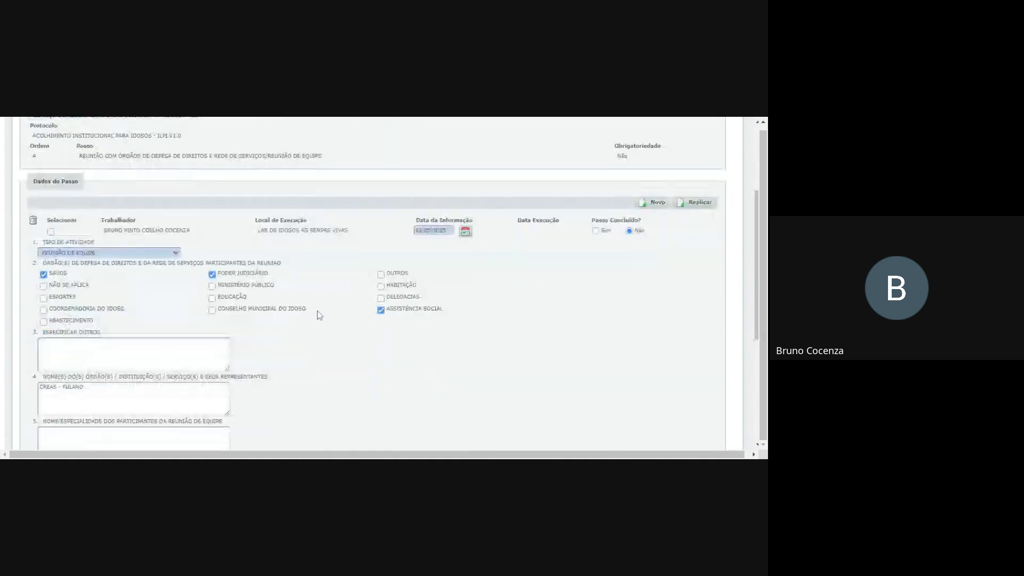
{"action": "scroll", "coordinate": [110, 242], "scroll_direction": "up", "scroll_amount": 1}
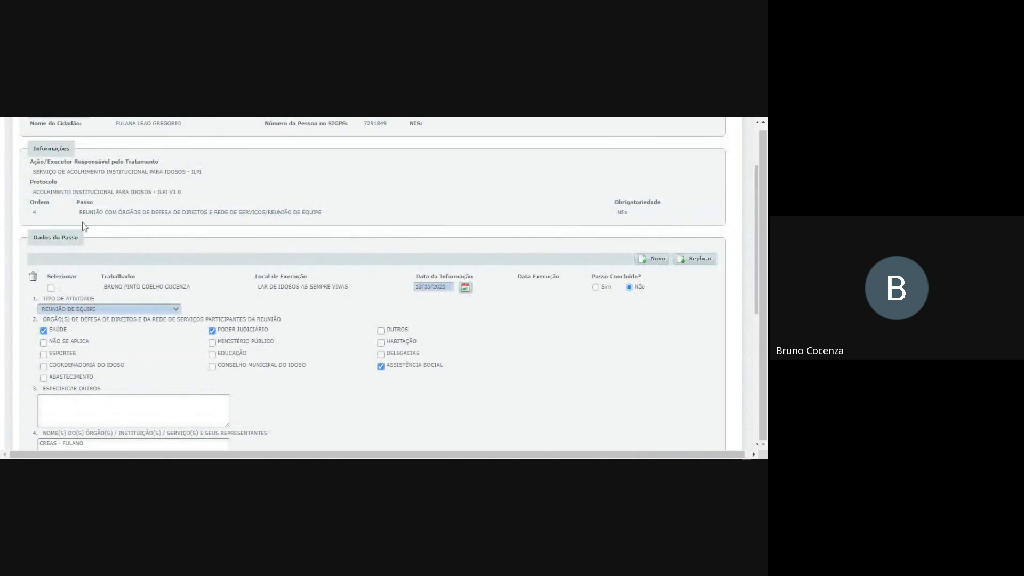
{"action": "left_click_drag", "start_coordinate": [76, 203], "coordinate": [83, 203]}
{"action": "scroll", "coordinate": [83, 242], "scroll_direction": "down", "scroll_amount": 3}
{"action": "scroll", "coordinate": [110, 269], "scroll_direction": "up", "scroll_amount": 3}
{"action": "left_click_drag", "start_coordinate": [86, 212], "coordinate": [158, 212]}
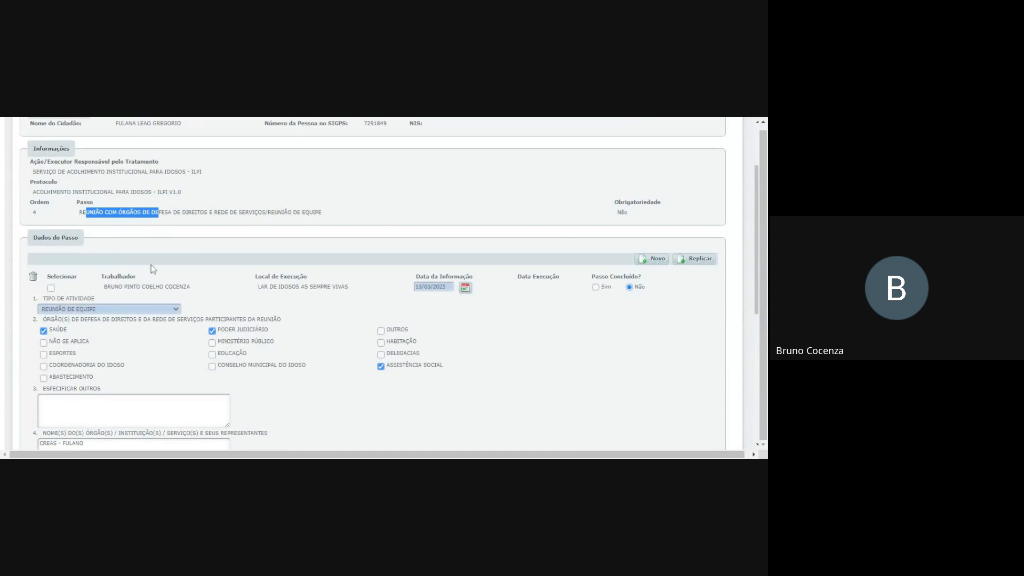
{"action": "scroll", "coordinate": [152, 266], "scroll_direction": "down", "scroll_amount": 1}
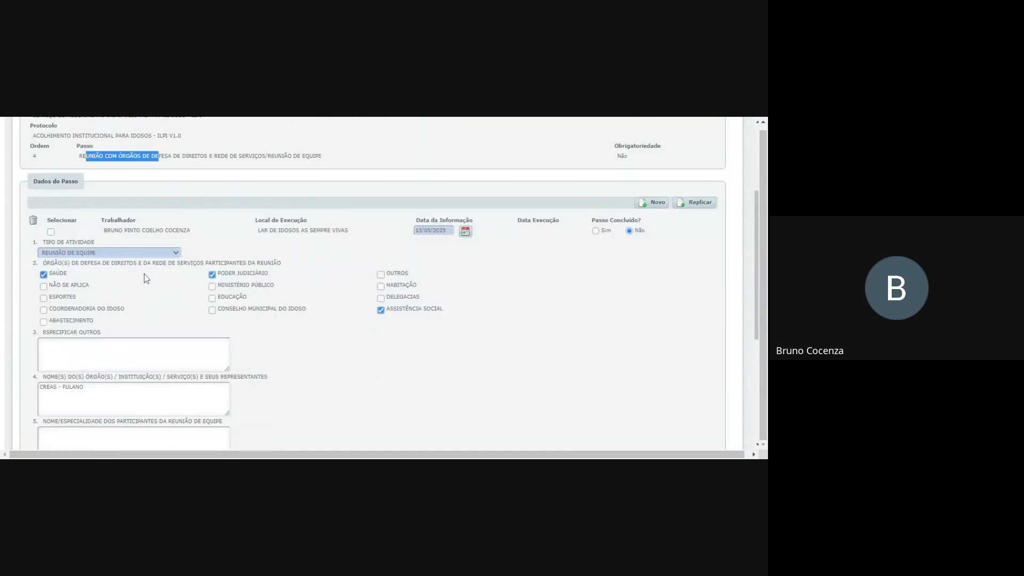
{"action": "scroll", "coordinate": [144, 274], "scroll_direction": "up", "scroll_amount": 1}
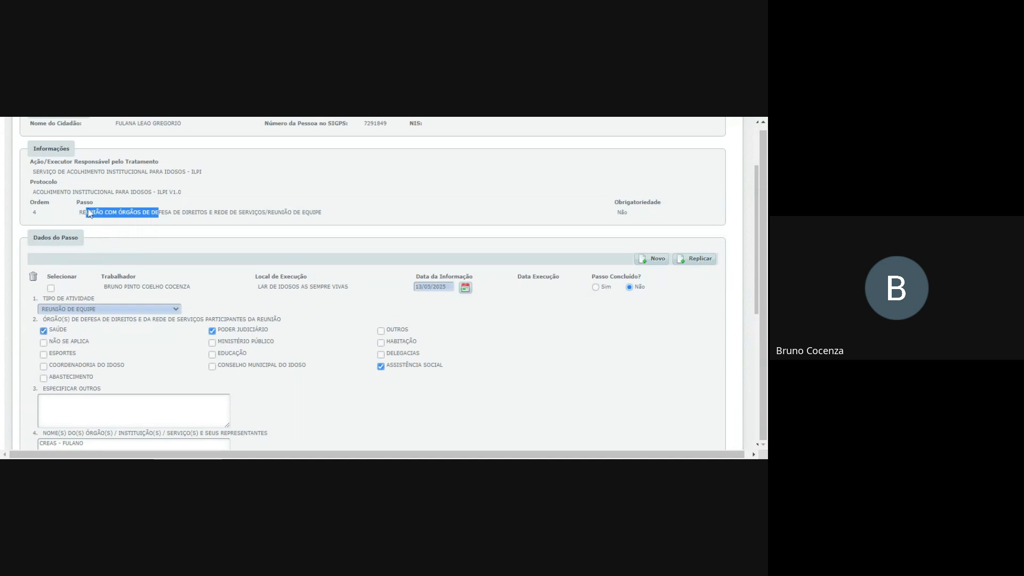
{"action": "left_click_drag", "start_coordinate": [79, 212], "coordinate": [226, 213]}
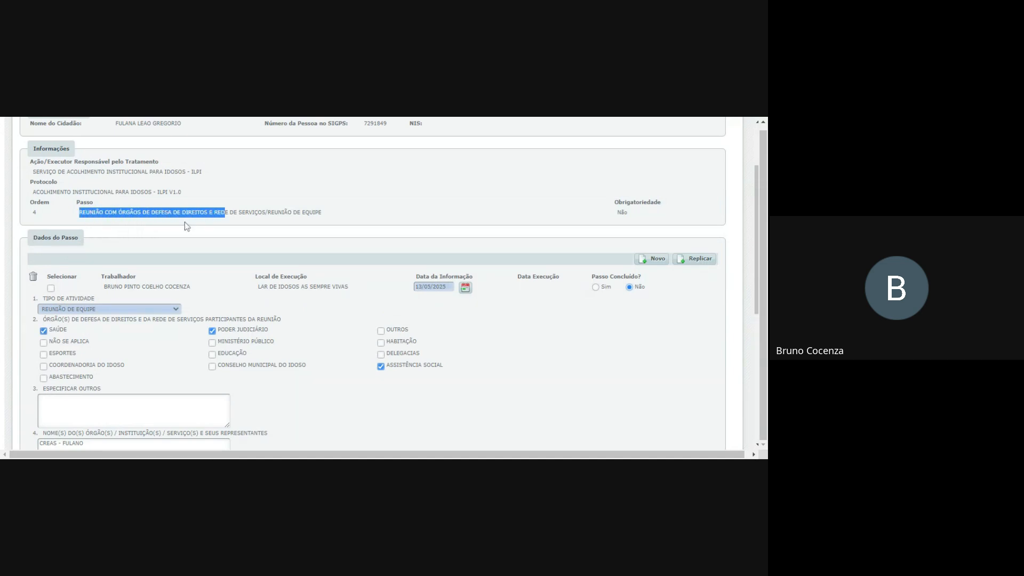
{"action": "scroll", "coordinate": [91, 264], "scroll_direction": "down", "scroll_amount": 2}
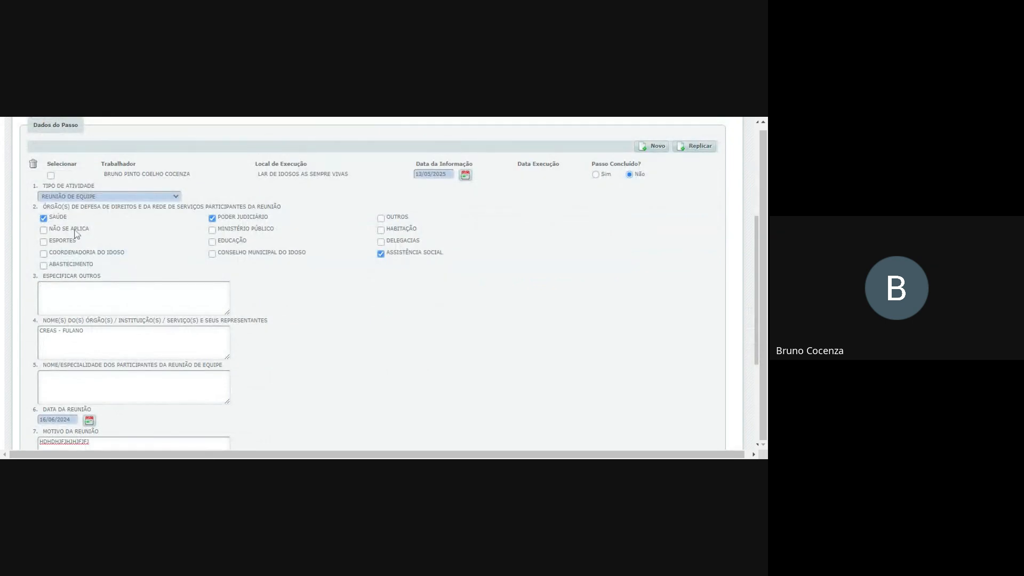
{"action": "scroll", "coordinate": [80, 294], "scroll_direction": "up", "scroll_amount": 3}
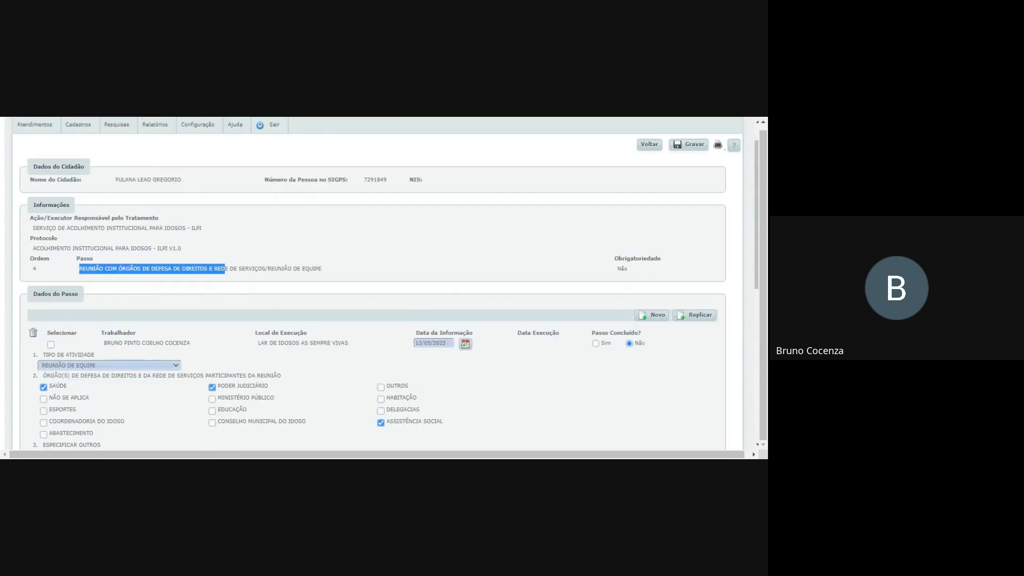
{"action": "left_click_drag", "start_coordinate": [79, 268], "coordinate": [177, 269]}
{"action": "scroll", "coordinate": [178, 269], "scroll_direction": "down", "scroll_amount": 3}
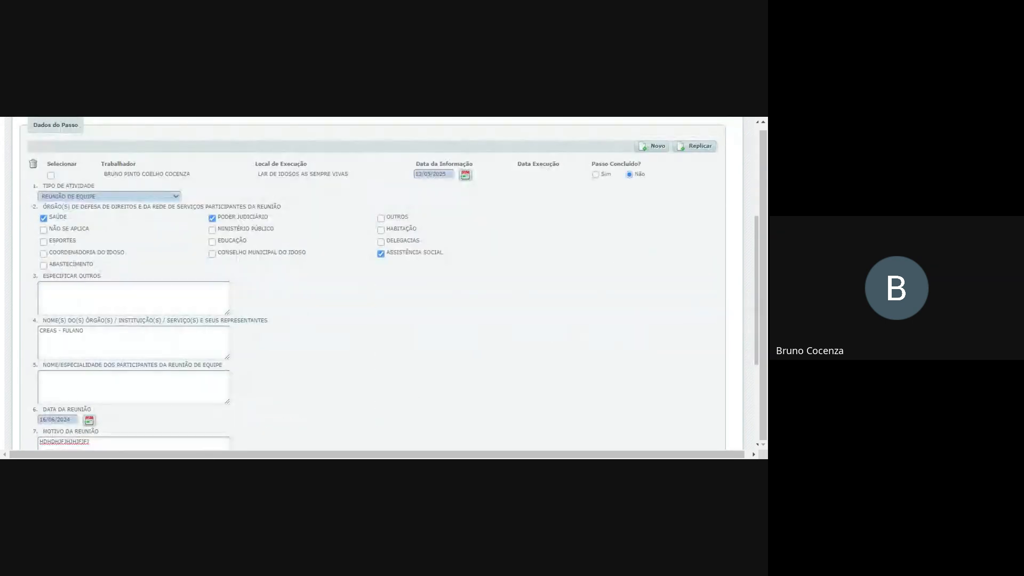
{"action": "scroll", "coordinate": [341, 310], "scroll_direction": "down", "scroll_amount": 3}
{"action": "scroll", "coordinate": [342, 309], "scroll_direction": "up", "scroll_amount": 7}
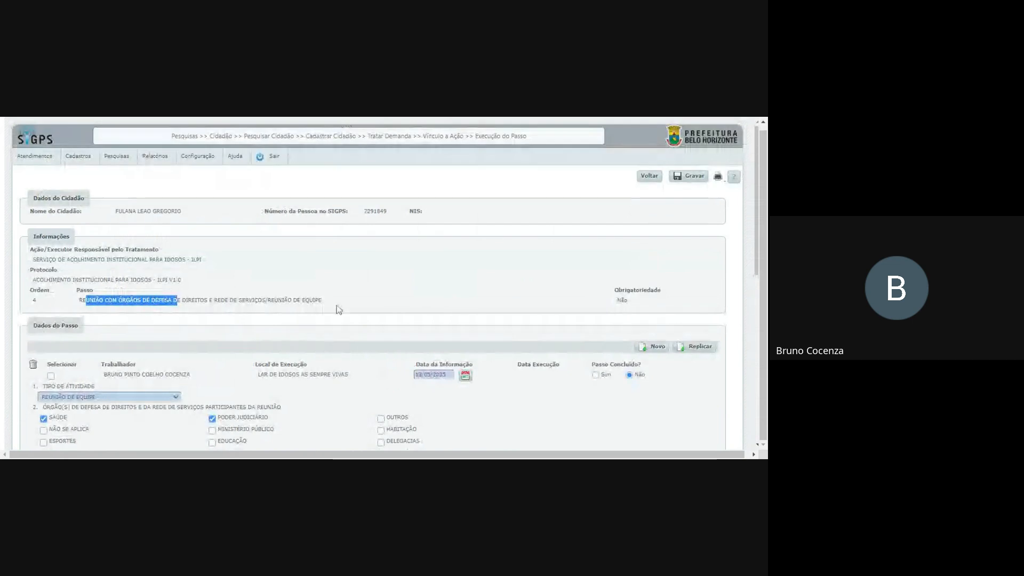
Step: Mark the meeting step as completed (Passo Concluído: Sim), save the record and return to the protocol step list
{"action": "scroll", "coordinate": [437, 331], "scroll_direction": "down", "scroll_amount": 2}
{"action": "left_click", "coordinate": [595, 319]}
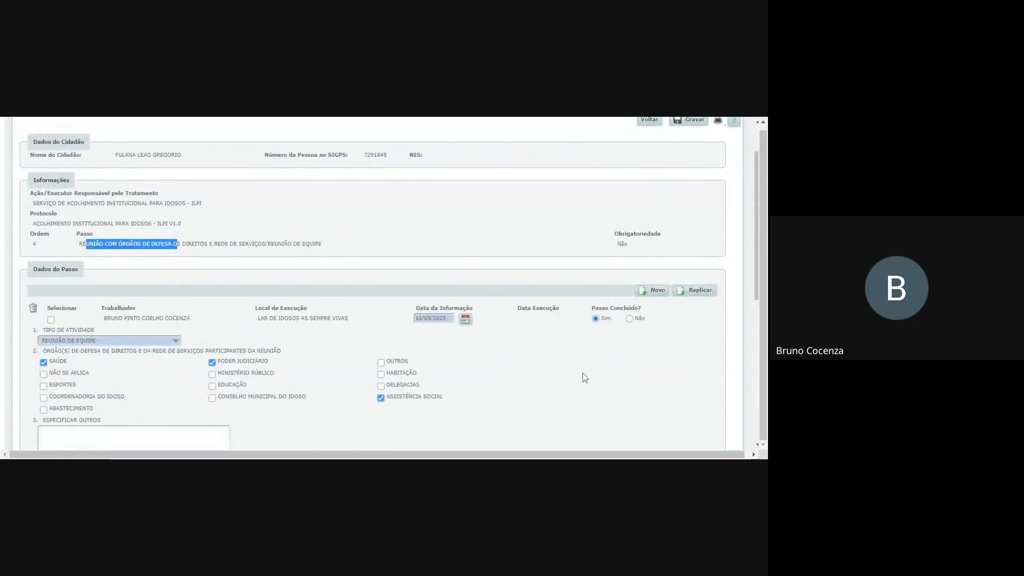
{"action": "scroll", "coordinate": [602, 256], "scroll_direction": "up", "scroll_amount": 1}
{"action": "left_click", "coordinate": [690, 176]}
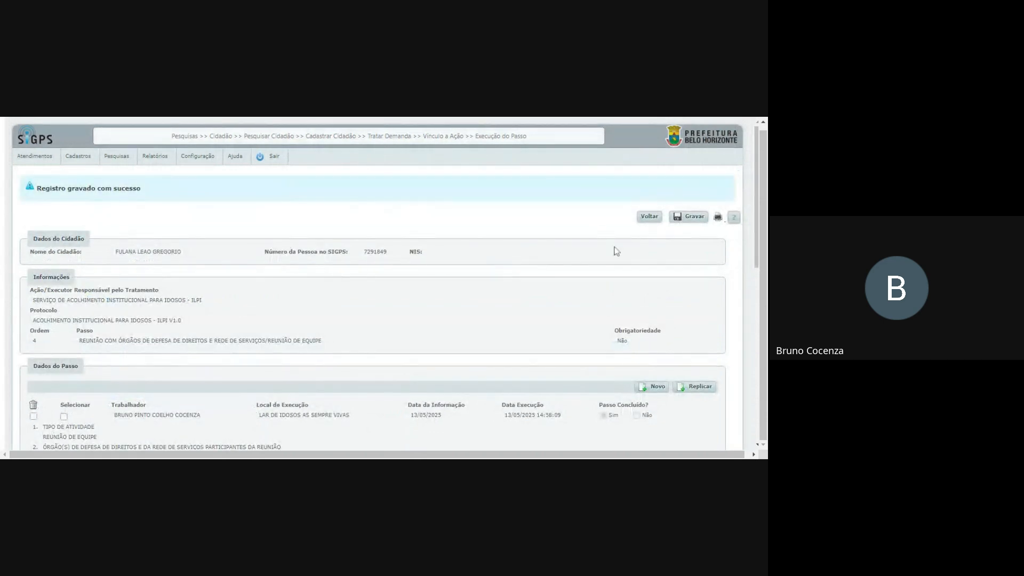
{"action": "left_click", "coordinate": [645, 223]}
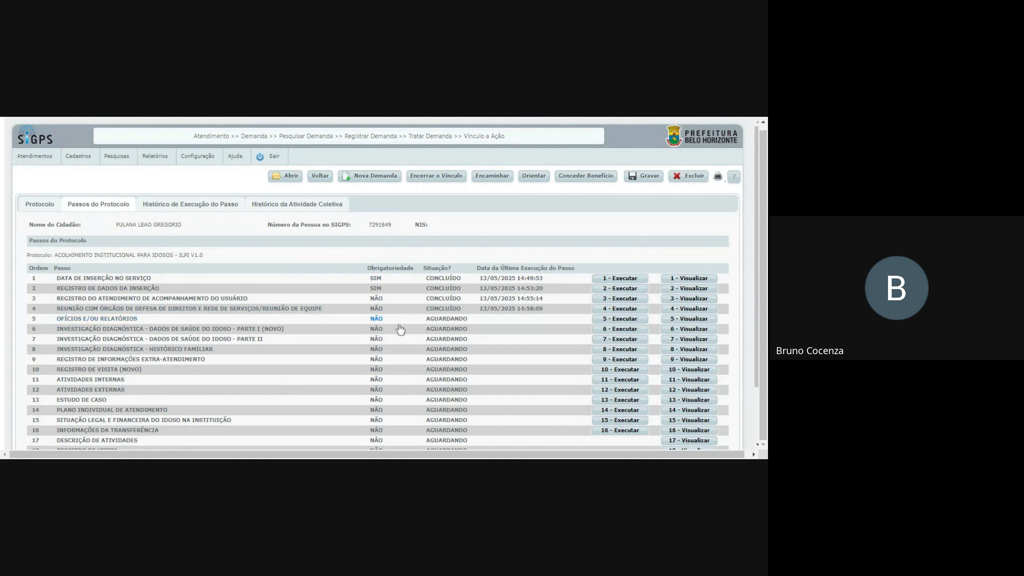
Step: Start executing step 5, Ofícios e/ou Relatórios, with Data 12/09/2024 and Nome JDJJFJFJFJFJFJ, leaving Número do Documento empty
{"action": "left_click", "coordinate": [611, 319]}
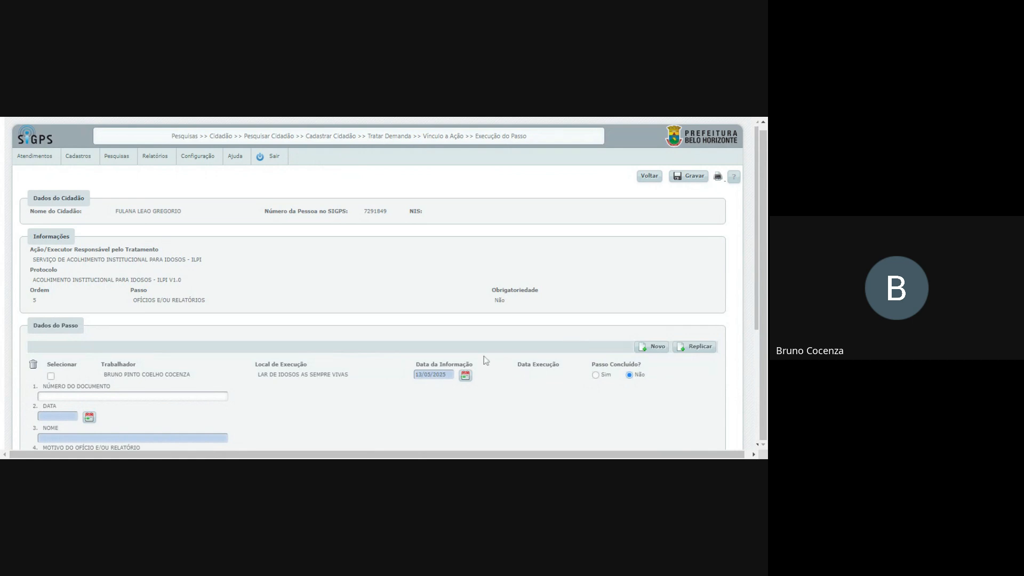
{"action": "left_click_drag", "start_coordinate": [754, 254], "coordinate": [753, 340]}
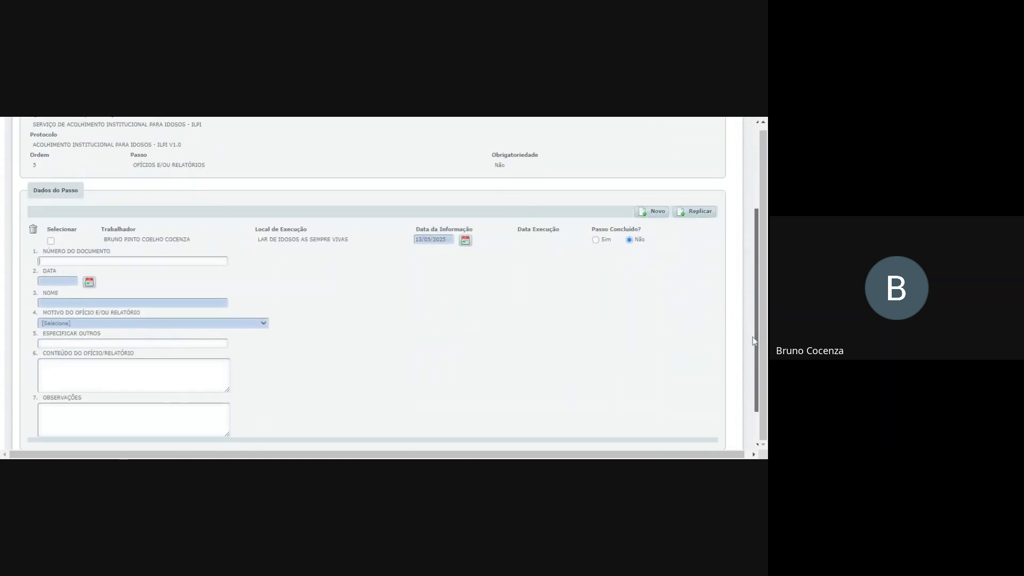
{"action": "left_click_drag", "start_coordinate": [51, 251], "coordinate": [96, 251]}
{"action": "left_click", "coordinate": [58, 281]}
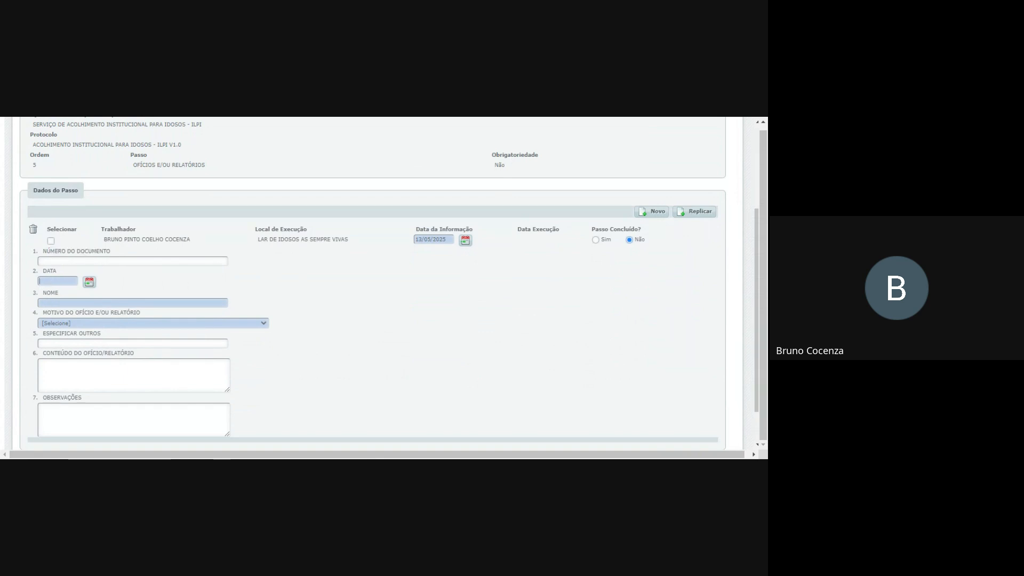
{"action": "type", "text": "12/09"}
{"action": "type", "text": "JDJJFJFJFJFJFJ"}
Step: Set Motivo do Ofício e/ou Relatório to SÍNTESE DO CASO
{"action": "left_click", "coordinate": [262, 324]}
{"action": "left_click", "coordinate": [95, 341]}
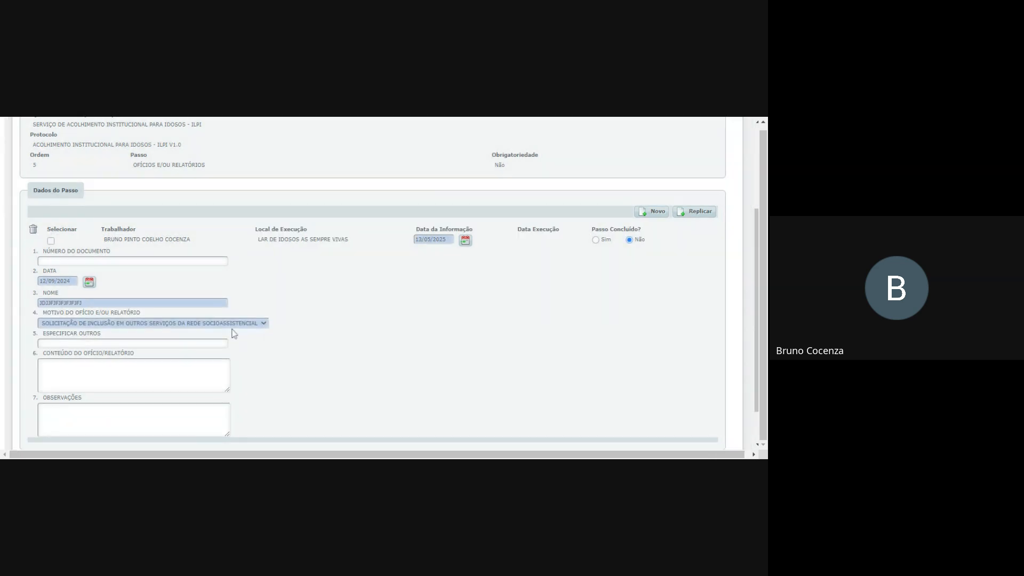
{"action": "left_click", "coordinate": [130, 329]}
{"action": "left_click", "coordinate": [73, 340]}
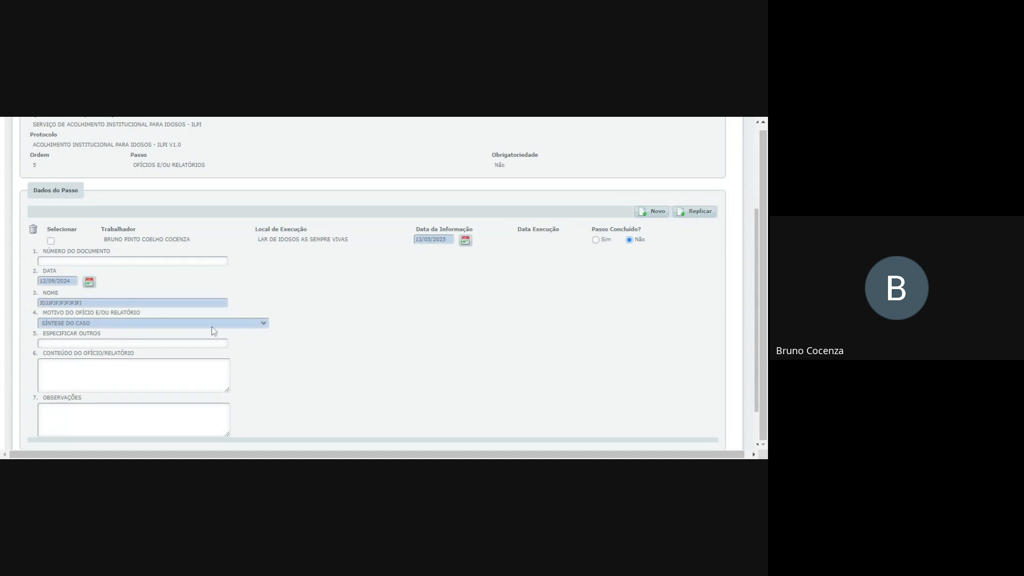
{"action": "left_click", "coordinate": [95, 360]}
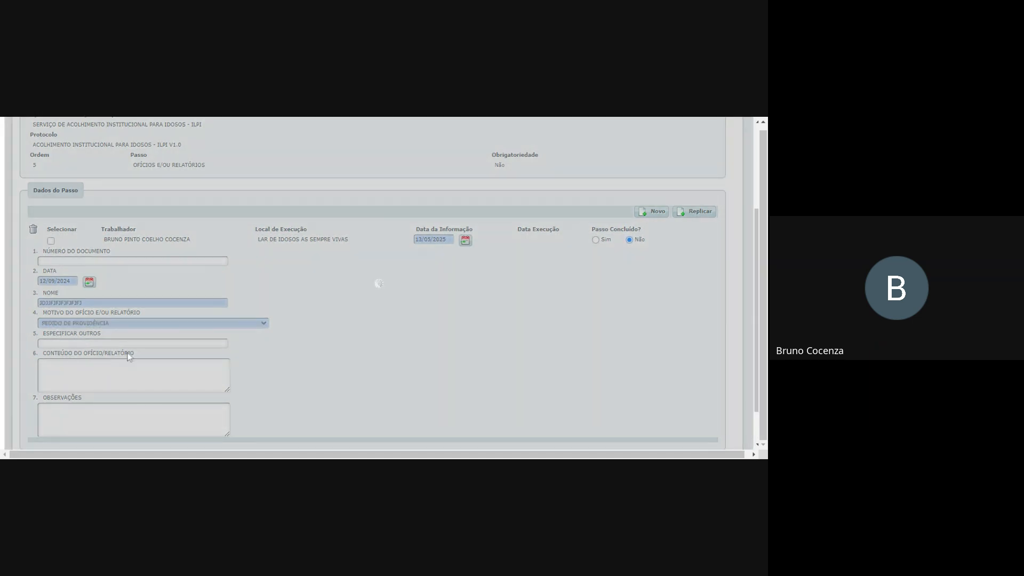
{"action": "left_click", "coordinate": [265, 324]}
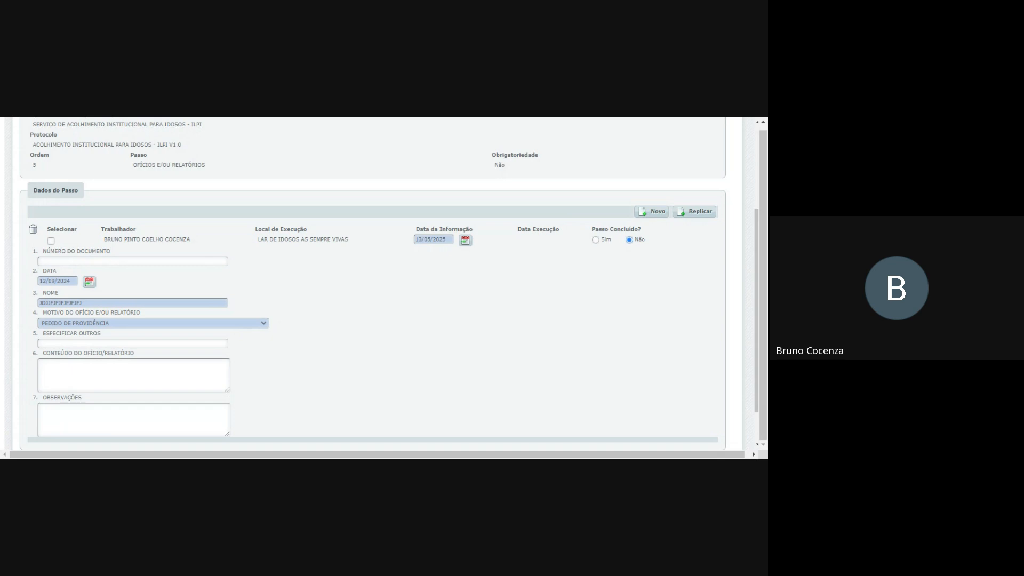
{"action": "left_click", "coordinate": [58, 321]}
{"action": "left_click", "coordinate": [79, 353]}
Step: Fill Conteúdo do Ofício/Relatório with FJFJFJFJFJJFJFJFJFJFJ and Observações with JFJFJFJJJHJHJHJHJKHJKFHH, leaving Especificar Outros empty
{"action": "left_click_drag", "start_coordinate": [46, 333], "coordinate": [82, 333]}
{"action": "left_click", "coordinate": [300, 352]}
{"action": "type", "text": "FJFJFJFJFJJFJFJFJFJFJ"}
{"action": "key", "text": "Tab"}
{"action": "type", "text": "JF"}
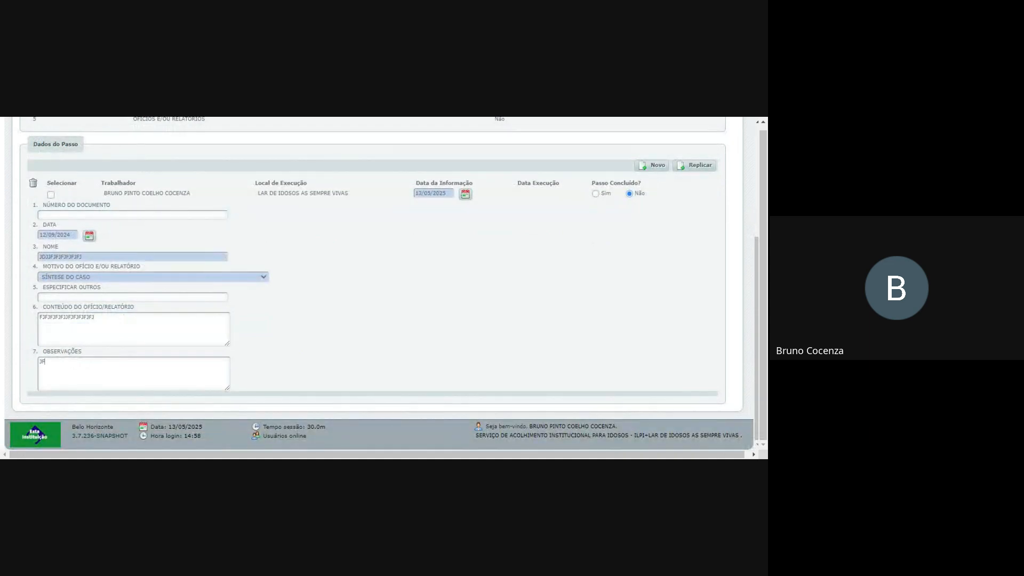
{"action": "type", "text": "JFJFJJJHJHJHJHJKHJKFHH"}
Step: Mark the Ofícios e/ou Relatórios step as completed, save it and return to the protocol step list
{"action": "scroll", "coordinate": [125, 285], "scroll_direction": "up", "scroll_amount": 1}
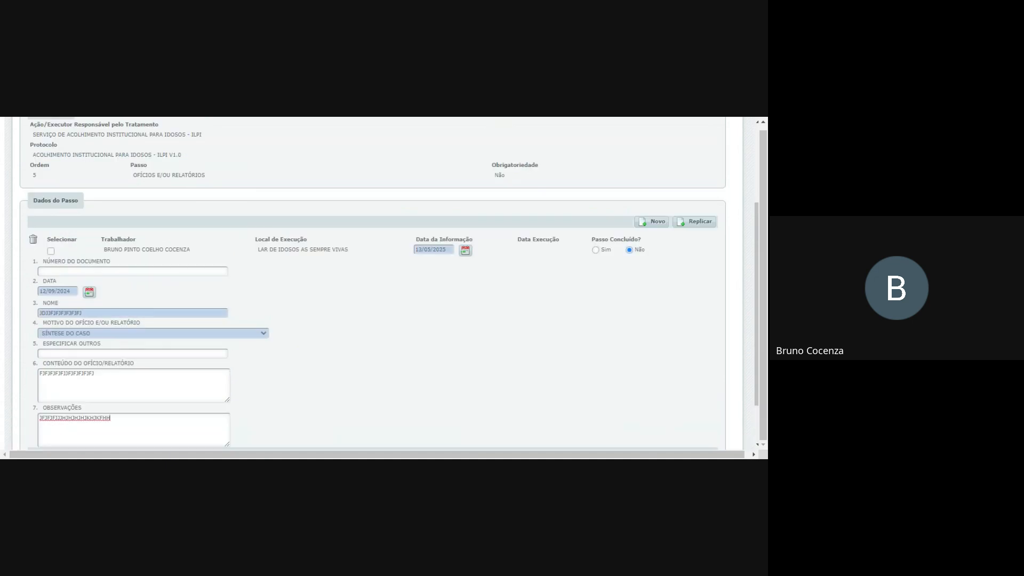
{"action": "scroll", "coordinate": [158, 221], "scroll_direction": "up", "scroll_amount": 1}
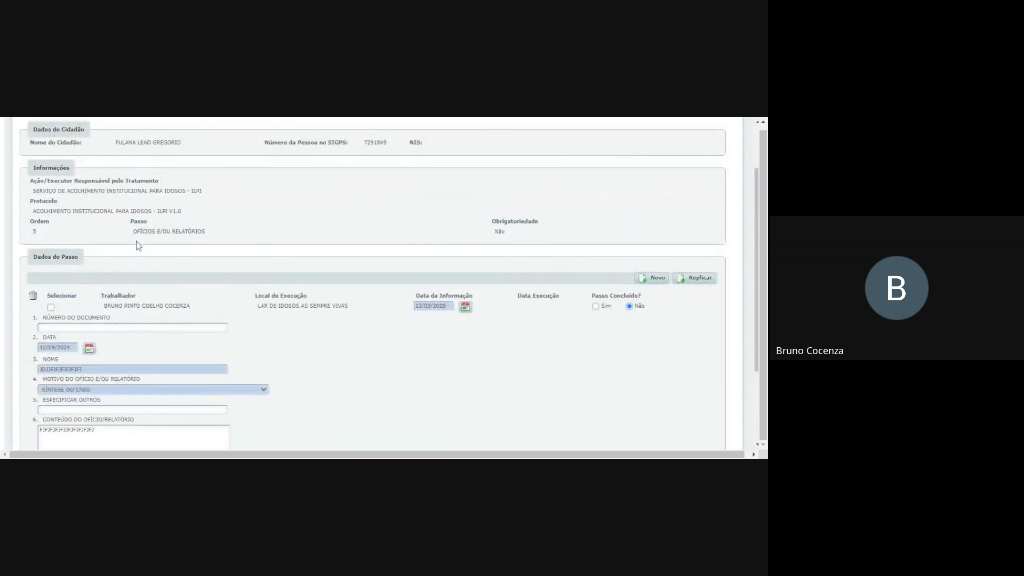
{"action": "left_click_drag", "start_coordinate": [136, 231], "coordinate": [202, 231]}
{"action": "scroll", "coordinate": [374, 288], "scroll_direction": "down", "scroll_amount": 2}
{"action": "scroll", "coordinate": [627, 315], "scroll_direction": "up", "scroll_amount": 2}
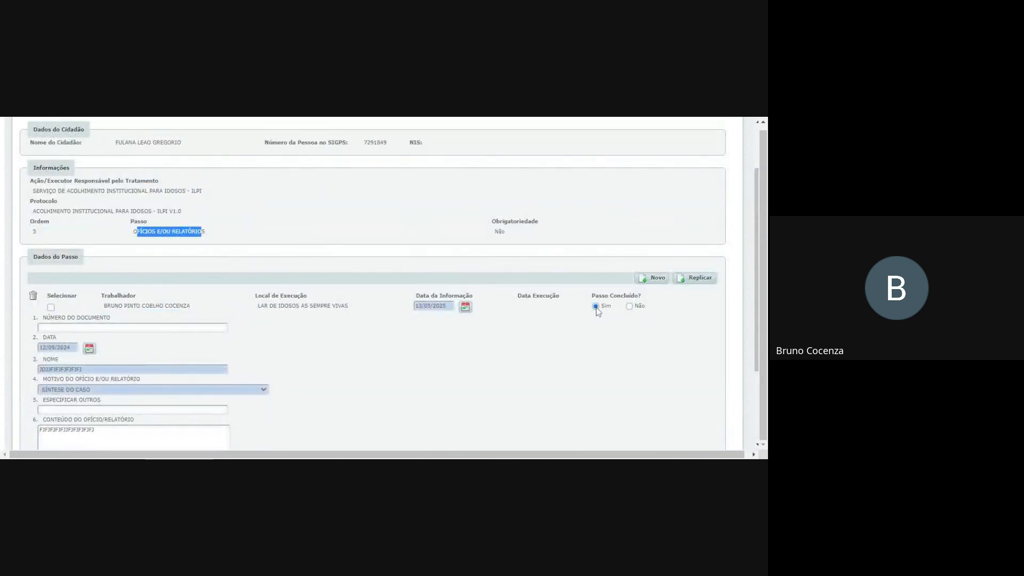
{"action": "scroll", "coordinate": [605, 326], "scroll_direction": "up", "scroll_amount": 2}
{"action": "left_click", "coordinate": [686, 177]}
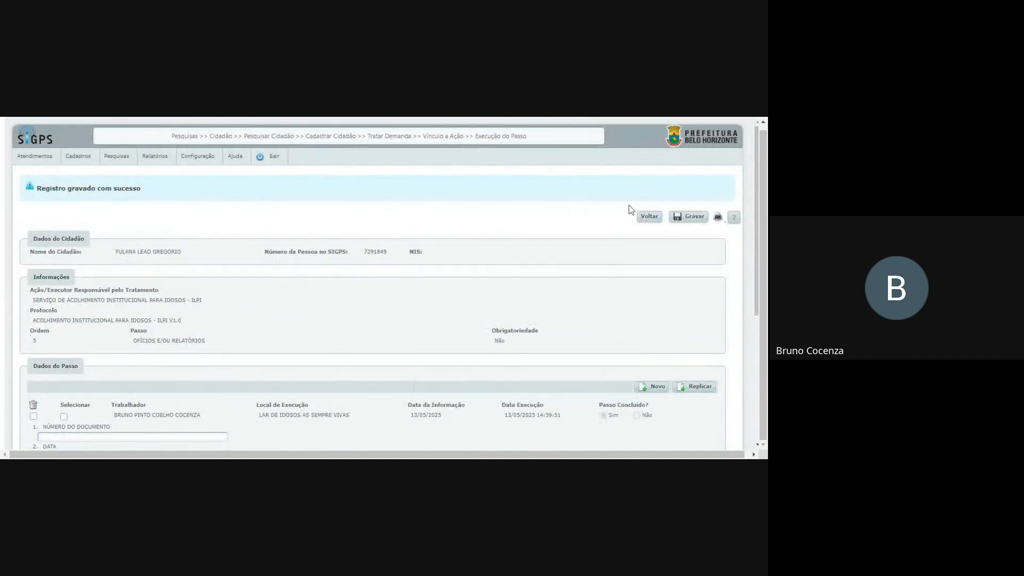
{"action": "left_click", "coordinate": [646, 220]}
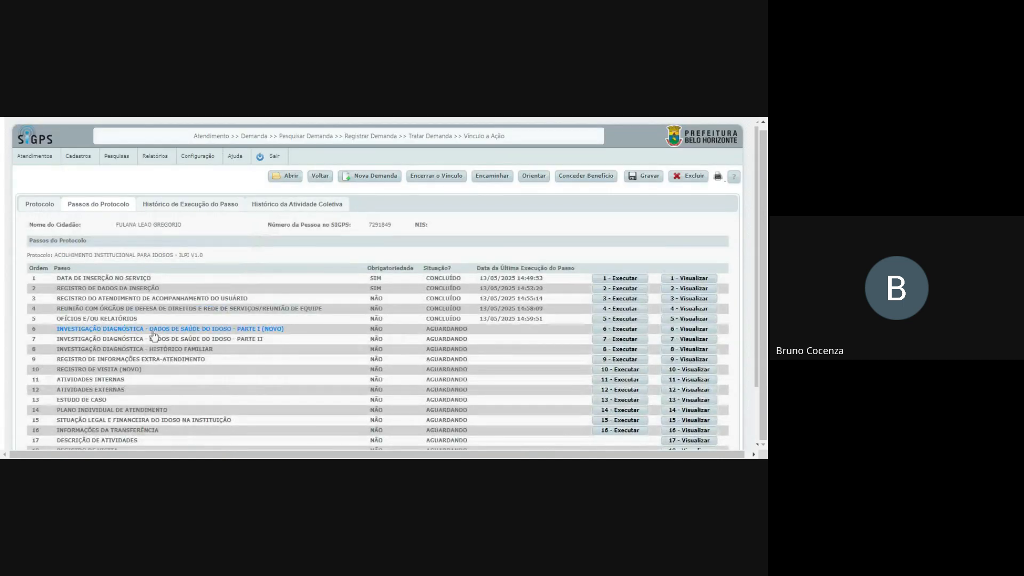
Step: Open step 6, Investigação Diagnóstica - Dados de Saúde do Idoso - Parte I (Novo), for execution and look over its form
{"action": "scroll", "coordinate": [152, 341], "scroll_direction": "down", "scroll_amount": 2}
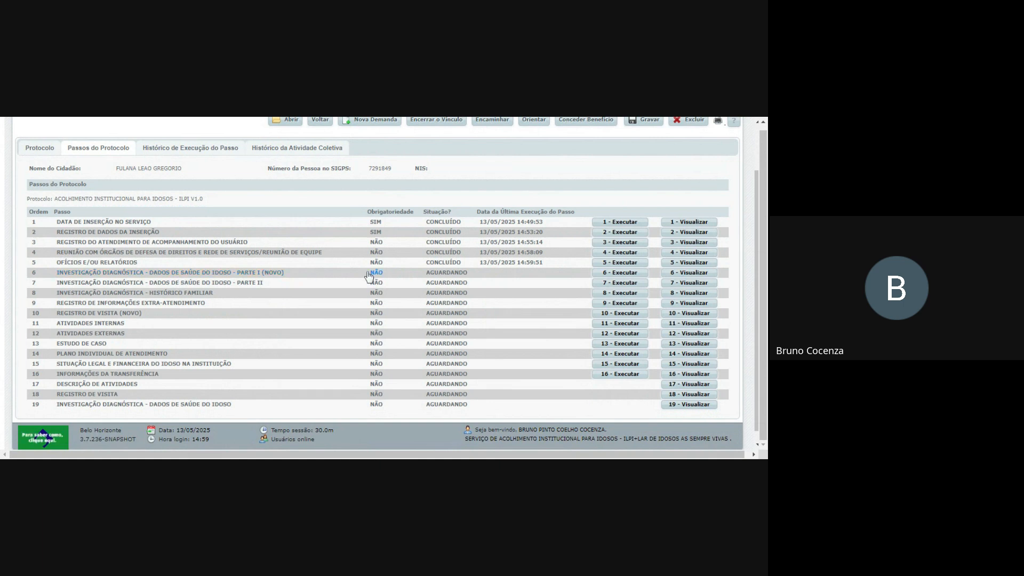
{"action": "left_click", "coordinate": [611, 275]}
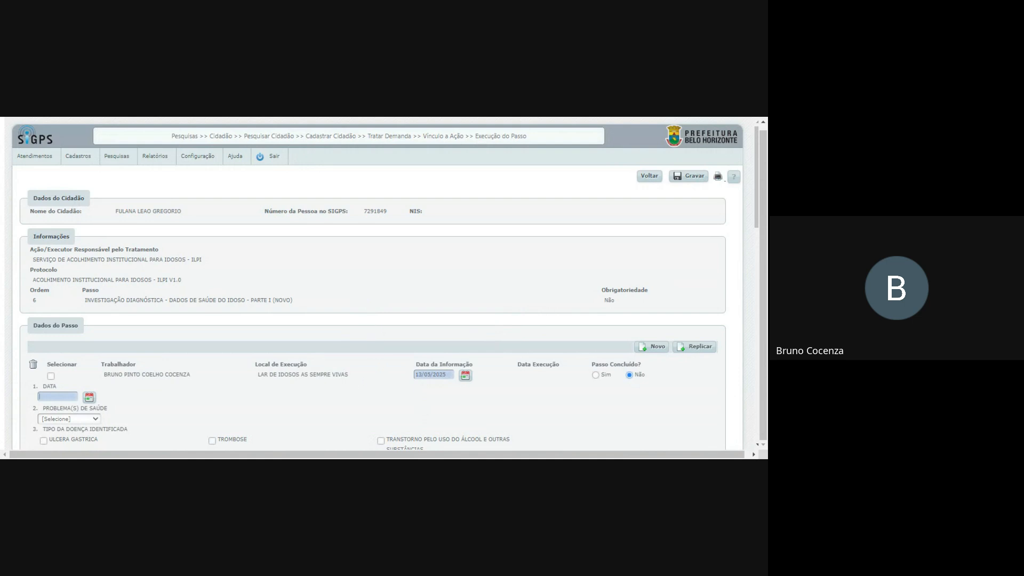
{"action": "scroll", "coordinate": [341, 363], "scroll_direction": "down", "scroll_amount": 5}
{"action": "scroll", "coordinate": [185, 301], "scroll_direction": "up", "scroll_amount": 5}
{"action": "left_click", "coordinate": [58, 397]}
{"action": "left_click_drag", "start_coordinate": [90, 300], "coordinate": [163, 300]}
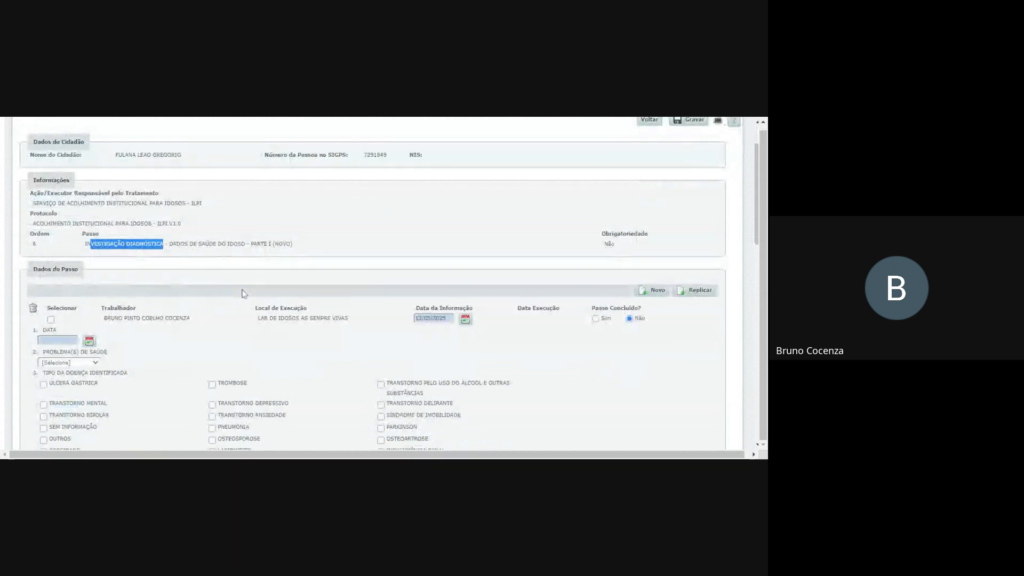
{"action": "scroll", "coordinate": [204, 256], "scroll_direction": "down", "scroll_amount": 1}
{"action": "left_click_drag", "start_coordinate": [198, 244], "coordinate": [233, 244]}
{"action": "scroll", "coordinate": [234, 245], "scroll_direction": "down", "scroll_amount": 2}
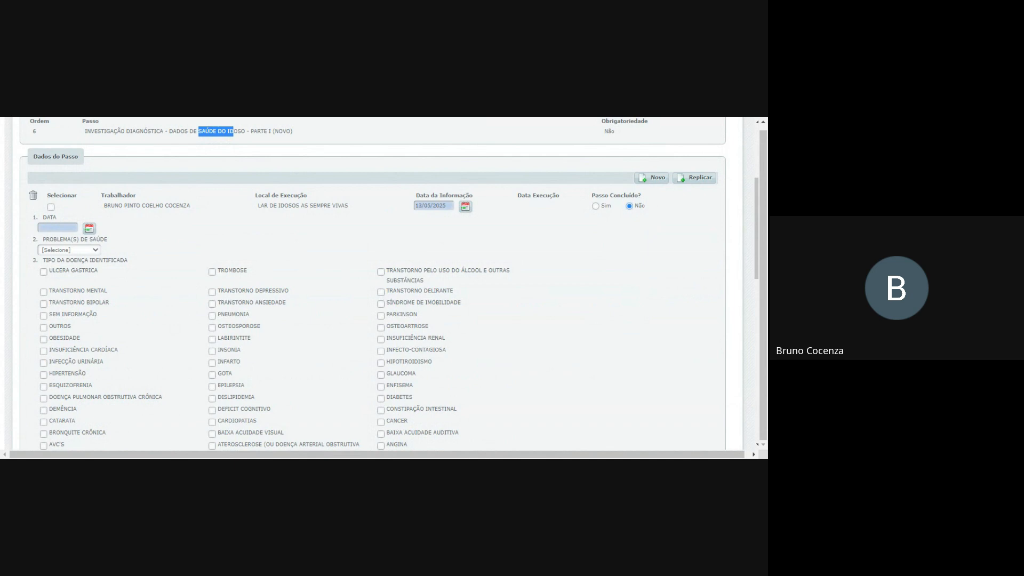
Step: Set Data to 23/05/2024 and Problema(s) de Saúde to SIM in the health data form
{"action": "left_click", "coordinate": [184, 207]}
{"action": "left_click", "coordinate": [95, 247]}
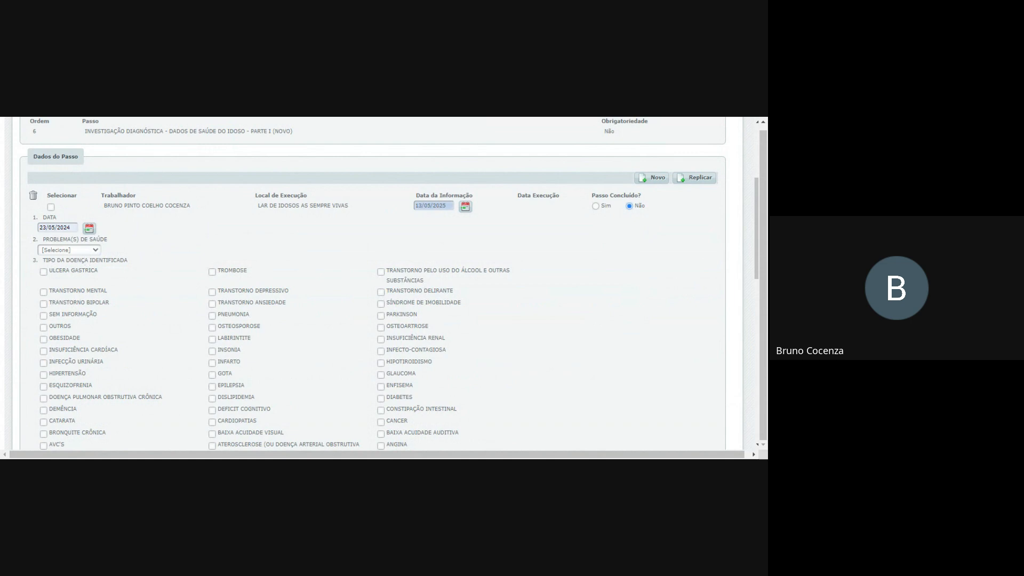
{"action": "left_click", "coordinate": [65, 276]}
Step: Mark Transtorno Mental, Infecção Urinária, Diabetes and Alzheimeir under Tipo da Doença Identificada
{"action": "left_click_drag", "start_coordinate": [56, 260], "coordinate": [124, 260]}
{"action": "scroll", "coordinate": [153, 267], "scroll_direction": "down", "scroll_amount": 2}
{"action": "scroll", "coordinate": [216, 283], "scroll_direction": "up", "scroll_amount": 2}
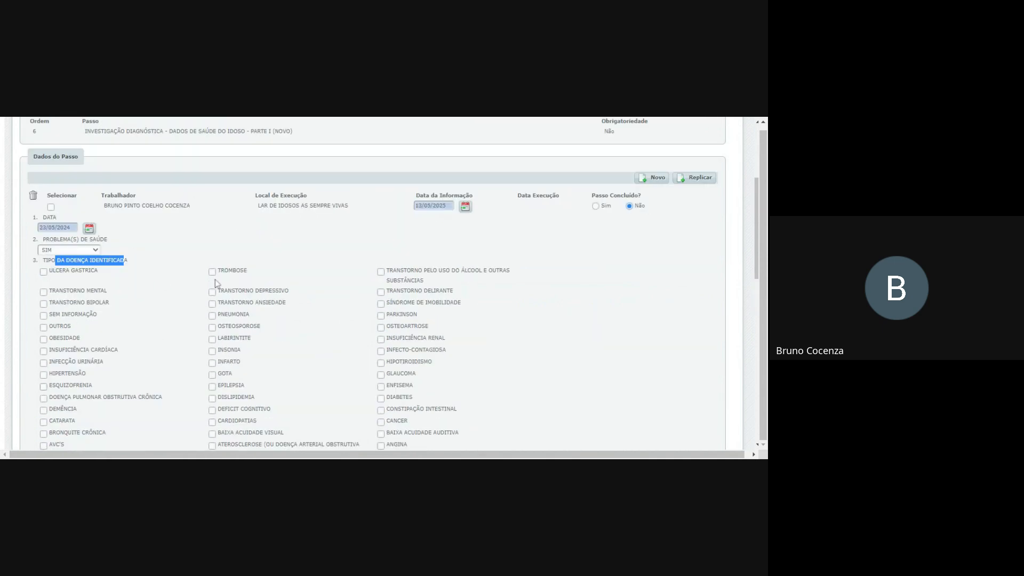
{"action": "scroll", "coordinate": [216, 282], "scroll_direction": "down", "scroll_amount": 2}
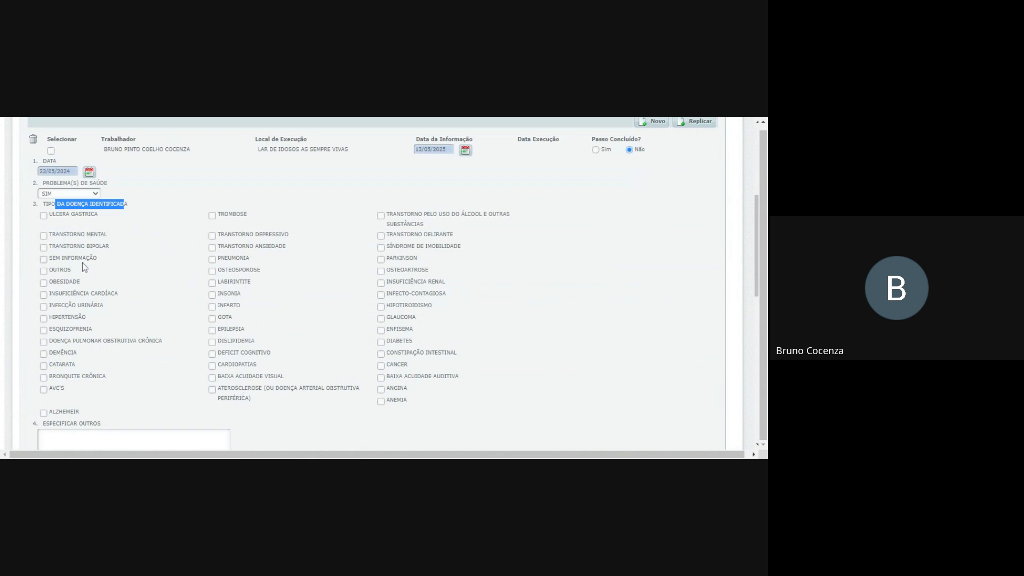
{"action": "left_click", "coordinate": [44, 236]}
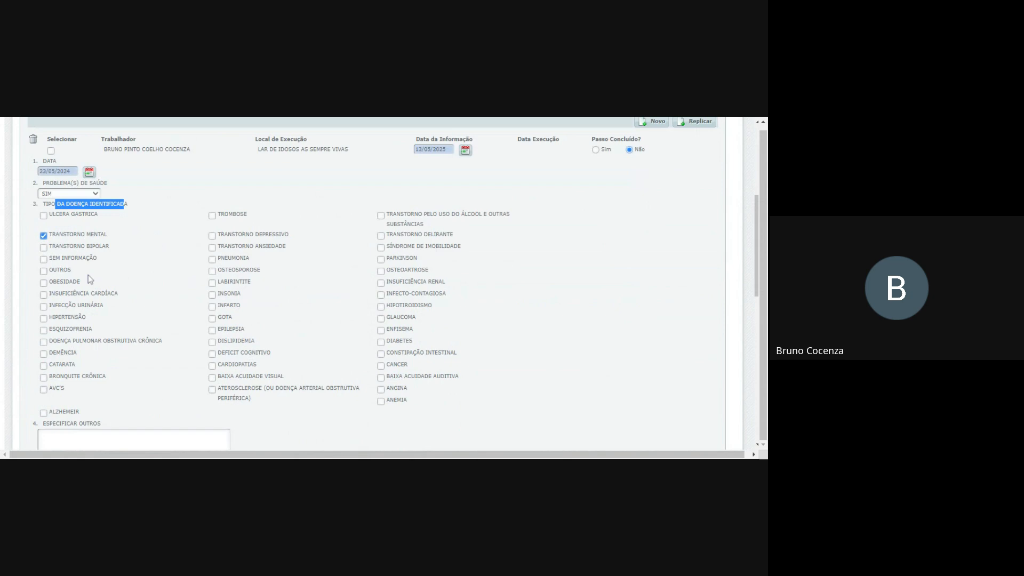
{"action": "left_click", "coordinate": [44, 306]}
{"action": "left_click", "coordinate": [389, 344]}
{"action": "scroll", "coordinate": [70, 269], "scroll_direction": "down", "scroll_amount": 1}
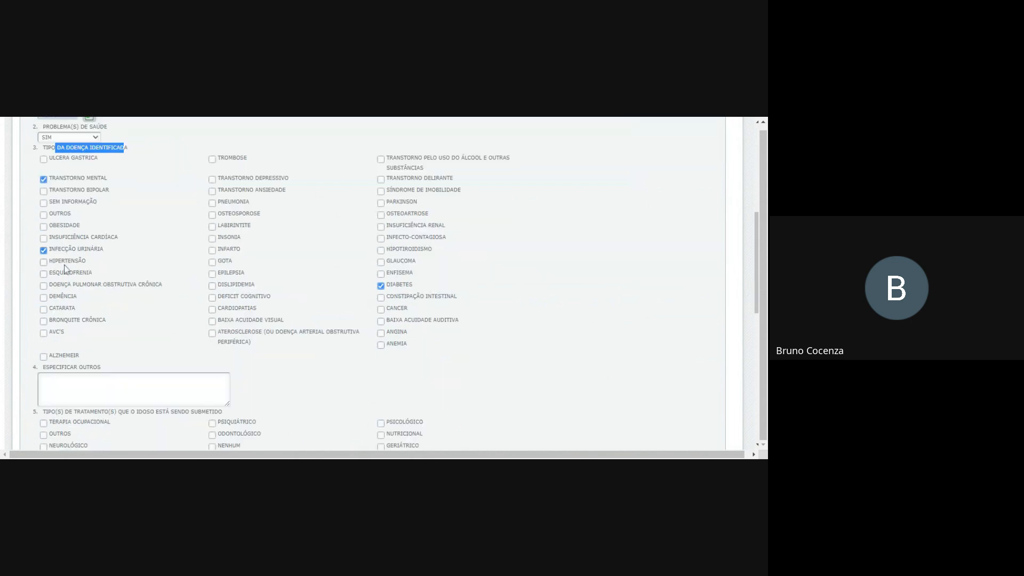
{"action": "left_click", "coordinate": [44, 356]}
{"action": "scroll", "coordinate": [109, 359], "scroll_direction": "down", "scroll_amount": 1}
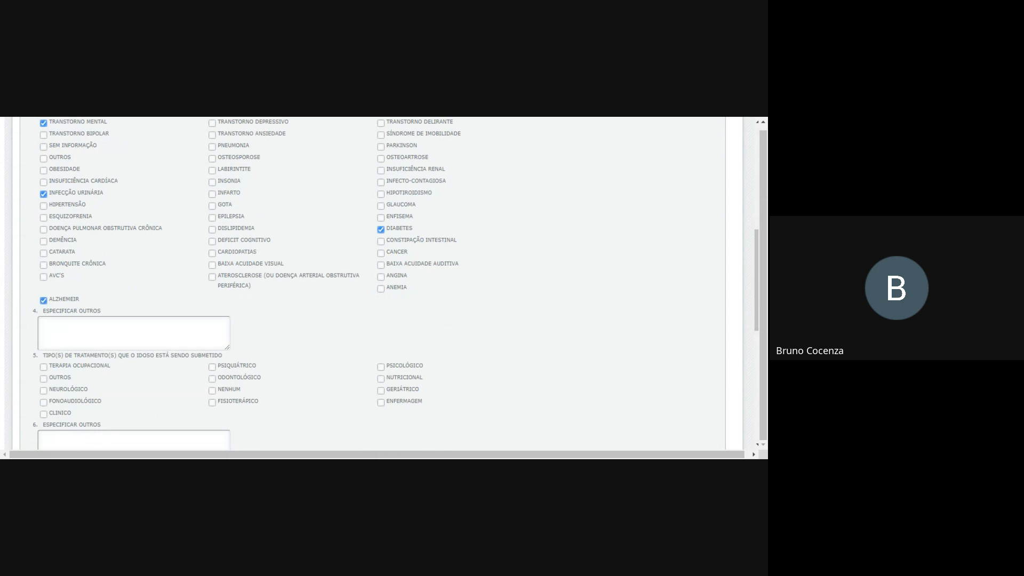
Step: Review the list of identified diseases and its Especificar Outros field, leaving that field empty
{"action": "scroll", "coordinate": [50, 315], "scroll_direction": "up", "scroll_amount": 1}
{"action": "scroll", "coordinate": [56, 324], "scroll_direction": "up", "scroll_amount": 1}
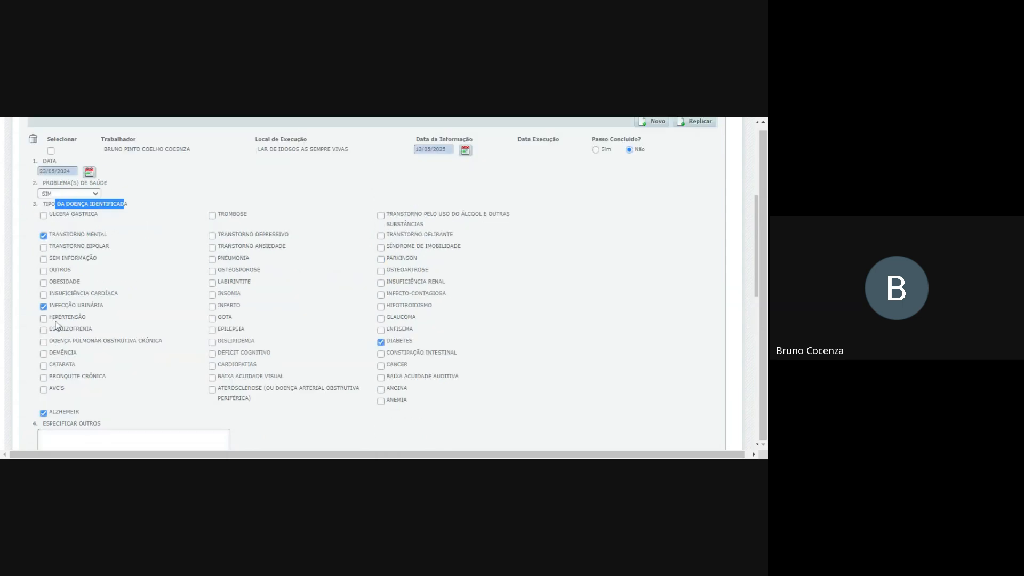
{"action": "scroll", "coordinate": [58, 325], "scroll_direction": "down", "scroll_amount": 2}
{"action": "left_click_drag", "start_coordinate": [53, 312], "coordinate": [94, 312]}
{"action": "scroll", "coordinate": [205, 299], "scroll_direction": "up", "scroll_amount": 2}
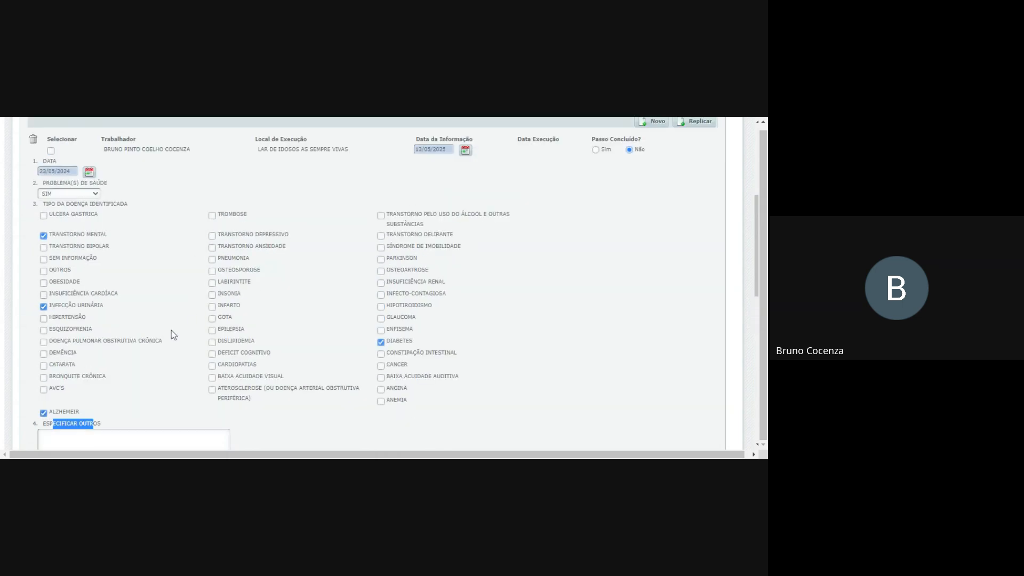
{"action": "scroll", "coordinate": [111, 364], "scroll_direction": "down", "scroll_amount": 1}
{"action": "left_click", "coordinate": [109, 385]}
Step: Mark Psiquiátrico, Psicológico and Geriátrico as the elderly person's treatments, leaving the treatments' Especificar Outros empty
{"action": "scroll", "coordinate": [76, 309], "scroll_direction": "down", "scroll_amount": 2}
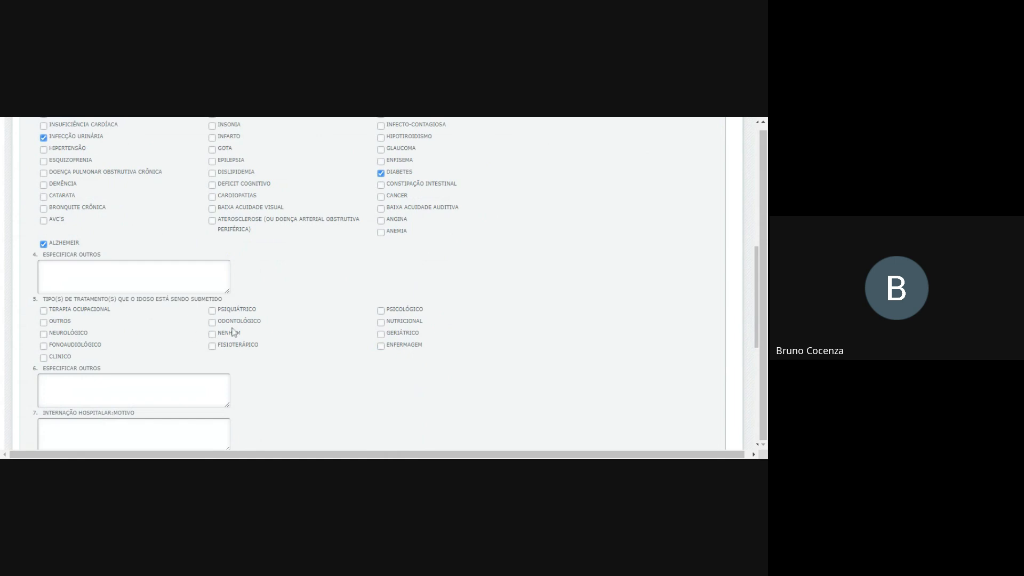
{"action": "left_click", "coordinate": [212, 311]}
{"action": "left_click", "coordinate": [380, 311]}
{"action": "left_click", "coordinate": [380, 334]}
{"action": "scroll", "coordinate": [133, 350], "scroll_direction": "down", "scroll_amount": 1}
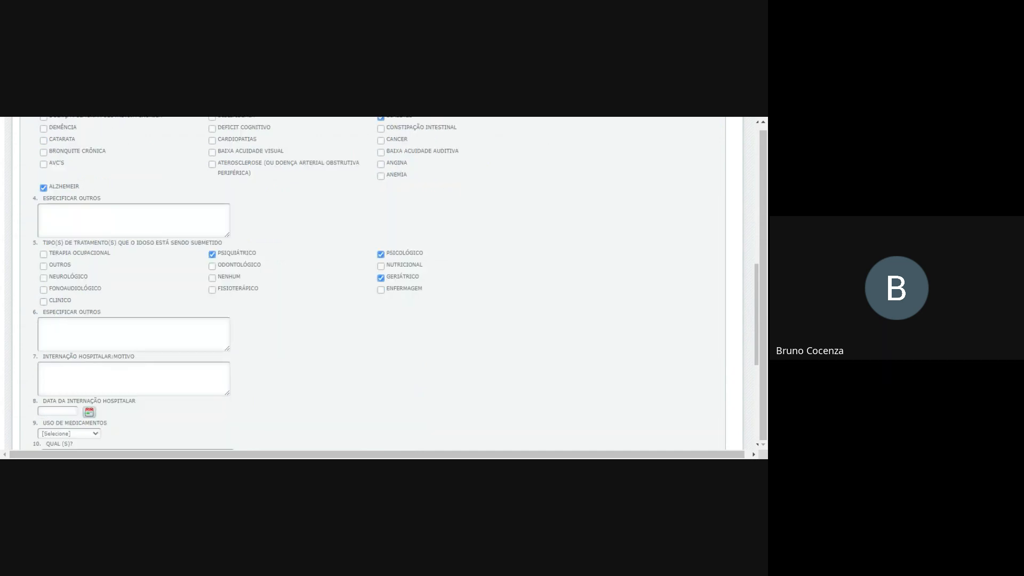
{"action": "left_click_drag", "start_coordinate": [49, 311], "coordinate": [101, 312]}
{"action": "left_click", "coordinate": [102, 313]}
Step: Review the Internação Hospitalar/Motivo and Data da Internação Hospitalar fields, leaving both empty
{"action": "scroll", "coordinate": [151, 332], "scroll_direction": "down", "scroll_amount": 2}
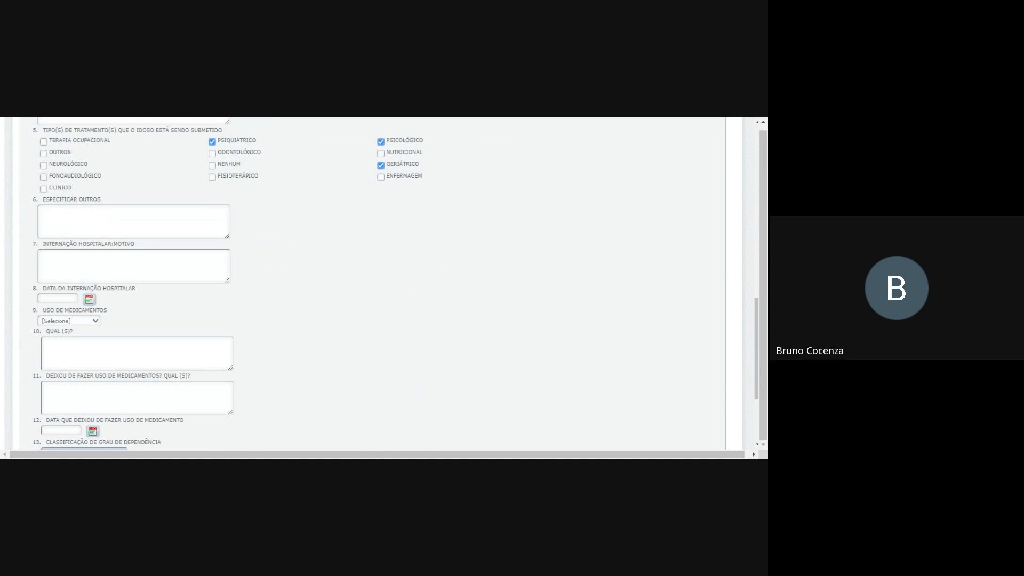
{"action": "left_click_drag", "start_coordinate": [77, 247], "coordinate": [109, 248]}
{"action": "left_click", "coordinate": [109, 262]}
{"action": "left_click_drag", "start_coordinate": [73, 288], "coordinate": [118, 289]}
{"action": "left_click", "coordinate": [54, 299]}
Step: Set Uso de Medicamentos to SIM and enter DHDJHGHJJJFJJKHKHKKJK under Qual(s)
{"action": "left_click", "coordinate": [68, 340]}
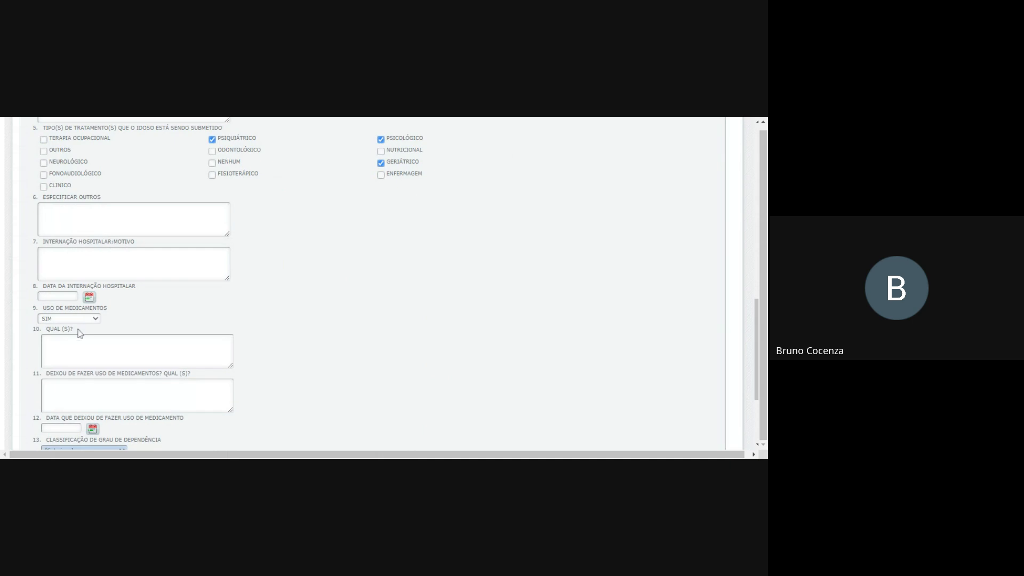
{"action": "left_click", "coordinate": [80, 346]}
{"action": "type", "text": "DHDJHGHJJJFJJKHKHKKJK"}
Step: Review the fields for discontinued medications and the date their use stopped, leaving both empty
{"action": "scroll", "coordinate": [318, 297], "scroll_direction": "down", "scroll_amount": 2}
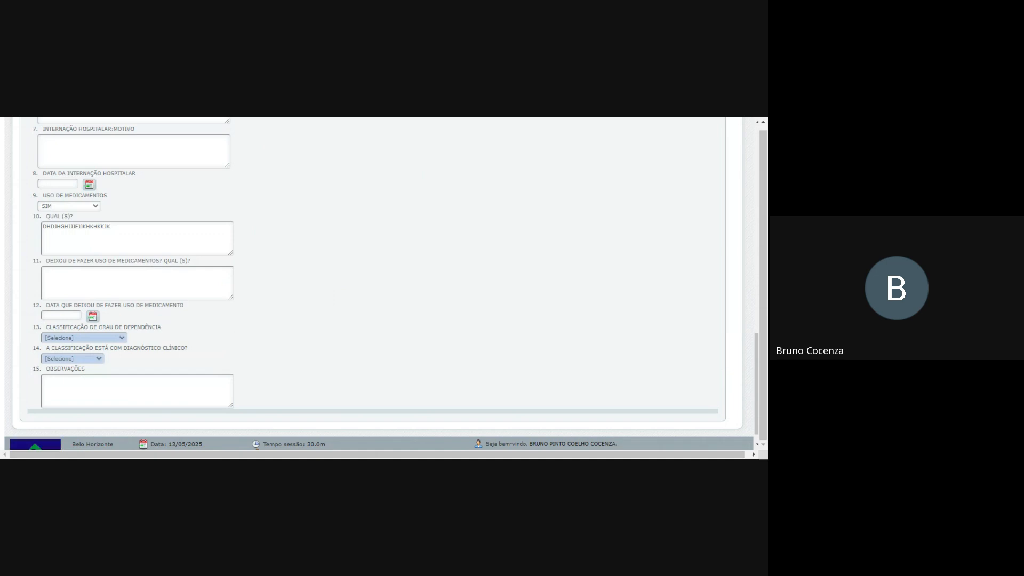
{"action": "left_click_drag", "start_coordinate": [73, 260], "coordinate": [190, 261]}
{"action": "left_click", "coordinate": [125, 282]}
{"action": "left_click_drag", "start_coordinate": [50, 261], "coordinate": [72, 260]}
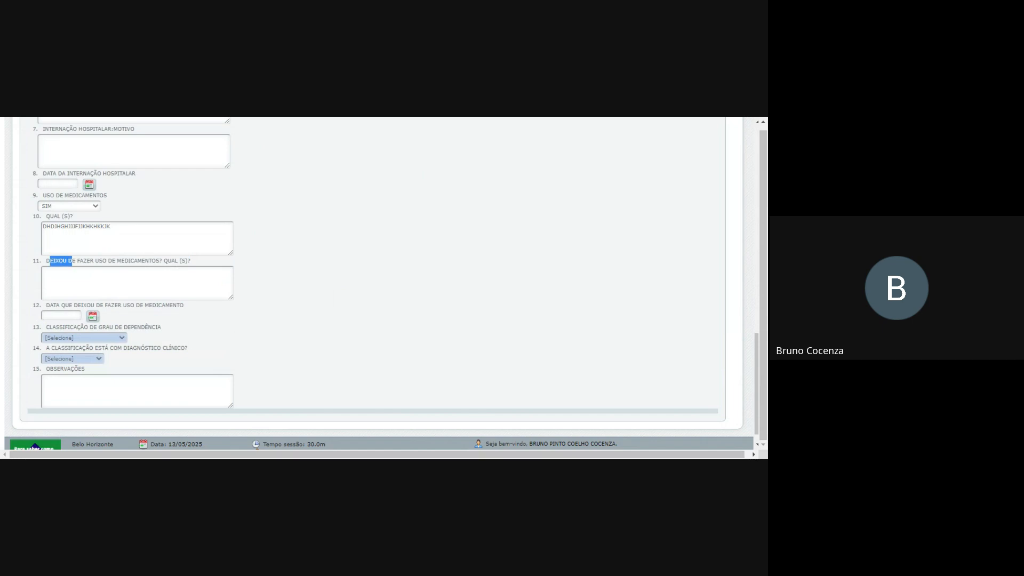
{"action": "left_click_drag", "start_coordinate": [50, 305], "coordinate": [74, 305]}
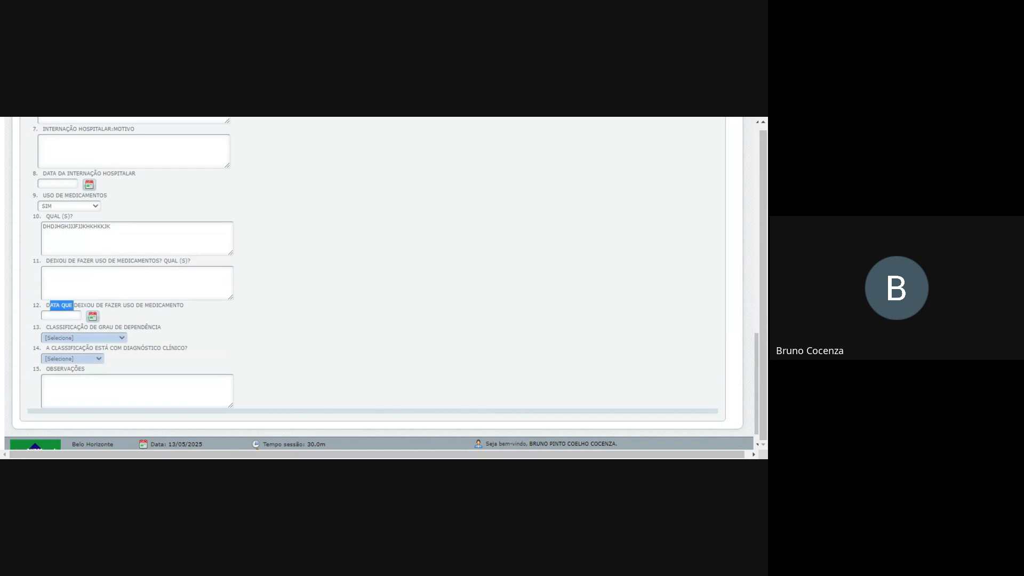
Step: Try the different dependency grades and leave Classificação de Grau de Dependência set to GRAU DE DEPENDÊNCIA II
{"action": "left_click", "coordinate": [252, 319]}
{"action": "left_click", "coordinate": [90, 360]}
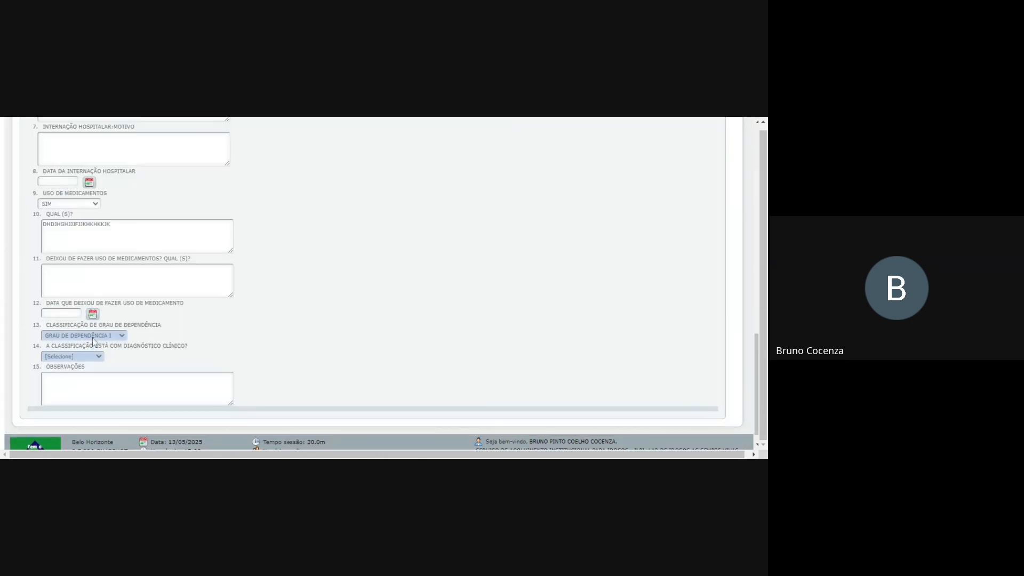
{"action": "left_click", "coordinate": [93, 338]}
{"action": "left_click", "coordinate": [94, 362]}
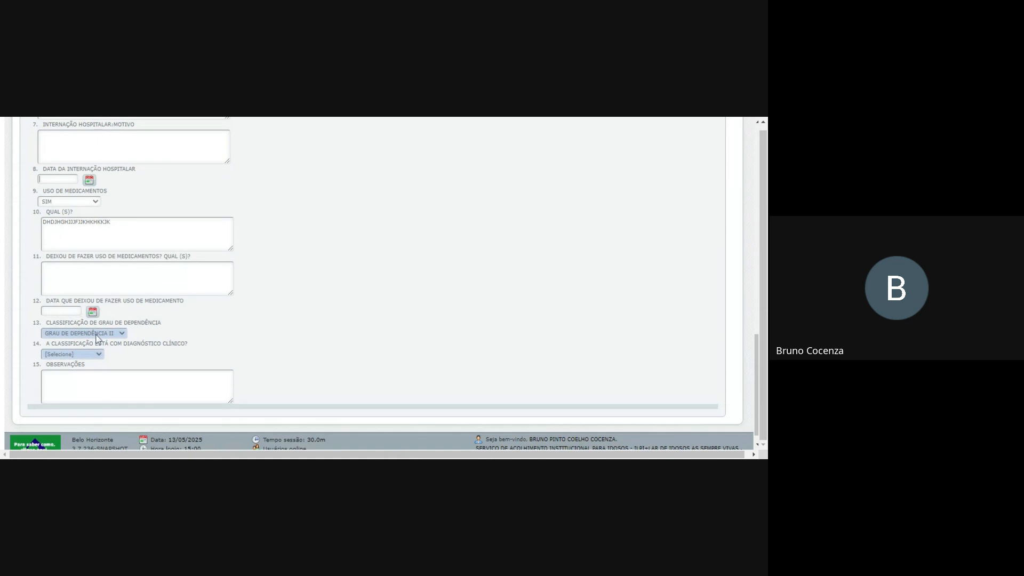
{"action": "left_click", "coordinate": [100, 336]}
{"action": "left_click", "coordinate": [98, 354]}
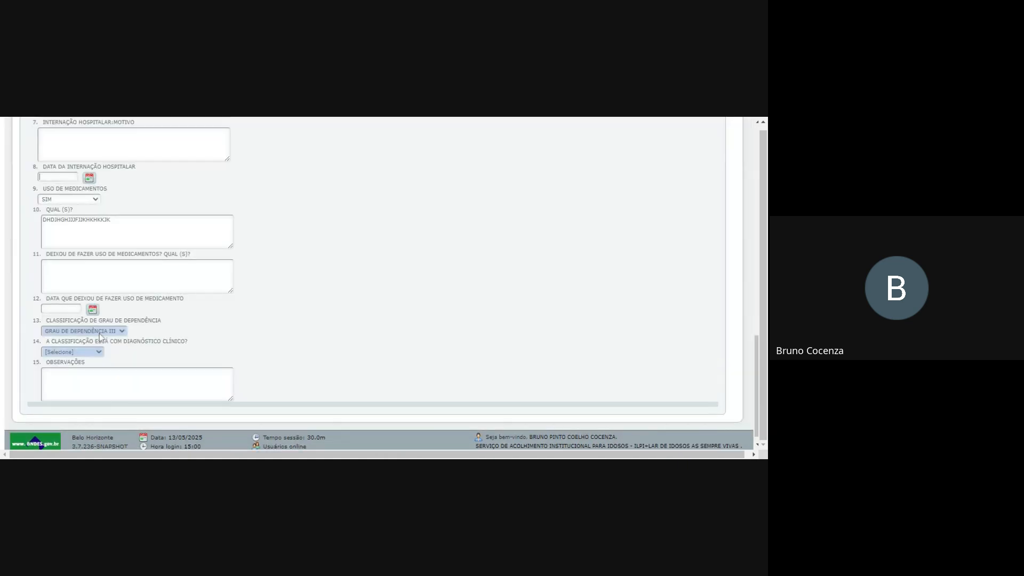
{"action": "left_click", "coordinate": [100, 353]}
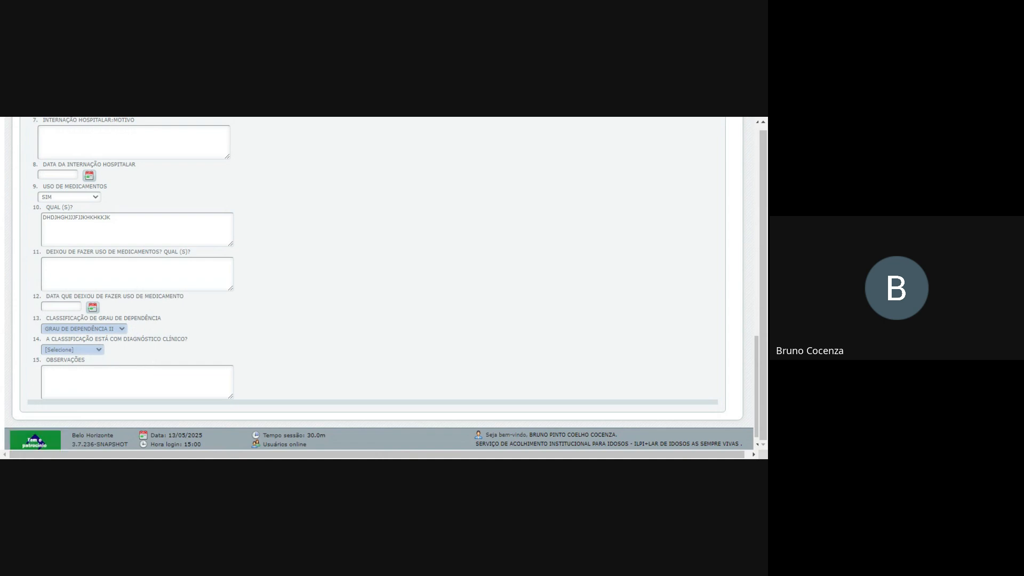
Step: Set the clinical diagnosis question to SIM and enter GLGLGLLJGLJLJLJLLJLJL under Observações
{"action": "left_click", "coordinate": [91, 376]}
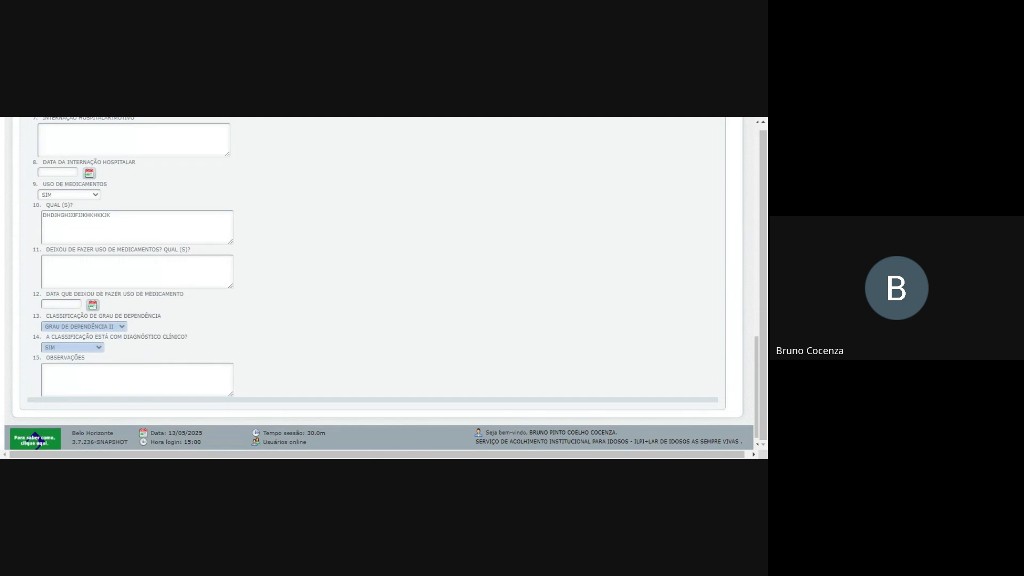
{"action": "left_click_drag", "start_coordinate": [50, 358], "coordinate": [75, 360]}
{"action": "left_click", "coordinate": [80, 374]}
{"action": "type", "text": "GLGLGLLJGLJLJLJLLJLJL"}
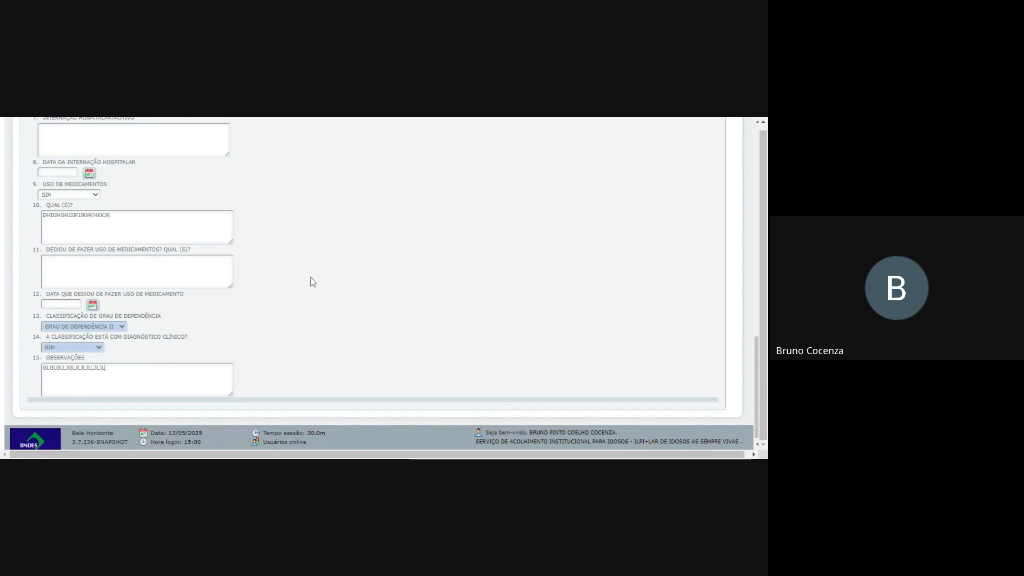
Step: Mark Passo Concluído as Sim for the elderly health data Parte I step and save the record
{"action": "scroll", "coordinate": [310, 277], "scroll_direction": "up", "scroll_amount": 15}
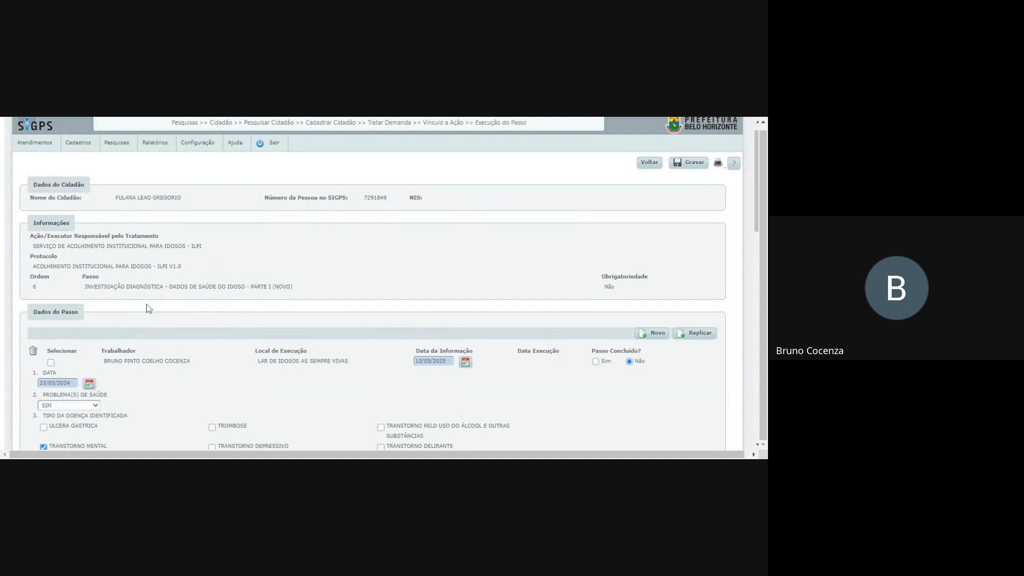
{"action": "left_click", "coordinate": [595, 361]}
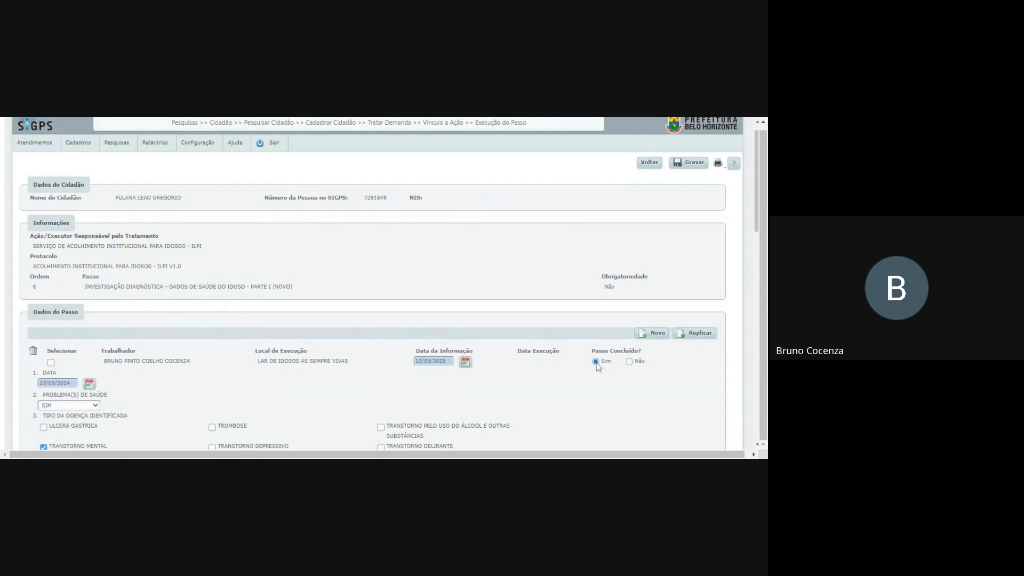
{"action": "left_click", "coordinate": [693, 165]}
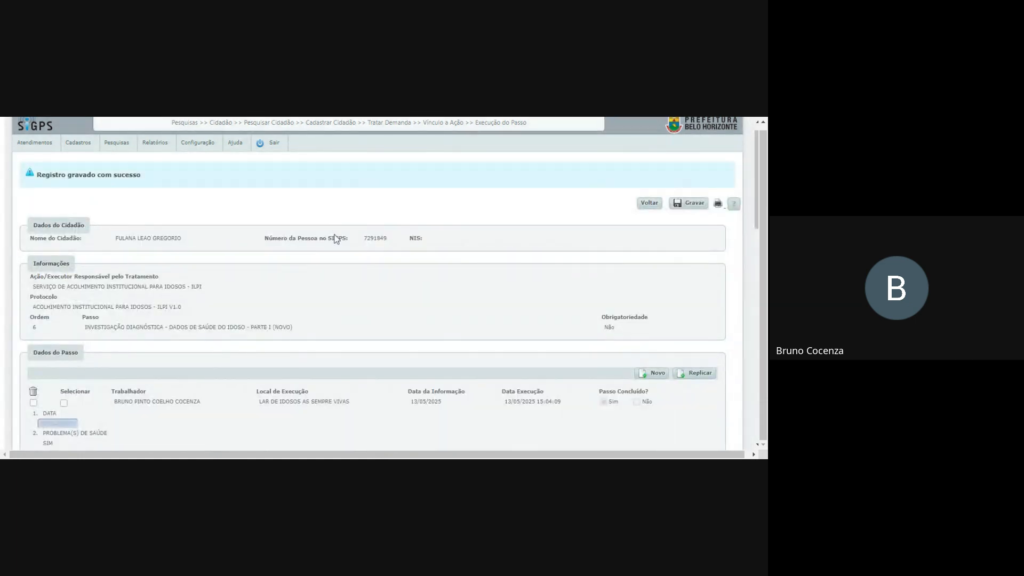
{"action": "scroll", "coordinate": [337, 241], "scroll_direction": "down", "scroll_amount": 5}
{"action": "scroll", "coordinate": [337, 241], "scroll_direction": "up", "scroll_amount": 6}
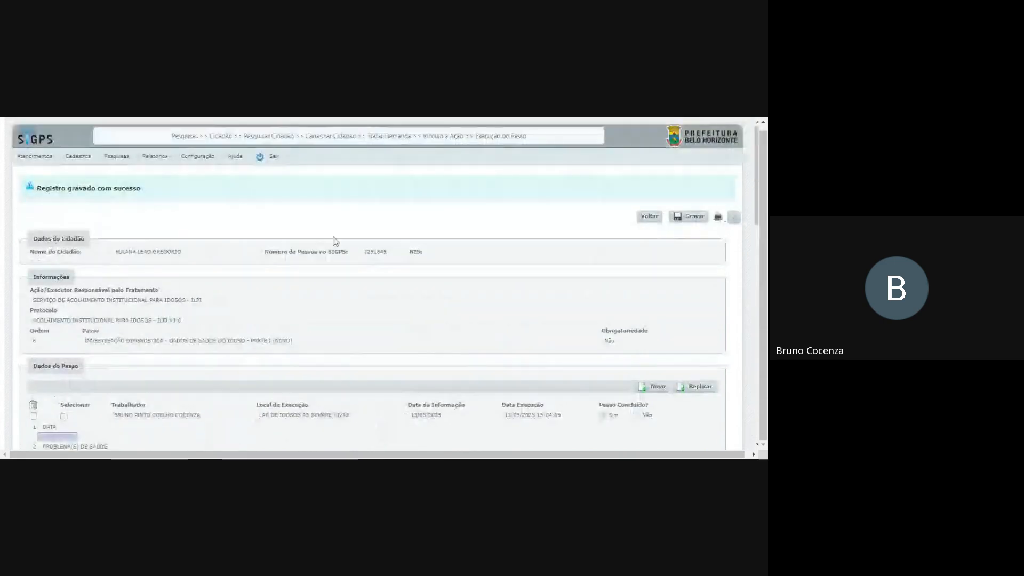
Step: Leave Parte I, open the step Investigação Diagnóstica - Dados de Saúde do Idoso - Parte II and set its Data to 23/05/2024
{"action": "left_click", "coordinate": [651, 218]}
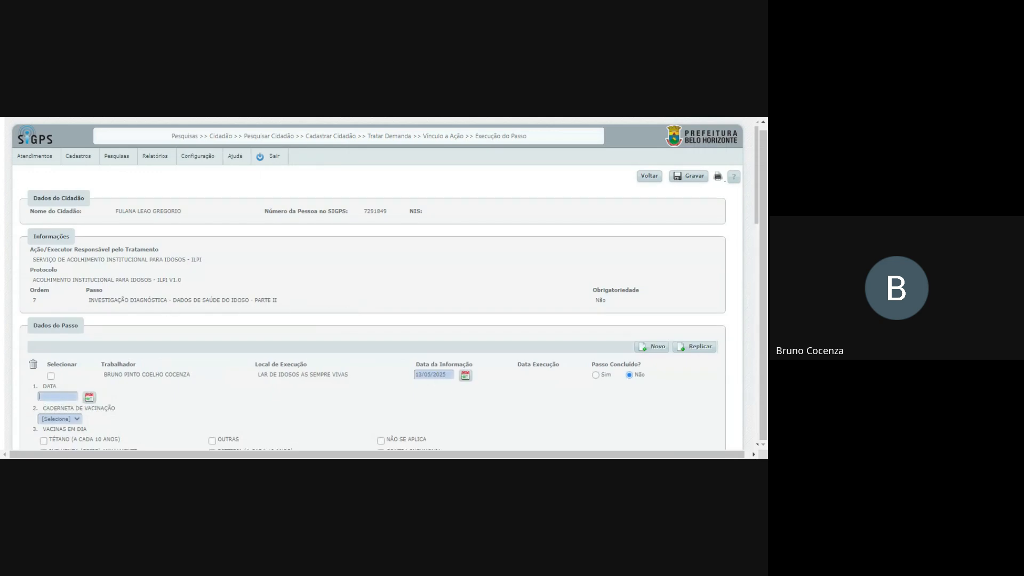
{"action": "scroll", "coordinate": [164, 308], "scroll_direction": "down", "scroll_amount": 1}
{"action": "left_click", "coordinate": [53, 340]}
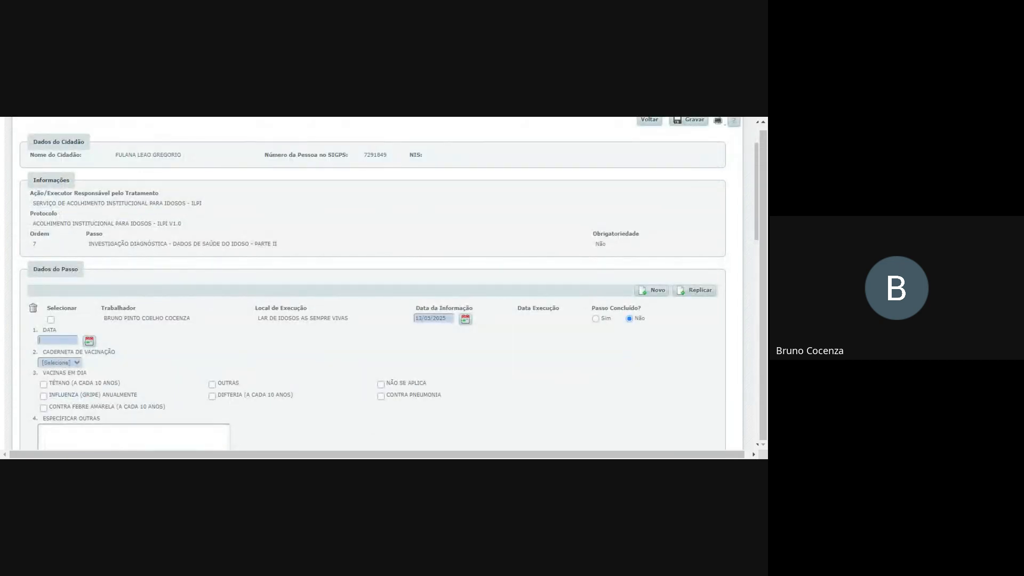
{"action": "type", "text": "23/05/2024"}
Step: Set Caderneta de Vacinação to SIM and mark Contra Pneumonia and Tétano as up-to-date vaccines
{"action": "scroll", "coordinate": [186, 362], "scroll_direction": "down", "scroll_amount": 1}
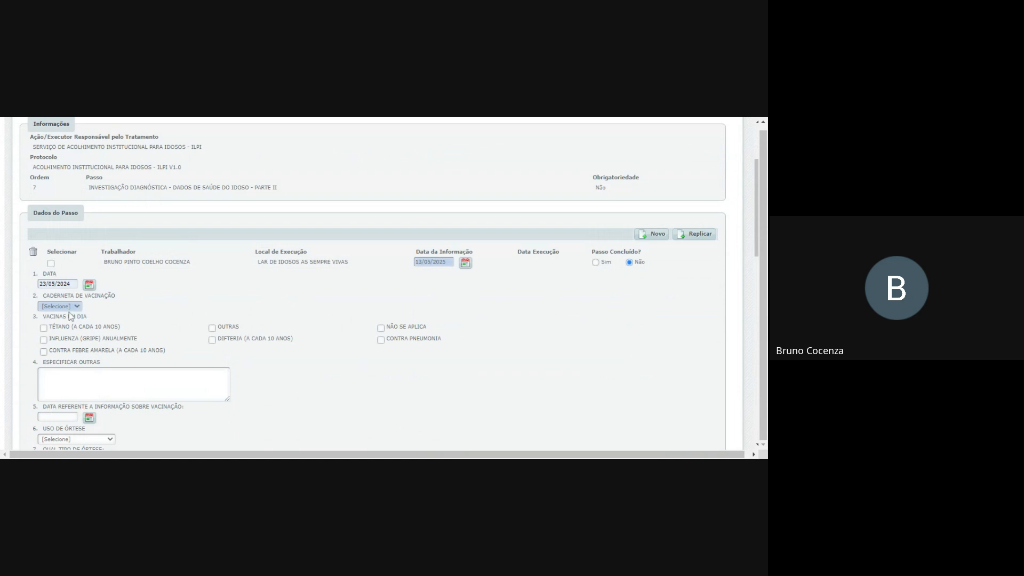
{"action": "left_click", "coordinate": [53, 325]}
{"action": "scroll", "coordinate": [117, 334], "scroll_direction": "down", "scroll_amount": 1}
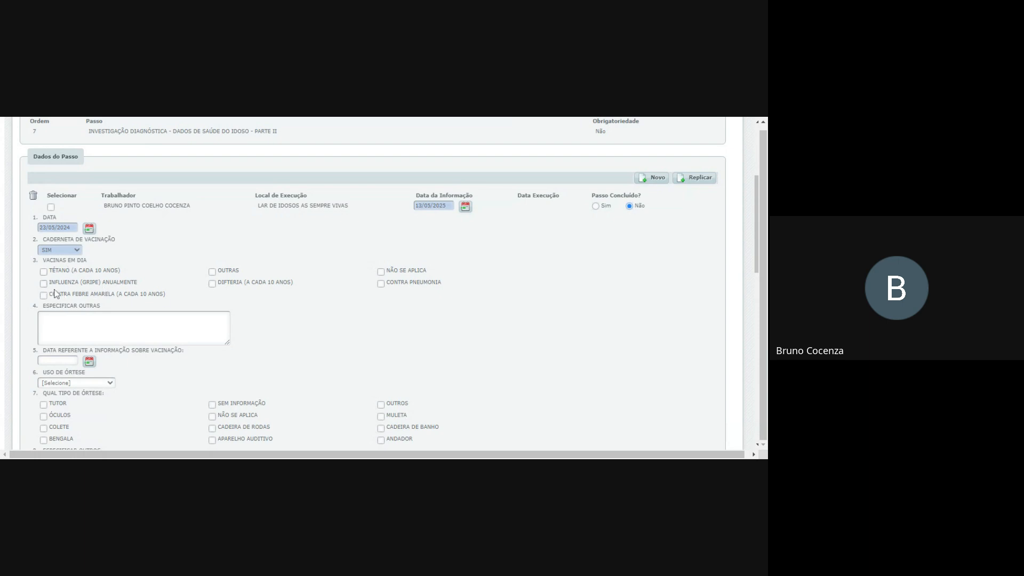
{"action": "left_click", "coordinate": [381, 285]}
{"action": "left_click", "coordinate": [44, 271]}
Step: Review the vaccines' Especificar Outras and the vaccination information date fields, leaving both empty
{"action": "left_click_drag", "start_coordinate": [53, 306], "coordinate": [98, 306]}
{"action": "left_click", "coordinate": [394, 118]}
{"action": "left_click", "coordinate": [394, 118]}
{"action": "left_click_drag", "start_coordinate": [354, 304], "coordinate": [309, 261]}
{"action": "scroll", "coordinate": [267, 306], "scroll_direction": "down", "scroll_amount": 1}
{"action": "left_click", "coordinate": [276, 299]}
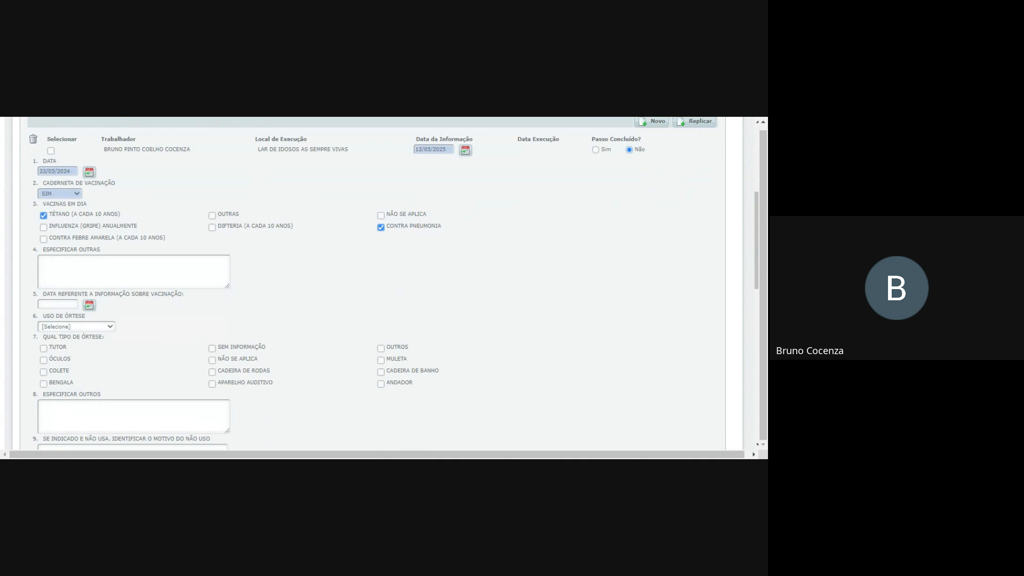
{"action": "left_click_drag", "start_coordinate": [42, 295], "coordinate": [69, 295]}
{"action": "left_click", "coordinate": [180, 314]}
Step: Go through the Uso de Órtese options and set the field to É INDICADO E USA
{"action": "left_click", "coordinate": [99, 328]}
{"action": "left_click", "coordinate": [63, 336]}
{"action": "left_click", "coordinate": [111, 327]}
{"action": "left_click", "coordinate": [69, 335]}
{"action": "left_click", "coordinate": [107, 326]}
{"action": "left_click", "coordinate": [68, 356]}
{"action": "left_click", "coordinate": [92, 342]}
Step: Mark Óculos, Bengala and Cadeira de Rodas as the orthosis types
{"action": "scroll", "coordinate": [144, 344], "scroll_direction": "down", "scroll_amount": 1}
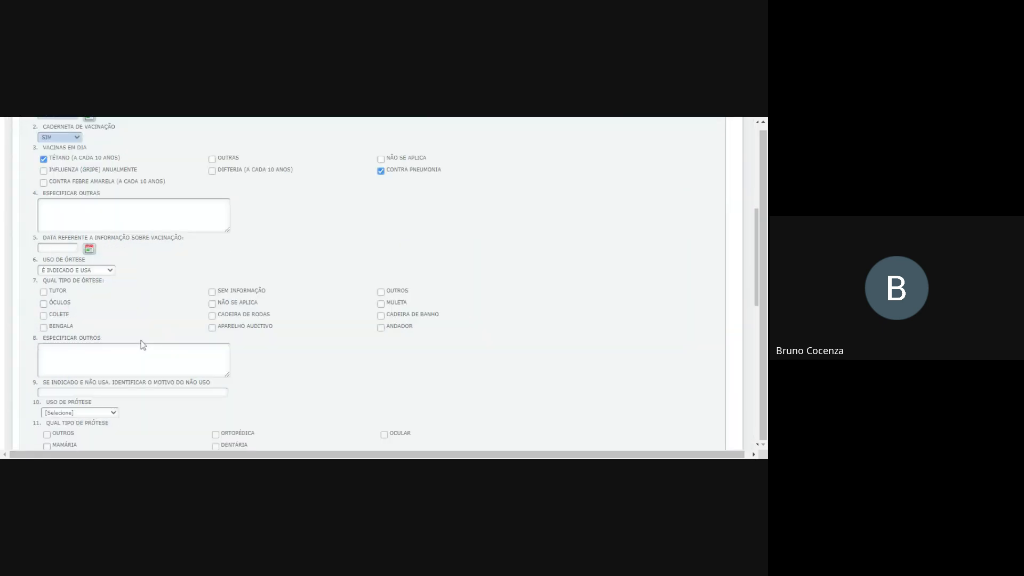
{"action": "left_click", "coordinate": [43, 303]}
{"action": "left_click", "coordinate": [44, 327]}
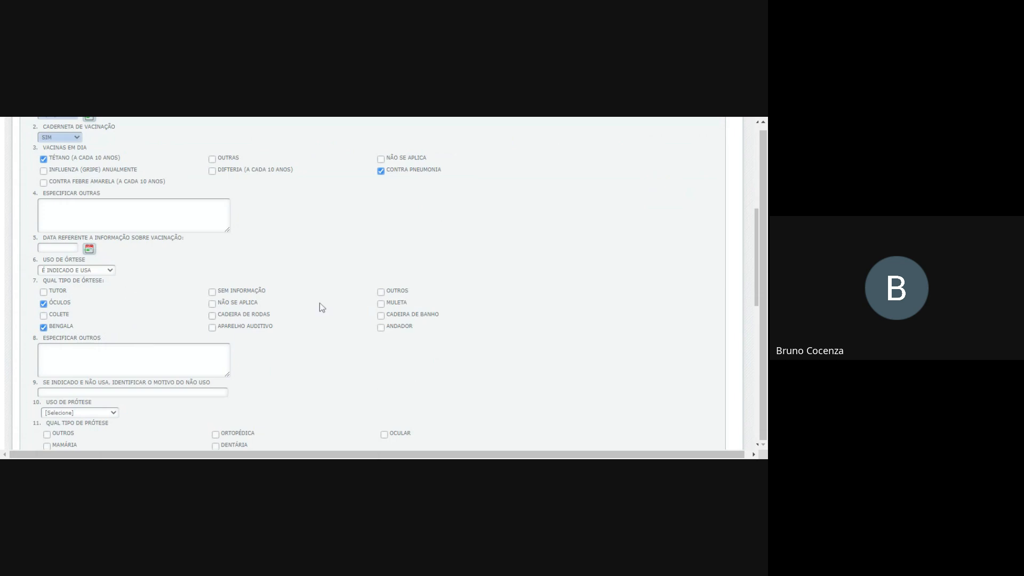
{"action": "left_click", "coordinate": [211, 316]}
{"action": "scroll", "coordinate": [331, 310], "scroll_direction": "down", "scroll_amount": 1}
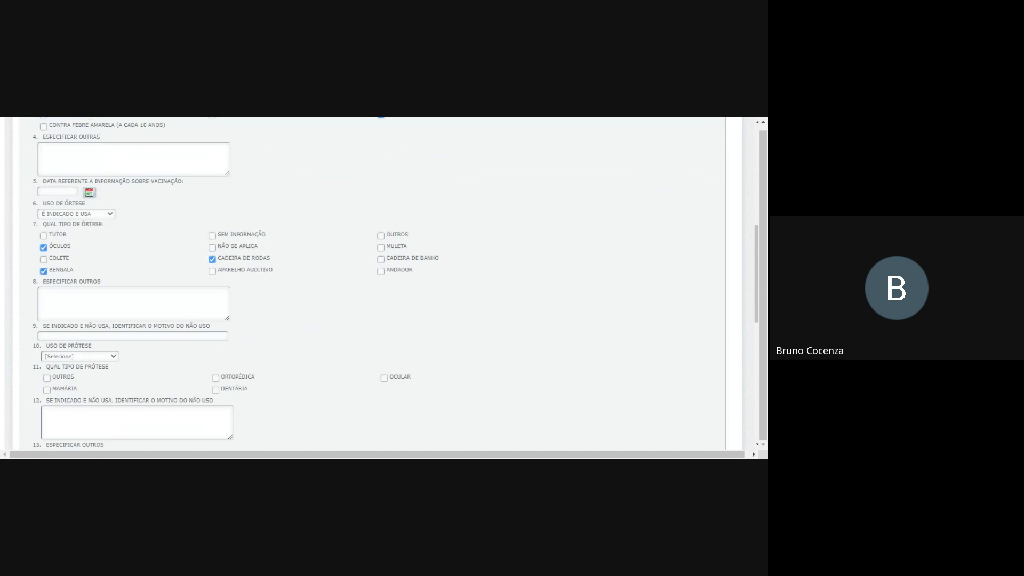
Step: Review the orthosis fields for specifying others and the reason for non-use, leaving both empty
{"action": "left_click_drag", "start_coordinate": [55, 281], "coordinate": [100, 289]}
{"action": "scroll", "coordinate": [146, 325], "scroll_direction": "down", "scroll_amount": 1}
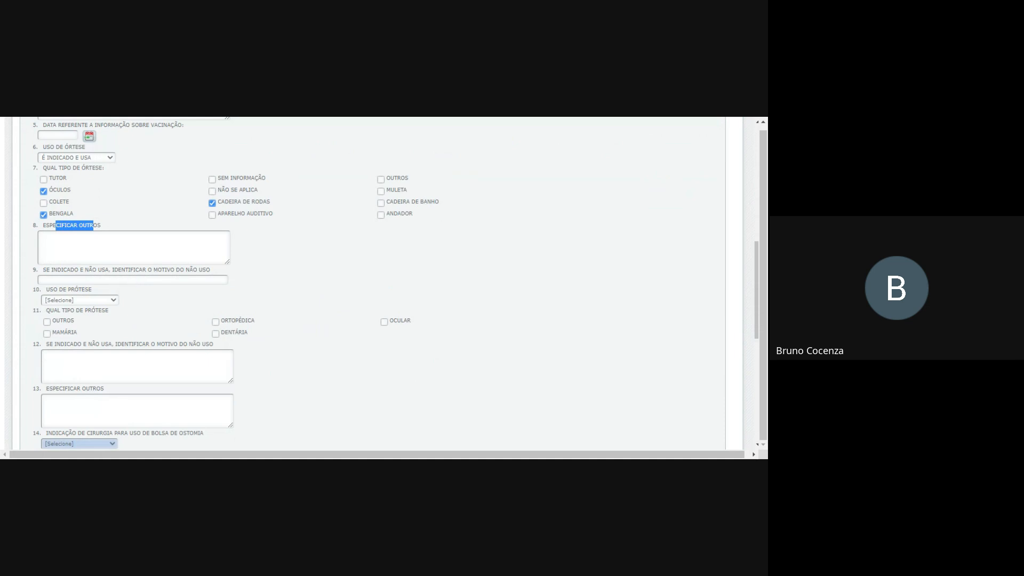
{"action": "left_click_drag", "start_coordinate": [161, 270], "coordinate": [198, 270]}
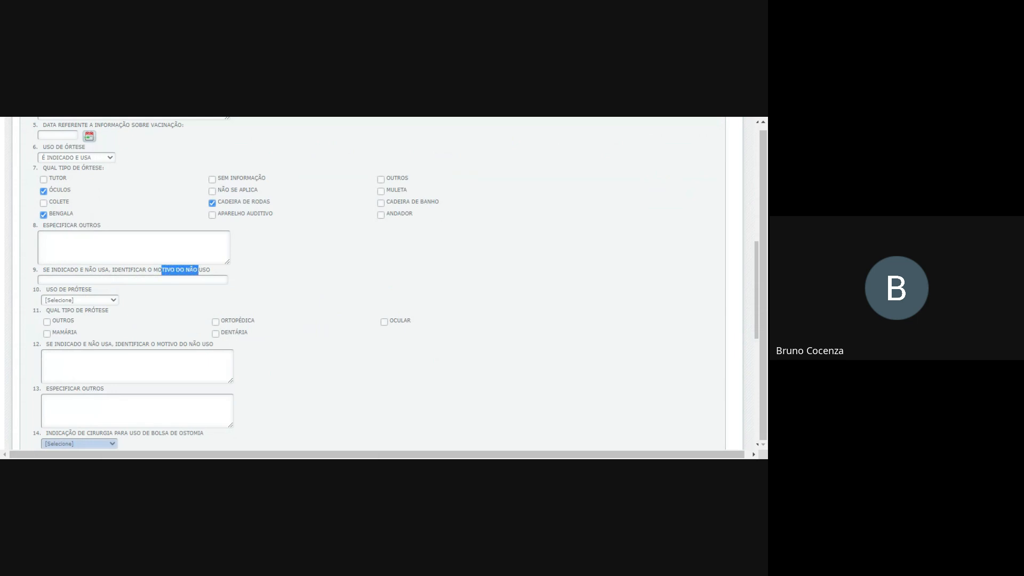
{"action": "left_click", "coordinate": [336, 282]}
Step: Set Uso de Prótese to É INDICADO E USA and mark Ocular and Dentária as the prosthesis types
{"action": "left_click", "coordinate": [100, 310]}
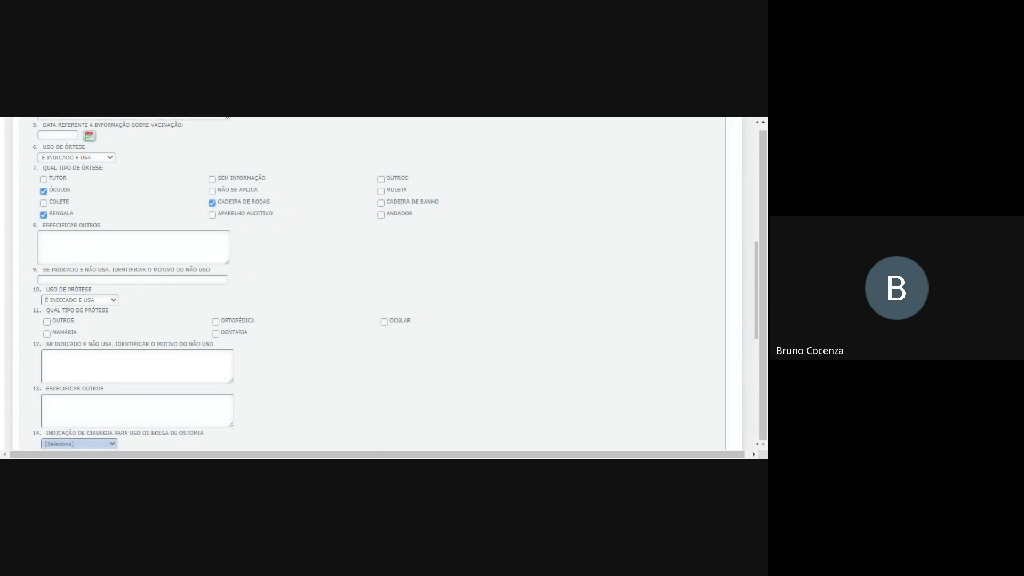
{"action": "left_click_drag", "start_coordinate": [70, 311], "coordinate": [102, 311]}
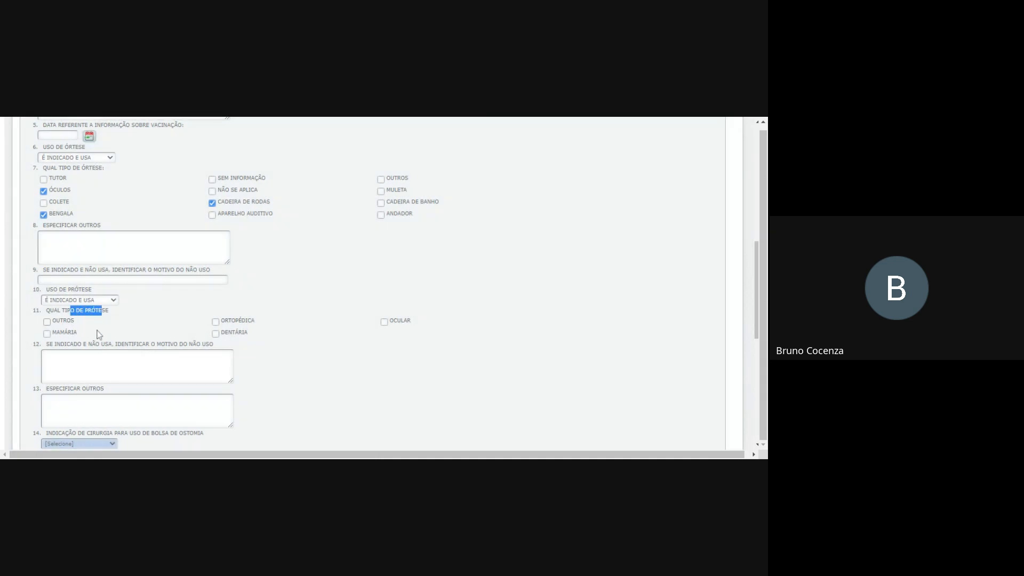
{"action": "left_click", "coordinate": [383, 322]}
{"action": "left_click", "coordinate": [215, 333]}
{"action": "scroll", "coordinate": [78, 342], "scroll_direction": "down", "scroll_amount": 1}
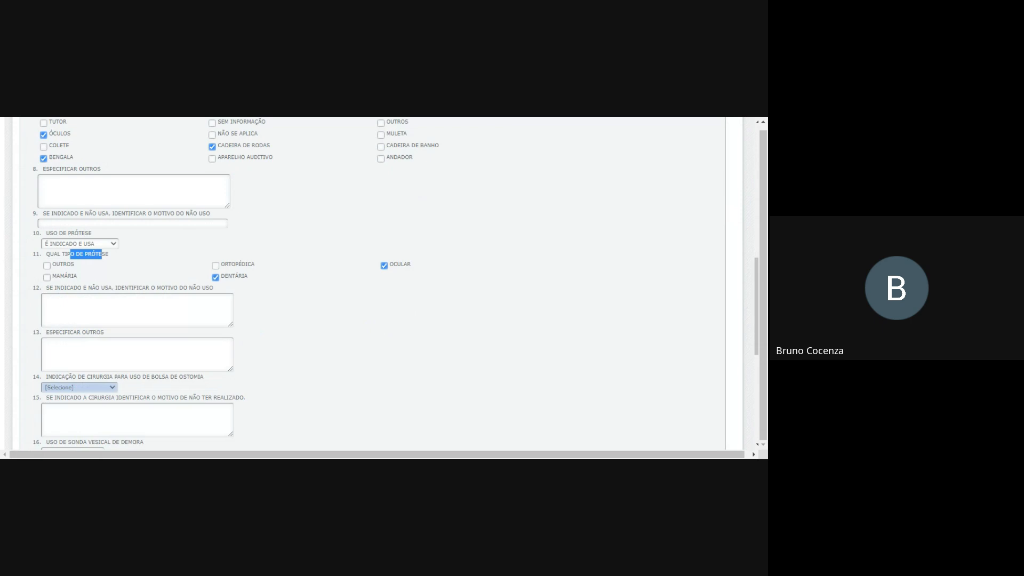
Step: Review the prosthesis fields for the reason for non-use and specifying others, leaving both empty
{"action": "left_click", "coordinate": [128, 311]}
{"action": "scroll", "coordinate": [276, 322], "scroll_direction": "down", "scroll_amount": 1}
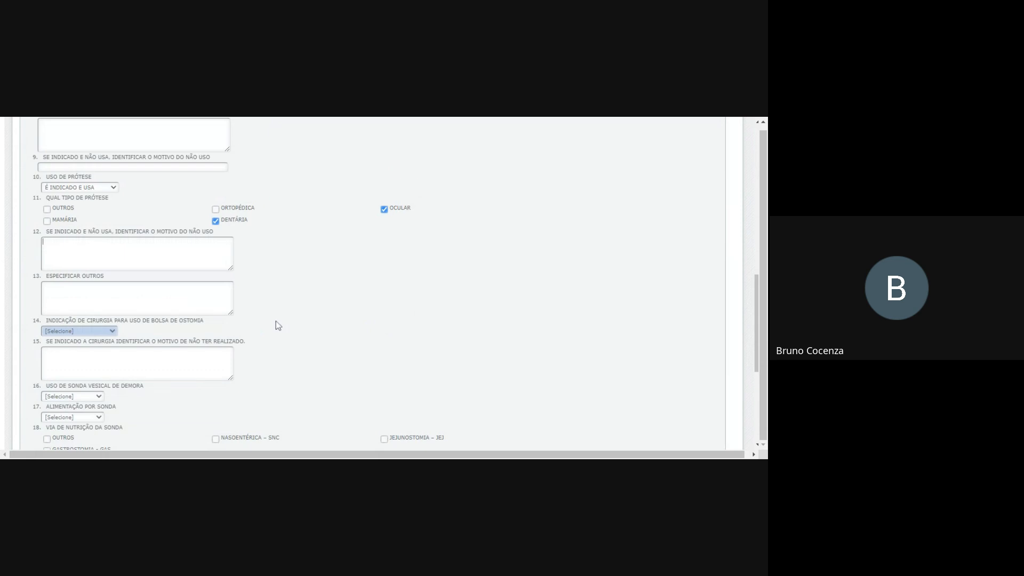
{"action": "left_click_drag", "start_coordinate": [56, 275], "coordinate": [100, 275]}
{"action": "left_click", "coordinate": [357, 280]}
Step: Set the ostomy bag surgery indication to É INDICADO E NÃO FEZ and enter GJFJKHKGKLJLHJKLKLKKKÇ as the reason it was not performed
{"action": "scroll", "coordinate": [103, 338], "scroll_direction": "down", "scroll_amount": 1}
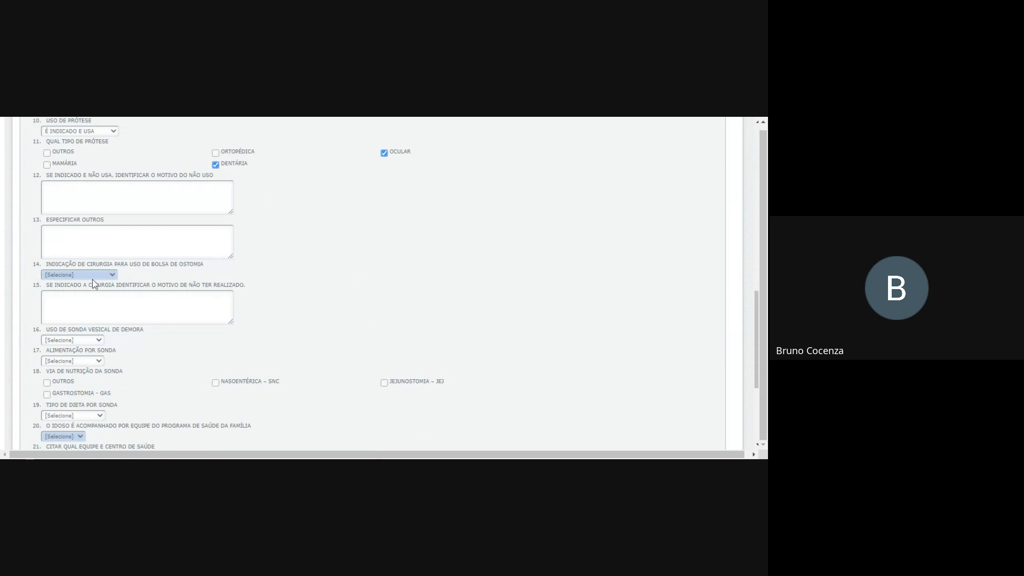
{"action": "left_click", "coordinate": [72, 300]}
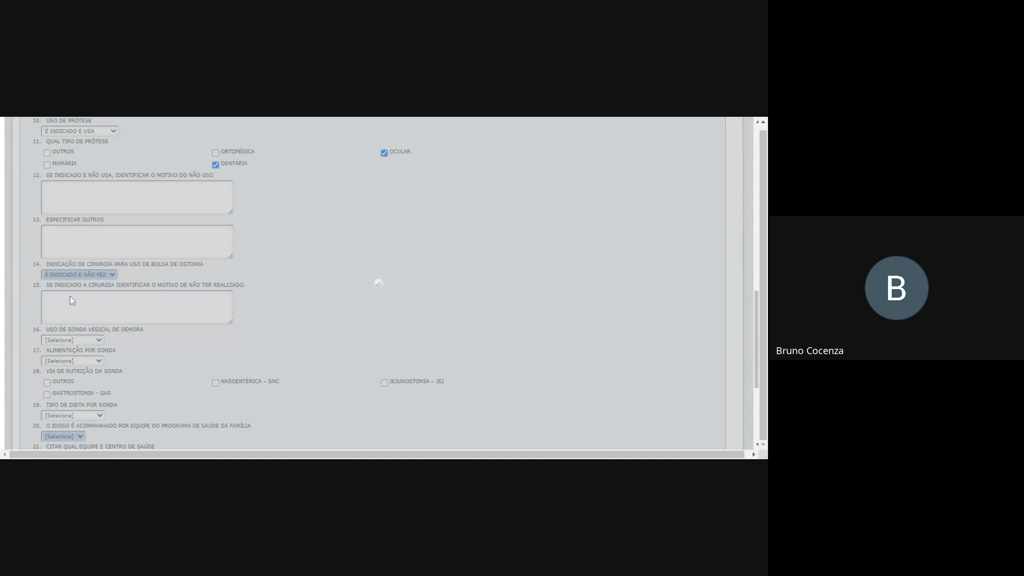
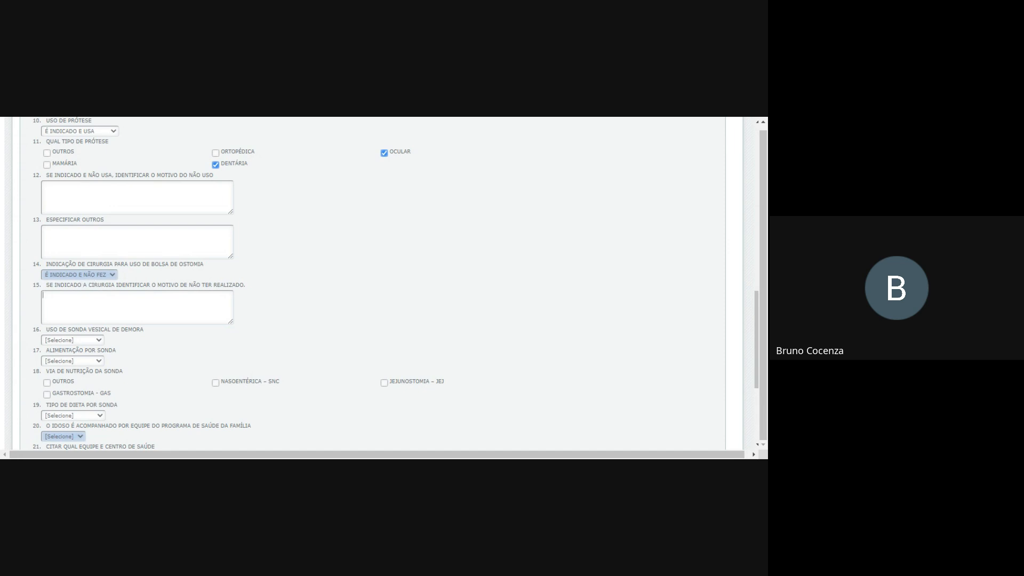
{"action": "type", "text": "FJKHGKLJLHJKLKLKKKC"}
Step: Set Uso de Sonda Vesical de Demora to SIM, Alimentação por Sonda to NÃO and Tipo de Dieta por Sonda to NÃO SE APLICA
{"action": "scroll", "coordinate": [317, 290], "scroll_direction": "down", "scroll_amount": 1}
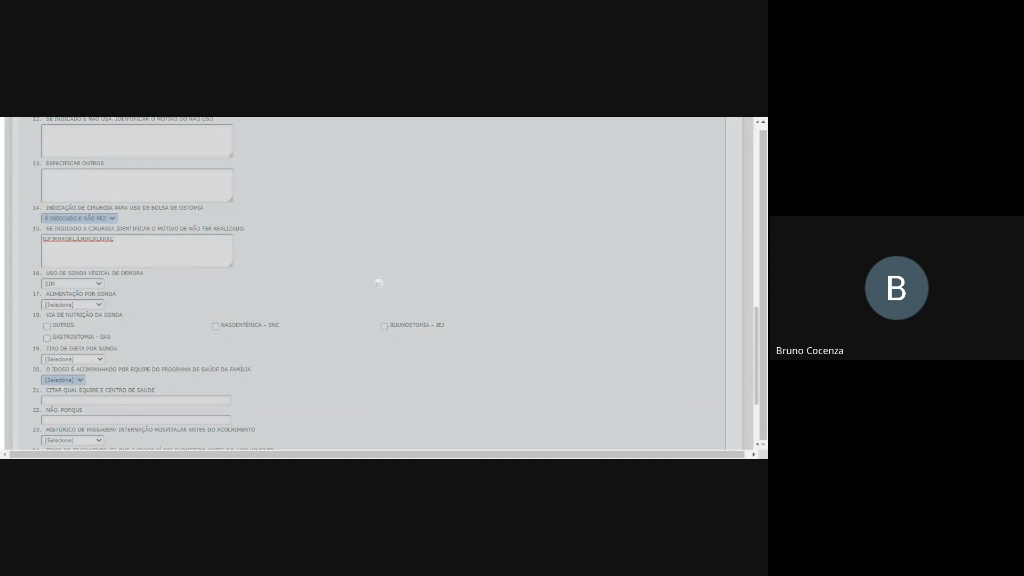
{"action": "left_click", "coordinate": [93, 306]}
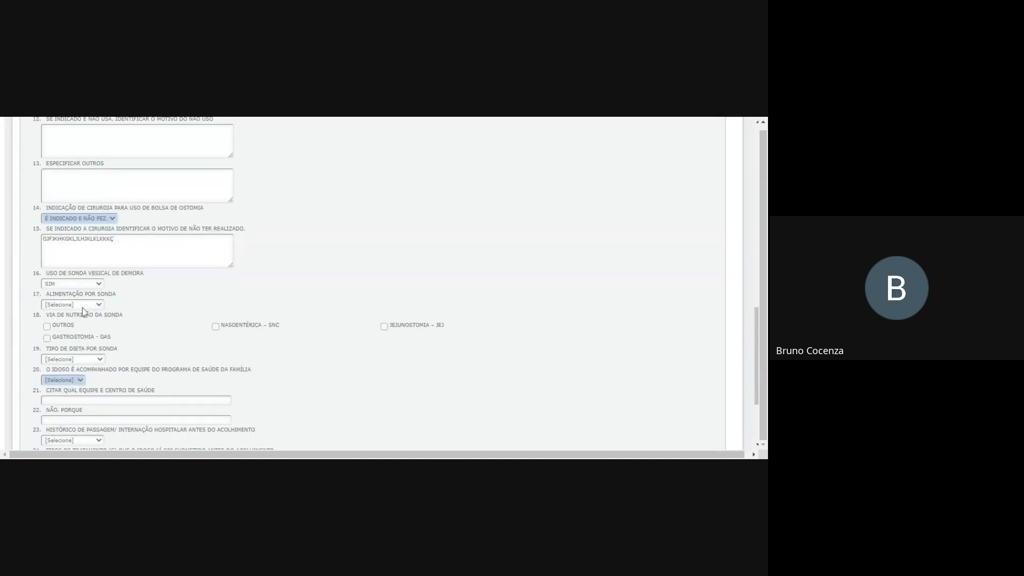
{"action": "left_click", "coordinate": [78, 319]}
{"action": "scroll", "coordinate": [67, 328], "scroll_direction": "down", "scroll_amount": 3}
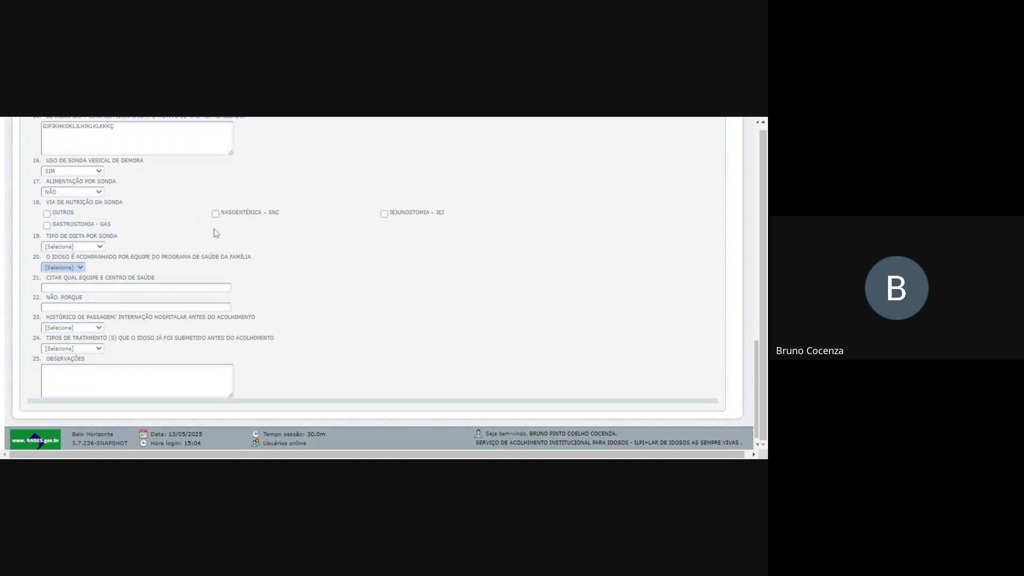
{"action": "left_click", "coordinate": [215, 214]}
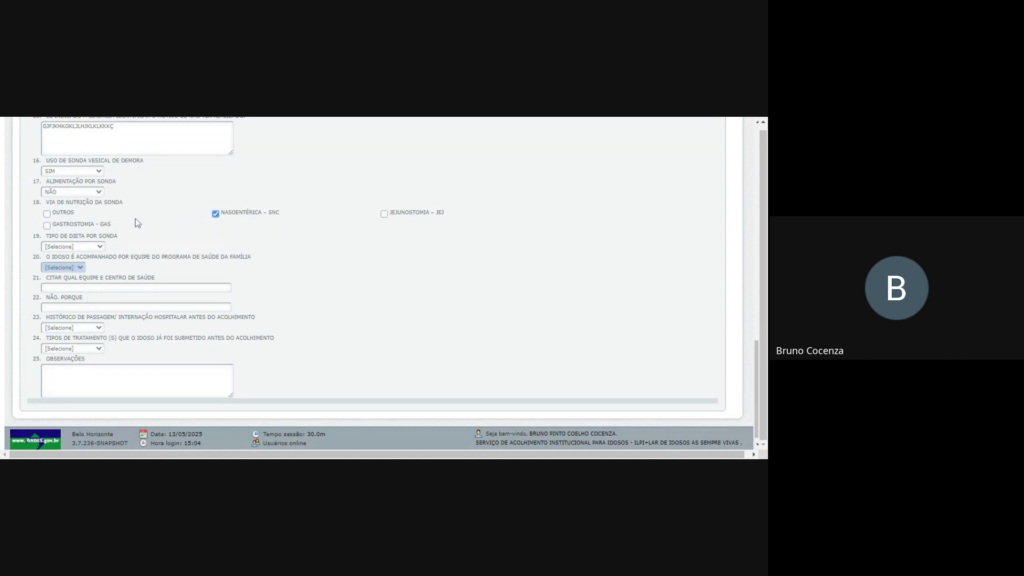
{"action": "left_click", "coordinate": [215, 214]}
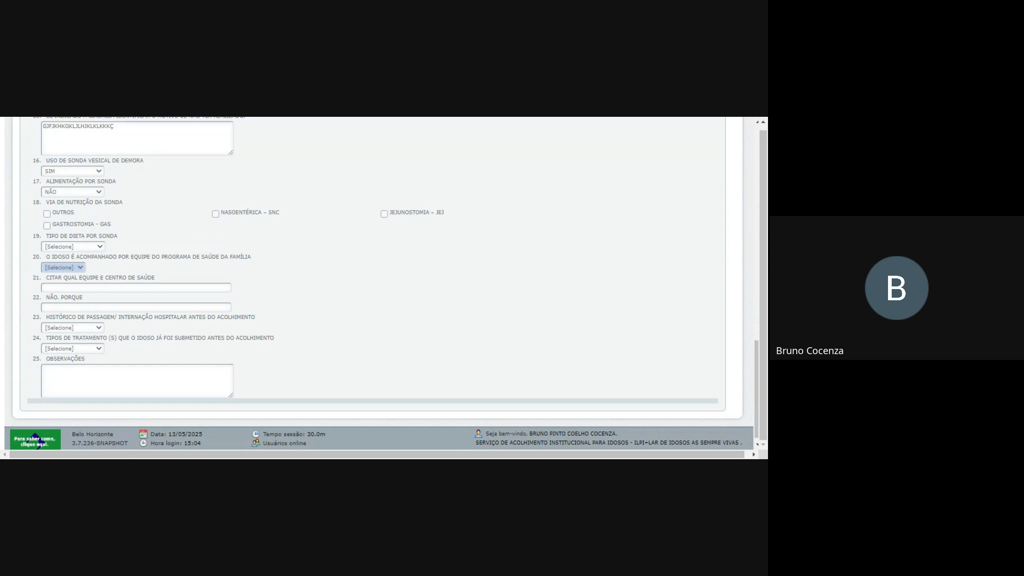
{"action": "left_click", "coordinate": [65, 266]}
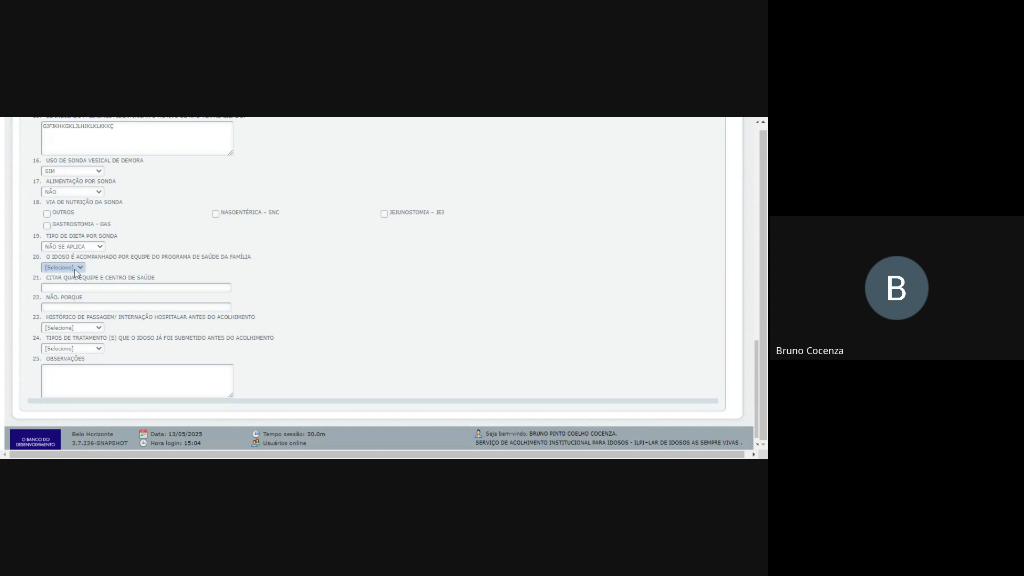
Step: Set the Programa de Saúde da Família follow-up question to SIM and enter VKFHJFJKFHKHKKJKJKJK as the team and health centre
{"action": "left_click", "coordinate": [75, 280]}
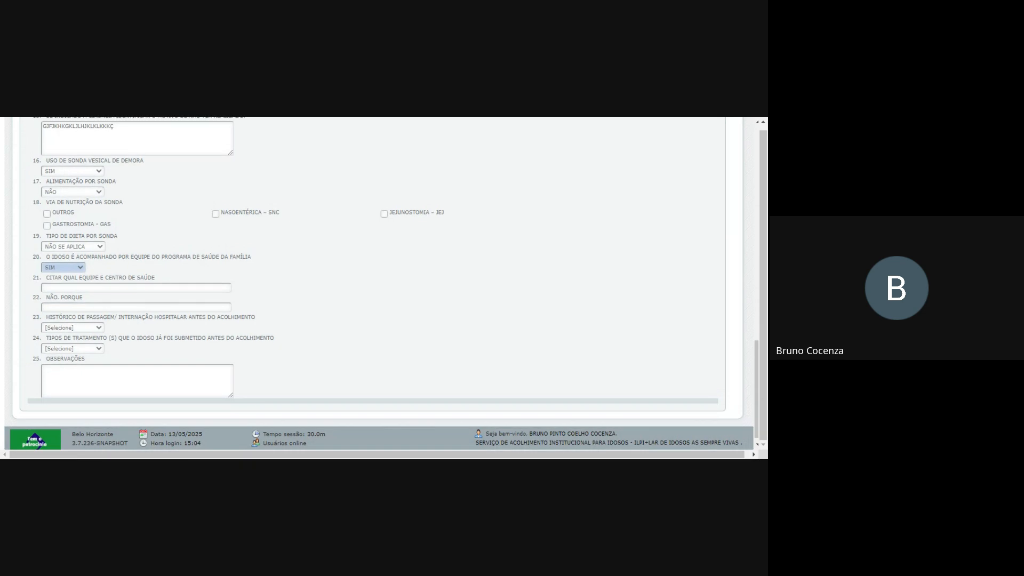
{"action": "left_click", "coordinate": [123, 288]}
{"action": "type", "text": "VKFHJFJKFHKHKKJKJKJK"}
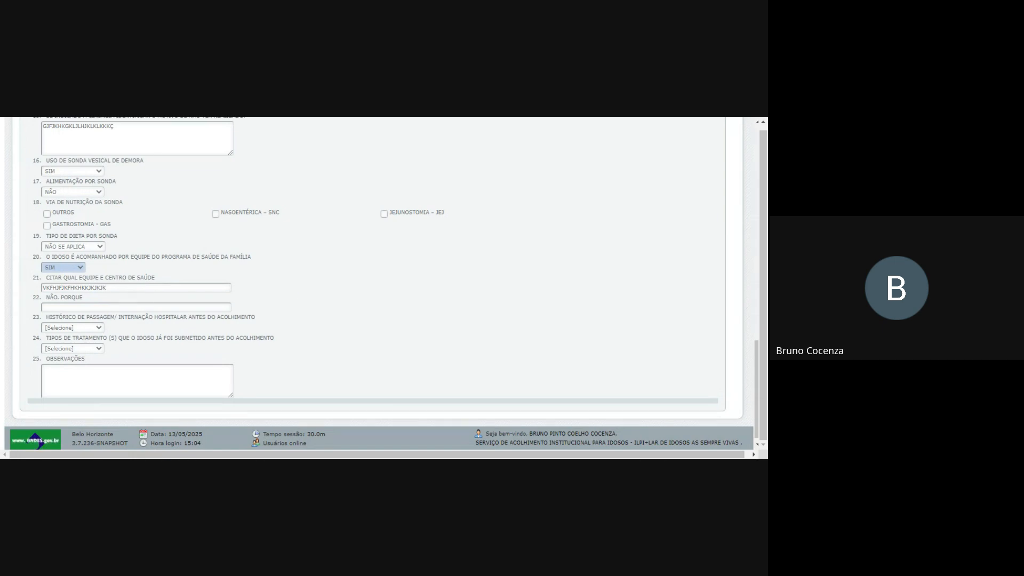
Step: Set the pre-shelter hospitalization history to SIM and treatment type to GERIÁTRICO, then enter DUDJJVJHJHJHHHHJ as the observations
{"action": "left_click_drag", "start_coordinate": [46, 297], "coordinate": [75, 297]}
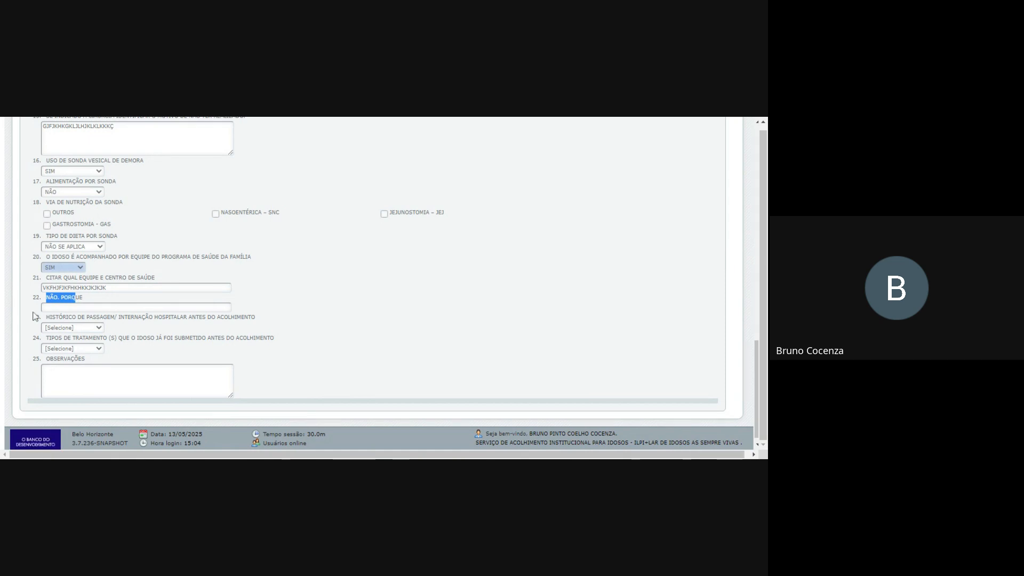
{"action": "left_click", "coordinate": [80, 306]}
{"action": "left_click", "coordinate": [71, 350]}
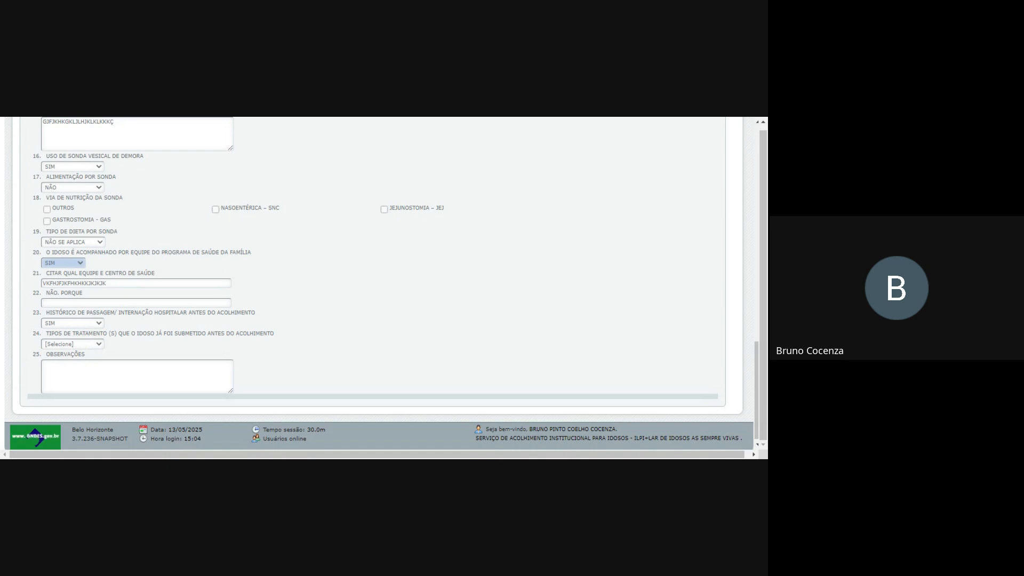
{"action": "left_click", "coordinate": [69, 348]}
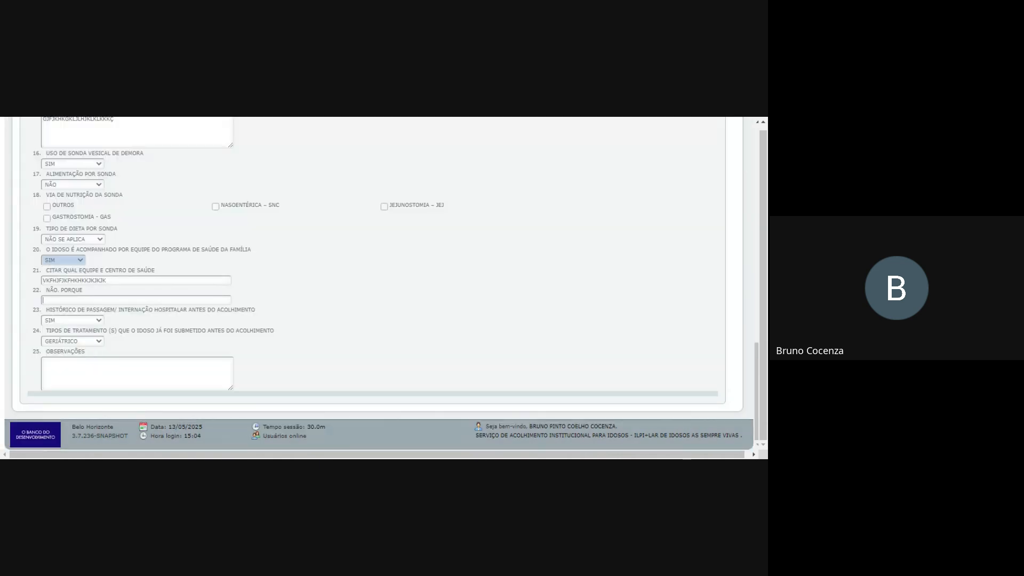
{"action": "type", "text": "DUDJJVJHJHJHHHHJ"}
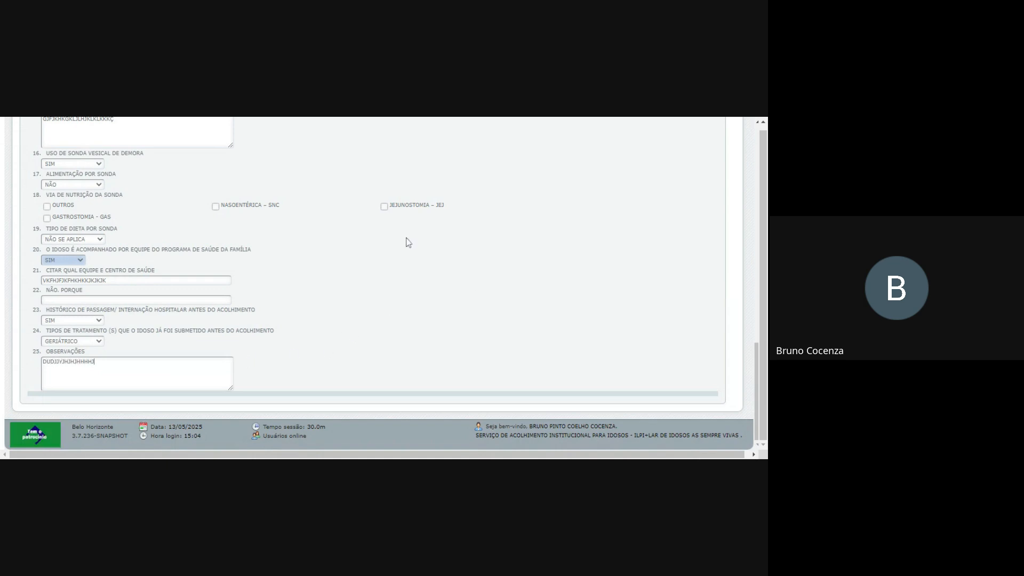
Step: Mark the Investigação Diagnóstica - Dados de Saúde do Idoso - Parte II step as concluded and save the record
{"action": "scroll", "coordinate": [382, 274], "scroll_direction": "up", "scroll_amount": 20}
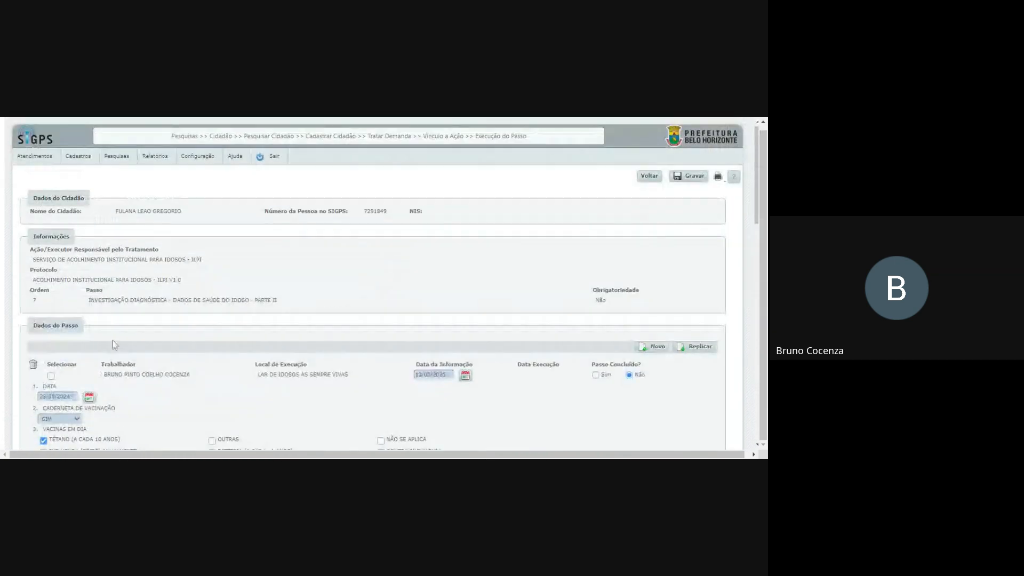
{"action": "left_click_drag", "start_coordinate": [130, 300], "coordinate": [309, 299]}
{"action": "left_click", "coordinate": [314, 298]}
{"action": "scroll", "coordinate": [318, 310], "scroll_direction": "down", "scroll_amount": 5}
{"action": "scroll", "coordinate": [394, 288], "scroll_direction": "up", "scroll_amount": 5}
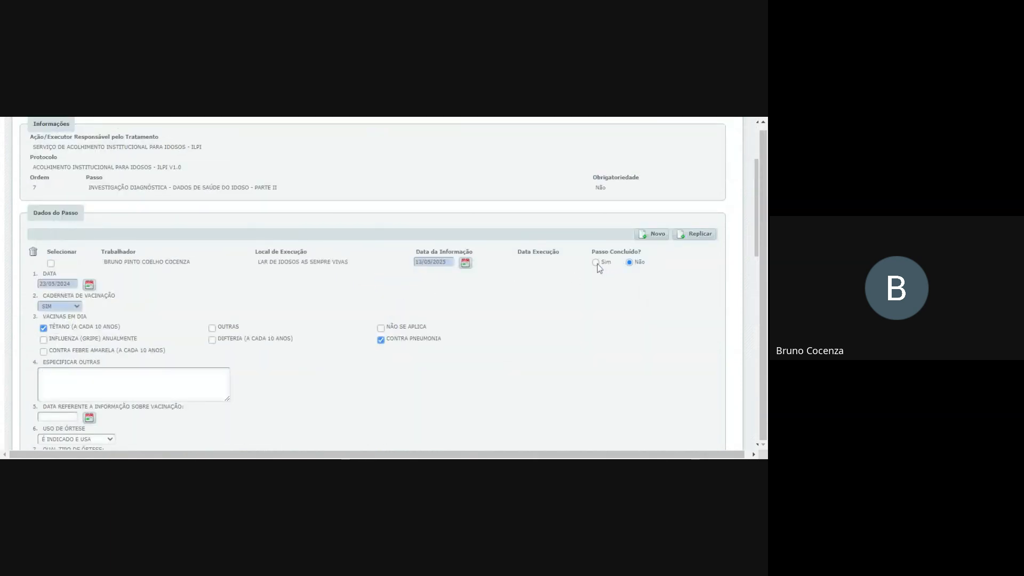
{"action": "left_click", "coordinate": [596, 263]}
{"action": "scroll", "coordinate": [647, 303], "scroll_direction": "up", "scroll_amount": 3}
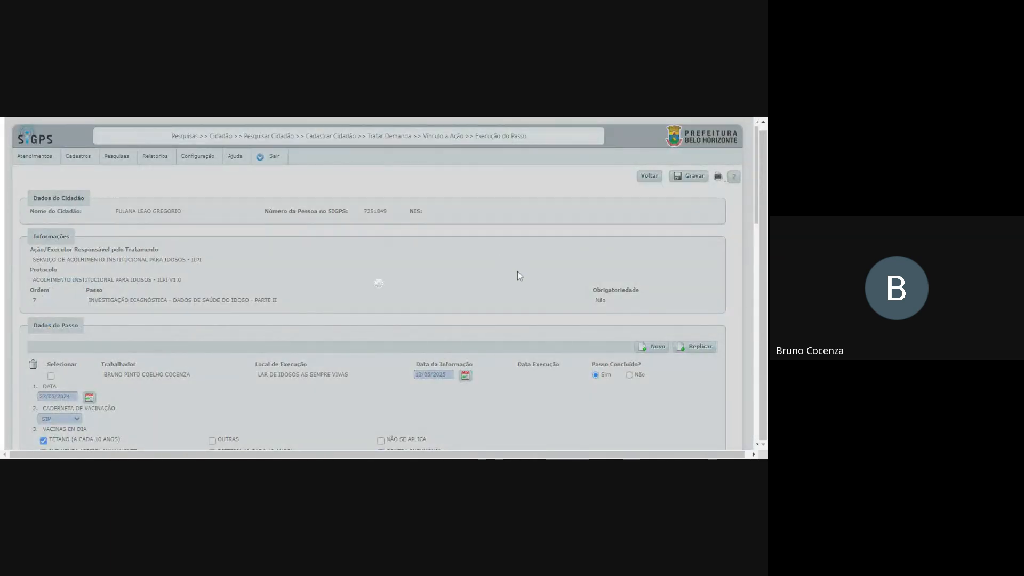
Step: Return to the protocol step list and start executing step 8, Investigação Diagnóstica - Histórico Familiar
{"action": "scroll", "coordinate": [486, 259], "scroll_direction": "down", "scroll_amount": 3}
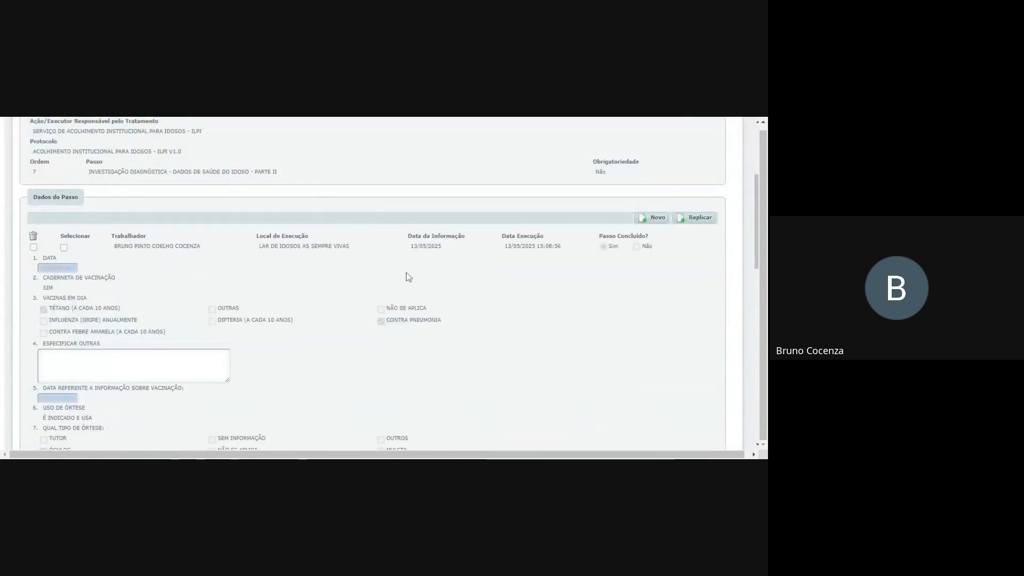
{"action": "scroll", "coordinate": [320, 222], "scroll_direction": "up", "scroll_amount": 3}
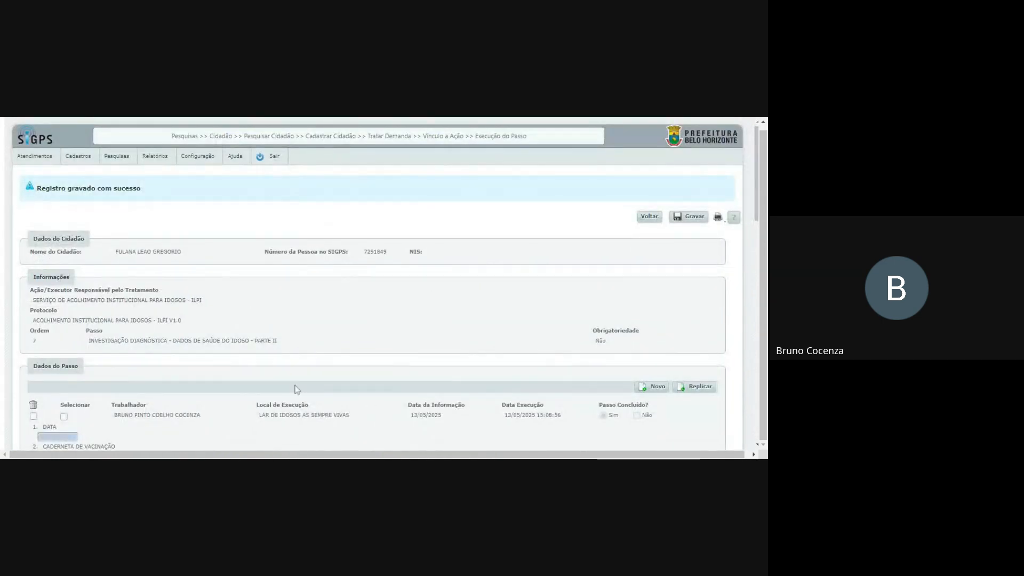
{"action": "scroll", "coordinate": [295, 392], "scroll_direction": "down", "scroll_amount": 3}
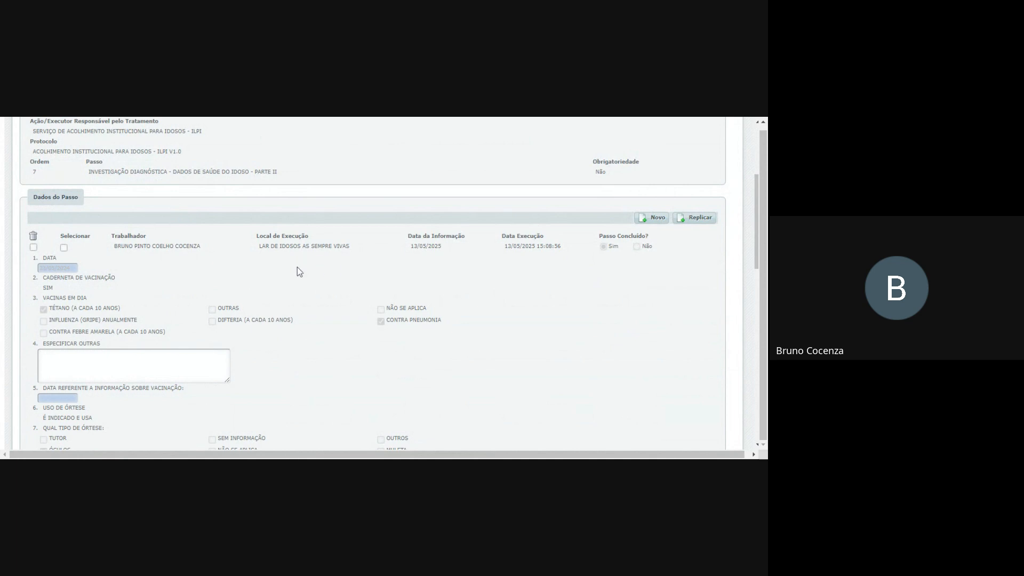
{"action": "scroll", "coordinate": [321, 327], "scroll_direction": "up", "scroll_amount": 2}
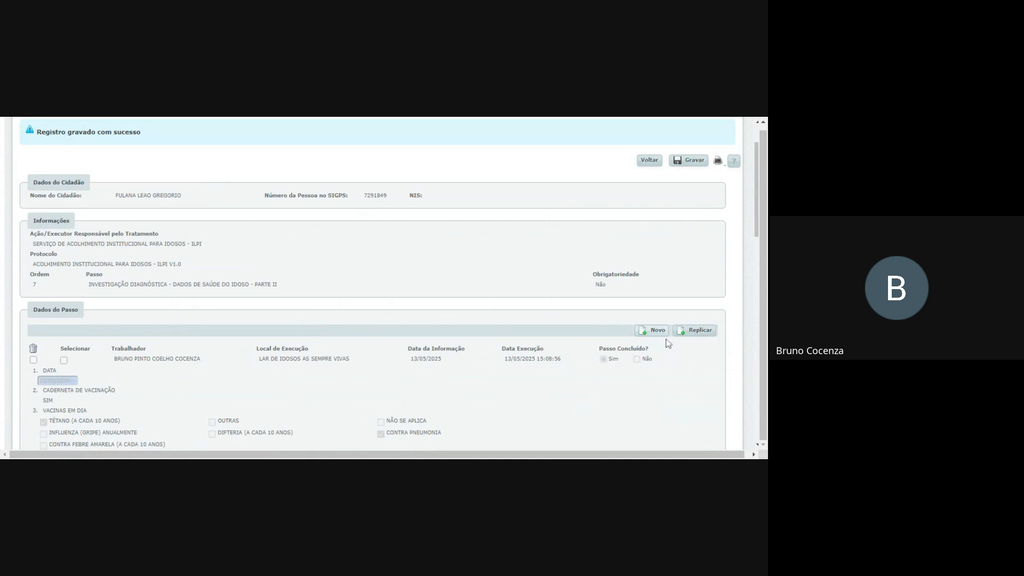
{"action": "scroll", "coordinate": [405, 319], "scroll_direction": "down", "scroll_amount": 3}
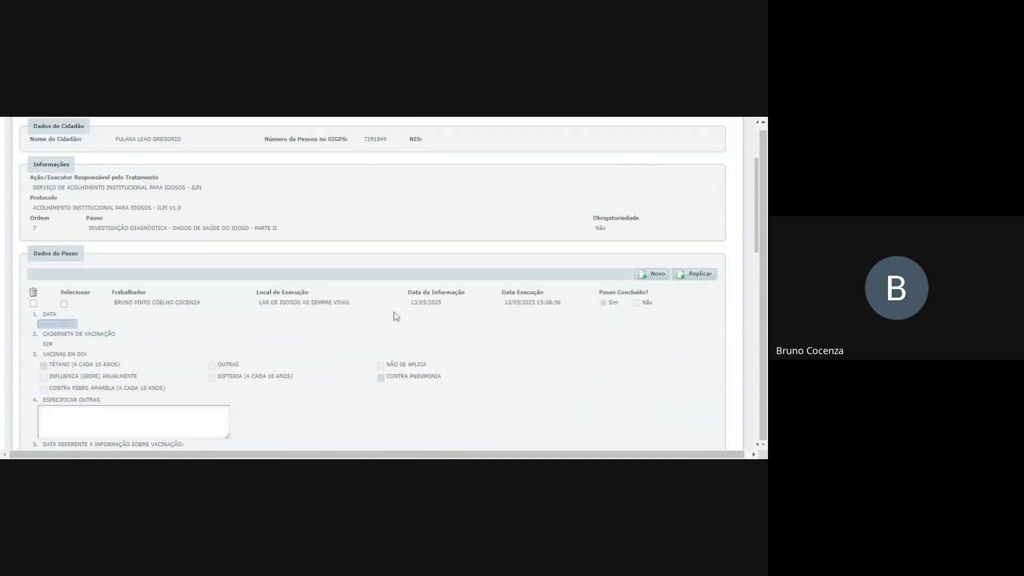
{"action": "scroll", "coordinate": [382, 261], "scroll_direction": "up", "scroll_amount": 5}
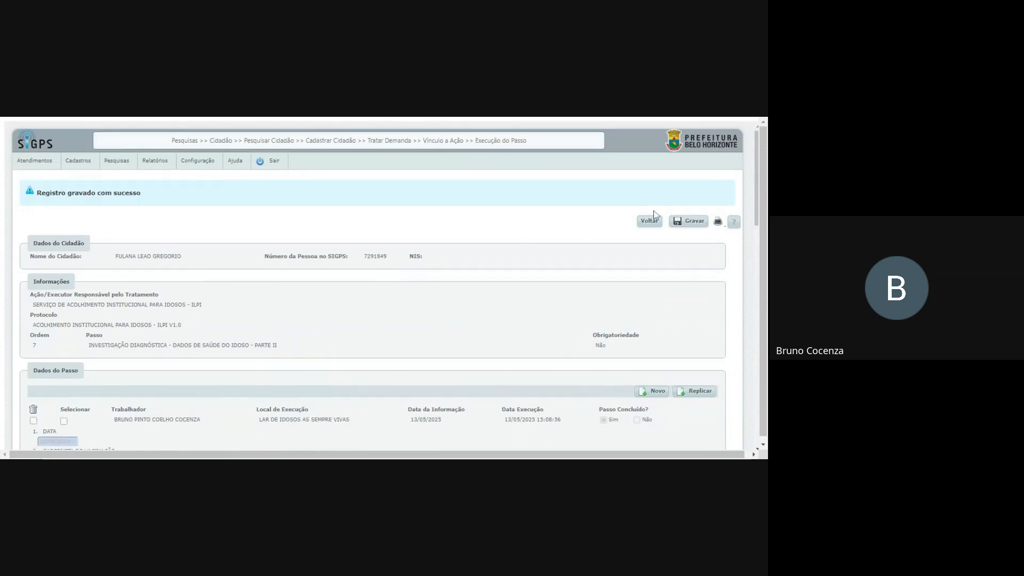
{"action": "left_click", "coordinate": [652, 222]}
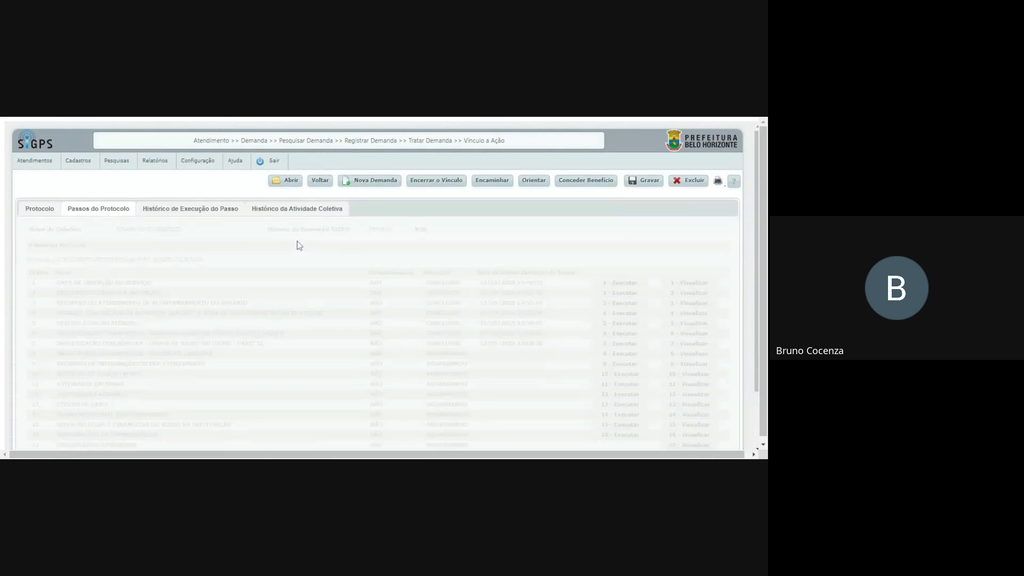
{"action": "scroll", "coordinate": [122, 314], "scroll_direction": "down", "scroll_amount": 1}
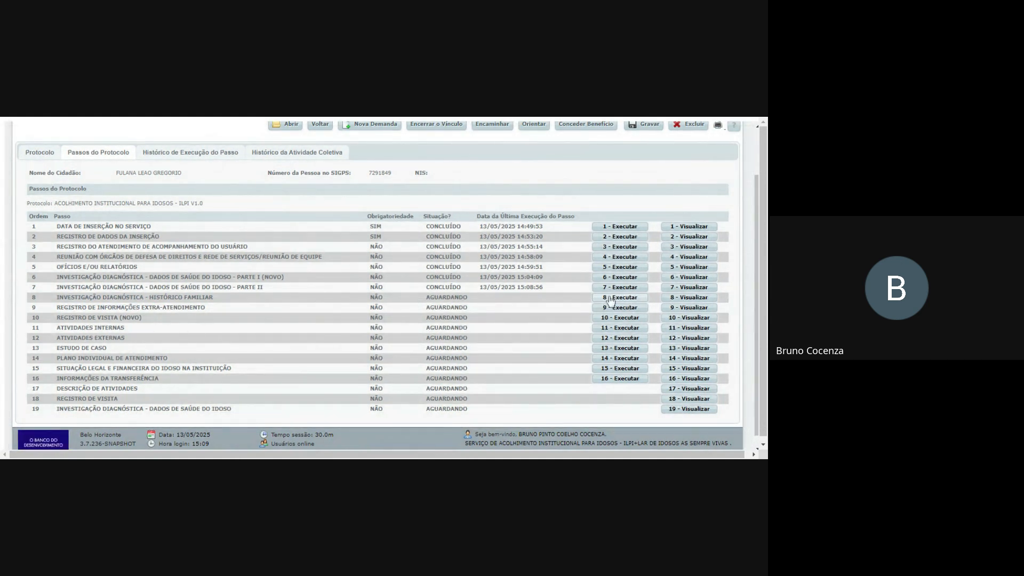
{"action": "left_click", "coordinate": [610, 299]}
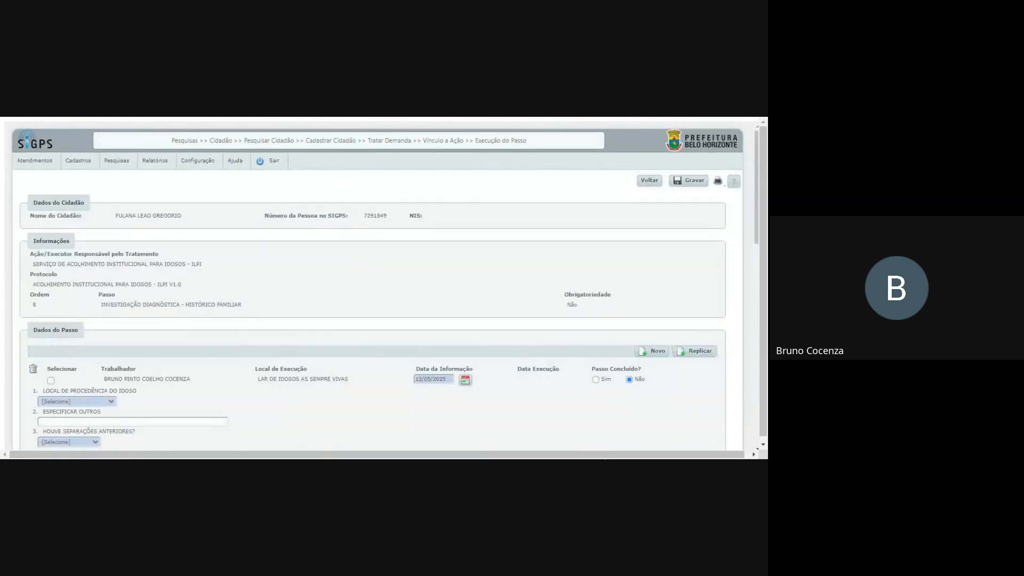
Step: Try VESPASIANO and TAQUARAÇU DE MINAS as the elderly person's place of origin
{"action": "scroll", "coordinate": [224, 308], "scroll_direction": "down", "scroll_amount": 1}
{"action": "scroll", "coordinate": [225, 306], "scroll_direction": "up", "scroll_amount": 1}
{"action": "scroll", "coordinate": [201, 305], "scroll_direction": "down", "scroll_amount": 2}
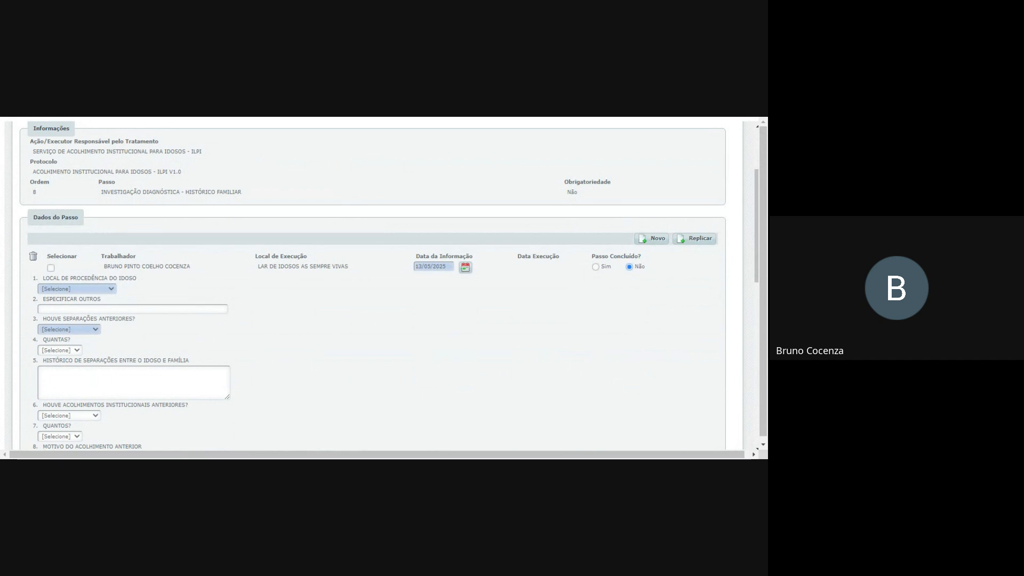
{"action": "left_click", "coordinate": [86, 299]}
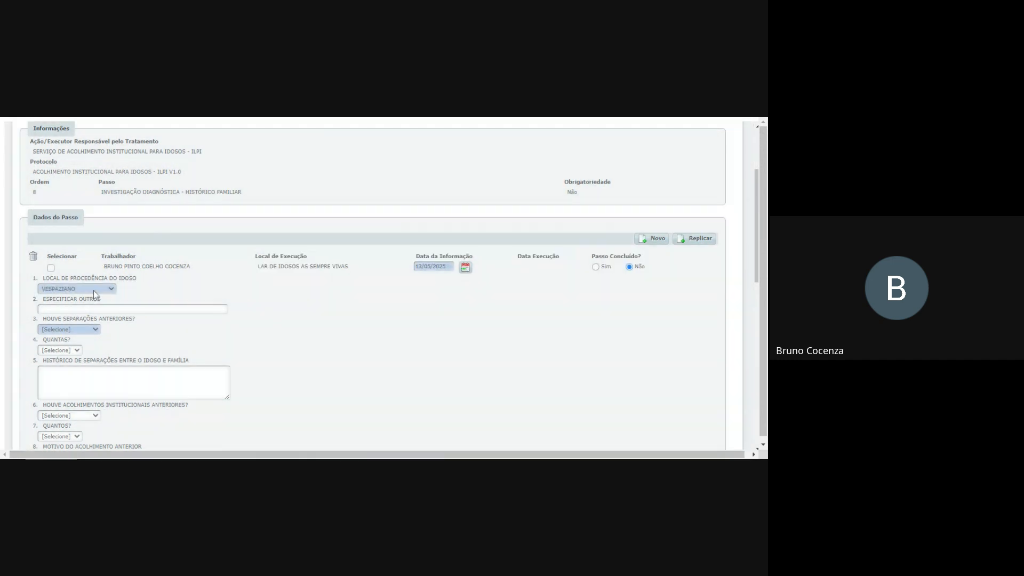
{"action": "left_click", "coordinate": [94, 290]}
{"action": "left_click", "coordinate": [105, 296]}
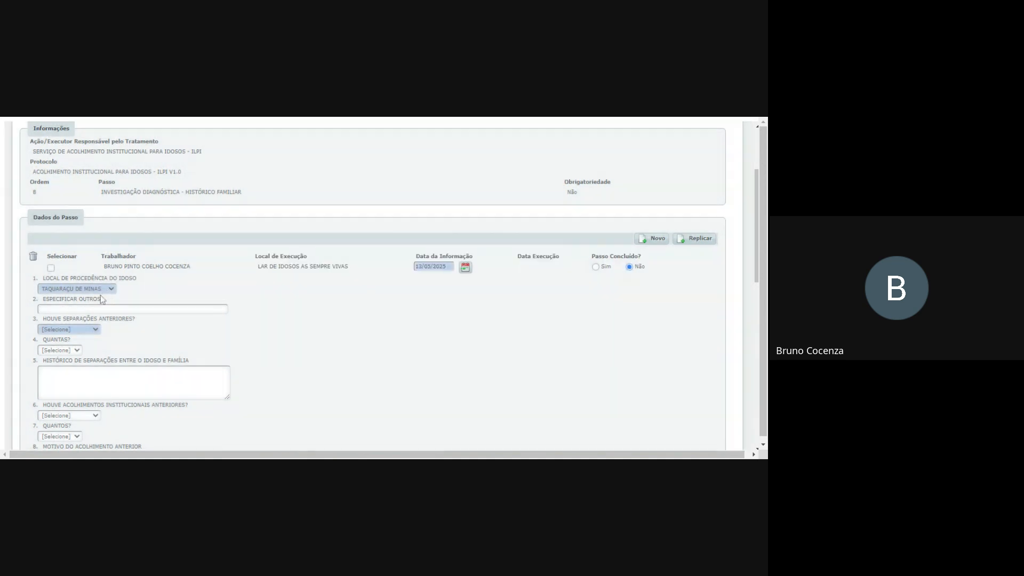
Step: Set Local de Procedência do Idoso to BELO HORIZONTE and leave Especificar Outros empty
{"action": "left_click", "coordinate": [101, 293]}
{"action": "left_click", "coordinate": [78, 328]}
{"action": "left_click", "coordinate": [82, 301]}
{"action": "left_click", "coordinate": [75, 293]}
{"action": "left_click", "coordinate": [68, 291]}
{"action": "left_click", "coordinate": [106, 299]}
{"action": "left_click_drag", "start_coordinate": [53, 298], "coordinate": [87, 299]}
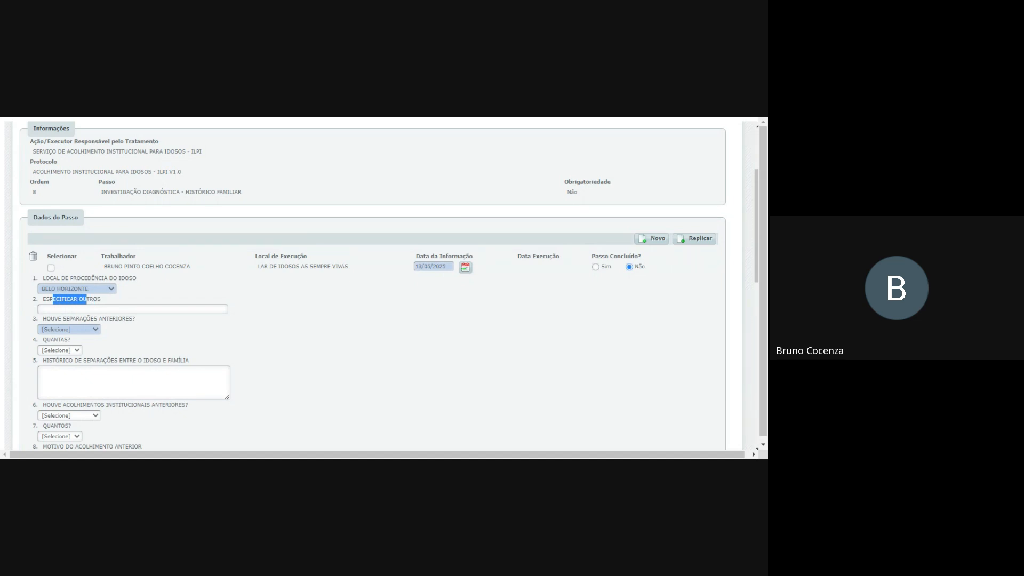
{"action": "left_click", "coordinate": [242, 319]}
Step: Set the previous separations question to NÃO and its Quantas field to MAIS DE 5
{"action": "scroll", "coordinate": [74, 320], "scroll_direction": "down", "scroll_amount": 1}
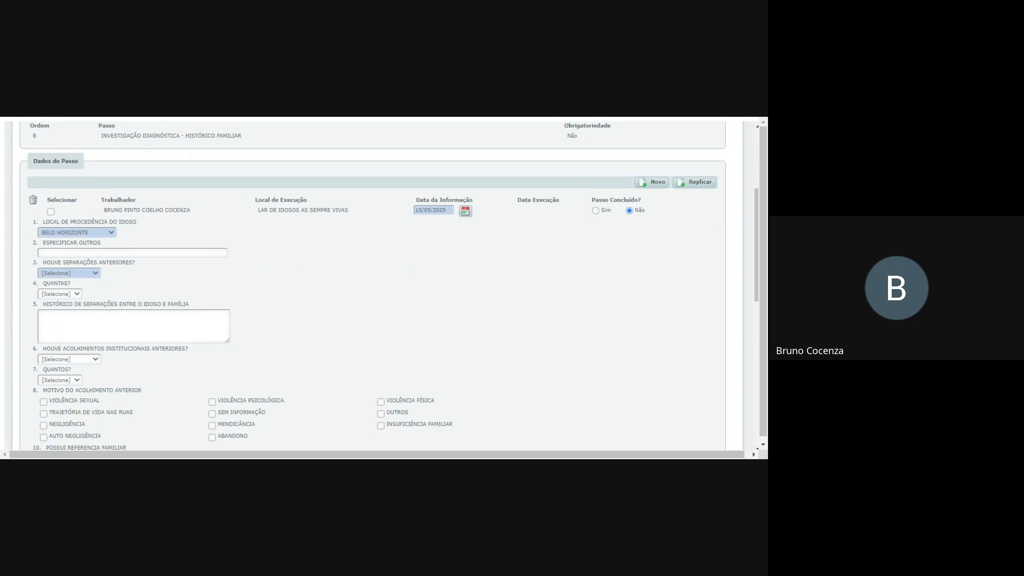
{"action": "left_click", "coordinate": [70, 273]}
{"action": "left_click", "coordinate": [72, 293]}
{"action": "left_click", "coordinate": [75, 296]}
{"action": "left_click", "coordinate": [50, 326]}
{"action": "left_click", "coordinate": [68, 304]}
{"action": "left_click", "coordinate": [73, 297]}
{"action": "left_click", "coordinate": [69, 303]}
Step: Enter HJHJFJHJHGHKGKGJKJKJKKK as the history of separations between the elderly person and the family
{"action": "left_click_drag", "start_coordinate": [74, 304], "coordinate": [175, 304]}
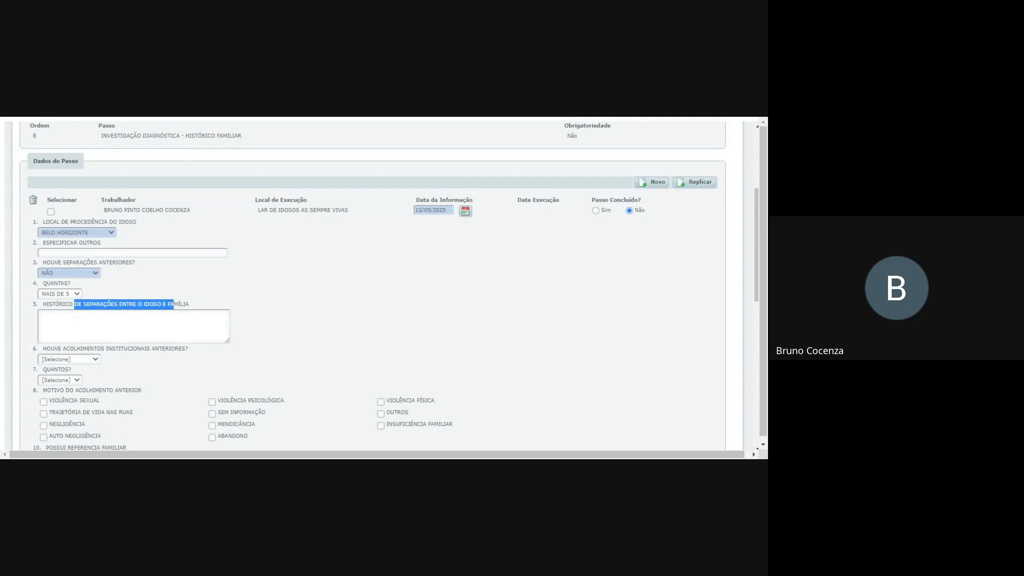
{"action": "left_click", "coordinate": [134, 326]}
{"action": "type", "text": "HJHJF"}
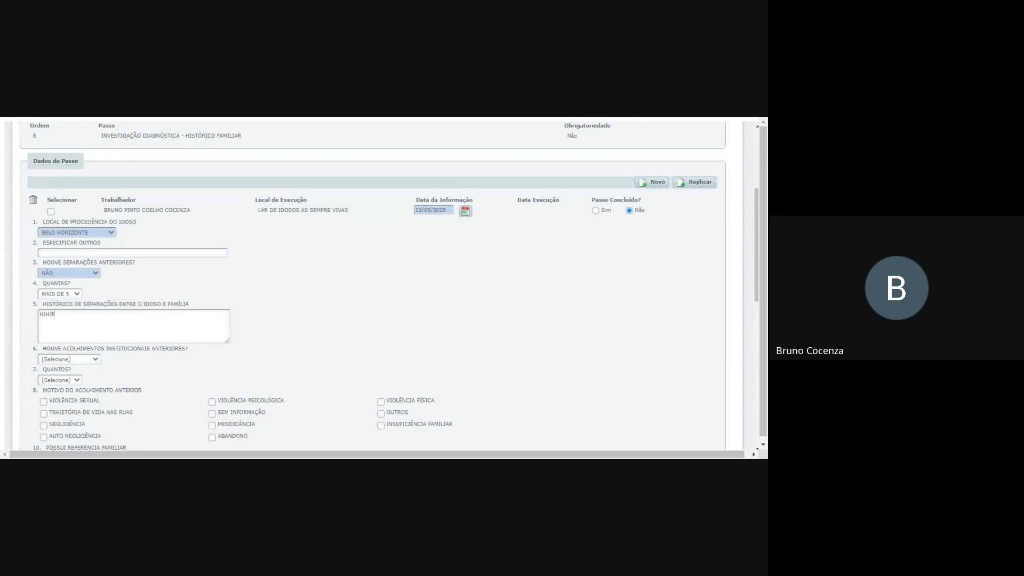
{"action": "type", "text": "JHJHGHKGKGJKJKJKKK"}
Step: Try NÃO for the previous institutional shelter question with MAIS DE 5 as its Quantos value
{"action": "scroll", "coordinate": [306, 288], "scroll_direction": "down", "scroll_amount": 1}
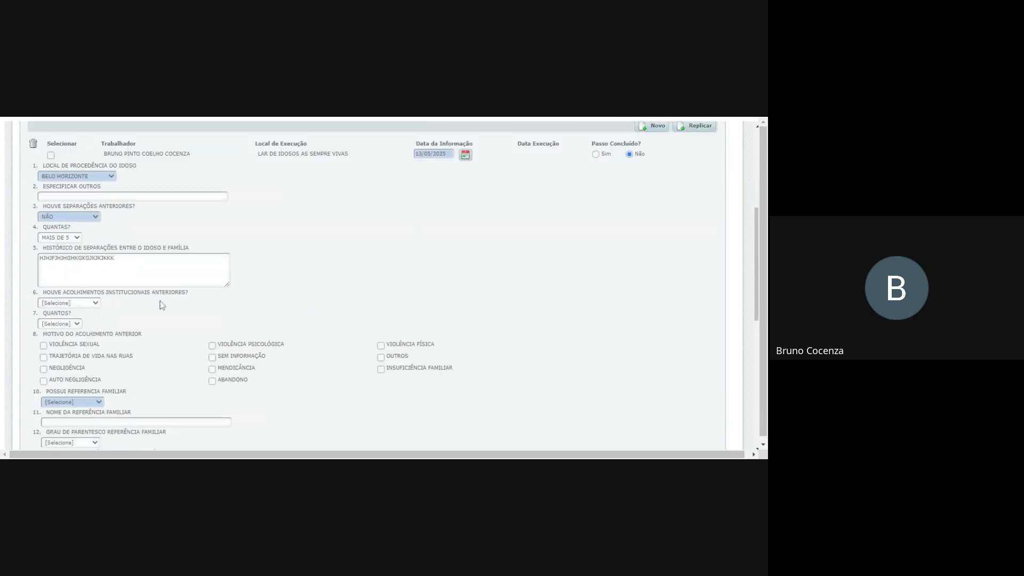
{"action": "left_click", "coordinate": [90, 314]}
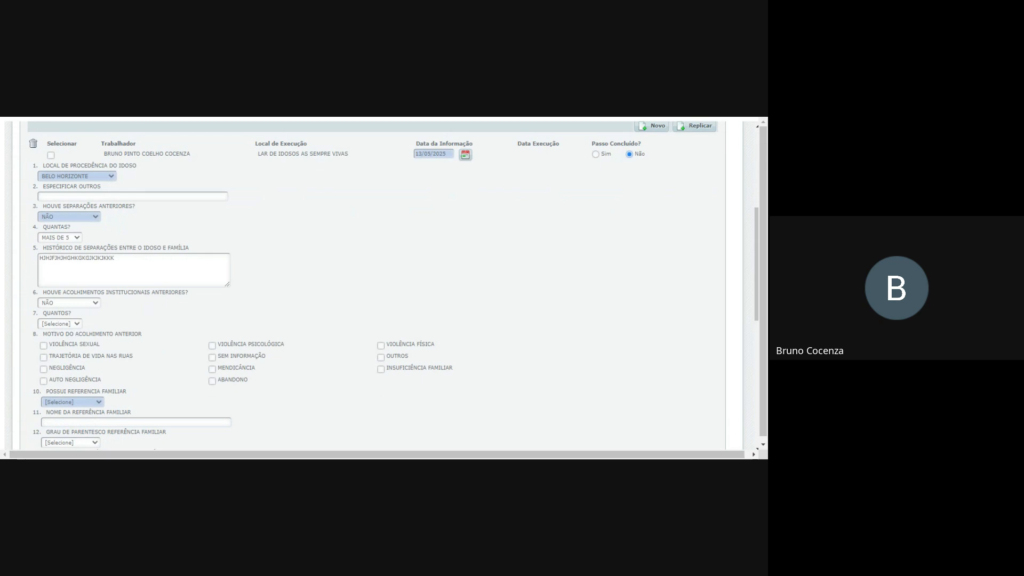
{"action": "left_click", "coordinate": [57, 335]}
{"action": "left_click", "coordinate": [77, 324]}
{"action": "left_click", "coordinate": [77, 334]}
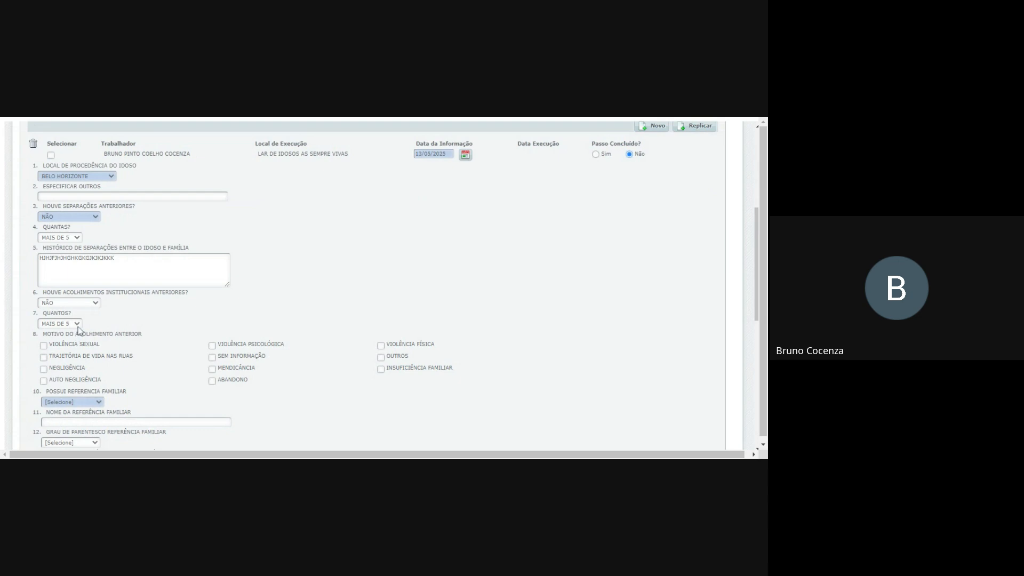
Step: Set the previous institutional shelter question to SIM and its Quantos value to 1
{"action": "left_click", "coordinate": [46, 373]}
{"action": "left_click", "coordinate": [88, 309]}
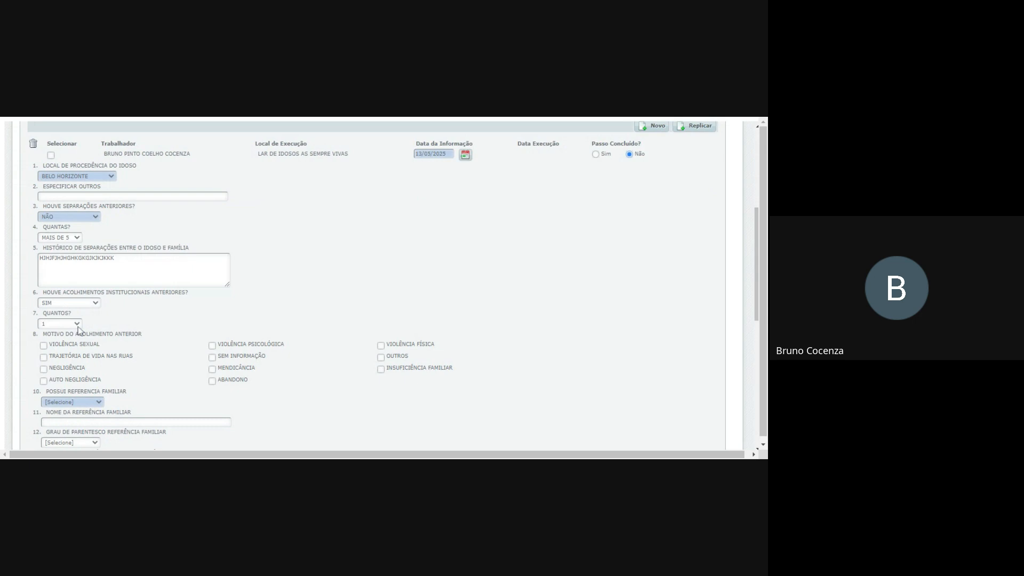
{"action": "left_click", "coordinate": [78, 327]}
{"action": "left_click", "coordinate": [64, 334]}
{"action": "left_click_drag", "start_coordinate": [55, 292], "coordinate": [90, 293]}
{"action": "left_click", "coordinate": [170, 329]}
Step: Select ABANDONO and INSUFICIÊNCIA FAMILIAR as the reasons for the previous shelter stay
{"action": "left_click_drag", "start_coordinate": [47, 334], "coordinate": [73, 335]}
{"action": "scroll", "coordinate": [234, 331], "scroll_direction": "down", "scroll_amount": 1}
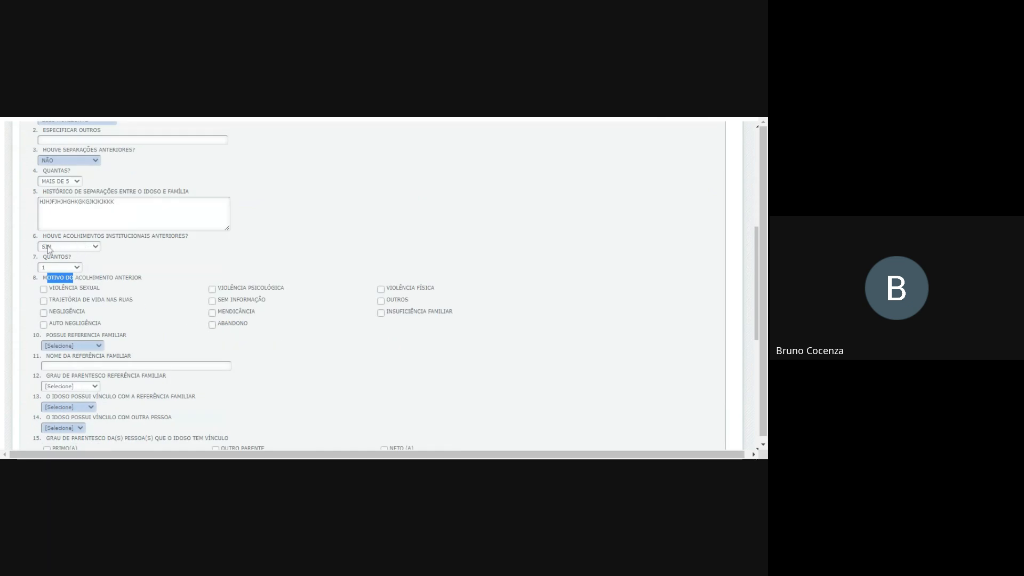
{"action": "left_click", "coordinate": [157, 289]}
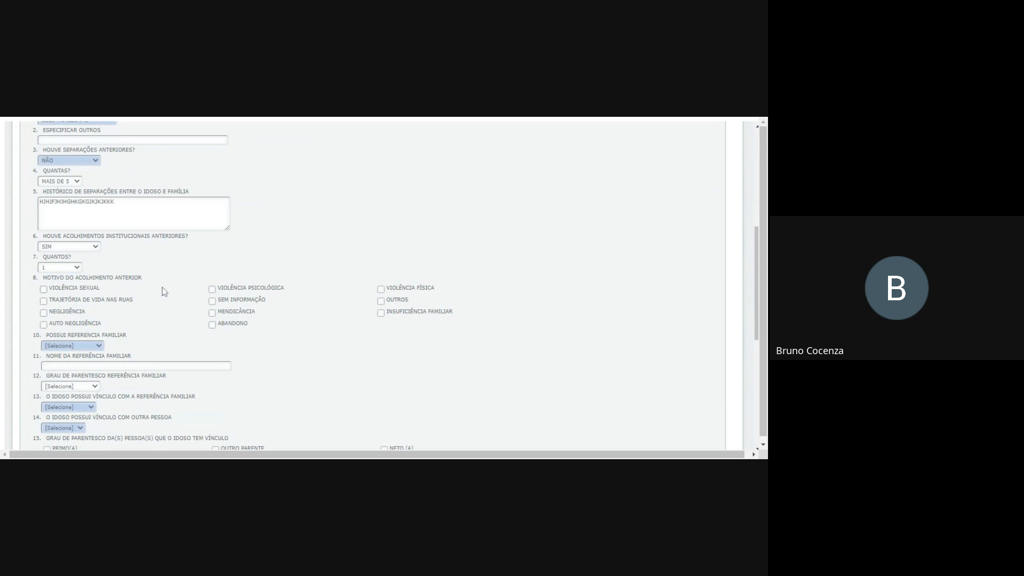
{"action": "left_click", "coordinate": [213, 324]}
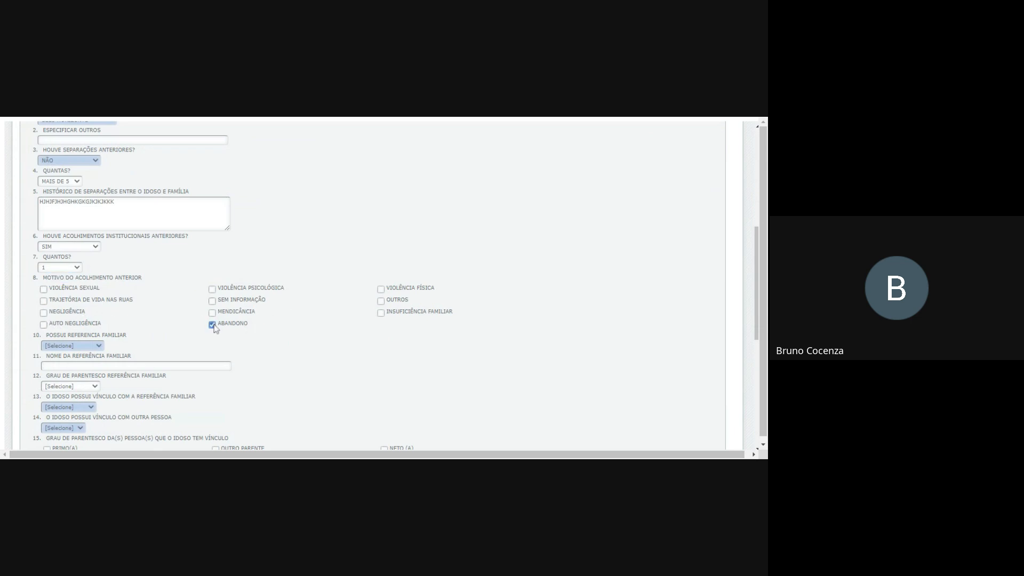
{"action": "left_click", "coordinate": [380, 313]}
Step: Set Possui Referência Familiar to SIM, fill in the reference's name, choose kinship FILHO(A) and set the bond with that reference to SIM
{"action": "scroll", "coordinate": [151, 313], "scroll_direction": "down", "scroll_amount": 1}
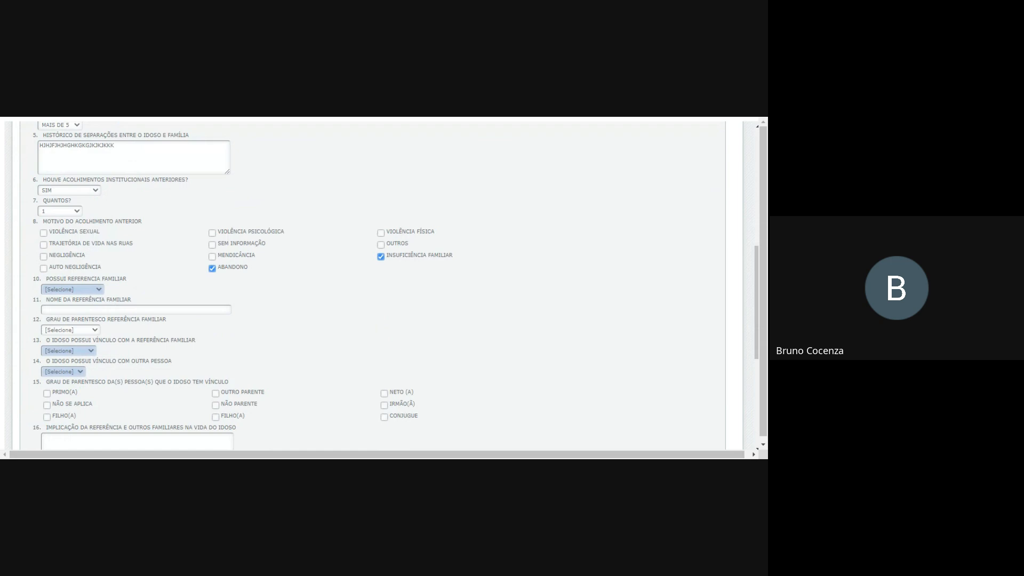
{"action": "left_click", "coordinate": [50, 333]}
{"action": "type", "text": "HDHDHDGHDGHGHGHGHGH"}
{"action": "left_click", "coordinate": [75, 358]}
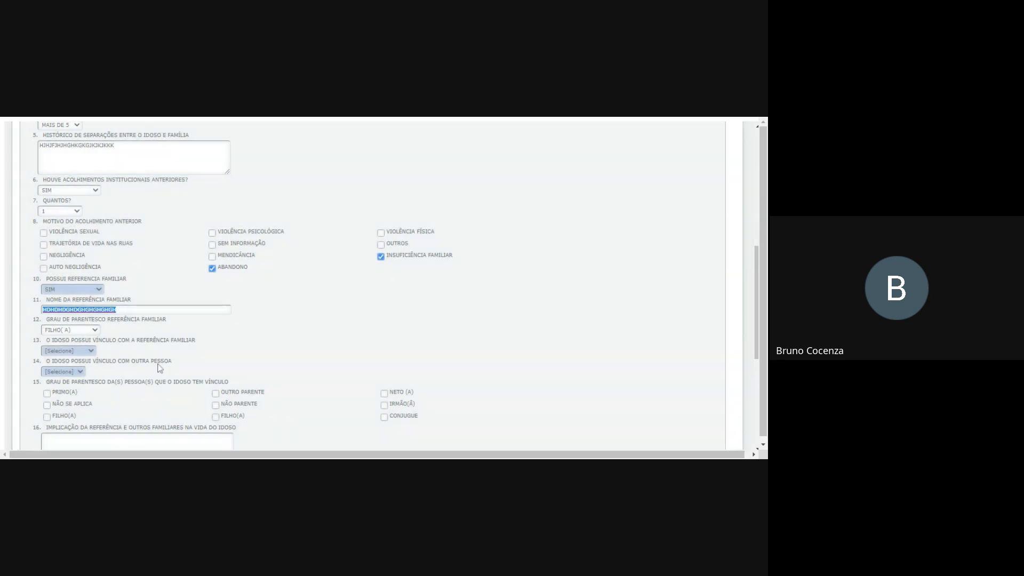
{"action": "left_click", "coordinate": [318, 329]}
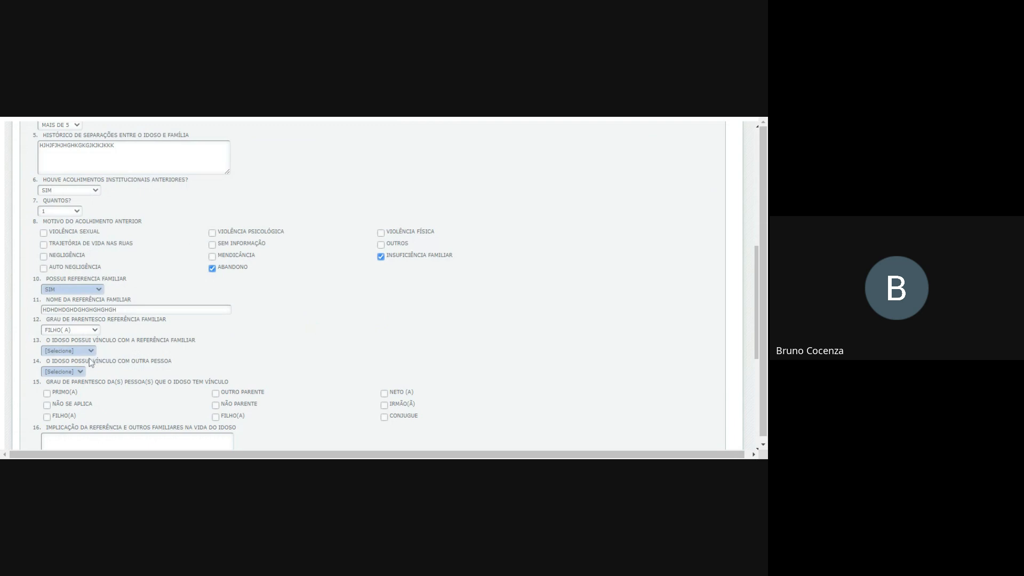
{"action": "left_click", "coordinate": [130, 364]}
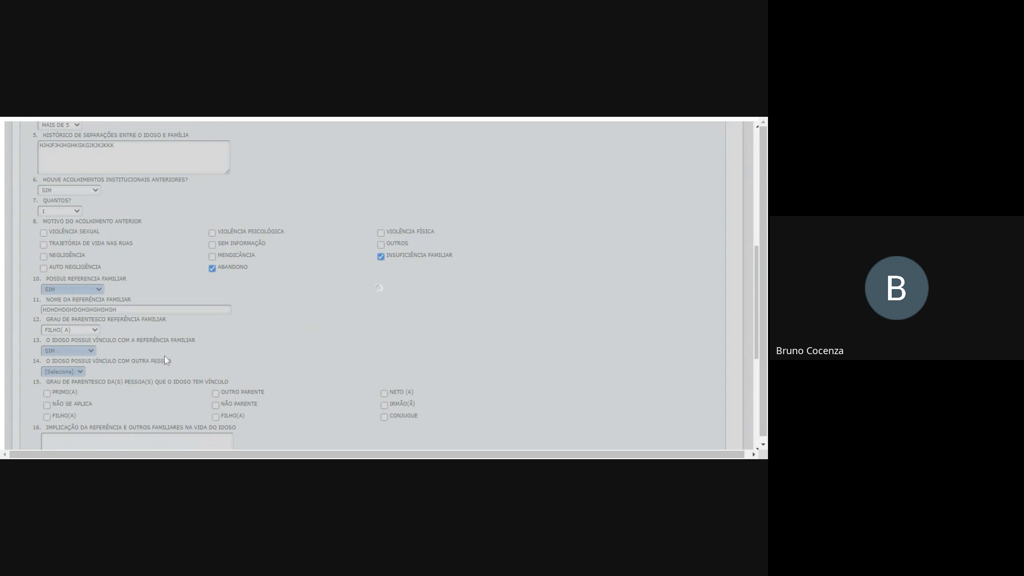
{"action": "scroll", "coordinate": [157, 336], "scroll_direction": "down", "scroll_amount": 1}
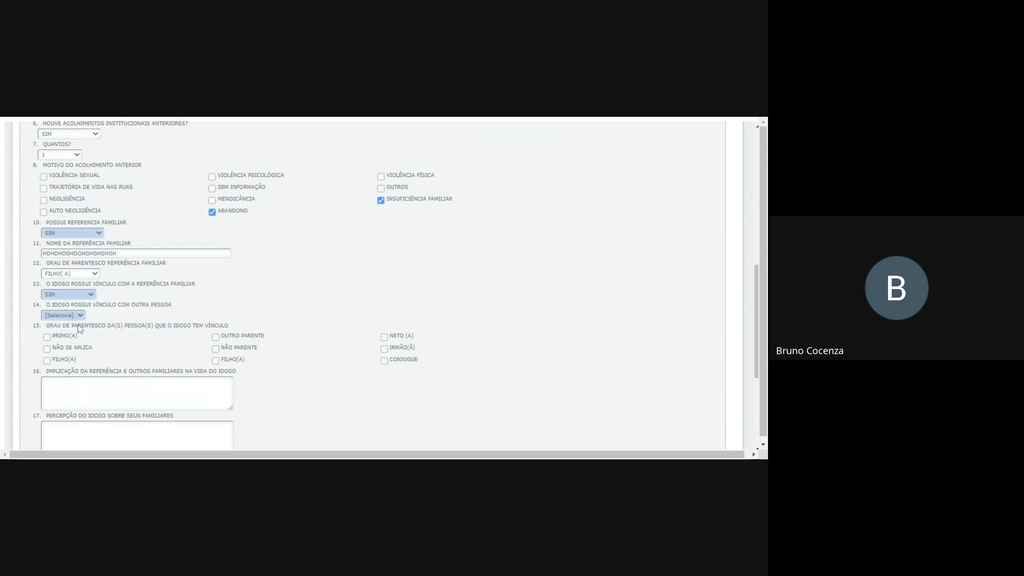
Step: Set the elderly person's bond with another person to SIM and select NÃO PARENTE as the kinship of that person
{"action": "left_click", "coordinate": [50, 334]}
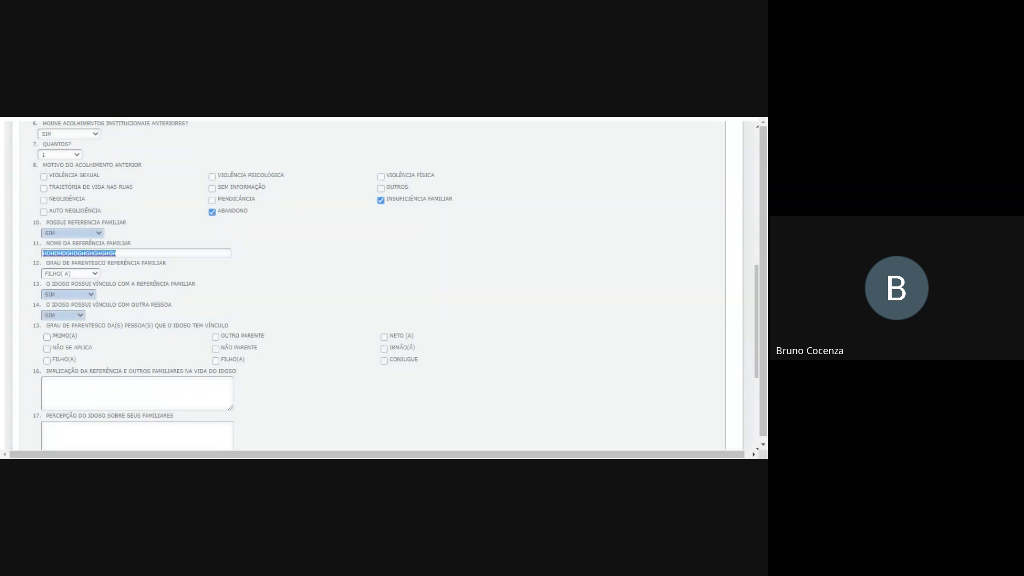
{"action": "left_click_drag", "start_coordinate": [54, 326], "coordinate": [107, 325]}
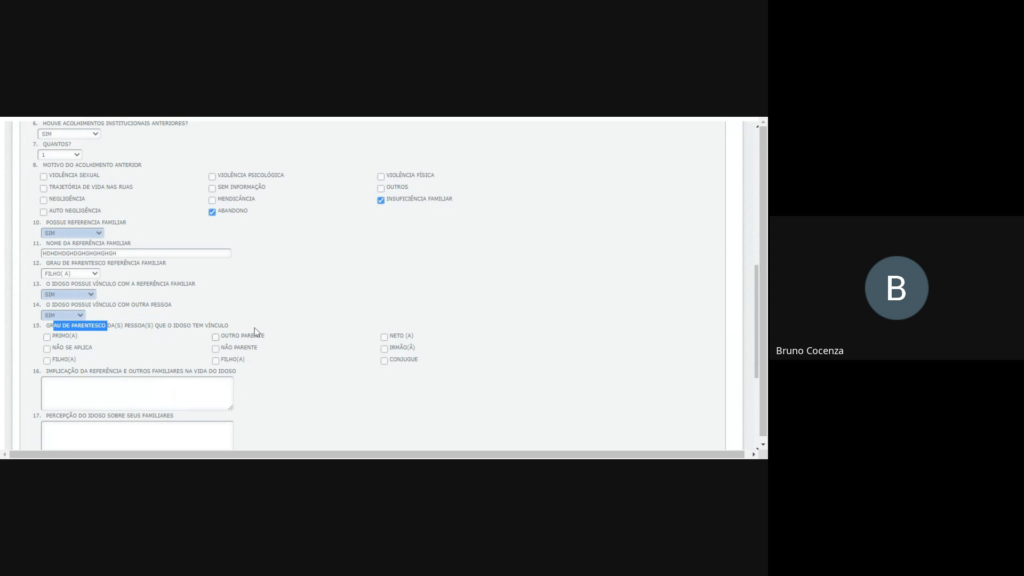
{"action": "scroll", "coordinate": [247, 321], "scroll_direction": "down", "scroll_amount": 1}
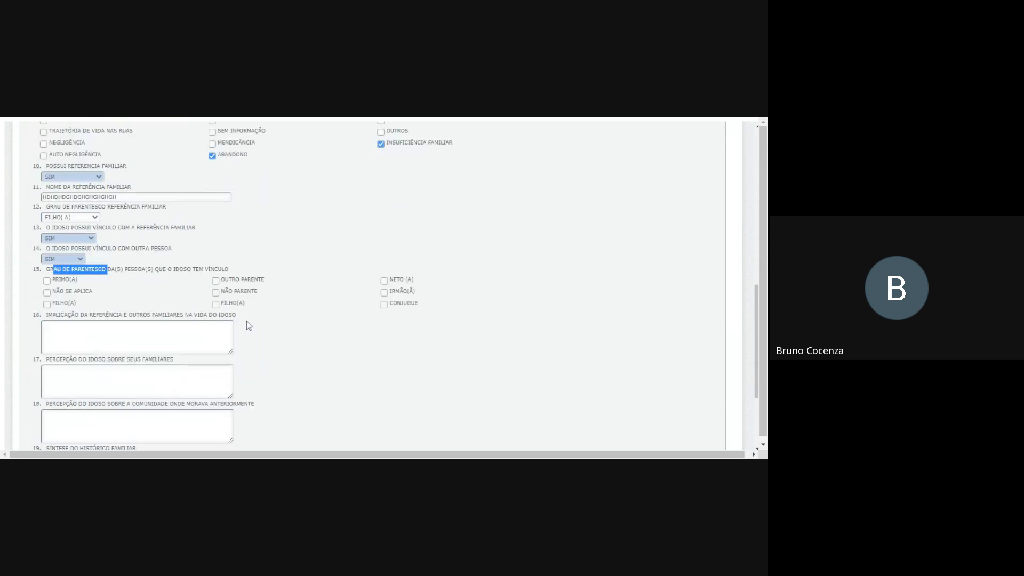
{"action": "left_click", "coordinate": [216, 293]}
Step: Examine the free-text questions 16 to 20 on family involvement, perception of relatives and former community, family history synthesis and observations
{"action": "scroll", "coordinate": [373, 282], "scroll_direction": "down", "scroll_amount": 2}
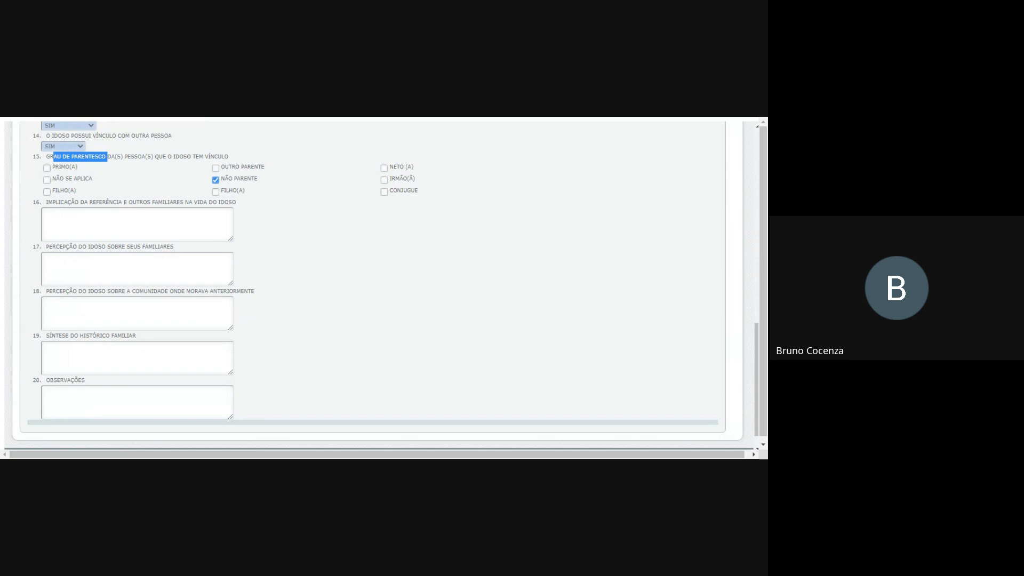
{"action": "left_click_drag", "start_coordinate": [103, 202], "coordinate": [139, 202]}
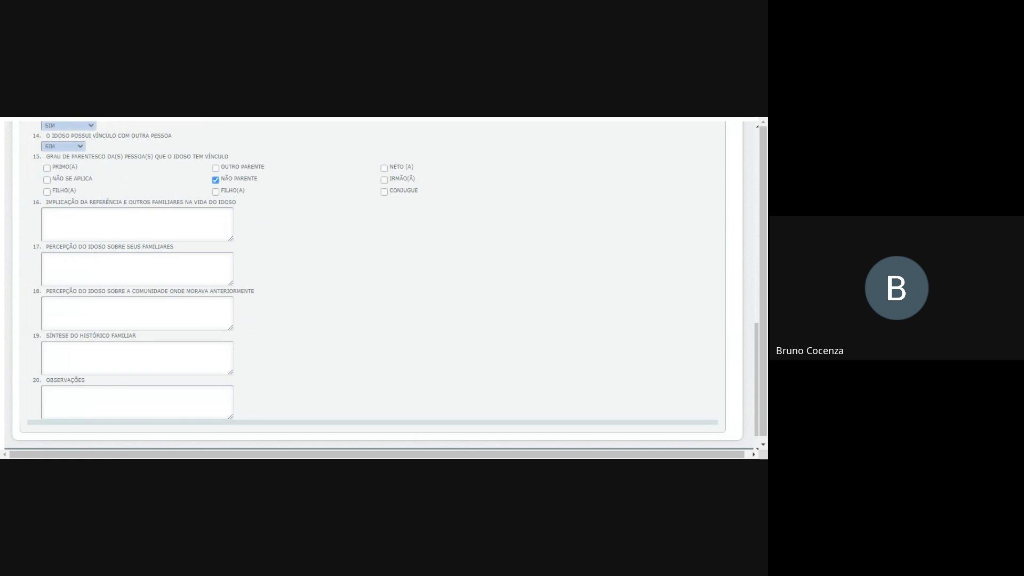
{"action": "left_click_drag", "start_coordinate": [98, 246], "coordinate": [170, 246]}
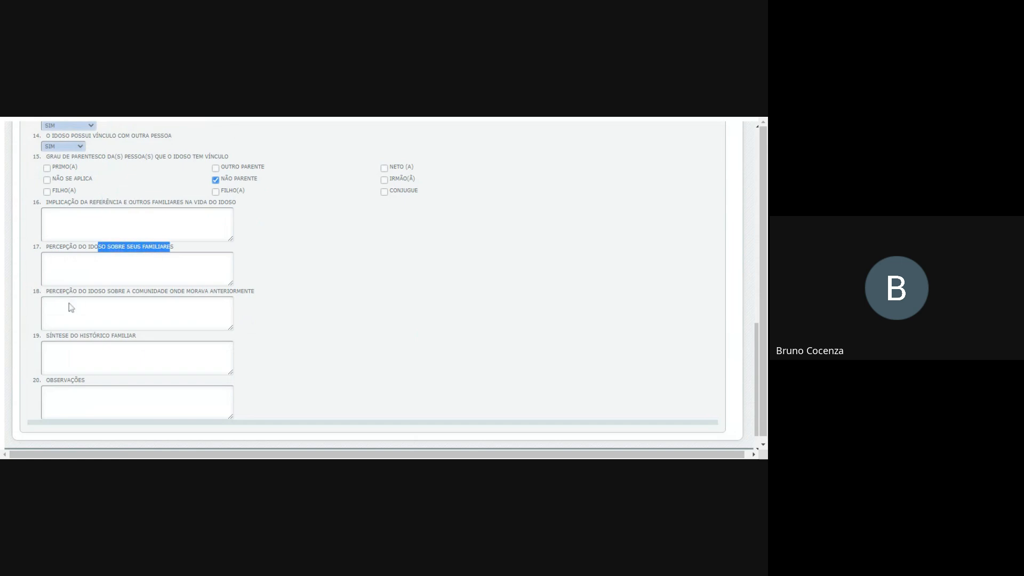
{"action": "left_click_drag", "start_coordinate": [69, 291], "coordinate": [236, 291]}
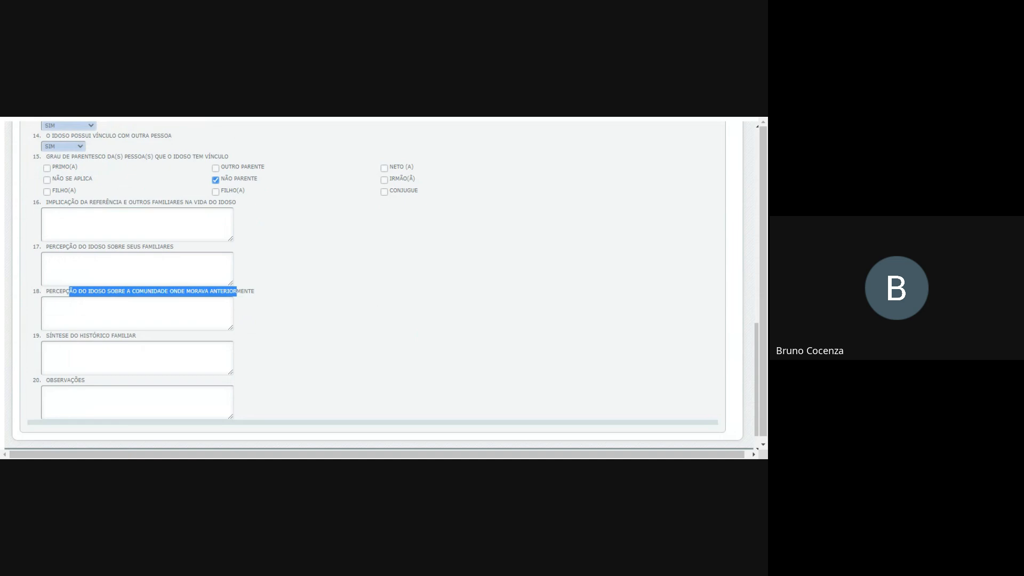
{"action": "left_click_drag", "start_coordinate": [55, 335], "coordinate": [136, 335]}
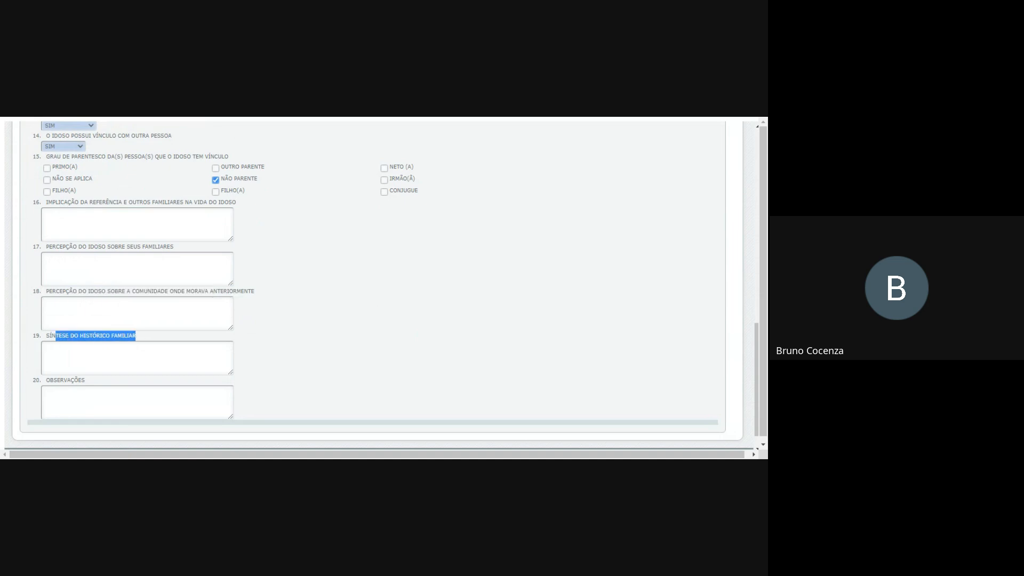
{"action": "left_click", "coordinate": [124, 355]}
{"action": "left_click_drag", "start_coordinate": [46, 380], "coordinate": [81, 380]}
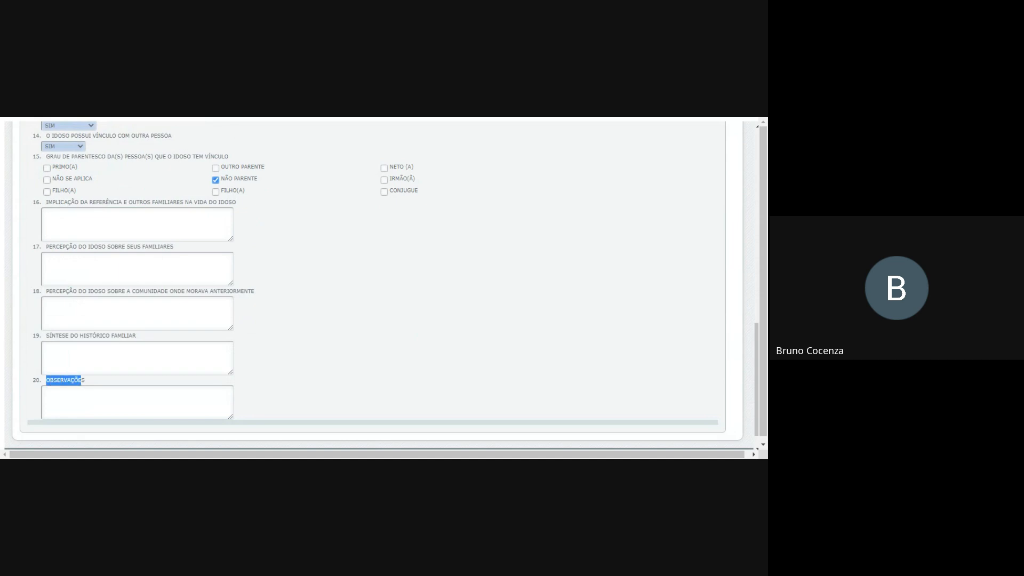
{"action": "left_click", "coordinate": [90, 400]}
Step: Mark the family history step as concluded with Sim, save the record and return to the protocol steps
{"action": "scroll", "coordinate": [264, 341], "scroll_direction": "up", "scroll_amount": 15}
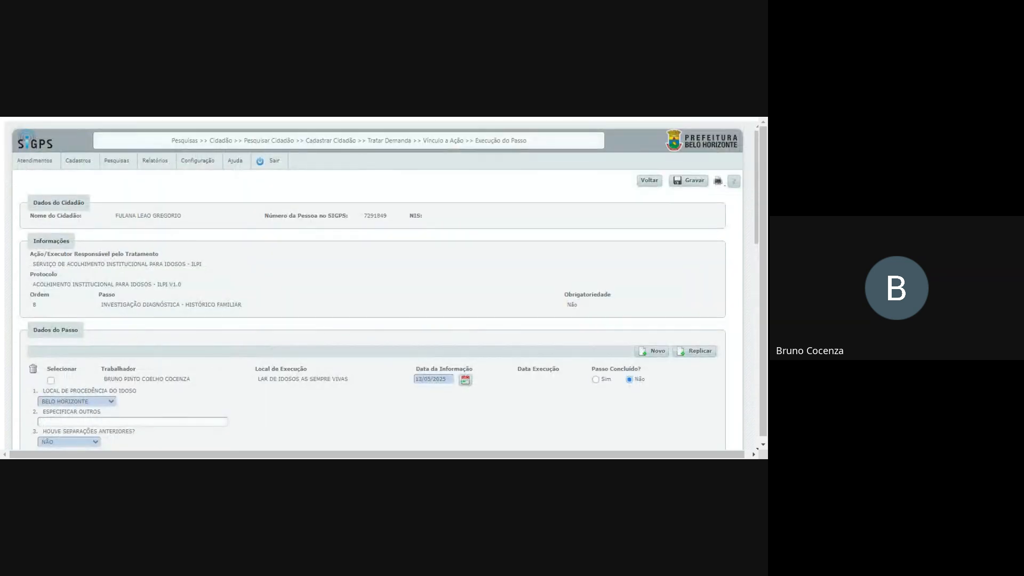
{"action": "left_click_drag", "start_coordinate": [135, 305], "coordinate": [246, 308]}
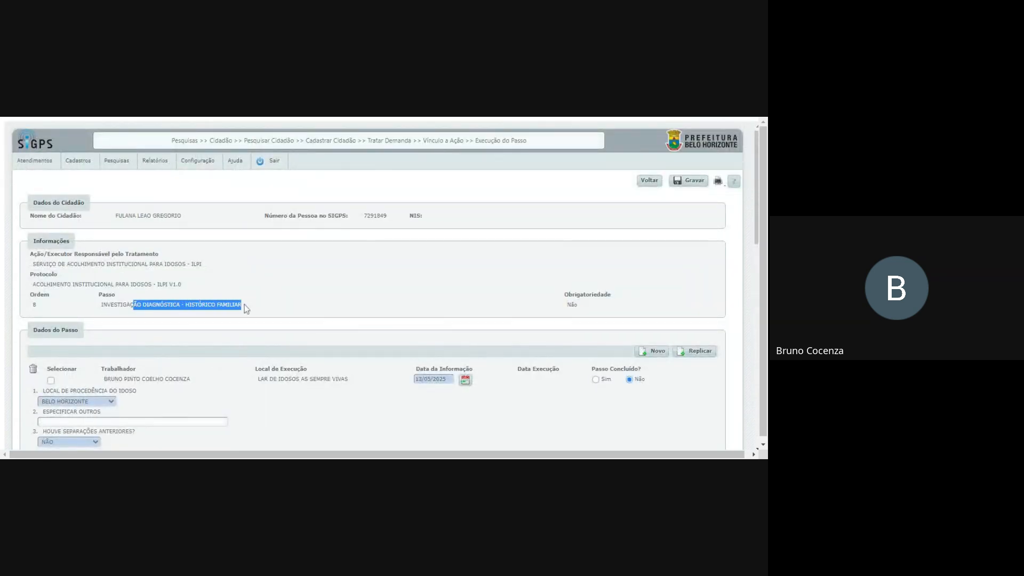
{"action": "left_click", "coordinate": [363, 298]}
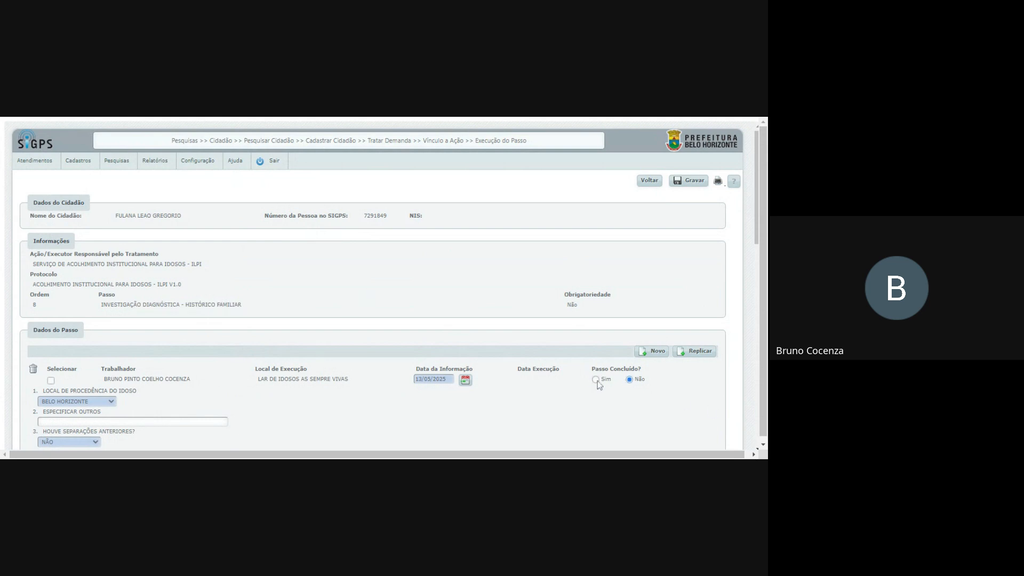
{"action": "left_click", "coordinate": [699, 185]}
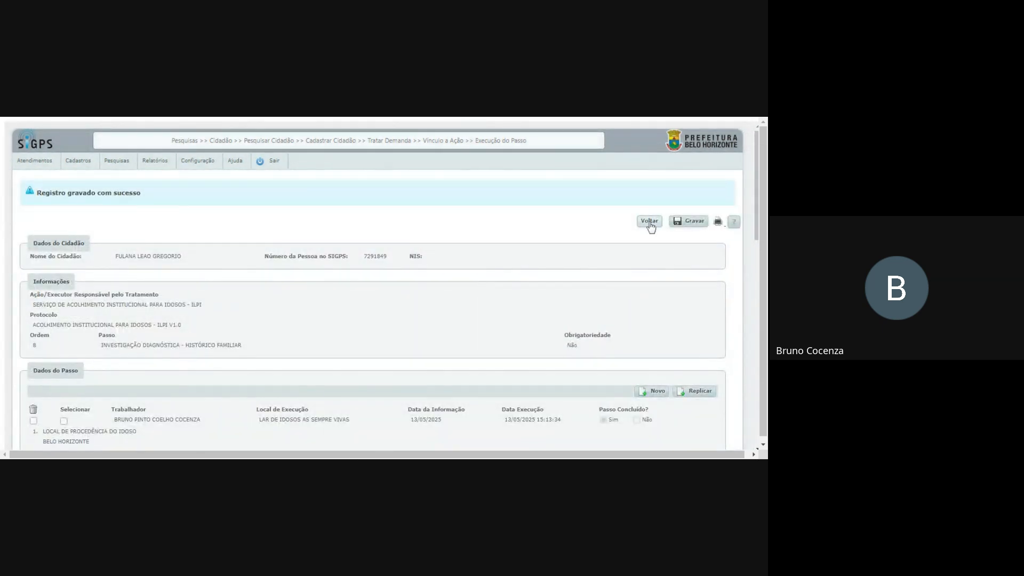
{"action": "left_click", "coordinate": [649, 222]}
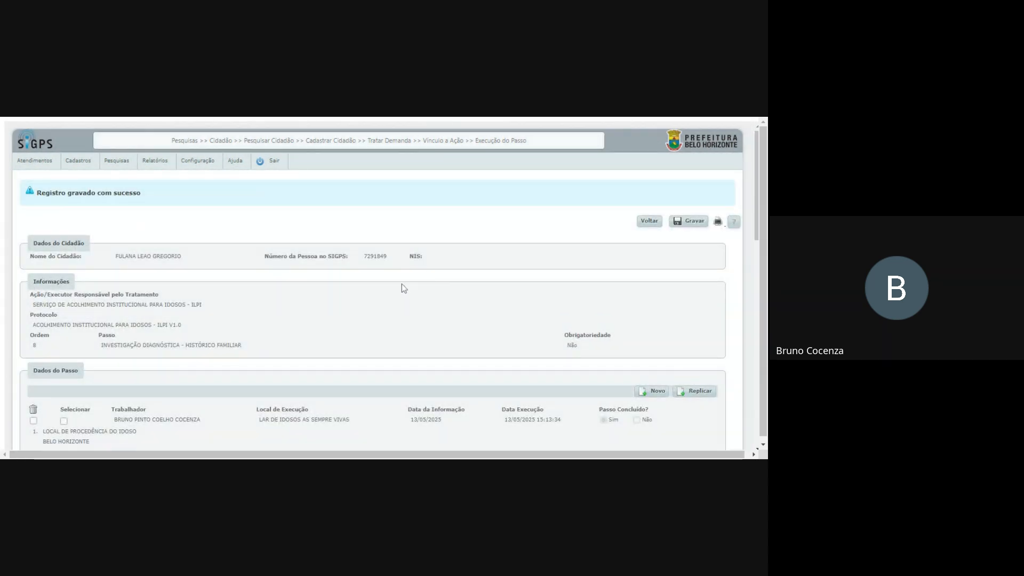
Step: Execute step 9, Registro de Informações Extra-Atendimento, and set the extra-service information date to 12/09/2024
{"action": "scroll", "coordinate": [398, 288], "scroll_direction": "down", "scroll_amount": 2}
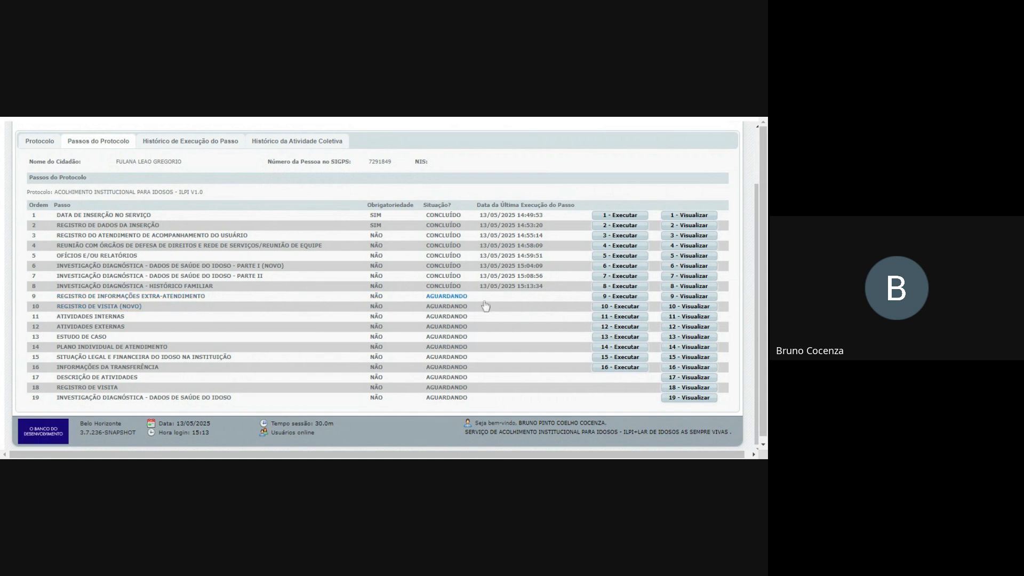
{"action": "left_click", "coordinate": [602, 298]}
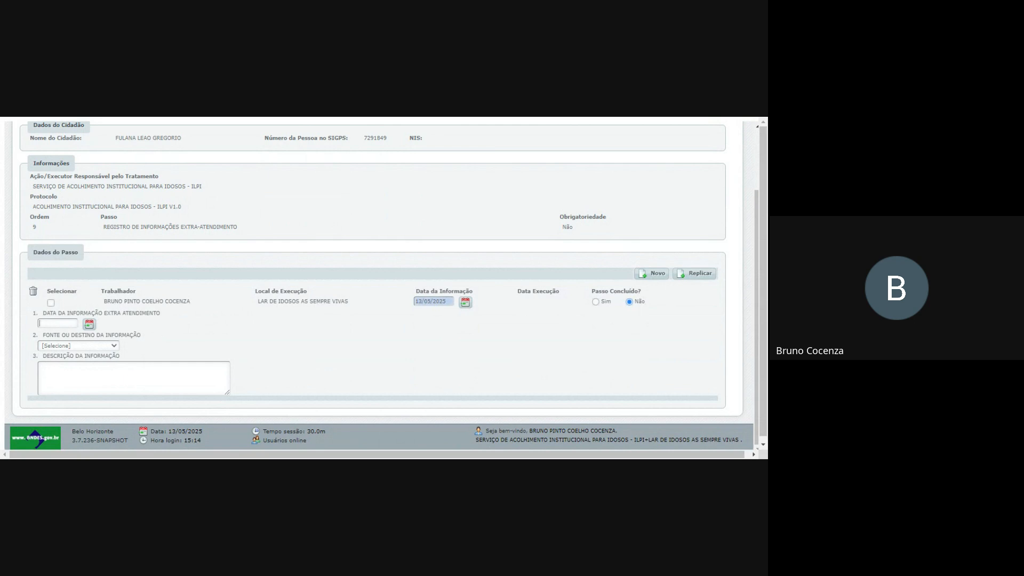
{"action": "type", "text": "/09/20"}
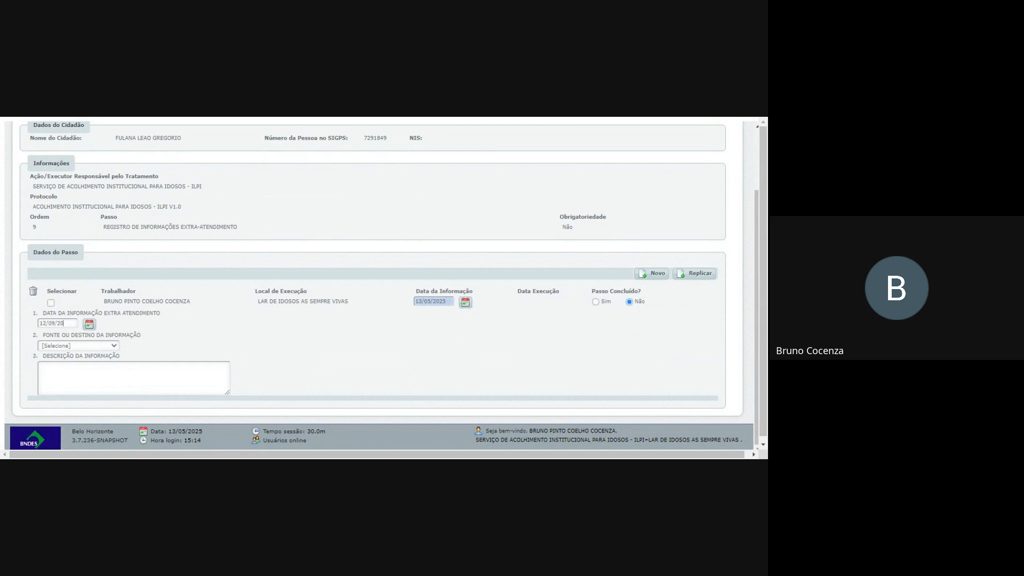
{"action": "type", "text": "24"}
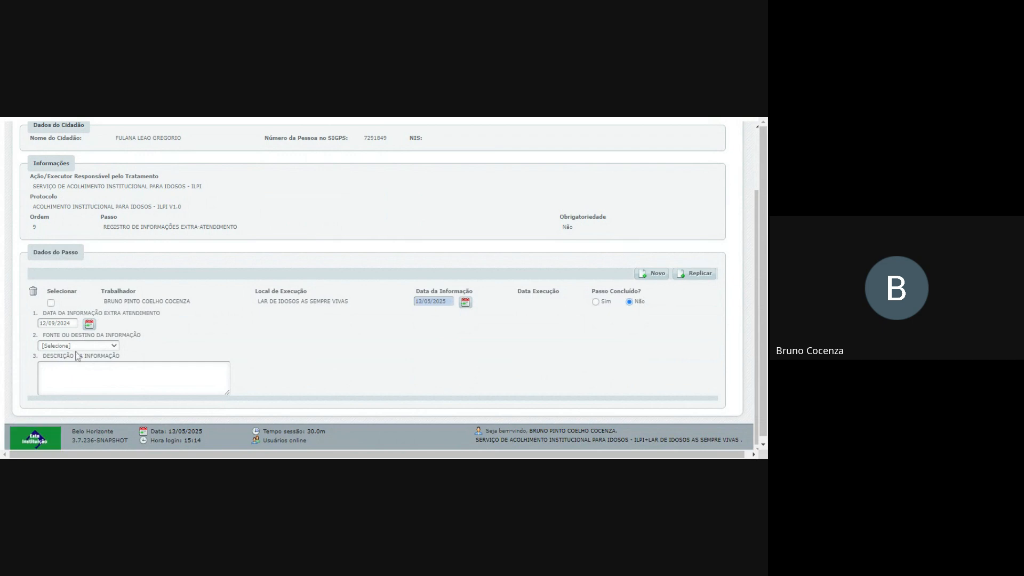
Step: Try VIZINHOS, MINISTÉRIO PÚBLICO, INSTITUIÇÕES DE SAÚDE and INSTITUIÇÃO RELIGIOSA as the information source or destination, ending with DELEGACIA DO IDOSO
{"action": "left_click", "coordinate": [76, 350]}
{"action": "left_click", "coordinate": [80, 389]}
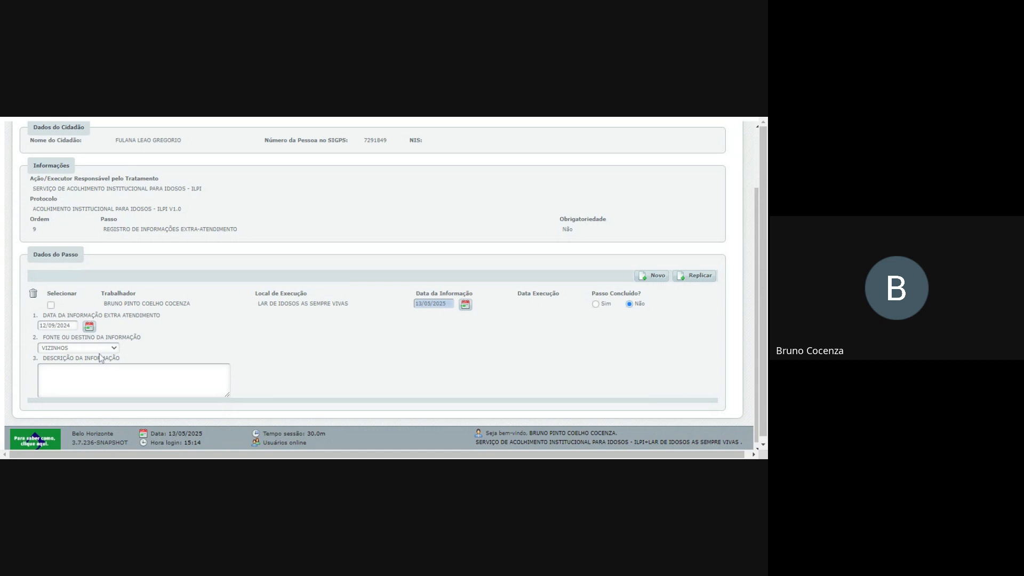
{"action": "left_click", "coordinate": [83, 377]}
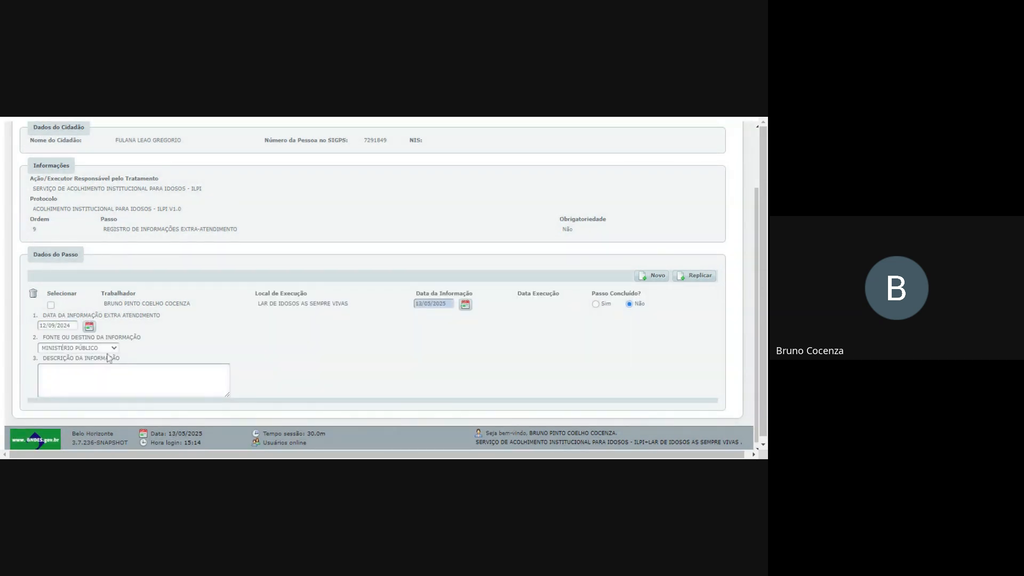
{"action": "left_click", "coordinate": [82, 388]}
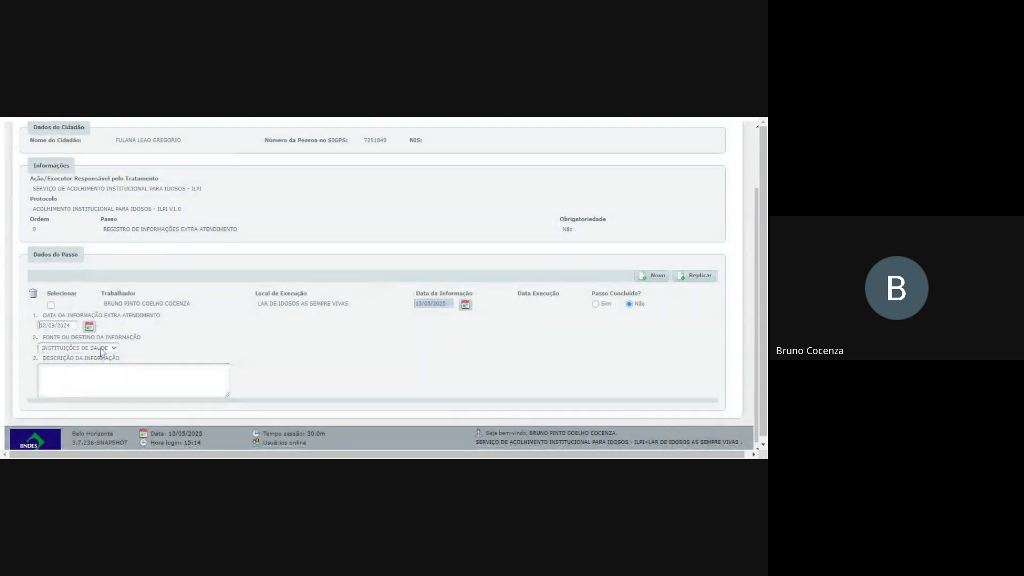
{"action": "left_click", "coordinate": [86, 392]}
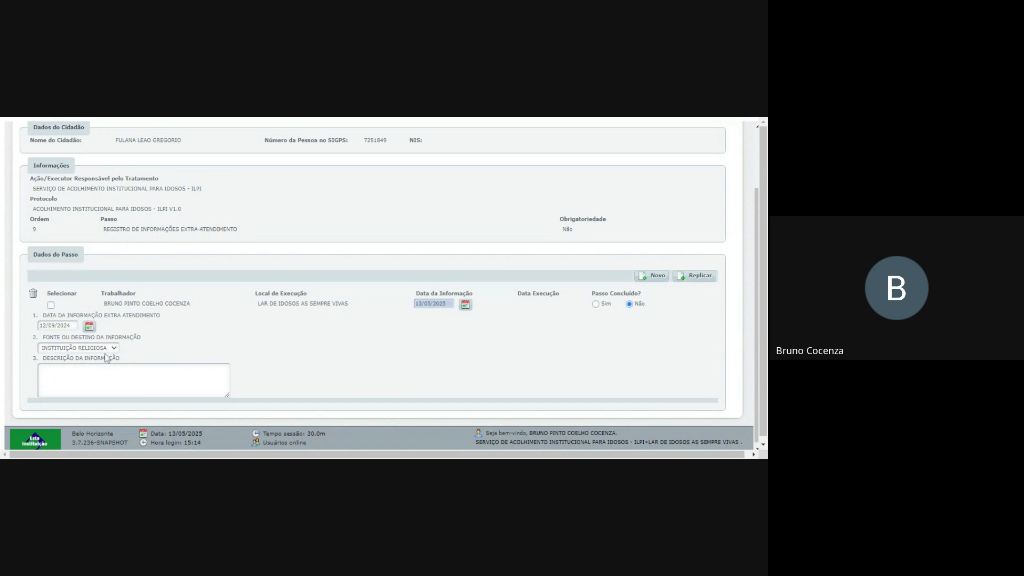
{"action": "left_click", "coordinate": [76, 407]}
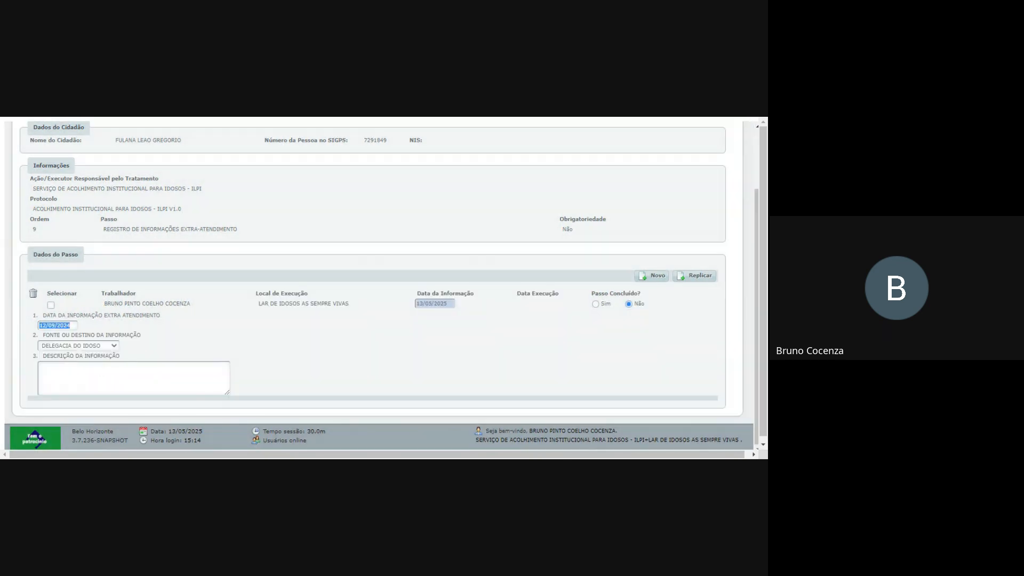
Step: Set the information's source or destination to INSTITUIÇÕES DE SAÚDE and describe it as HDHDGJGJFJFJFHJFHJFHJJ followed by the contact's name and phone number
{"action": "left_click", "coordinate": [87, 356]}
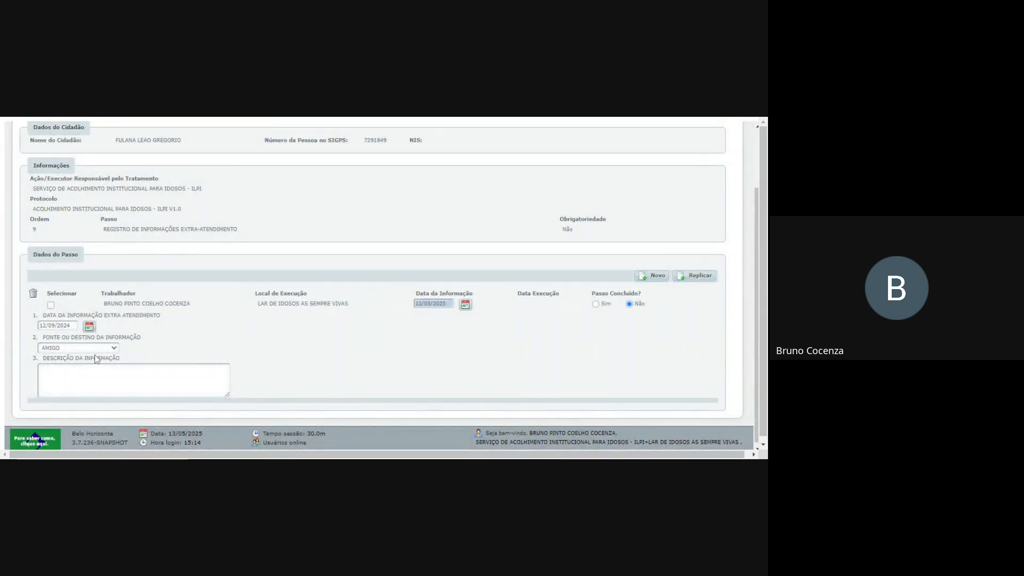
{"action": "left_click", "coordinate": [77, 385]}
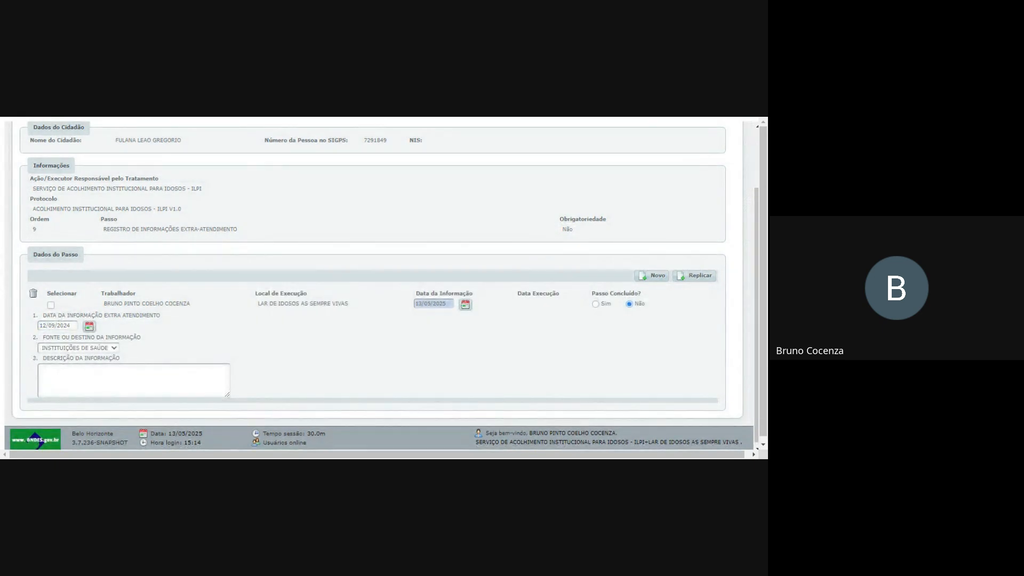
{"action": "type", "text": "HDHDGJGJ"}
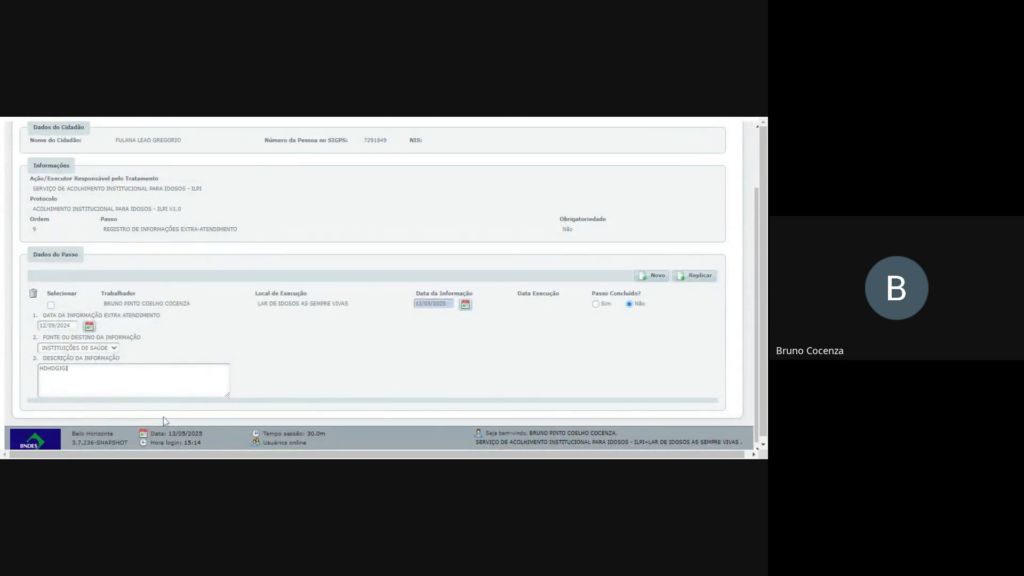
{"action": "type", "text": "FJFJFHJFHJFHJJ - "}
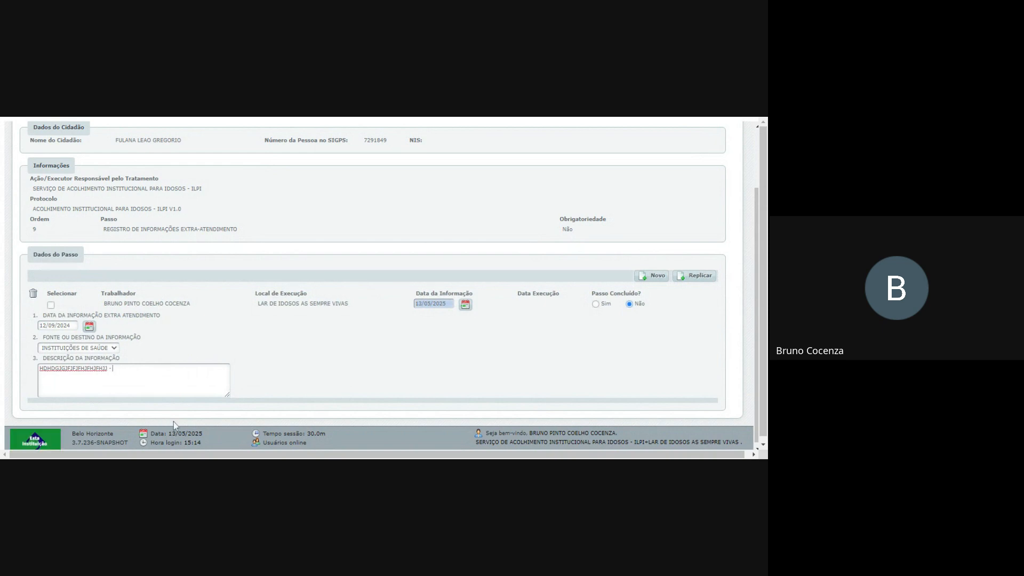
{"action": "type", "text": "FULAN"}
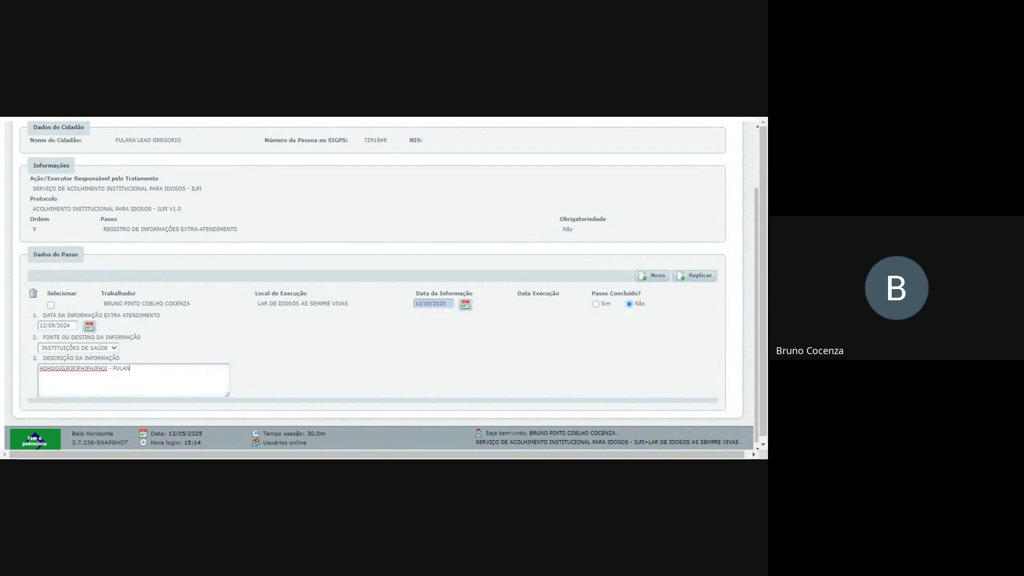
{"action": "type", "text": "A 1111"}
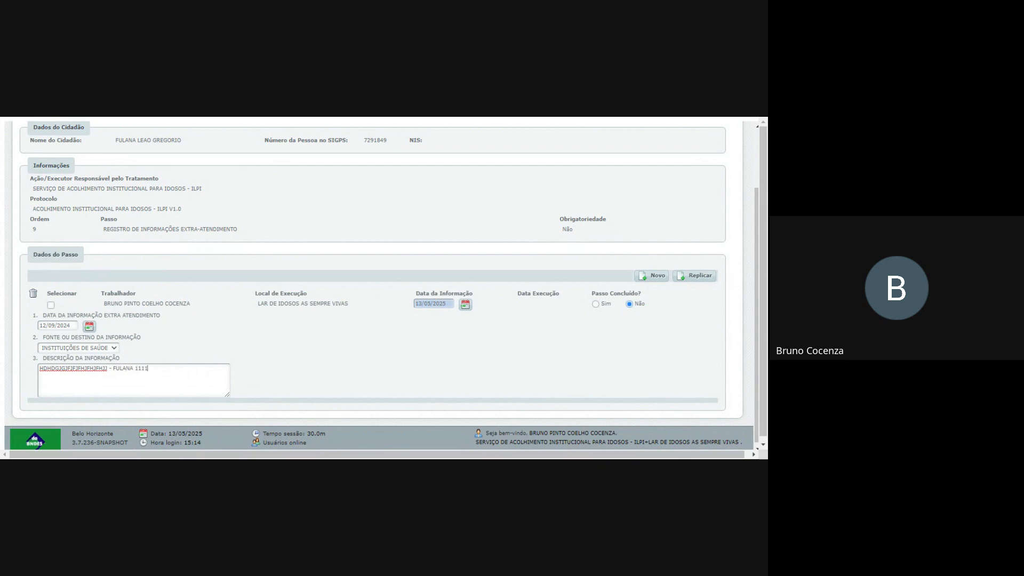
{"action": "type", "text": "-1111"}
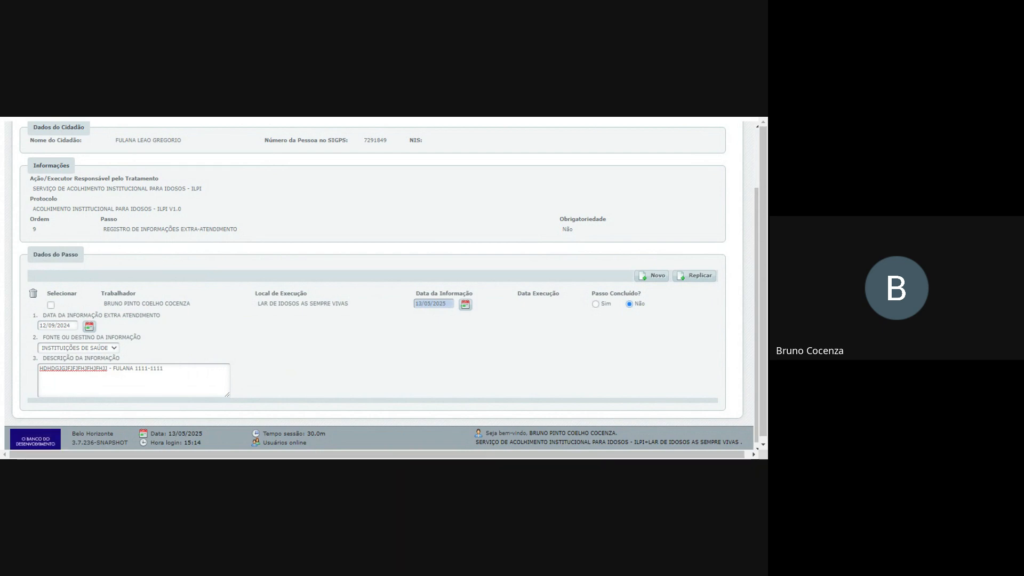
Step: Mark the REGISTRO DE INFORMAÇÕES EXTRA-ATENDIMENTO step as completed (Sim) and save the record
{"action": "left_click_drag", "start_coordinate": [120, 230], "coordinate": [241, 230]}
{"action": "left_click", "coordinate": [314, 229]}
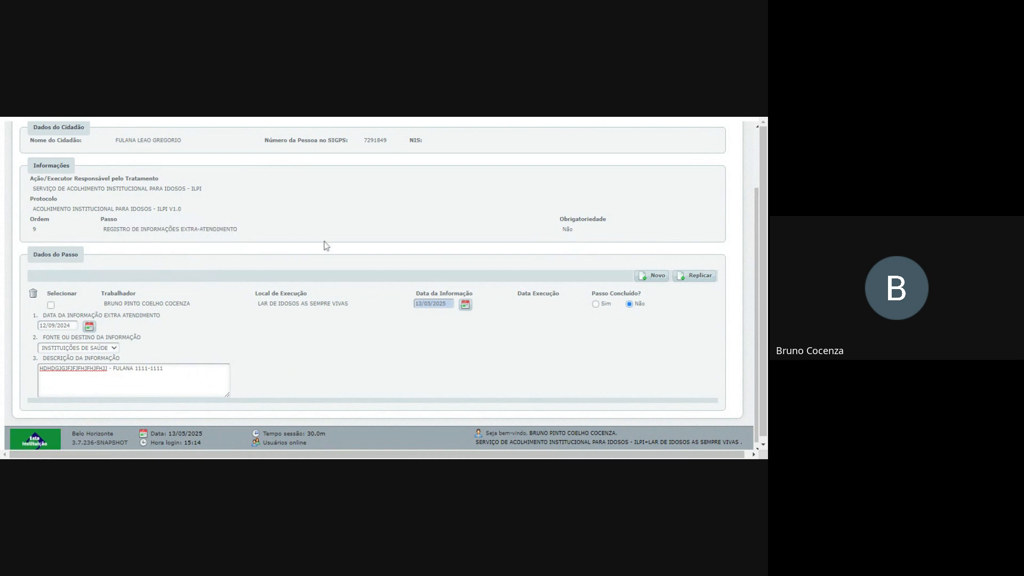
{"action": "left_click", "coordinate": [597, 302]}
{"action": "scroll", "coordinate": [592, 336], "scroll_direction": "up", "scroll_amount": 2}
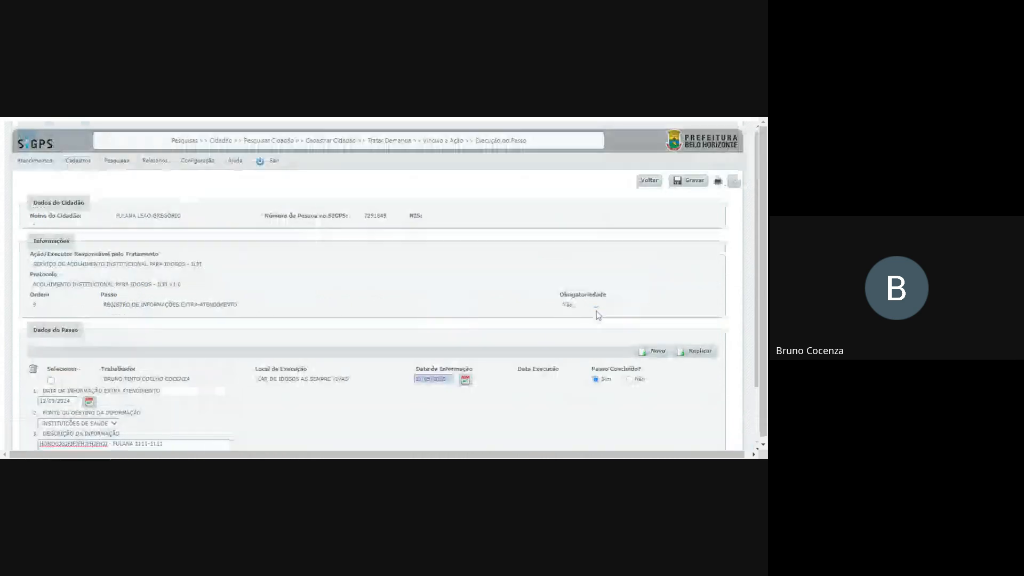
{"action": "left_click", "coordinate": [687, 180]}
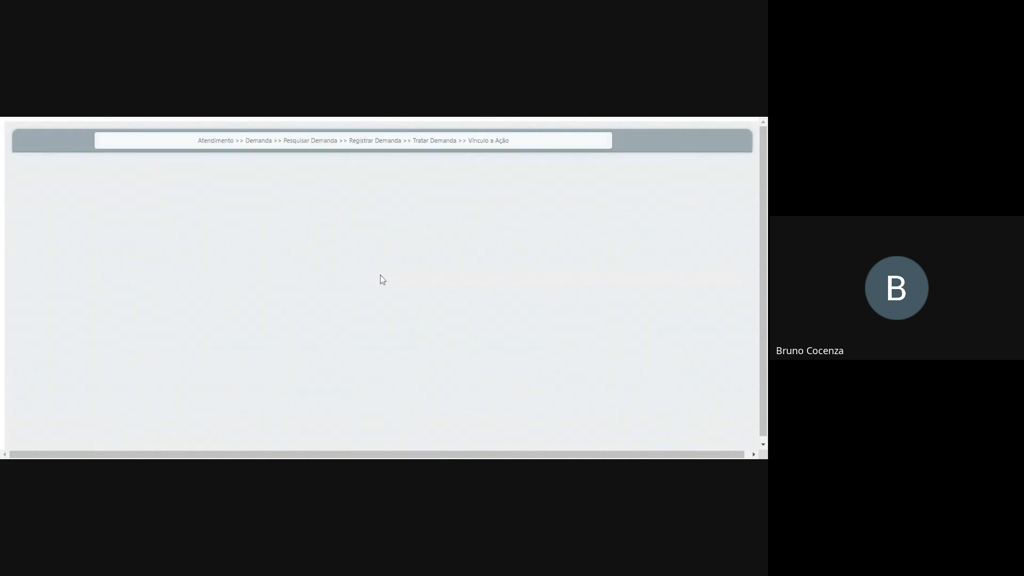
Step: Execute protocol step 10, REGISTRO DE VISITA (NOVO), and look over the questions on its form
{"action": "scroll", "coordinate": [380, 276], "scroll_direction": "down", "scroll_amount": 3}
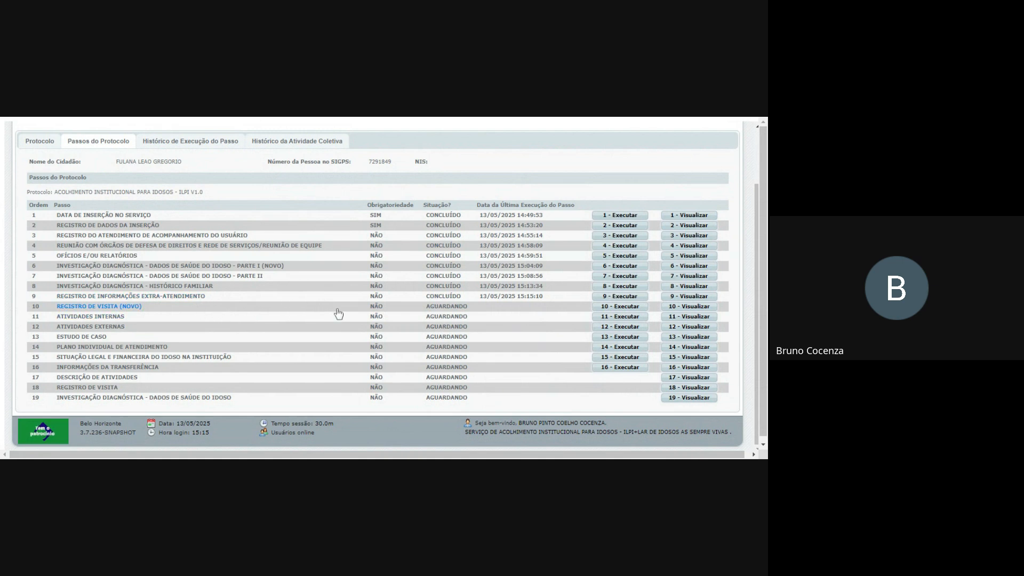
{"action": "left_click", "coordinate": [610, 307]}
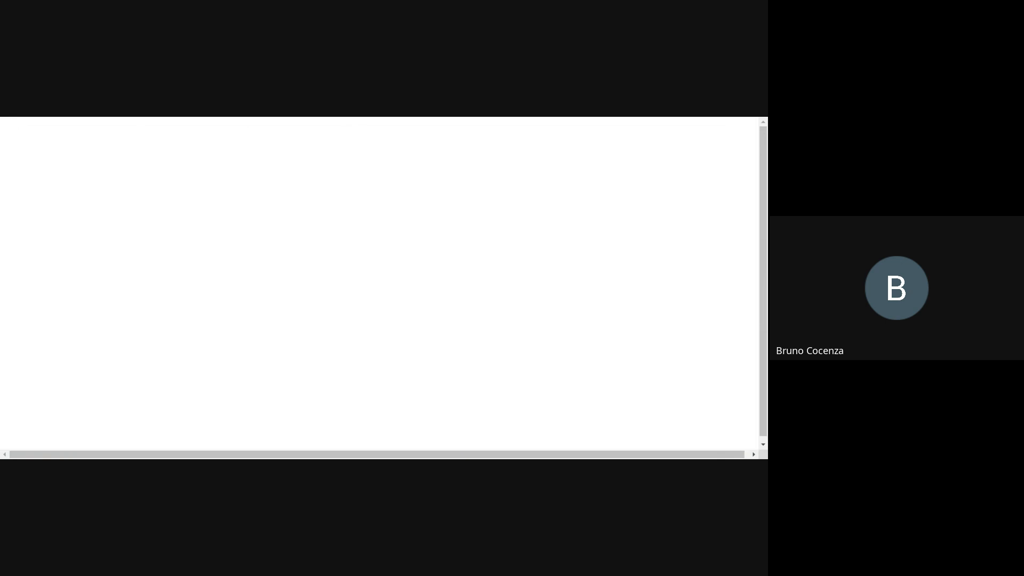
{"action": "scroll", "coordinate": [338, 300], "scroll_direction": "down", "scroll_amount": 5}
{"action": "scroll", "coordinate": [41, 300], "scroll_direction": "up", "scroll_amount": 4}
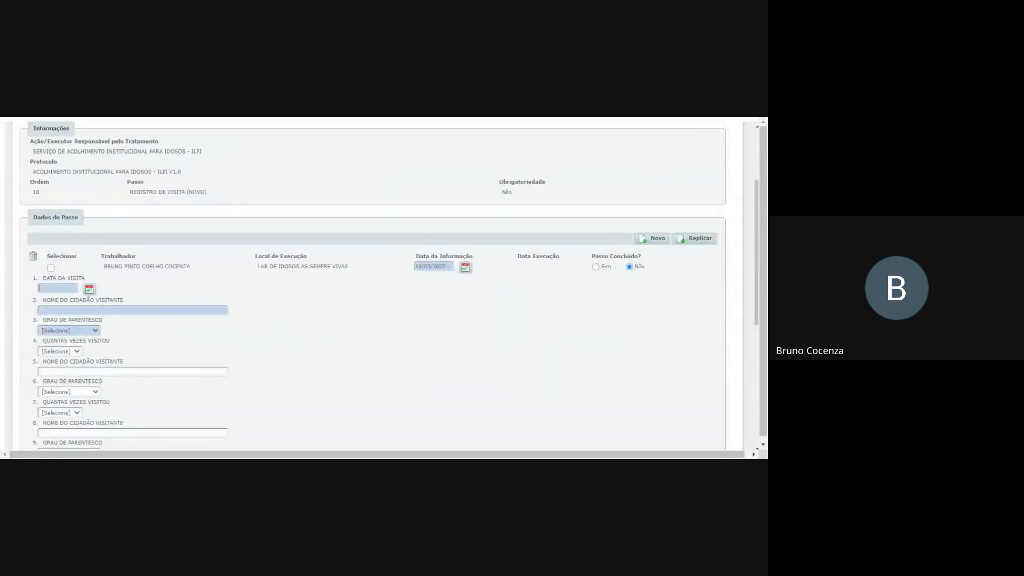
{"action": "scroll", "coordinate": [59, 306], "scroll_direction": "down", "scroll_amount": 7}
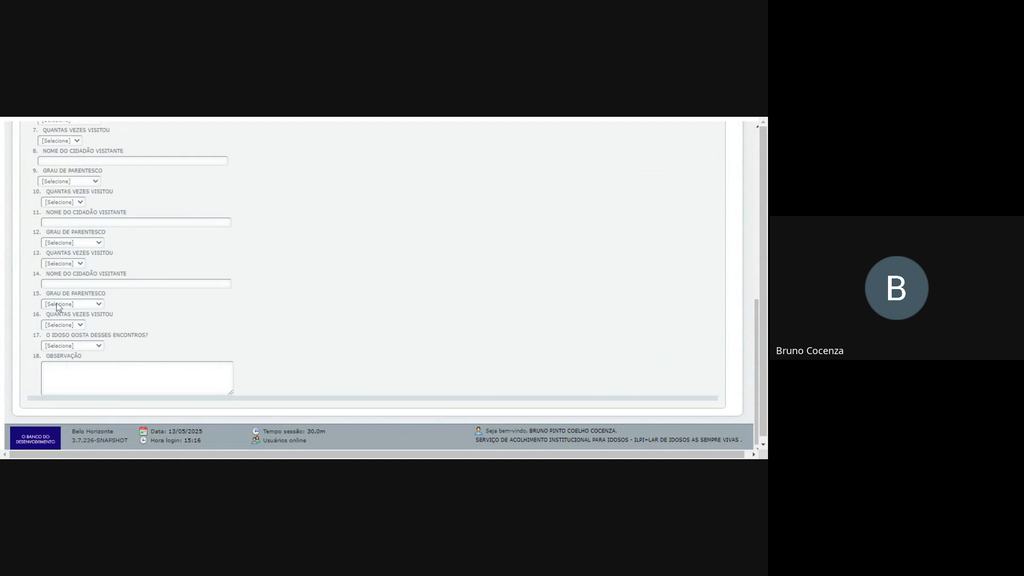
{"action": "scroll", "coordinate": [59, 306], "scroll_direction": "up", "scroll_amount": 5}
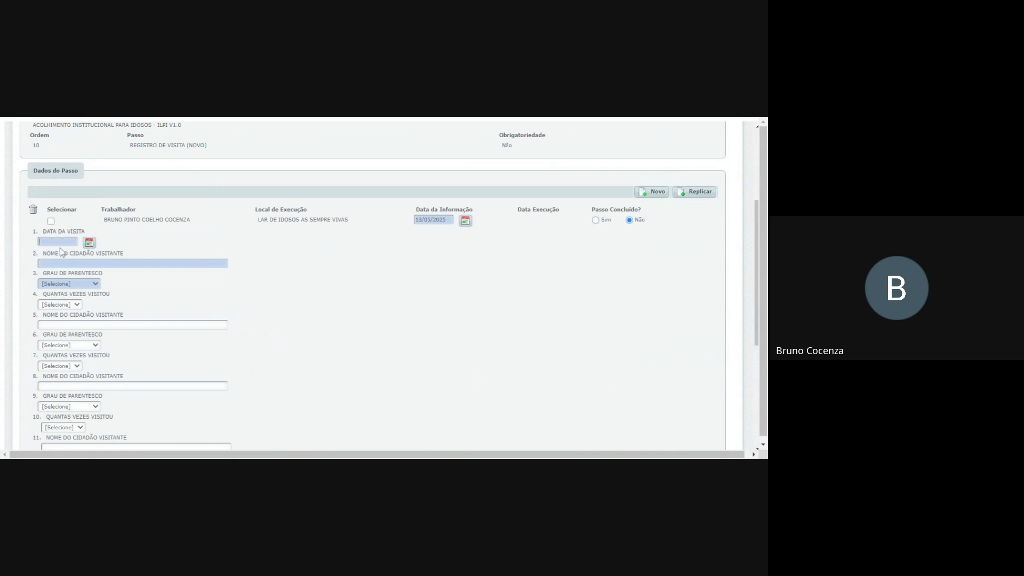
Step: Enter visit date 23/05/2024 and register the first visitor as HHDGJFJHKGGJLHLHKLH with relationship FILHO(A)
{"action": "type", "text": "23/05/2024"}
{"action": "type", "text": "HHDGJFJHKGGJLHLHKLH"}
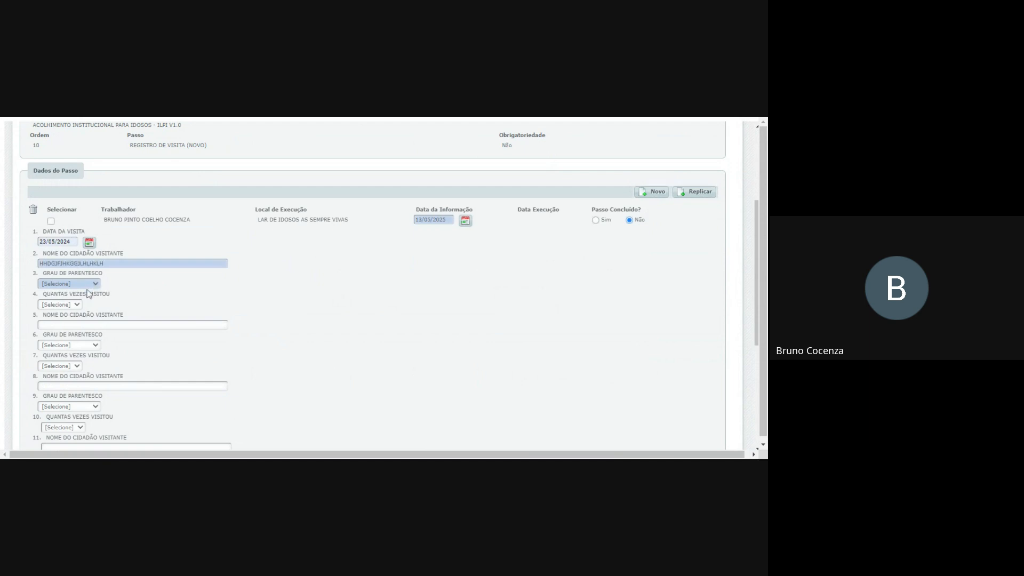
{"action": "left_click", "coordinate": [70, 283]}
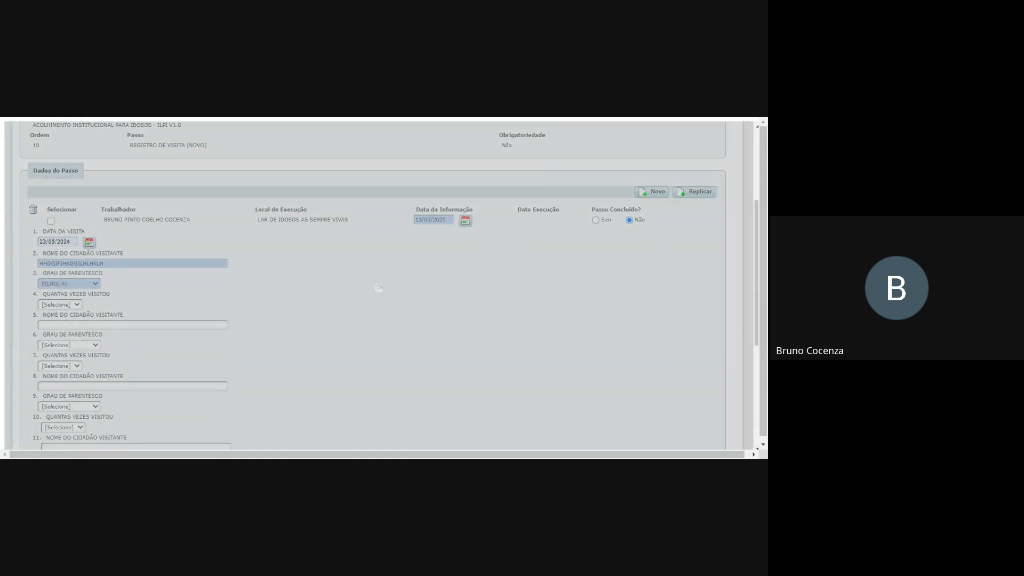
{"action": "left_click", "coordinate": [71, 324]}
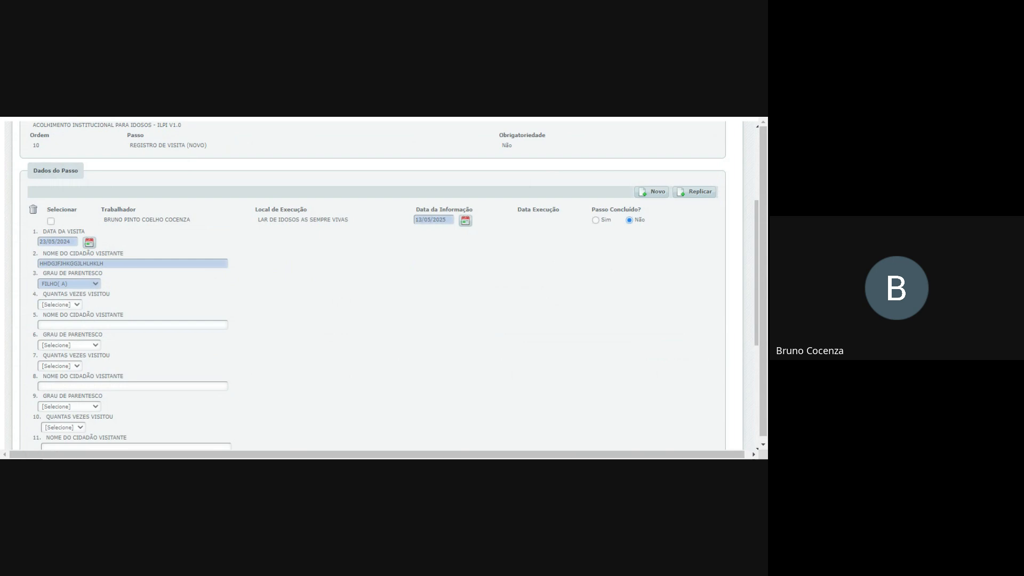
{"action": "left_click_drag", "start_coordinate": [47, 293], "coordinate": [109, 294]}
{"action": "left_click", "coordinate": [40, 403]}
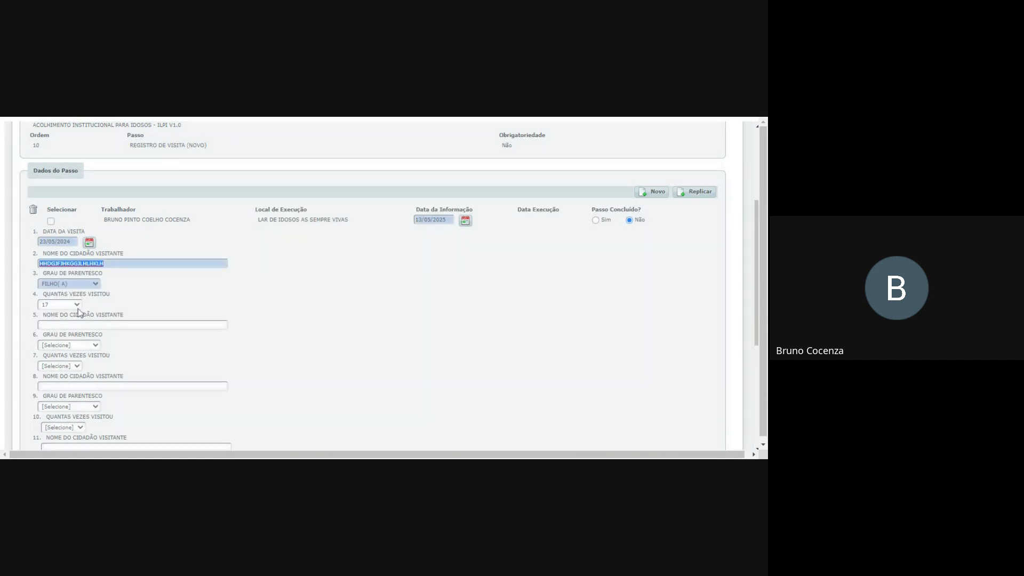
{"action": "left_click", "coordinate": [76, 304]}
{"action": "left_click", "coordinate": [62, 321]}
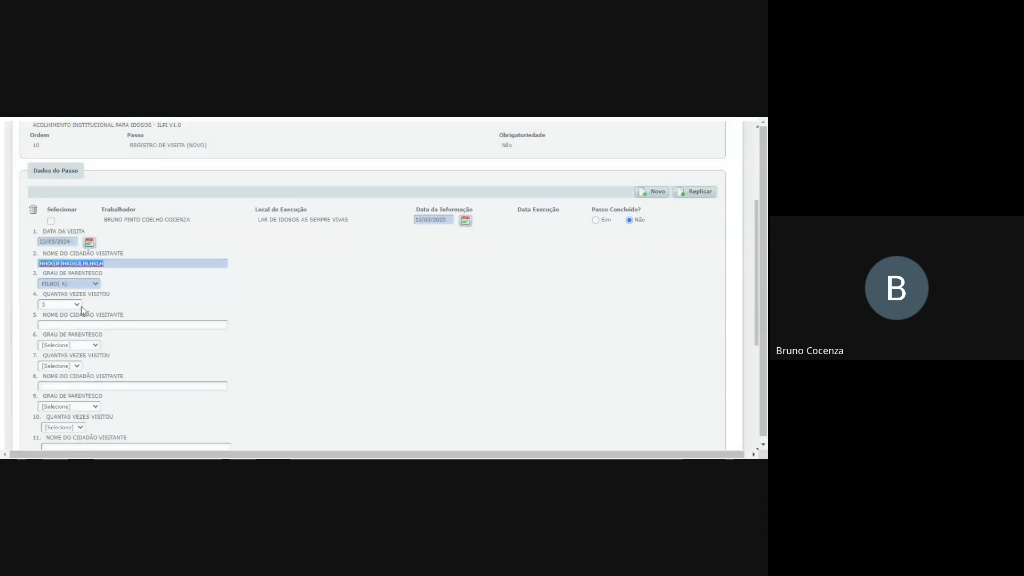
{"action": "left_click", "coordinate": [81, 305]}
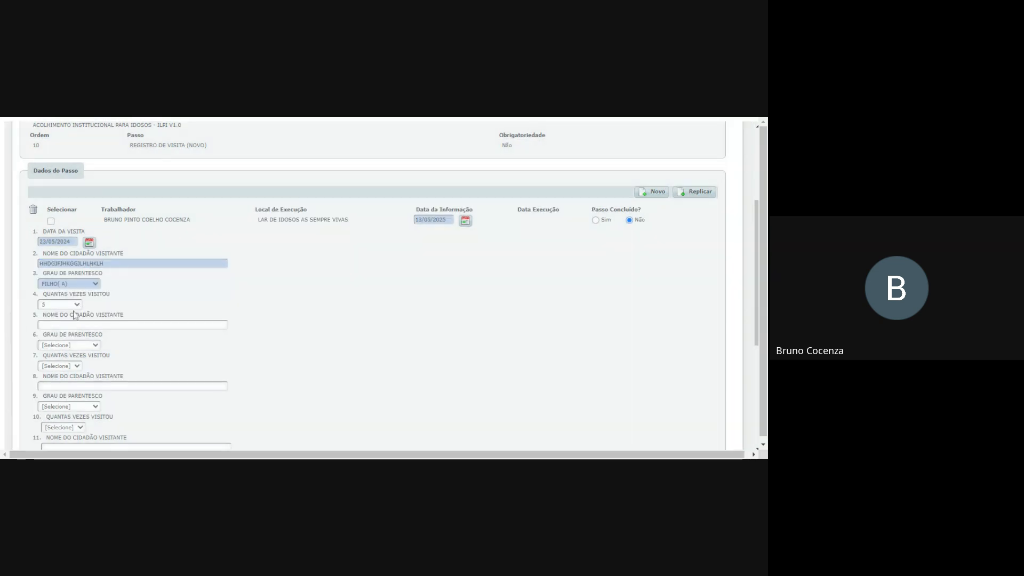
{"action": "left_click", "coordinate": [55, 368]}
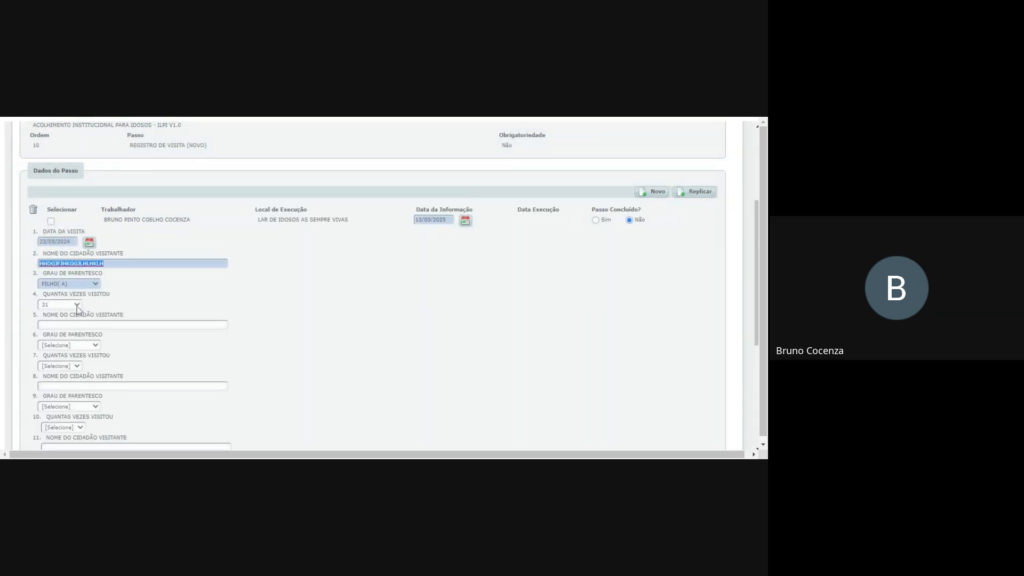
Step: Set the number of visits made by the first visitor to 5
{"action": "left_click", "coordinate": [79, 317]}
{"action": "left_click", "coordinate": [55, 349]}
{"action": "left_click_drag", "start_coordinate": [47, 253], "coordinate": [110, 254]}
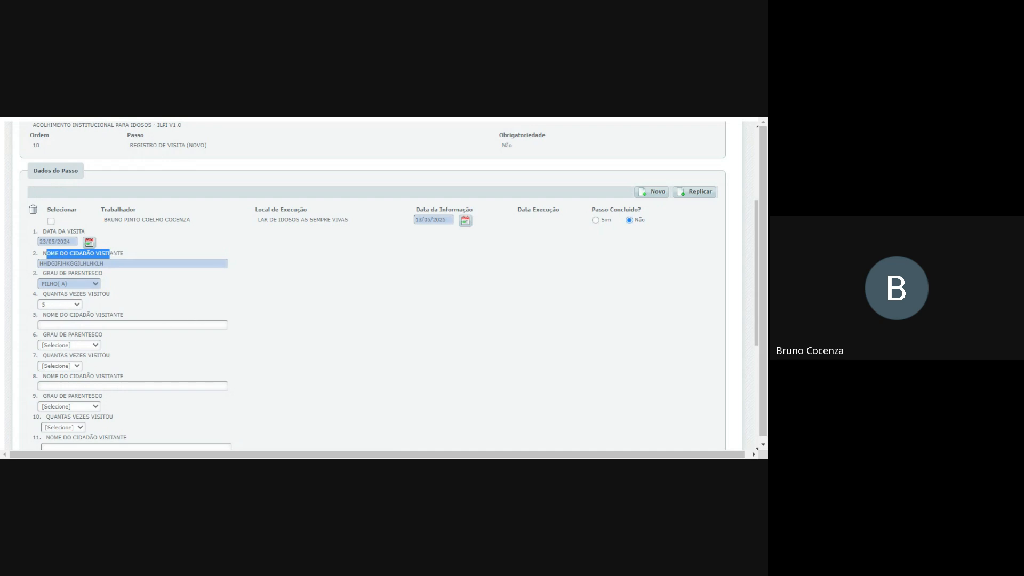
Step: Register a second visitor as FJFJHKKGJKGJGJKJGGJ with relationship SOBRINHO and 3 visits
{"action": "left_click", "coordinate": [133, 324]}
{"action": "type", "text": "FJFJHKKGJKGJGJK"}
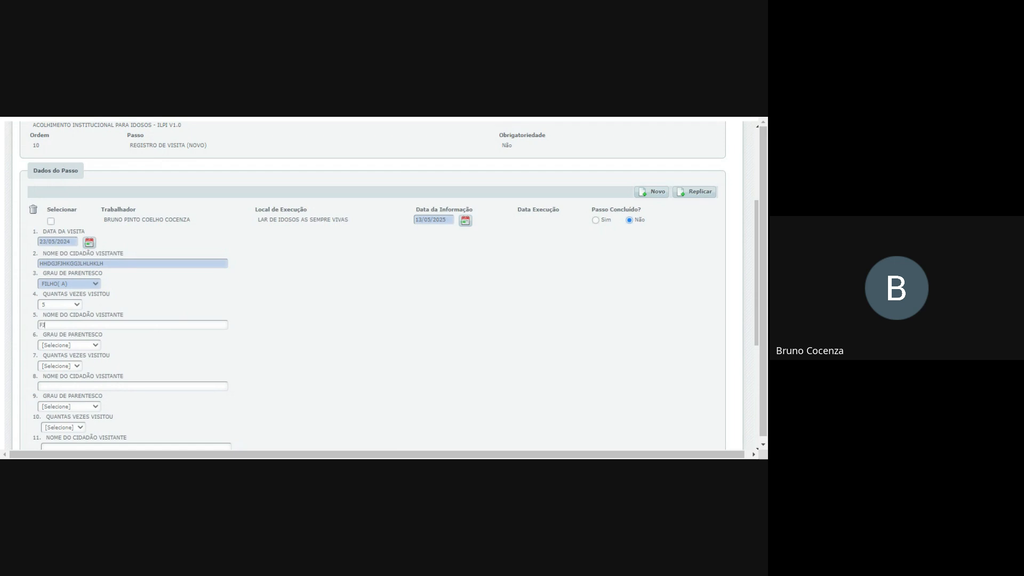
{"action": "type", "text": "JGGJ"}
{"action": "left_click", "coordinate": [81, 352]}
{"action": "left_click", "coordinate": [53, 375]}
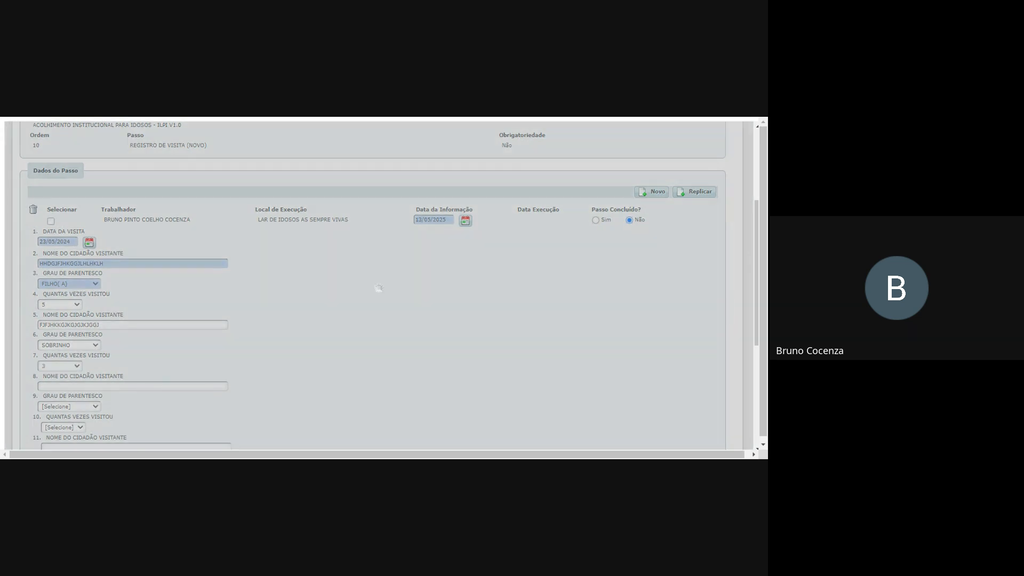
Step: Leave the remaining visitor entries blank and answer SIM to question 17, O IDOSO GOSTA DESSES ENCONTROS?
{"action": "scroll", "coordinate": [226, 362], "scroll_direction": "down", "scroll_amount": 2}
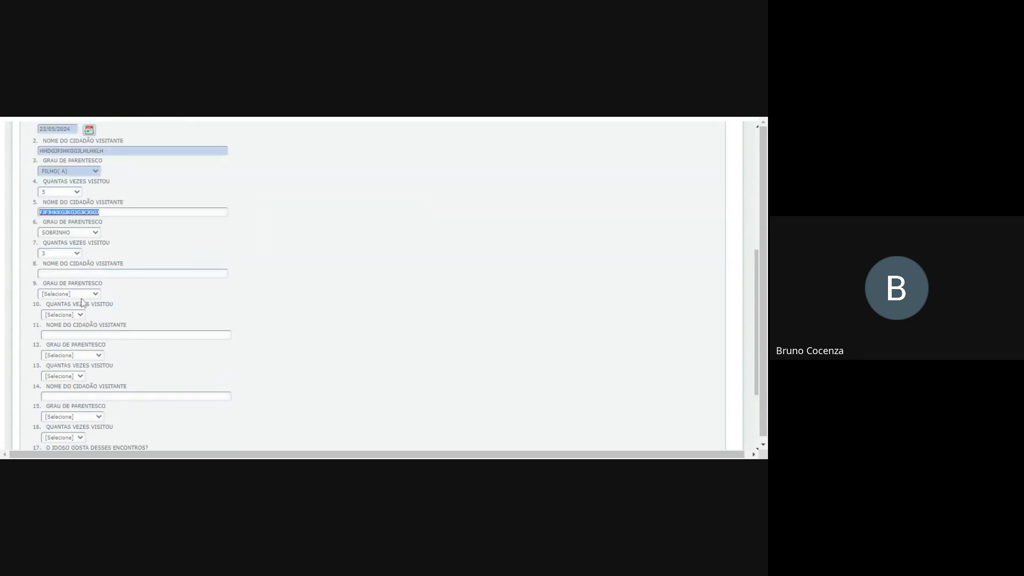
{"action": "left_click_drag", "start_coordinate": [46, 264], "coordinate": [91, 263]}
{"action": "scroll", "coordinate": [373, 287], "scroll_direction": "down", "scroll_amount": 3}
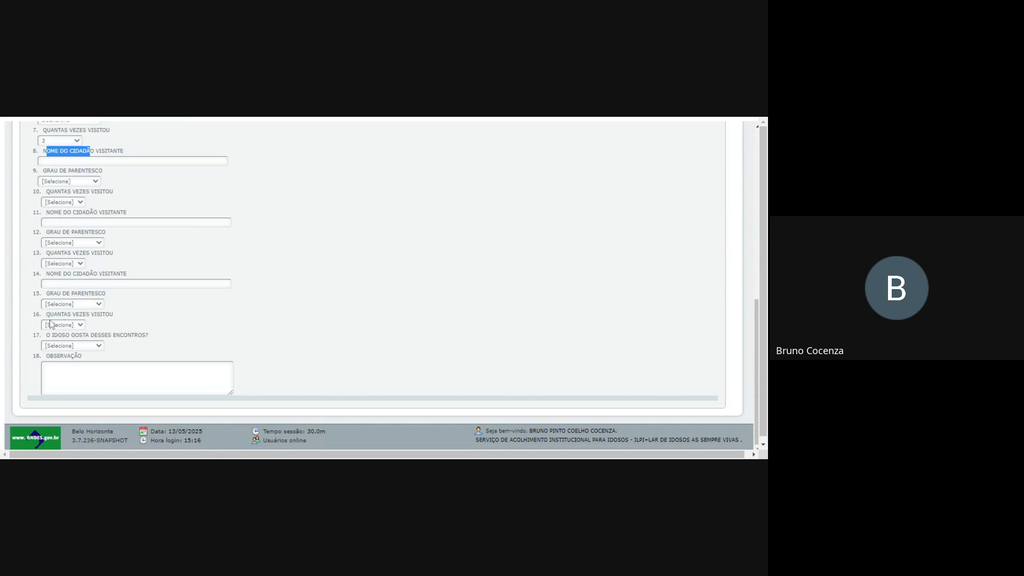
{"action": "left_click_drag", "start_coordinate": [54, 314], "coordinate": [89, 335]}
{"action": "left_click", "coordinate": [179, 312]}
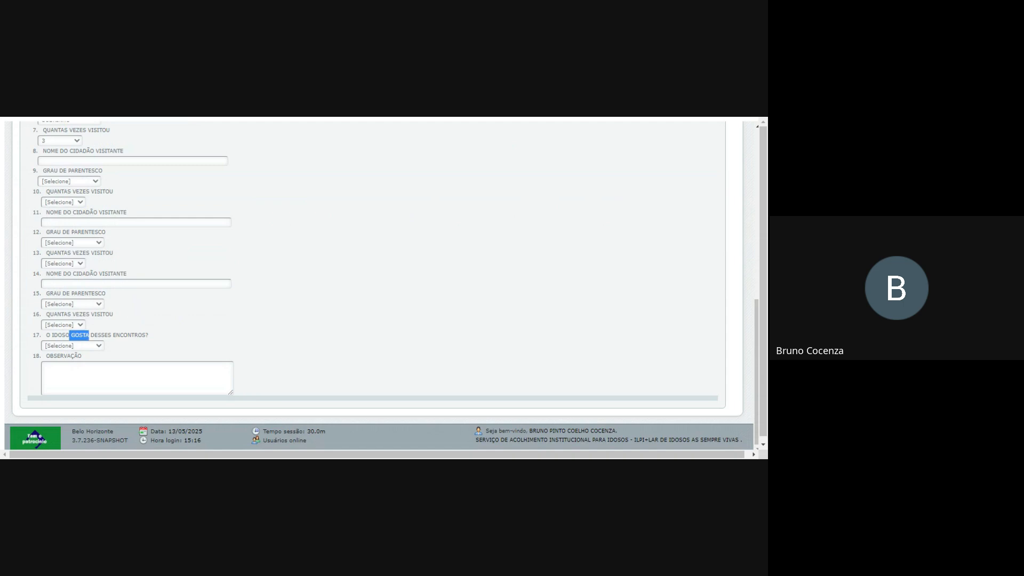
{"action": "left_click", "coordinate": [161, 336]}
{"action": "left_click", "coordinate": [59, 363]}
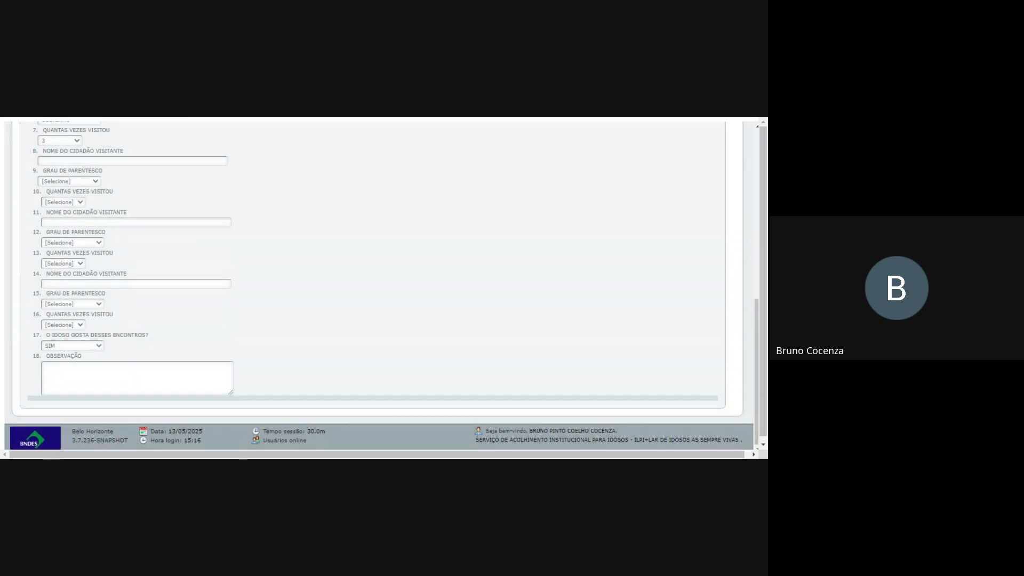
Step: Fill in the visit's OBSERVAÇÃO with the sample text KGKGKGKGKGKGKGHKGKJJKJKKK
{"action": "scroll", "coordinate": [79, 401], "scroll_direction": "down", "scroll_amount": 4}
{"action": "left_click_drag", "start_coordinate": [108, 335], "coordinate": [156, 341]}
{"action": "left_click", "coordinate": [137, 378]}
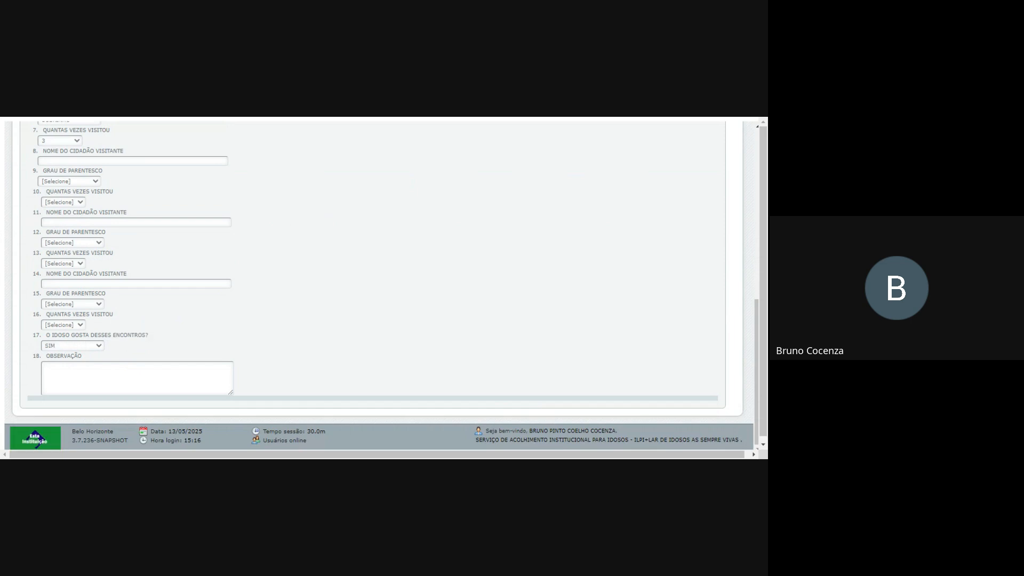
{"action": "type", "text": "KGKGKGKGKGKGKGHKGK"}
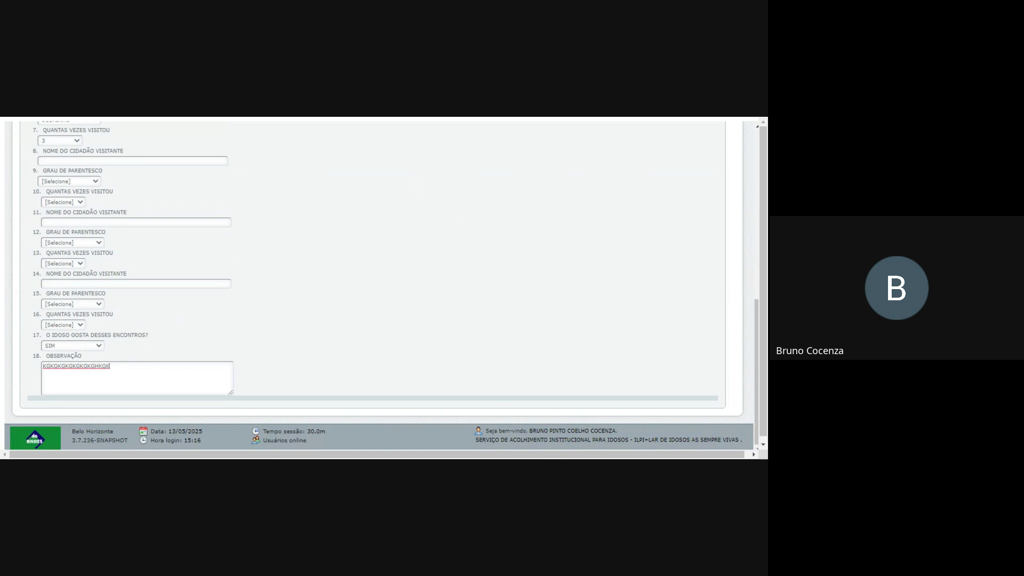
{"action": "type", "text": "JJKJKKK"}
Step: Mark the REGISTRO DE VISITA (NOVO) step as completed (Sim), save it, and review the saved answers
{"action": "scroll", "coordinate": [326, 314], "scroll_direction": "up", "scroll_amount": 5}
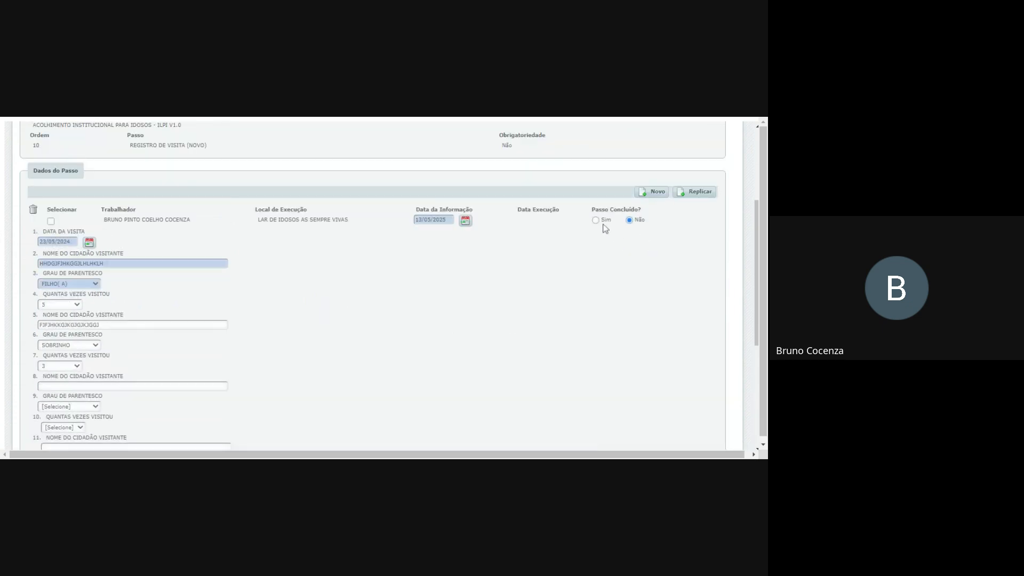
{"action": "left_click", "coordinate": [596, 219]}
{"action": "scroll", "coordinate": [601, 267], "scroll_direction": "up", "scroll_amount": 3}
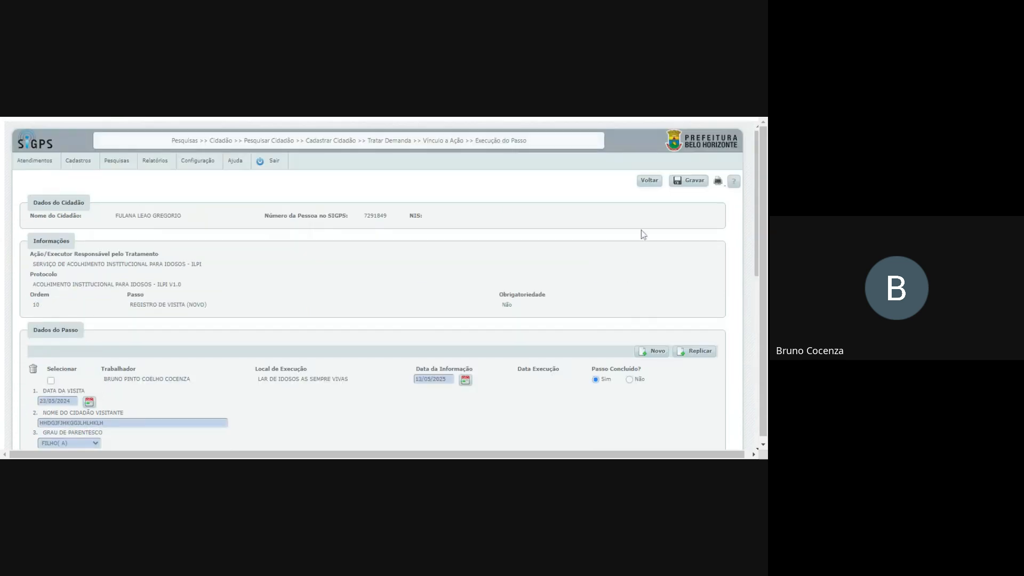
{"action": "left_click", "coordinate": [692, 180]}
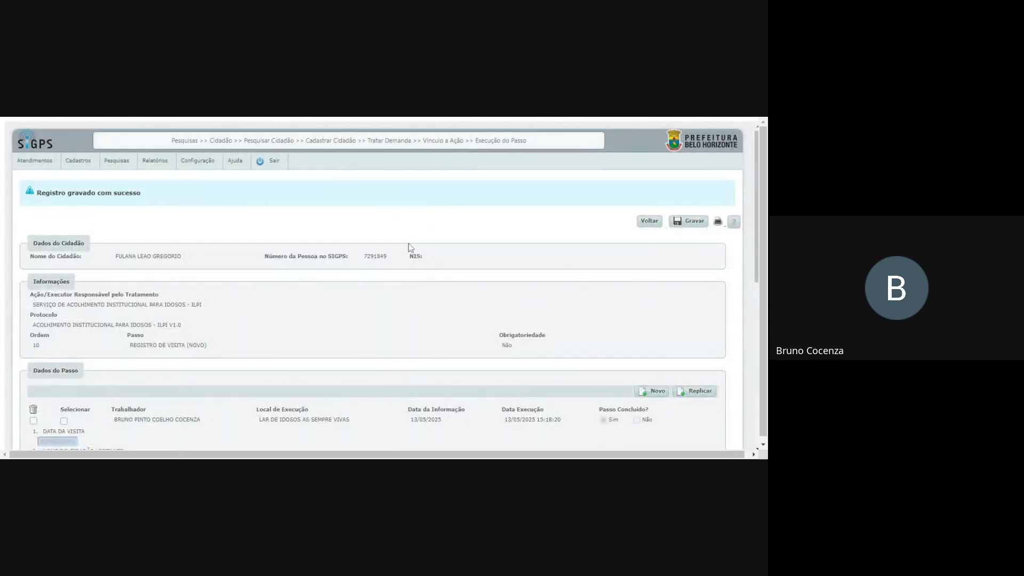
{"action": "scroll", "coordinate": [400, 244], "scroll_direction": "down", "scroll_amount": 5}
{"action": "scroll", "coordinate": [39, 220], "scroll_direction": "up", "scroll_amount": 1}
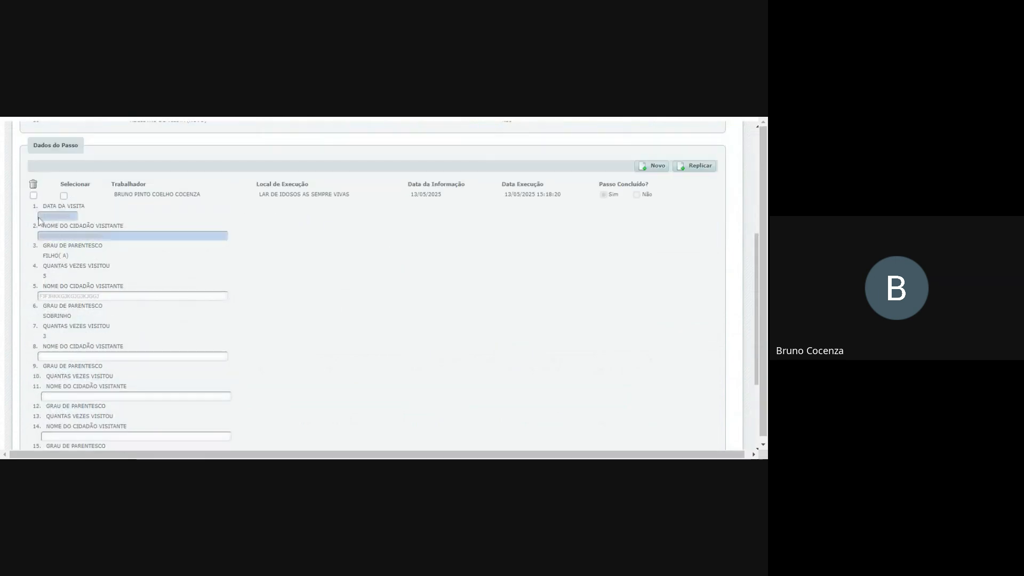
Step: Review the visit date and visitor answers of the saved REGISTRO DE VISITA (NOVO) record
{"action": "left_click_drag", "start_coordinate": [41, 217], "coordinate": [70, 219]}
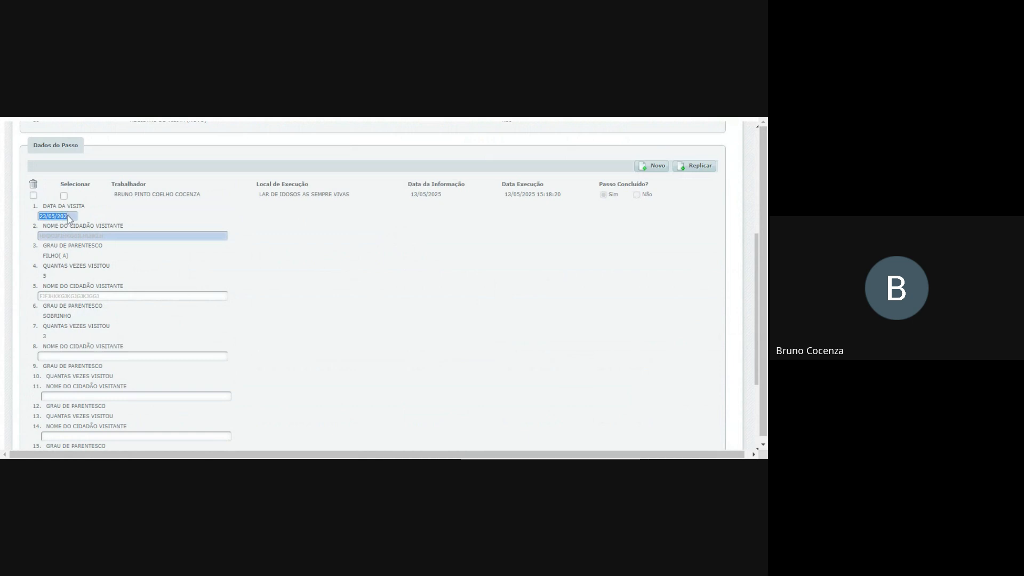
{"action": "left_click", "coordinate": [341, 323]}
{"action": "scroll", "coordinate": [321, 319], "scroll_direction": "up", "scroll_amount": 5}
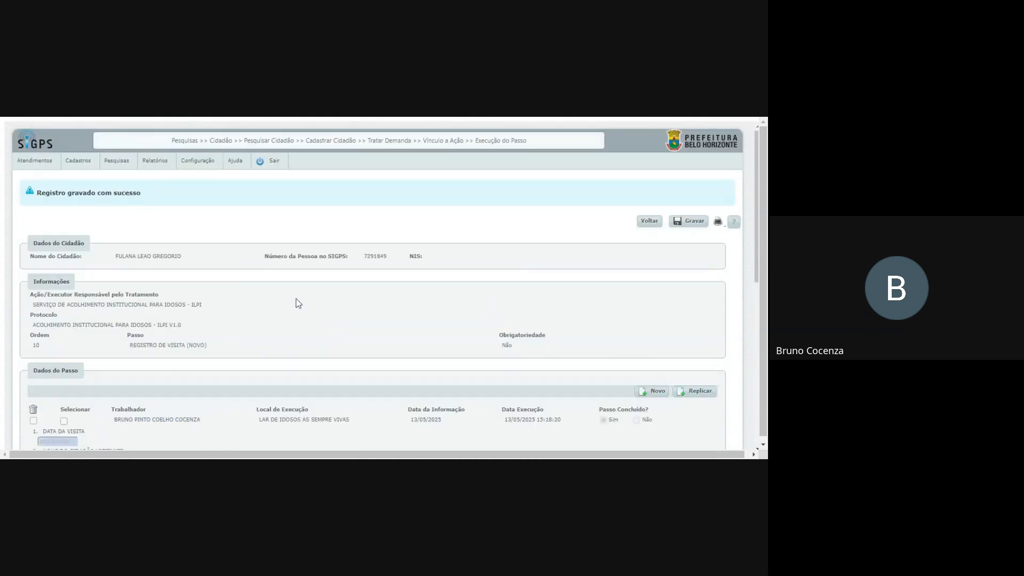
{"action": "scroll", "coordinate": [297, 300], "scroll_direction": "down", "scroll_amount": 4}
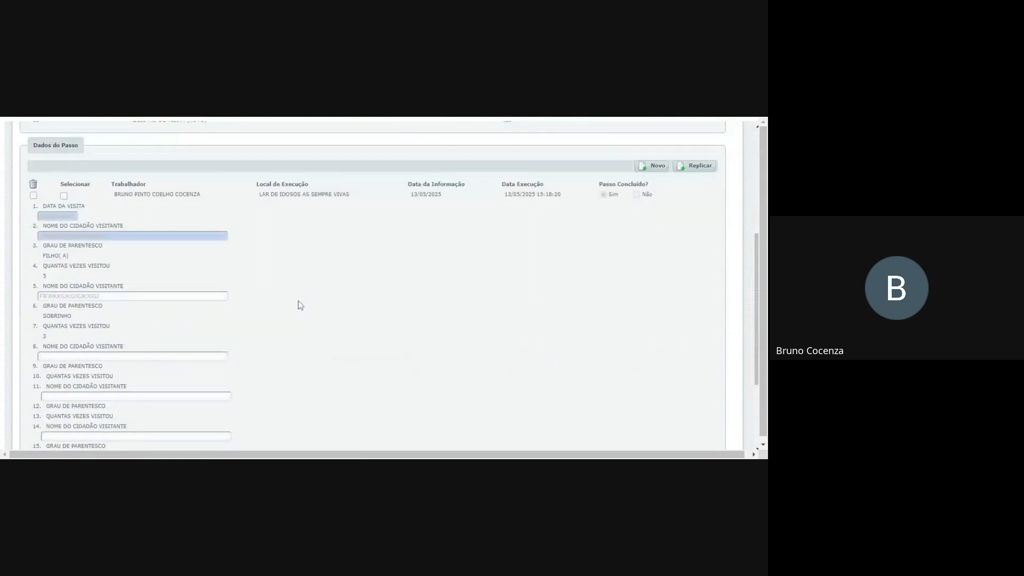
{"action": "scroll", "coordinate": [298, 307], "scroll_direction": "up", "scroll_amount": 2}
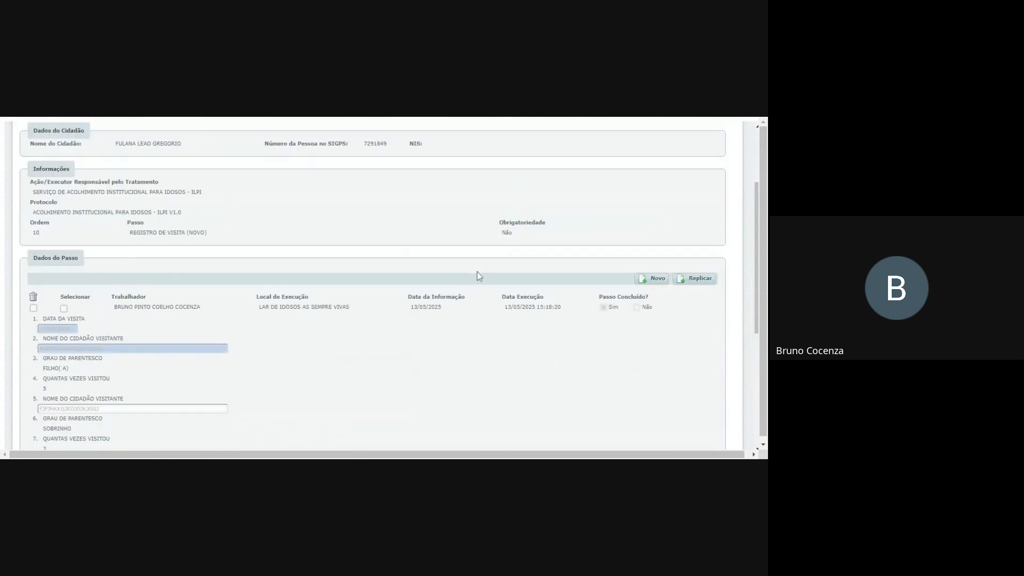
Step: Add a new blank visit record to the step and look over its questions above the earlier record
{"action": "left_click", "coordinate": [657, 279]}
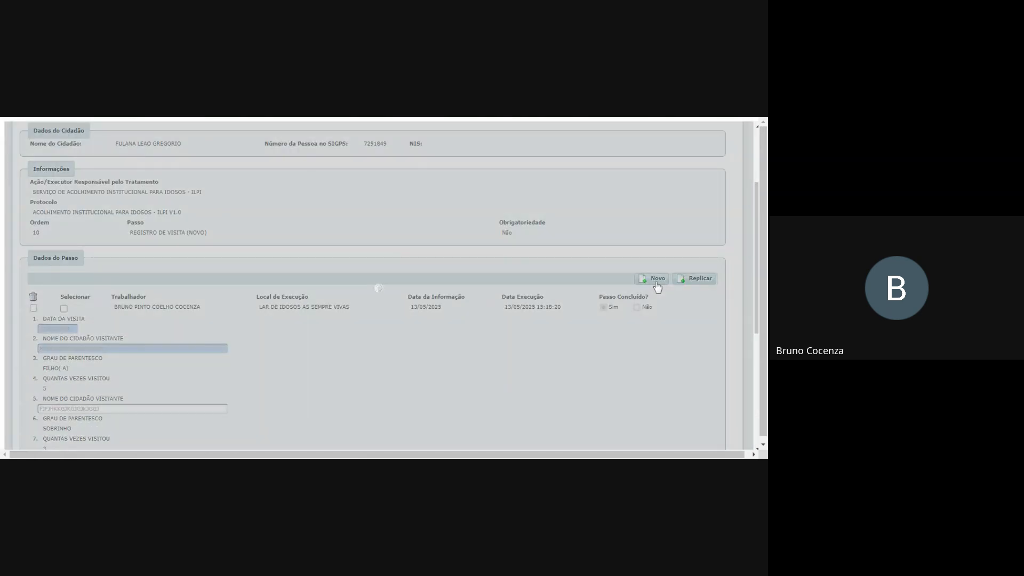
{"action": "scroll", "coordinate": [71, 272], "scroll_direction": "down", "scroll_amount": 2}
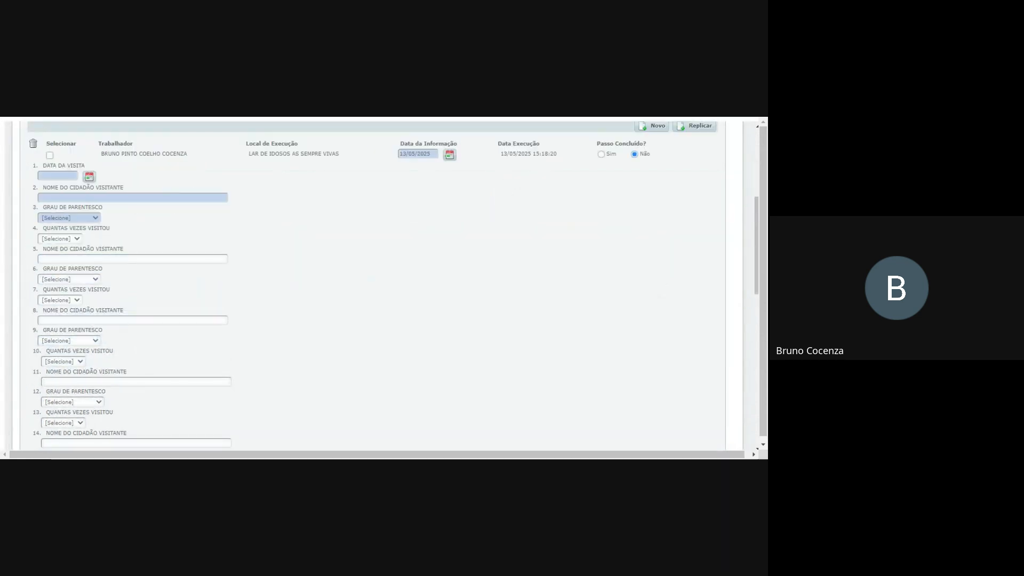
{"action": "scroll", "coordinate": [51, 237], "scroll_direction": "down", "scroll_amount": 5}
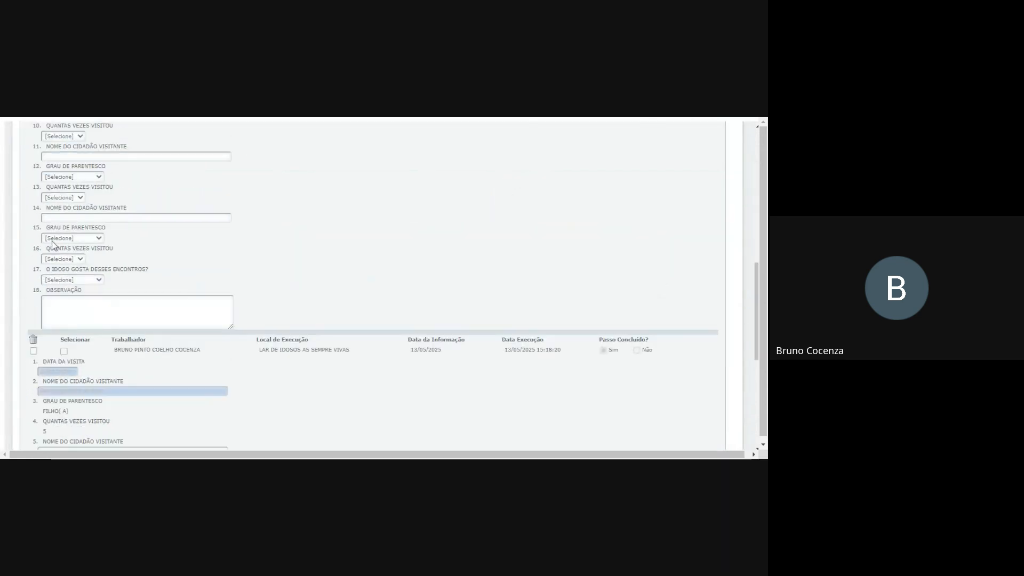
{"action": "scroll", "coordinate": [101, 258], "scroll_direction": "down", "scroll_amount": 1}
{"action": "left_click_drag", "start_coordinate": [117, 237], "coordinate": [92, 278]}
{"action": "left_click_drag", "start_coordinate": [40, 259], "coordinate": [64, 260]}
{"action": "scroll", "coordinate": [95, 261], "scroll_direction": "down", "scroll_amount": 3}
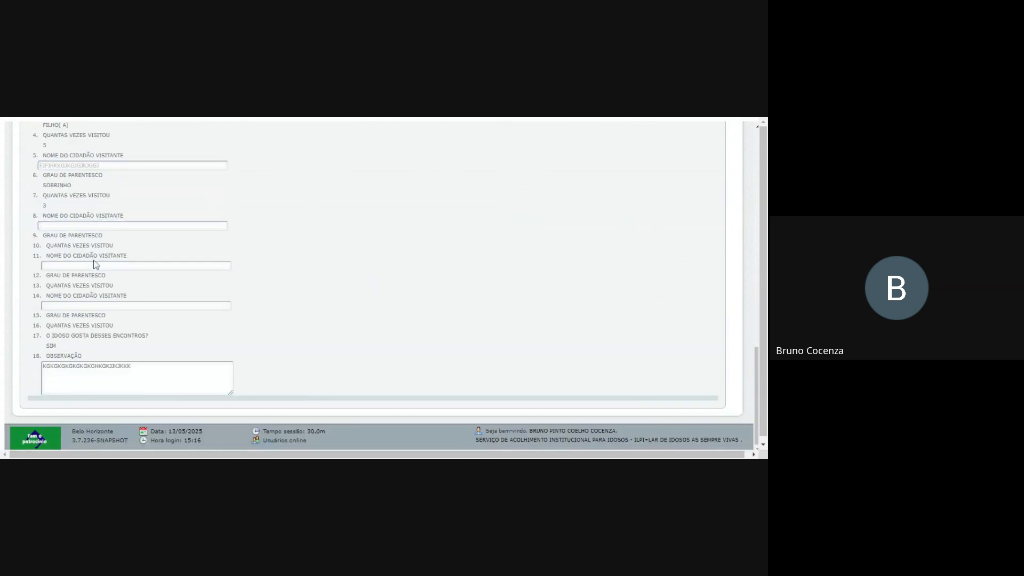
{"action": "scroll", "coordinate": [94, 260], "scroll_direction": "up", "scroll_amount": 3}
{"action": "scroll", "coordinate": [94, 265], "scroll_direction": "up", "scroll_amount": 8}
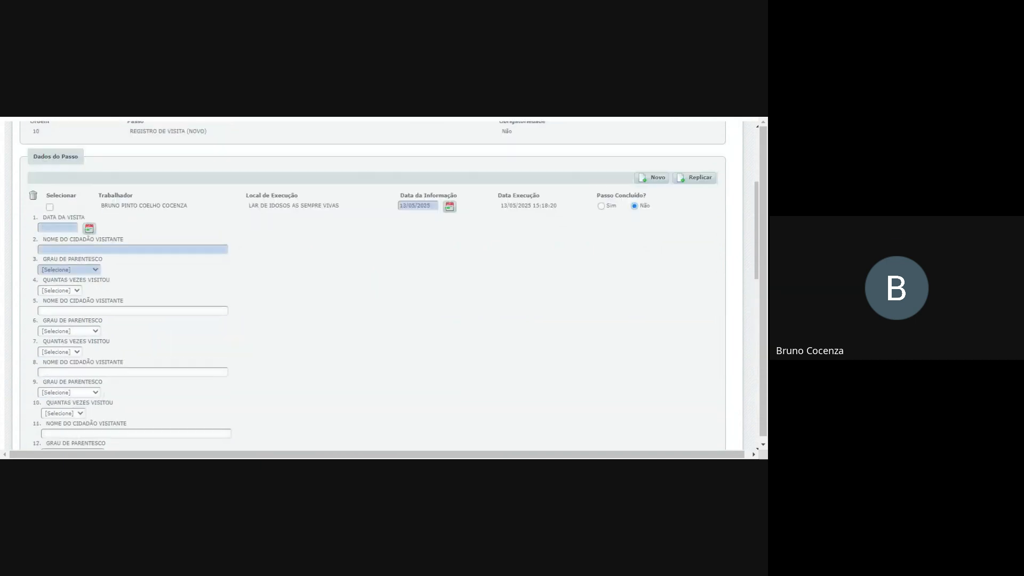
Step: Fill in the new visit with date 23/06/2024, visitor DGHDNDGJDJDD, relationship FILHO( A) and 5 visits
{"action": "scroll", "coordinate": [93, 280], "scroll_direction": "down", "scroll_amount": 1}
{"action": "type", "text": "/06/"}
{"action": "type", "text": "DGHDNDGJDJDD"}
{"action": "left_click", "coordinate": [85, 280]}
{"action": "left_click", "coordinate": [56, 342]}
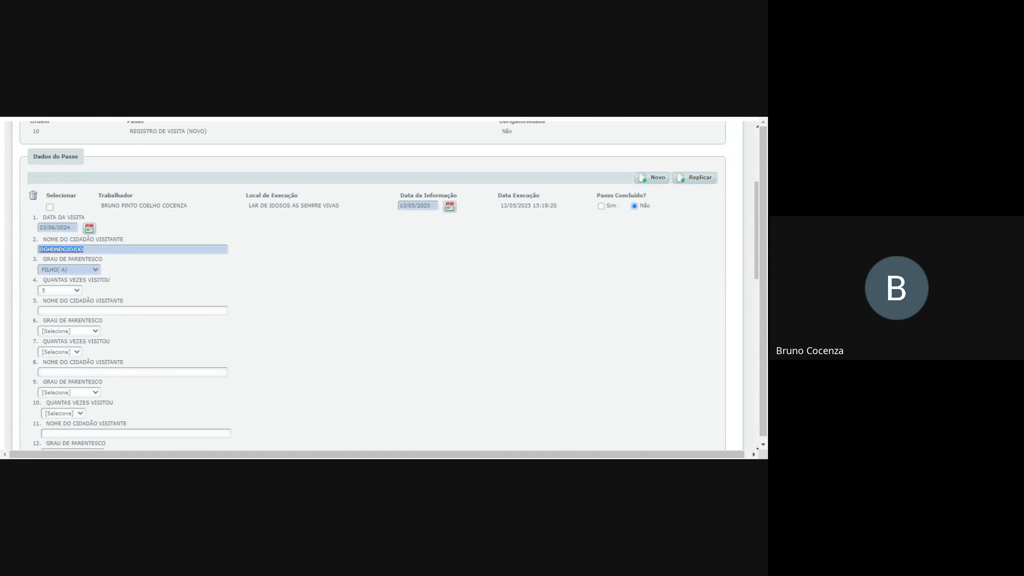
Step: Leave the other visitor entries blank, mark the new visit record as completed (Sim) and save it
{"action": "scroll", "coordinate": [374, 283], "scroll_direction": "down", "scroll_amount": 4}
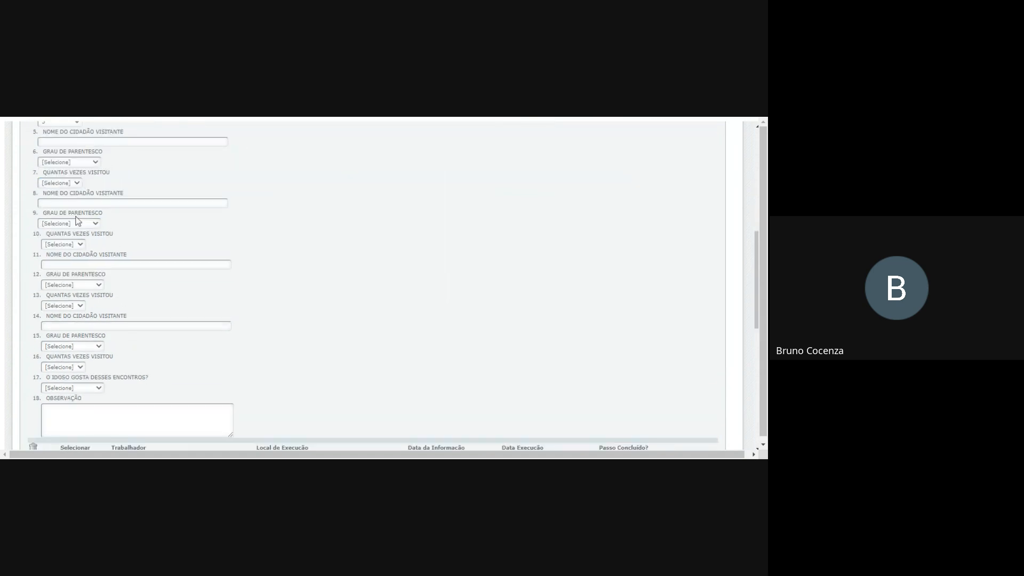
{"action": "scroll", "coordinate": [107, 320], "scroll_direction": "up", "scroll_amount": 5}
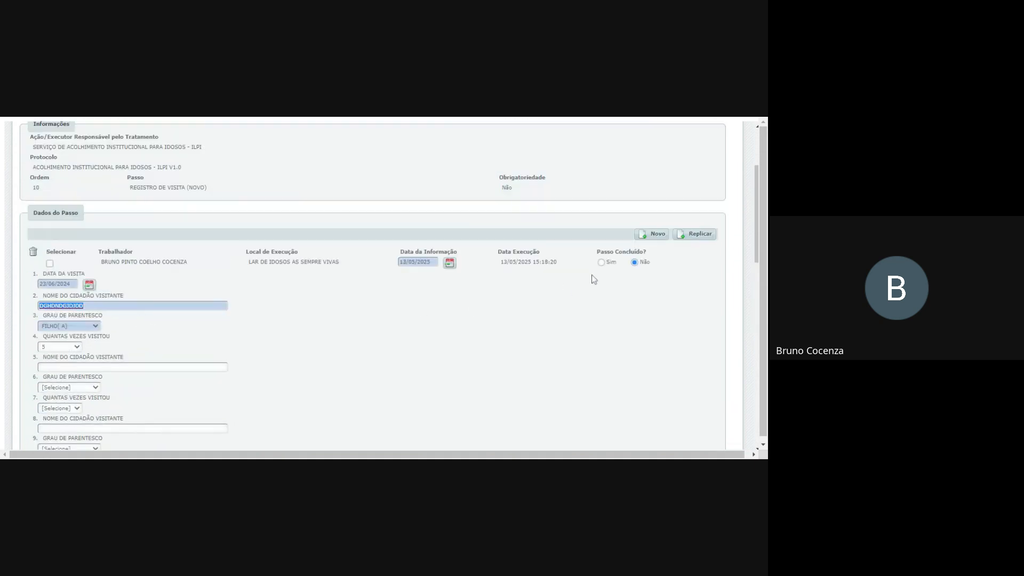
{"action": "left_click", "coordinate": [602, 262]}
{"action": "scroll", "coordinate": [678, 236], "scroll_direction": "up", "scroll_amount": 3}
{"action": "left_click", "coordinate": [691, 181]}
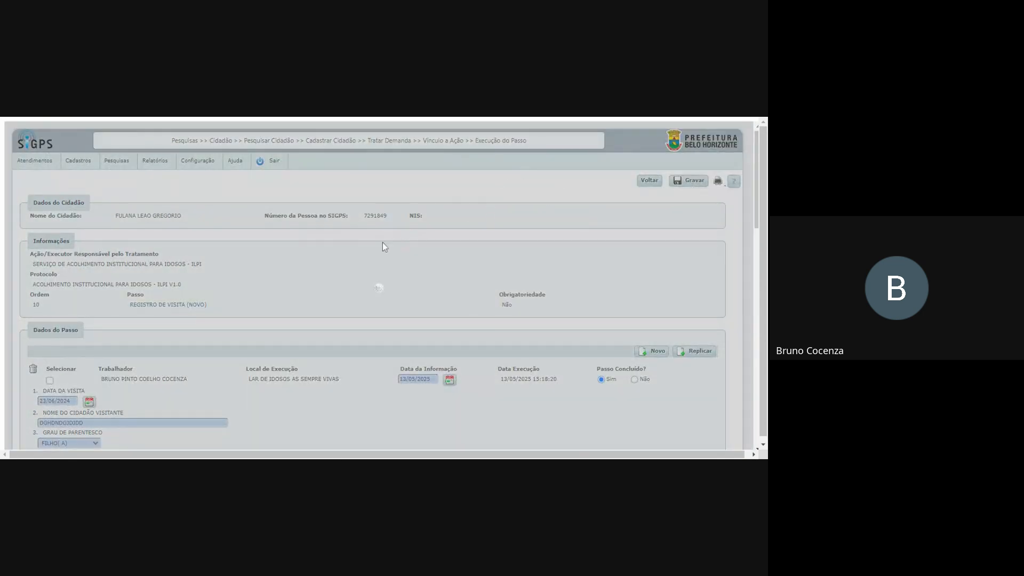
Step: Examine the answers in both saved visit records, including the earlier record's visitor names and relationships
{"action": "scroll", "coordinate": [216, 307], "scroll_direction": "down", "scroll_amount": 10}
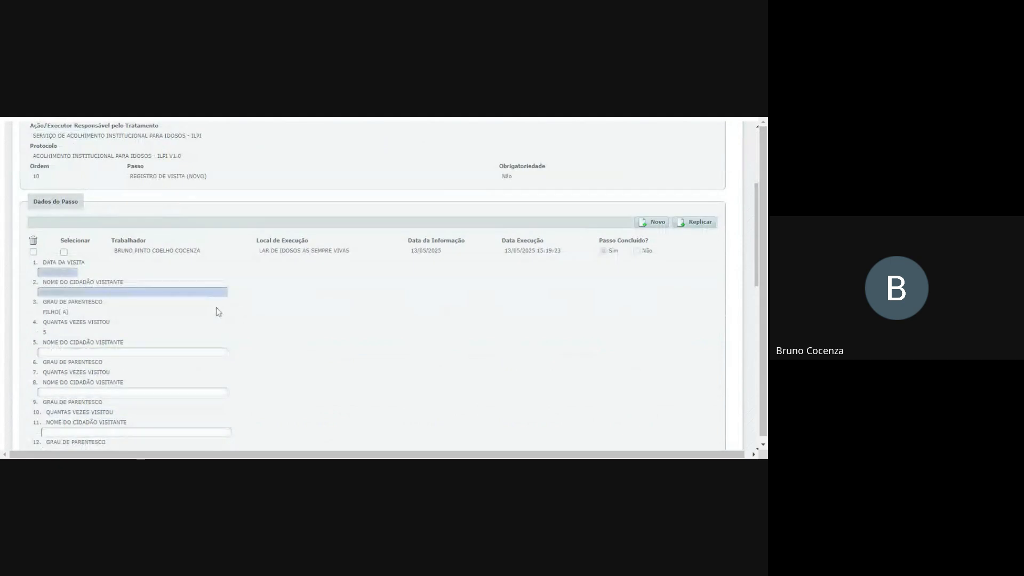
{"action": "scroll", "coordinate": [160, 320], "scroll_direction": "up", "scroll_amount": 5}
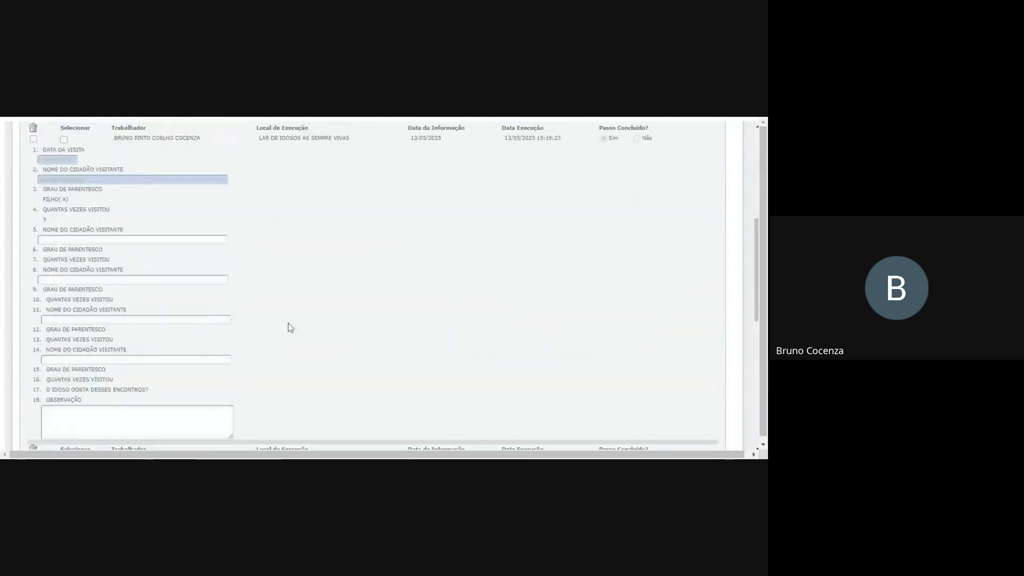
{"action": "scroll", "coordinate": [321, 387], "scroll_direction": "down", "scroll_amount": 4}
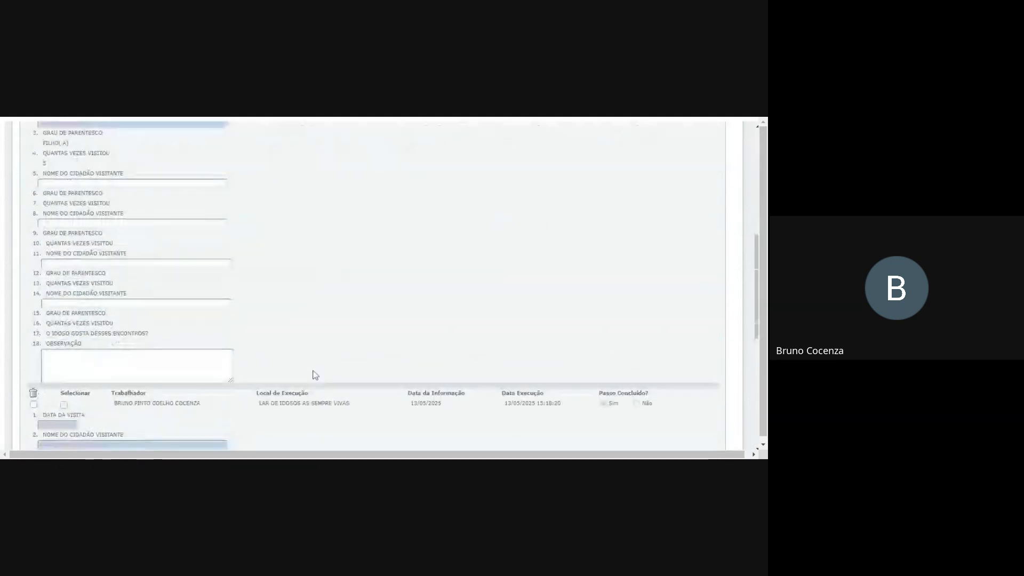
{"action": "scroll", "coordinate": [235, 391], "scroll_direction": "down", "scroll_amount": 3}
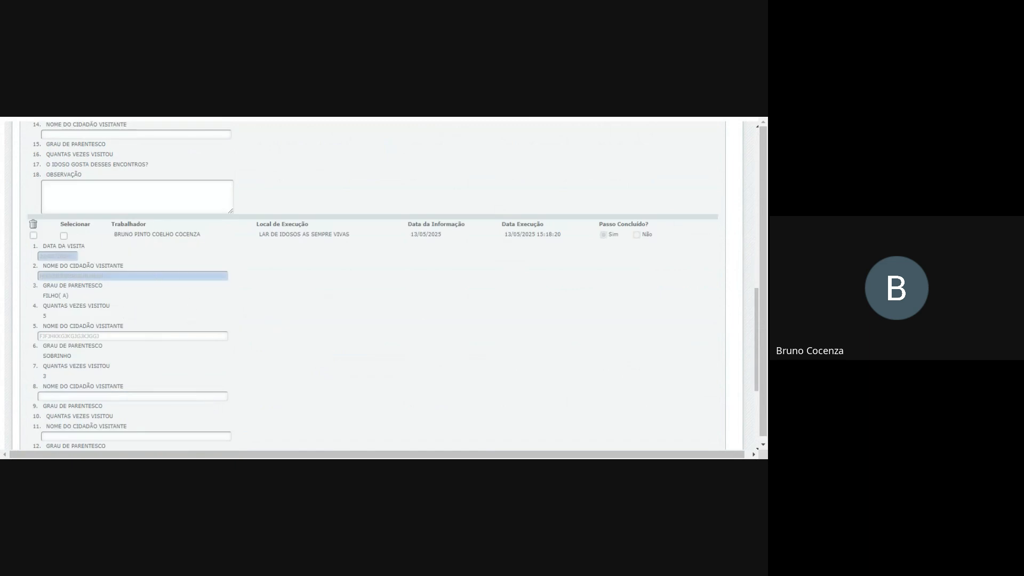
{"action": "scroll", "coordinate": [133, 287], "scroll_direction": "up", "scroll_amount": 10}
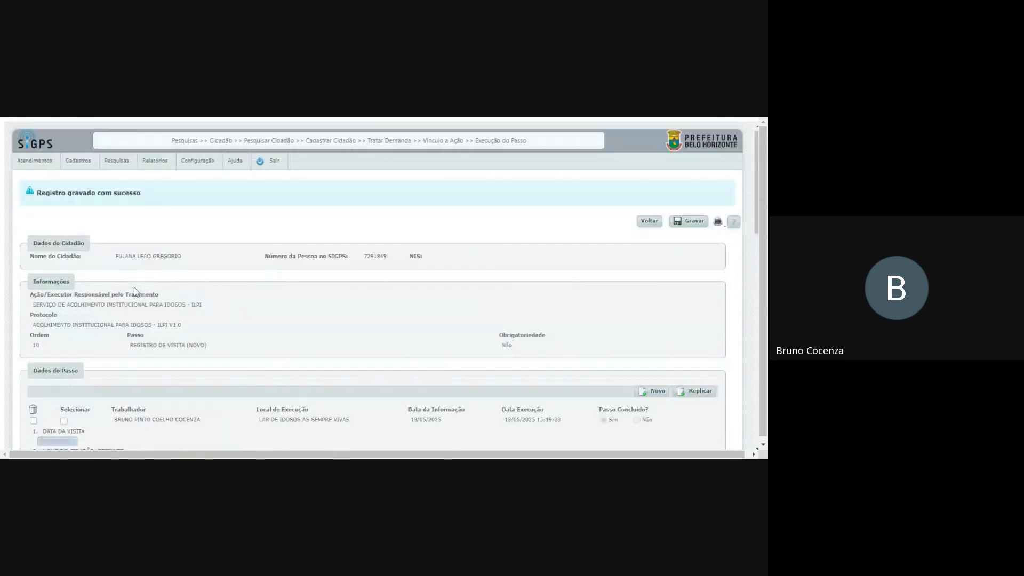
{"action": "scroll", "coordinate": [133, 287], "scroll_direction": "down", "scroll_amount": 3}
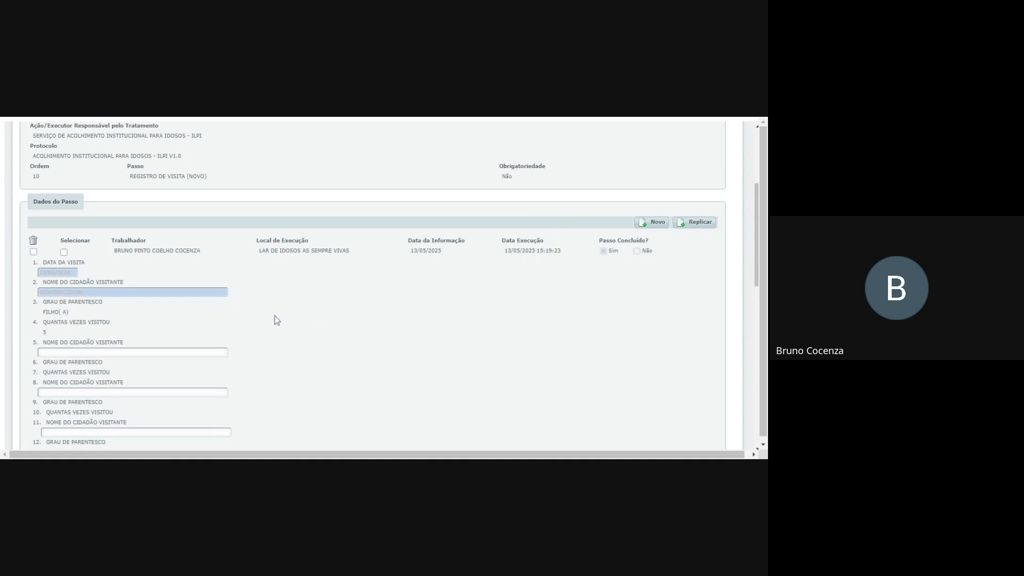
{"action": "scroll", "coordinate": [274, 316], "scroll_direction": "down", "scroll_amount": 4}
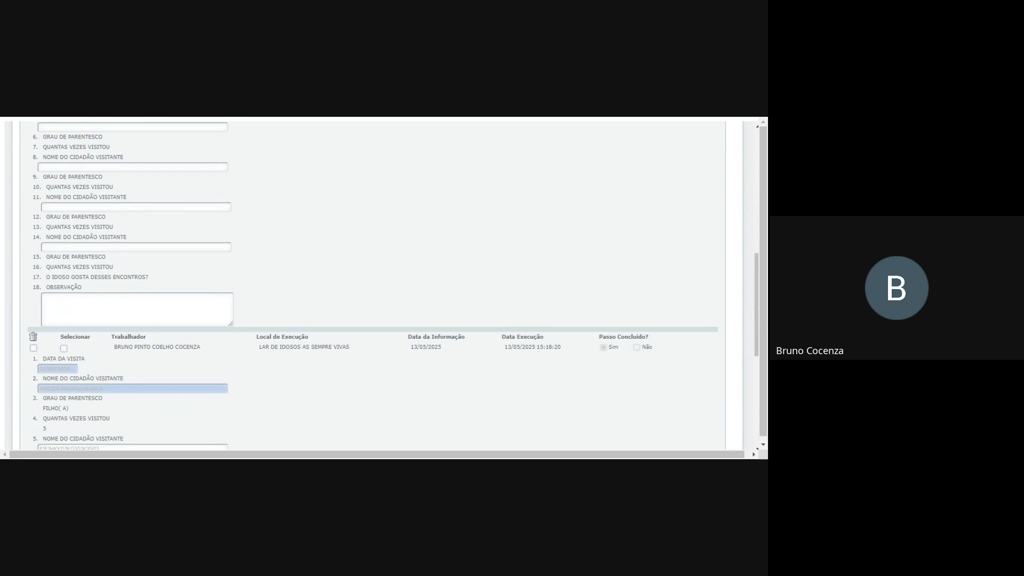
{"action": "scroll", "coordinate": [332, 283], "scroll_direction": "down", "scroll_amount": 3}
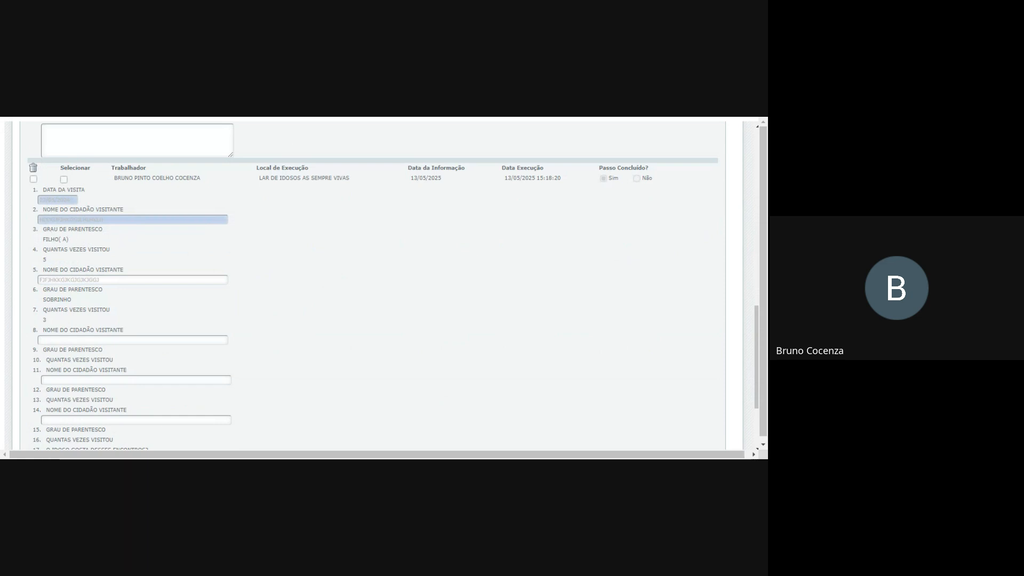
{"action": "left_click_drag", "start_coordinate": [46, 209], "coordinate": [121, 215]}
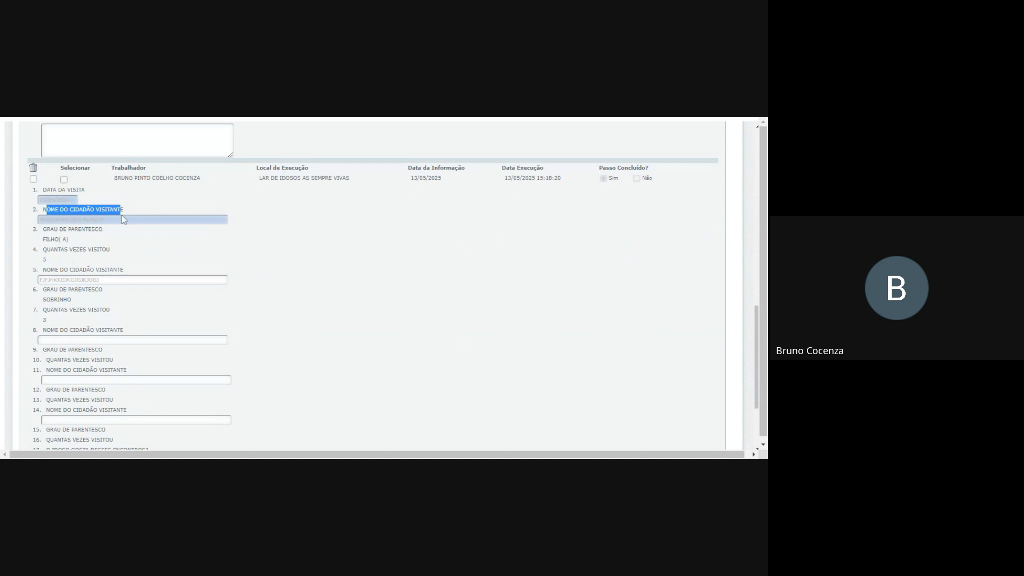
{"action": "left_click_drag", "start_coordinate": [40, 221], "coordinate": [69, 240]}
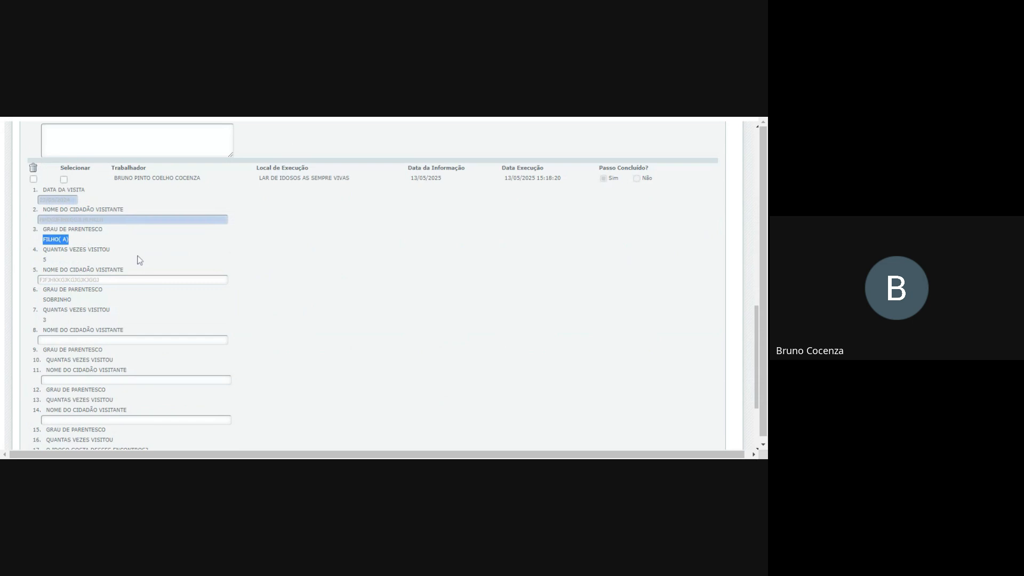
{"action": "scroll", "coordinate": [127, 261], "scroll_direction": "up", "scroll_amount": 2}
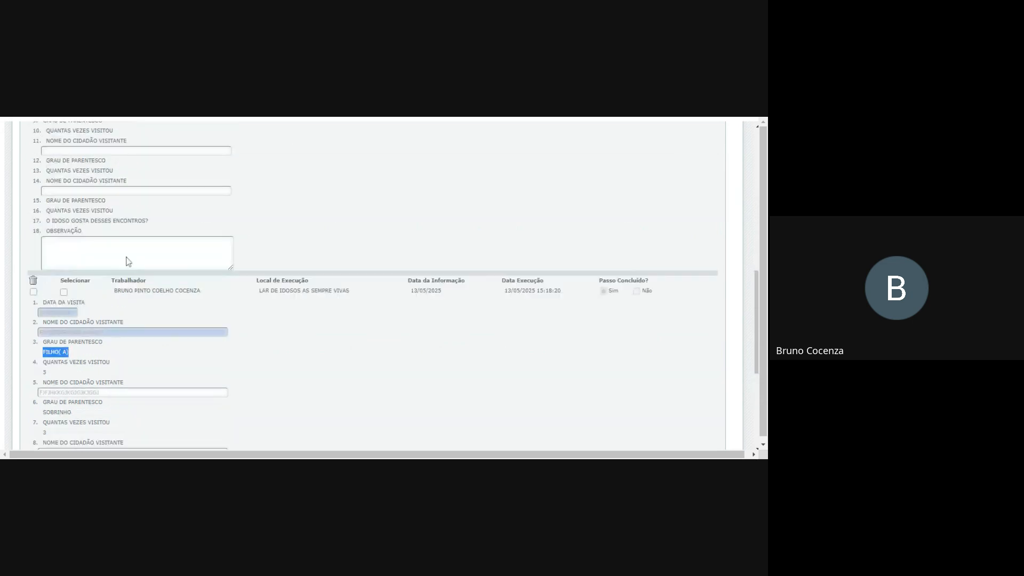
{"action": "left_click", "coordinate": [400, 335]}
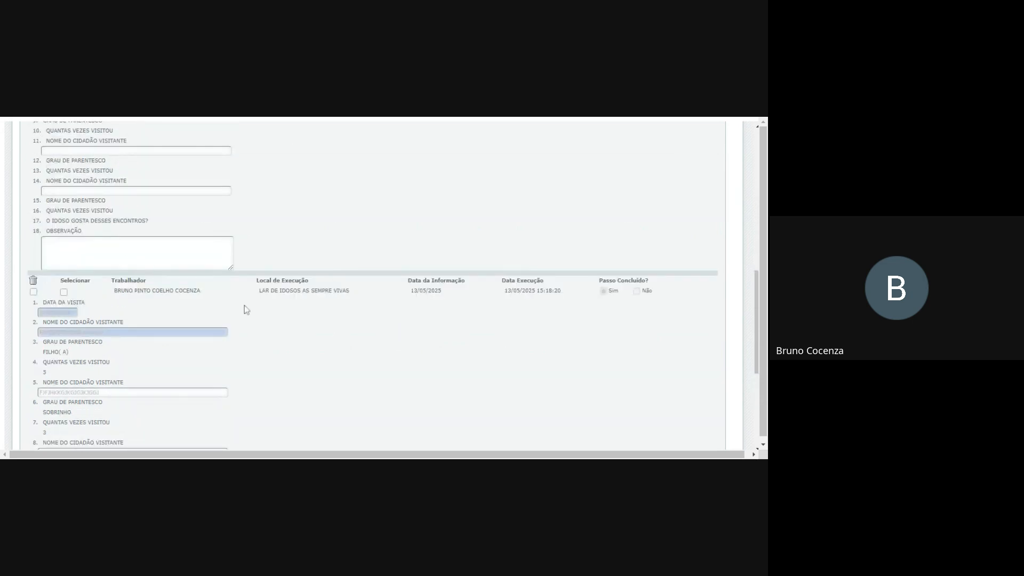
Step: Select the earlier visit record with two visitors and replicate it as a new editable record
{"action": "left_click", "coordinate": [64, 292]}
{"action": "left_click_drag", "start_coordinate": [117, 290], "coordinate": [226, 289]}
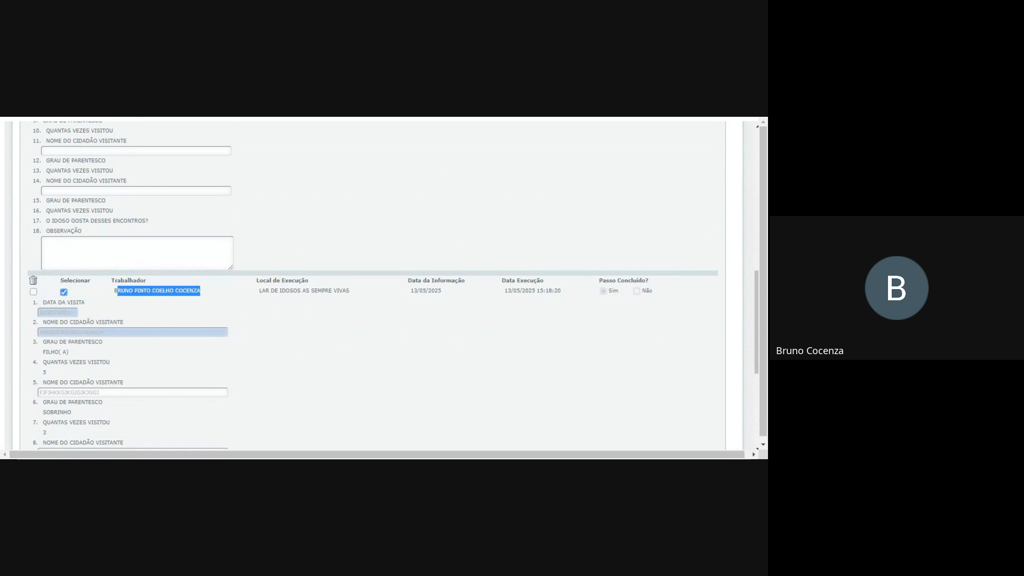
{"action": "left_click", "coordinate": [226, 290]}
{"action": "scroll", "coordinate": [110, 283], "scroll_direction": "down", "scroll_amount": 4}
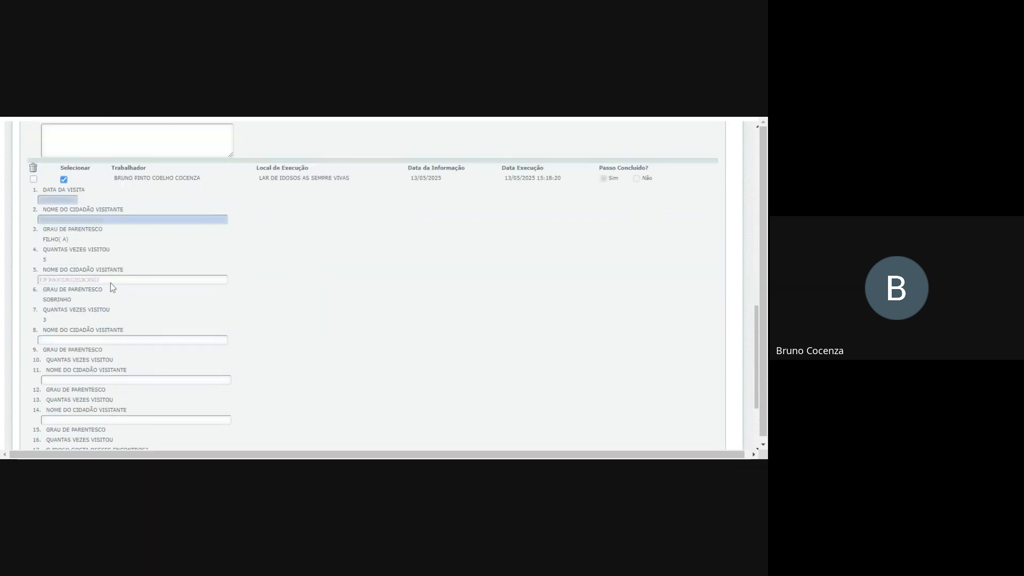
{"action": "scroll", "coordinate": [106, 274], "scroll_direction": "up", "scroll_amount": 4}
{"action": "scroll", "coordinate": [122, 292], "scroll_direction": "up", "scroll_amount": 12}
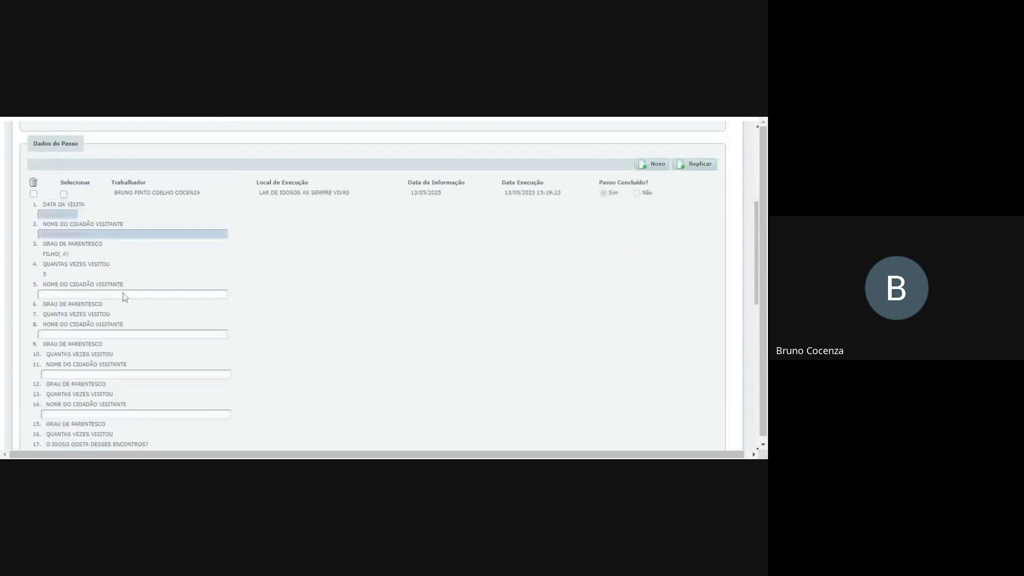
{"action": "scroll", "coordinate": [626, 285], "scroll_direction": "down", "scroll_amount": 3}
{"action": "left_click", "coordinate": [692, 279]}
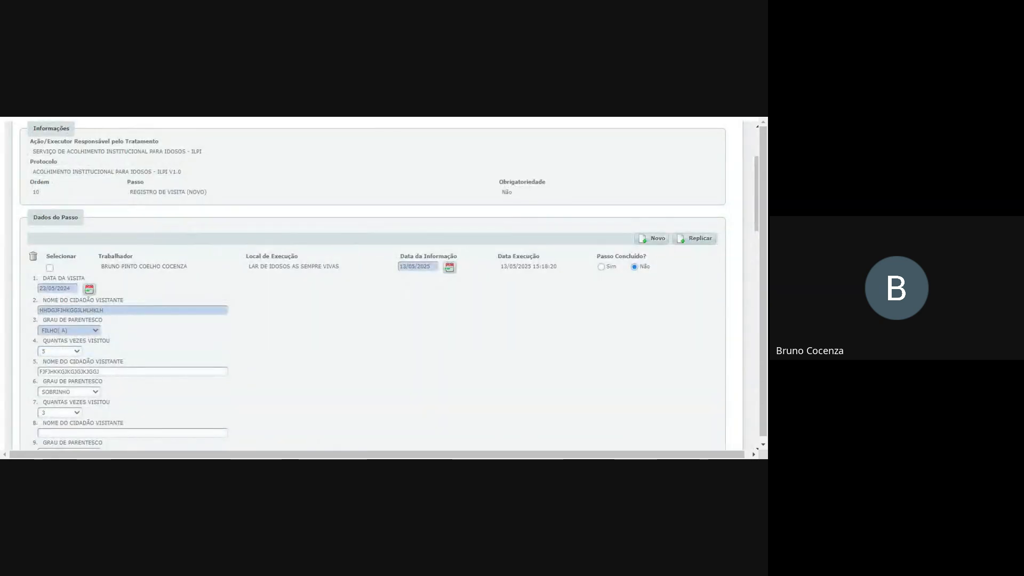
Step: Check the copied visitor fields and set the replicated record's DATA DA VISITA to 23/07/2024
{"action": "left_click_drag", "start_coordinate": [71, 289], "coordinate": [101, 310]}
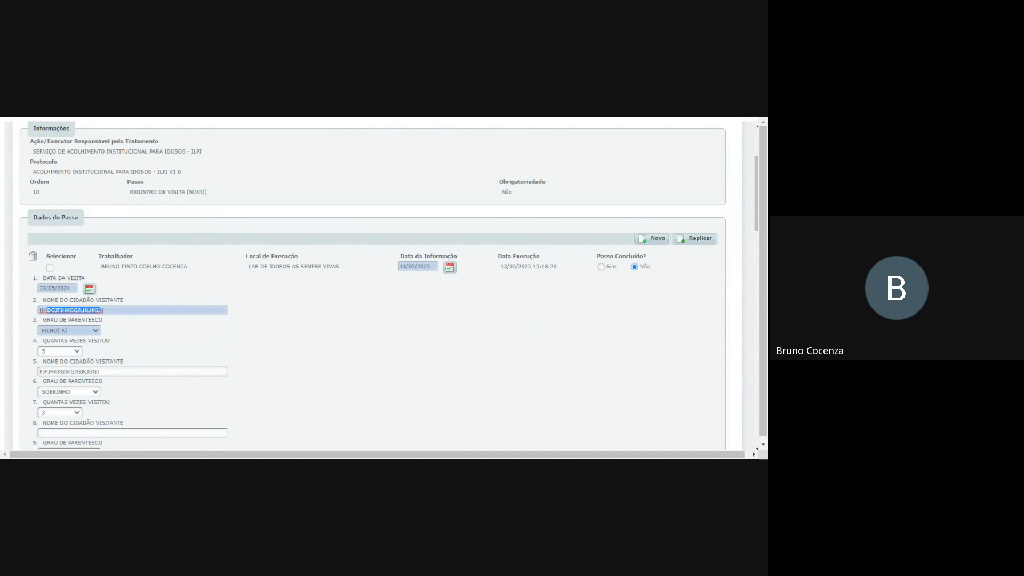
{"action": "scroll", "coordinate": [124, 359], "scroll_direction": "down", "scroll_amount": 1}
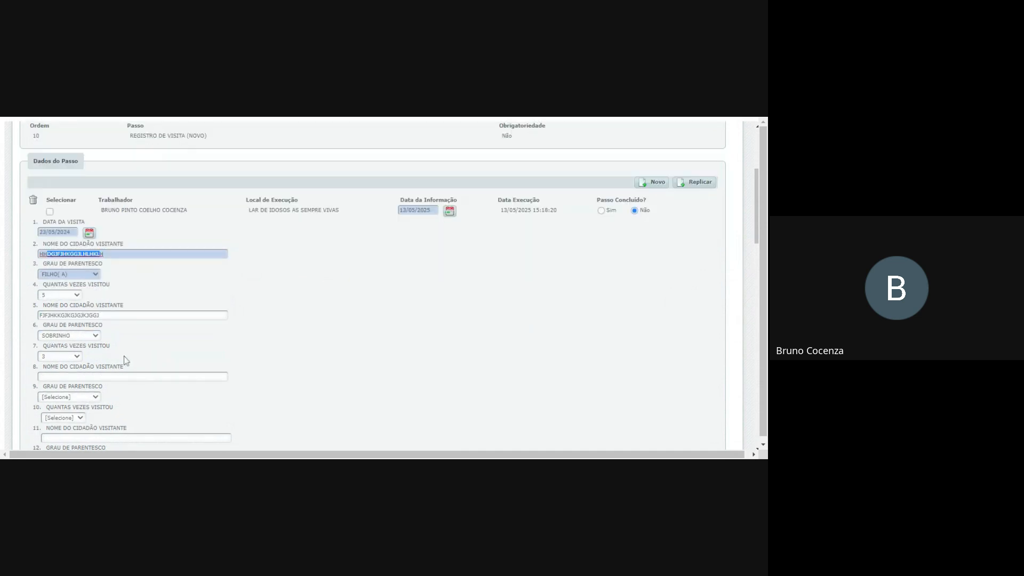
{"action": "left_click_drag", "start_coordinate": [102, 315], "coordinate": [13, 315]}
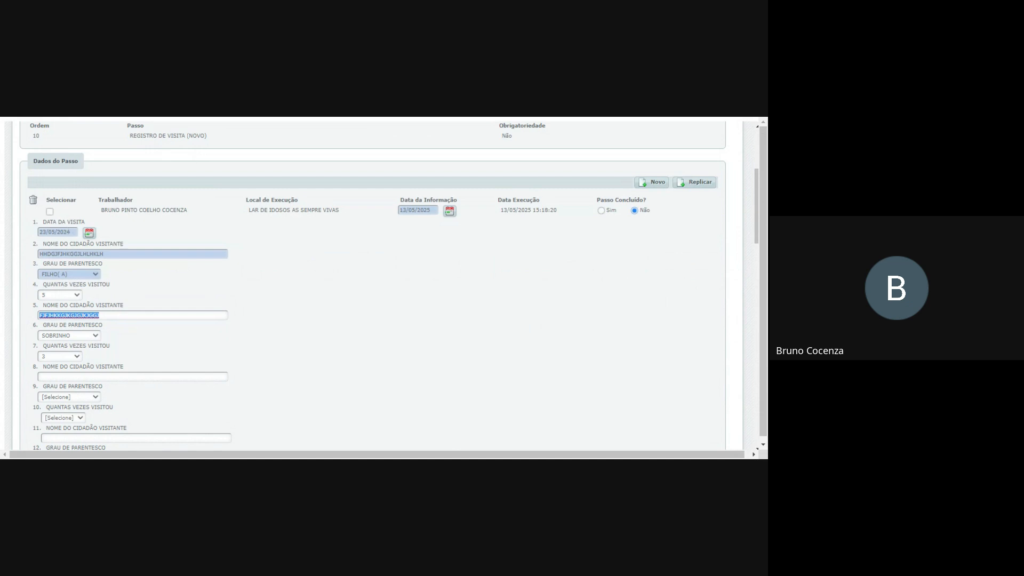
{"action": "left_click_drag", "start_coordinate": [71, 232], "coordinate": [28, 231]}
{"action": "type", "text": "23/07/202"}
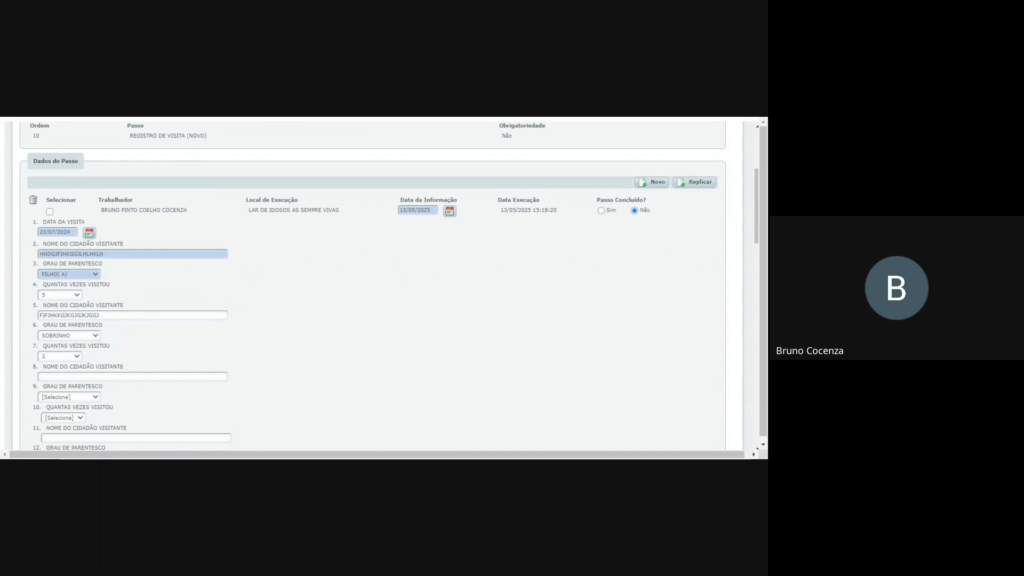
{"action": "left_click_drag", "start_coordinate": [51, 254], "coordinate": [94, 253]}
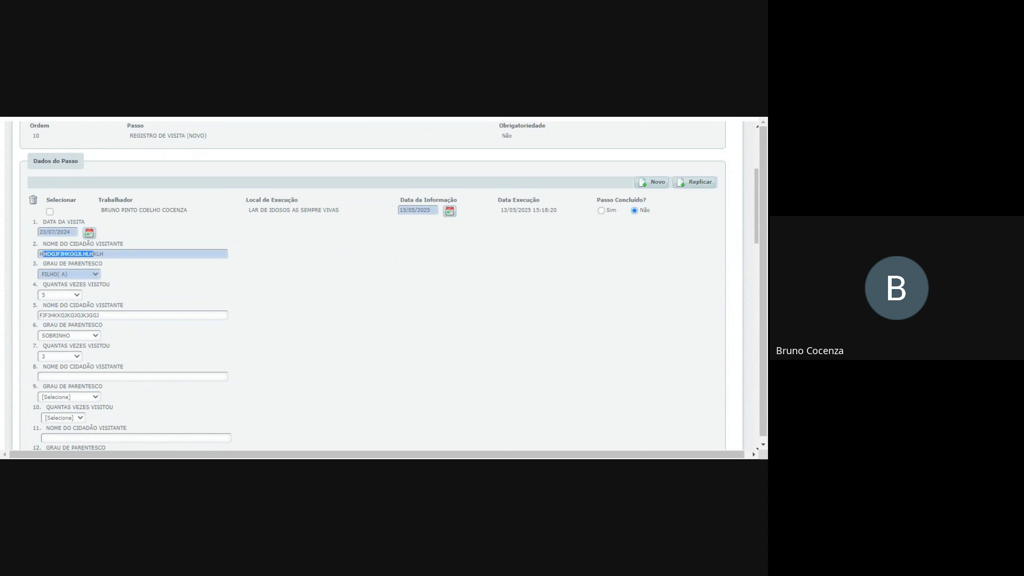
{"action": "left_click", "coordinate": [52, 335]}
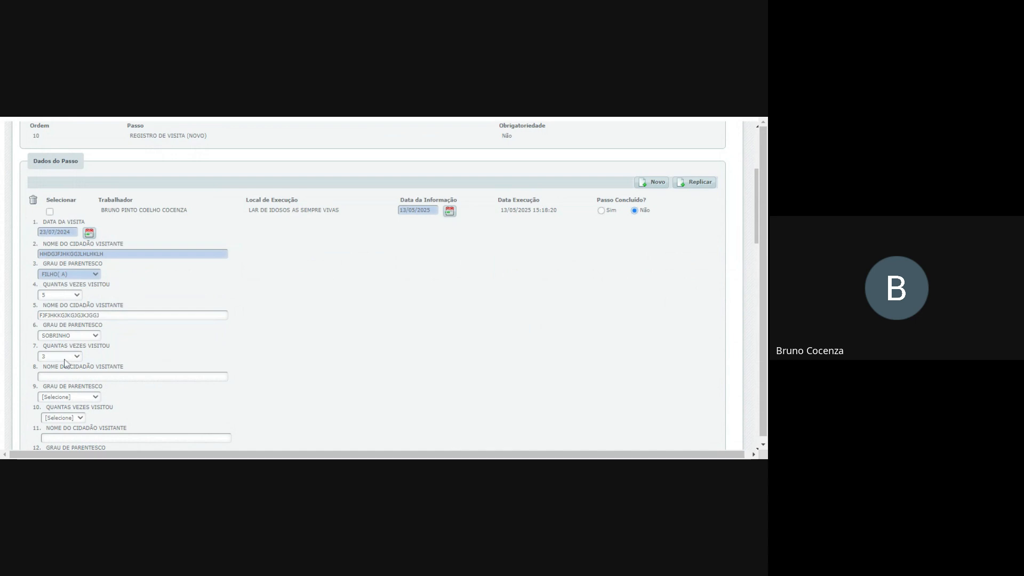
Step: Set the second visitor's QUANTAS VEZES VISITOU to 4 and append "SGSGSGFGFF" to the OBSERVAÇÃO text in the replicated visit record
{"action": "left_click", "coordinate": [63, 352]}
{"action": "left_click", "coordinate": [46, 262]}
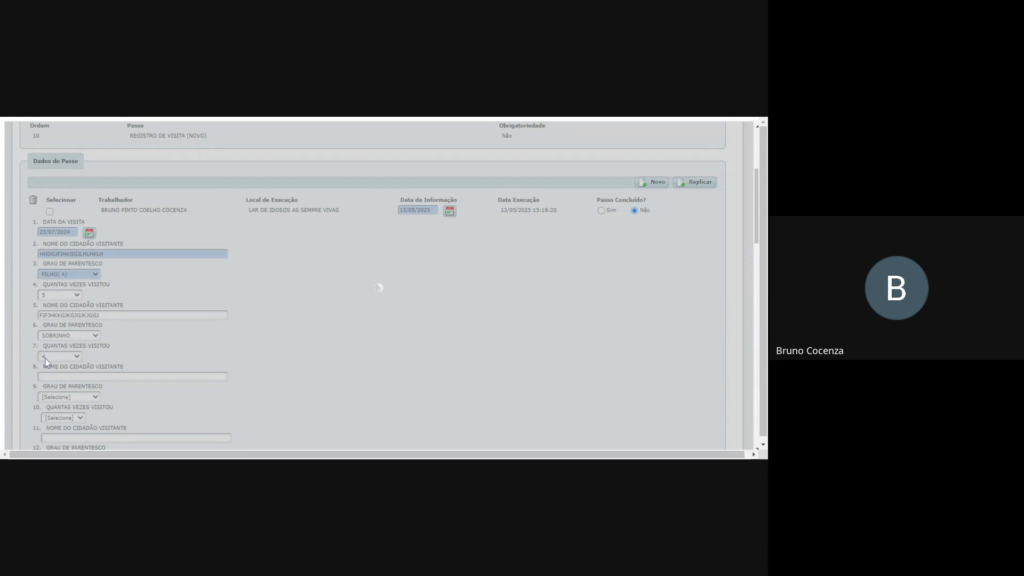
{"action": "scroll", "coordinate": [199, 340], "scroll_direction": "down", "scroll_amount": 1}
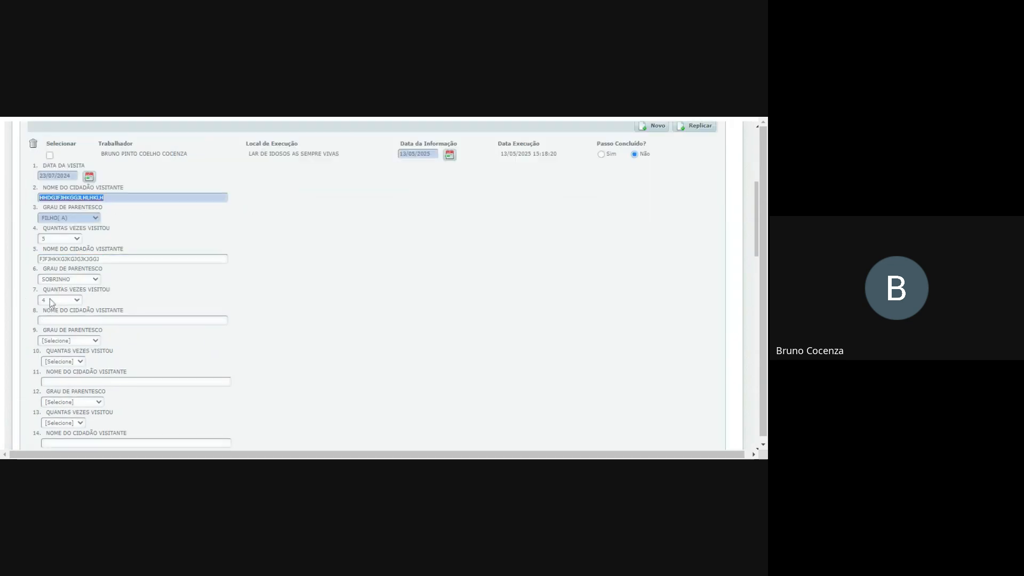
{"action": "scroll", "coordinate": [72, 309], "scroll_direction": "down", "scroll_amount": 2}
{"action": "scroll", "coordinate": [64, 399], "scroll_direction": "down", "scroll_amount": 1}
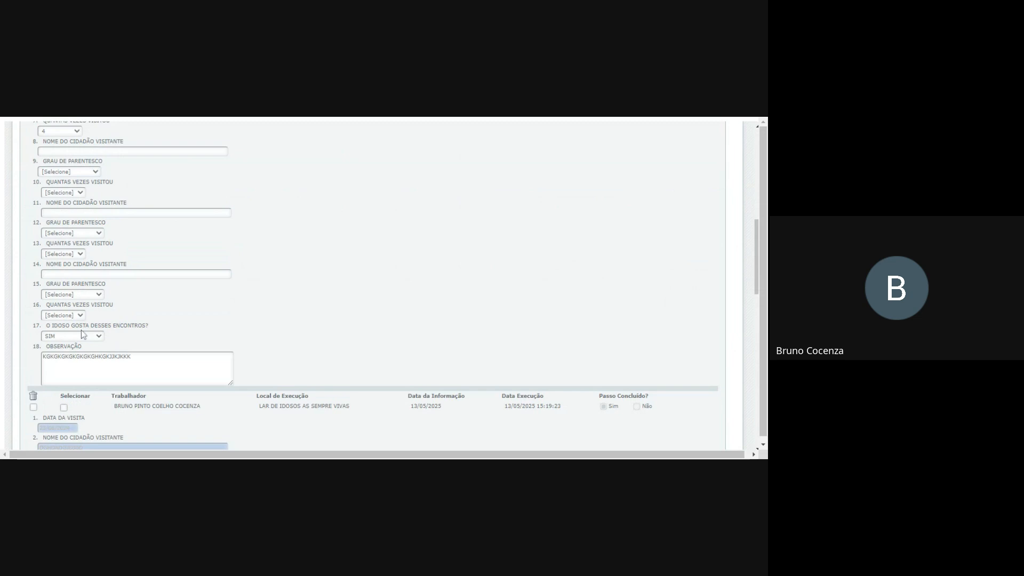
{"action": "left_click_drag", "start_coordinate": [85, 325], "coordinate": [120, 326]}
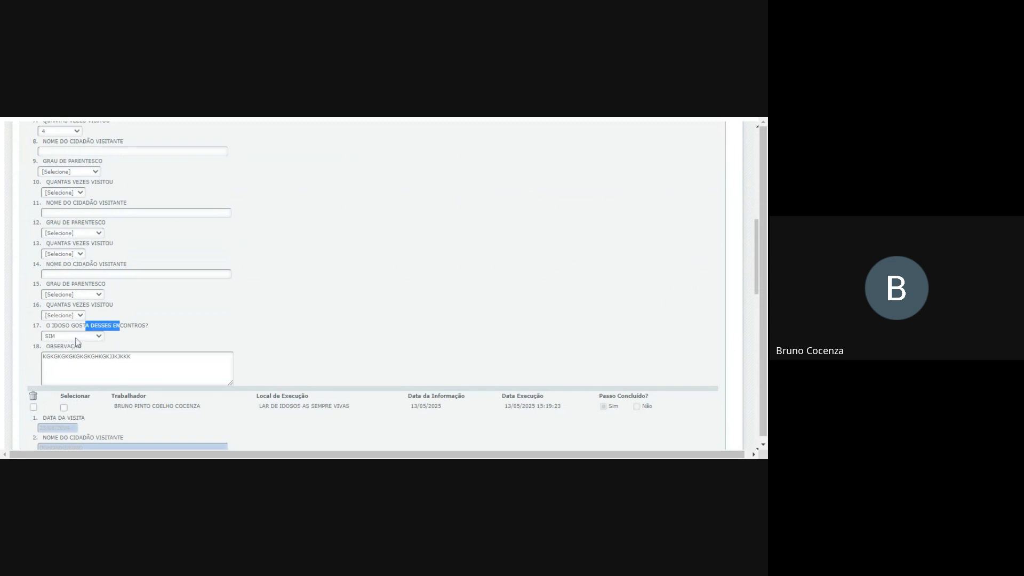
{"action": "left_click_drag", "start_coordinate": [69, 356], "coordinate": [128, 356]}
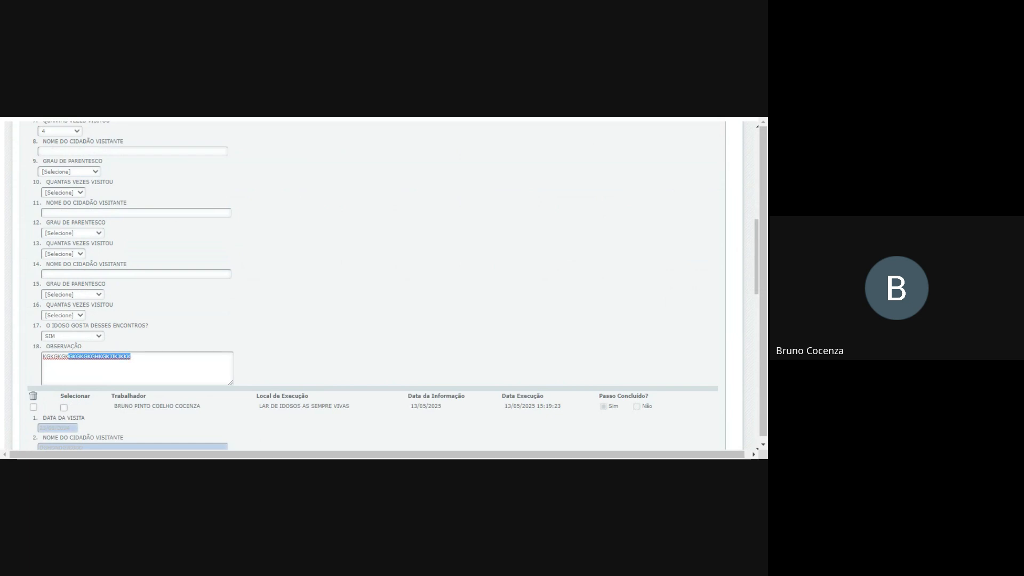
{"action": "left_click", "coordinate": [131, 356]}
{"action": "type", "text": "SGSGSGFGFF"}
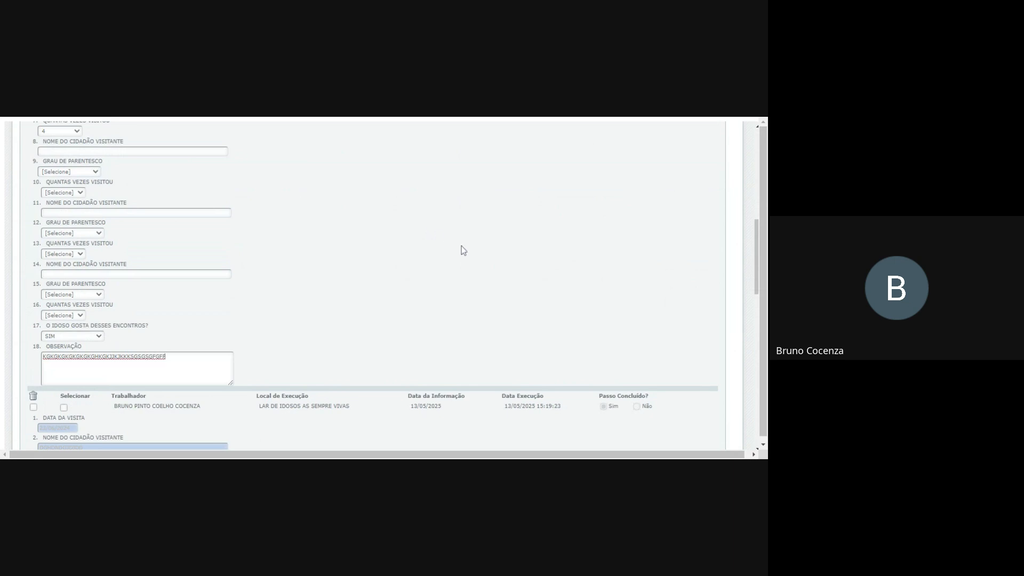
Step: Mark the replicated visit record as completed (Sim) and save it
{"action": "scroll", "coordinate": [462, 250], "scroll_direction": "up", "scroll_amount": 5}
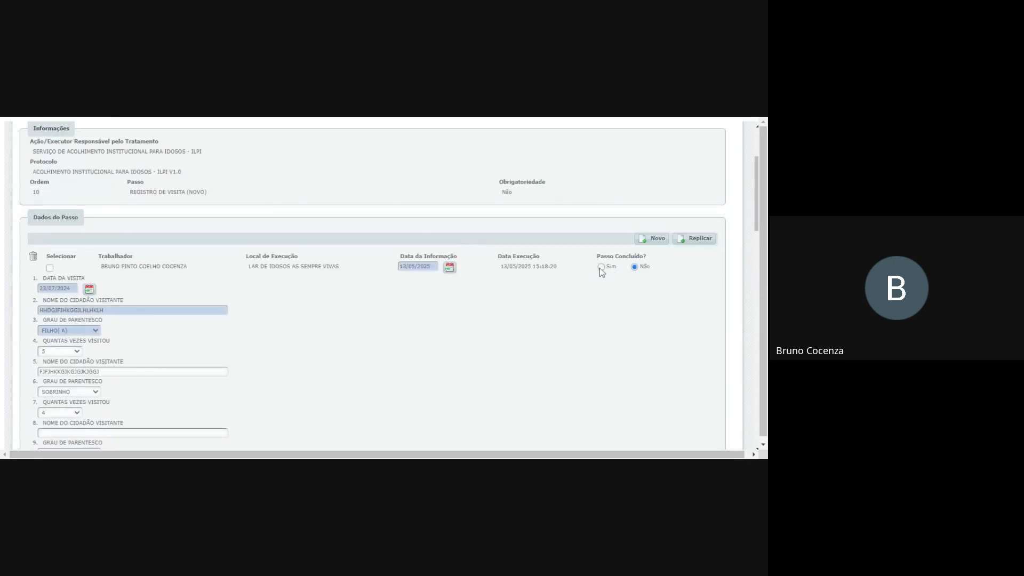
{"action": "left_click", "coordinate": [601, 267]}
{"action": "scroll", "coordinate": [609, 290], "scroll_direction": "up", "scroll_amount": 2}
{"action": "left_click", "coordinate": [689, 180]}
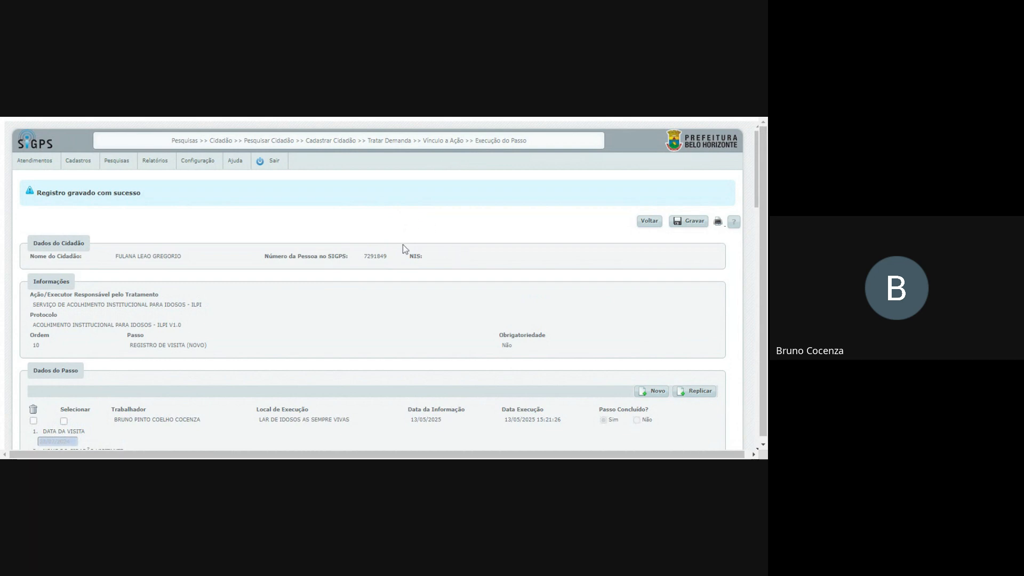
Step: Examine the saved visit records in REGISTRO DE VISITA (NOVO), comparing visitors, visit counts and observations
{"action": "scroll", "coordinate": [632, 356], "scroll_direction": "down", "scroll_amount": 1}
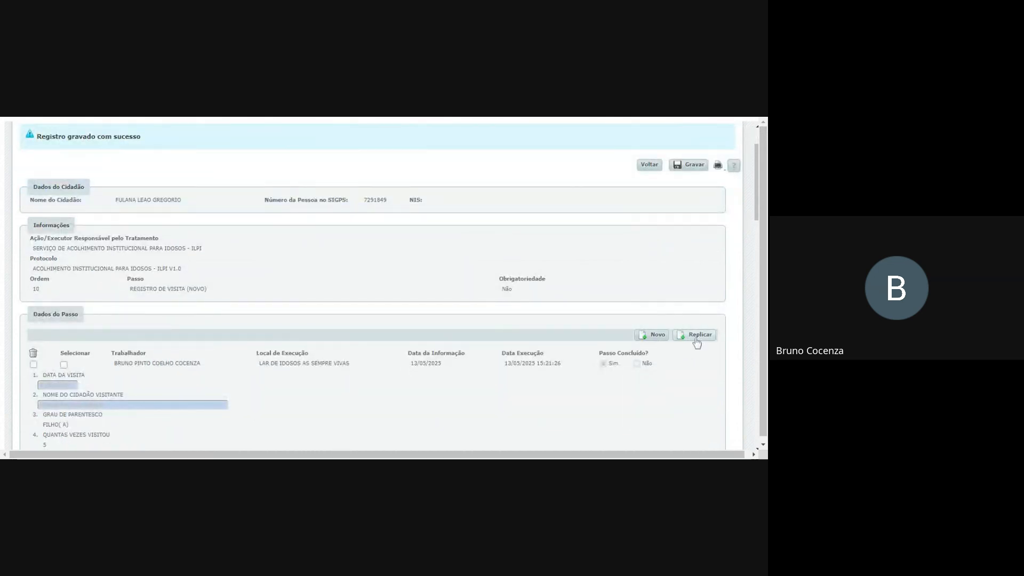
{"action": "scroll", "coordinate": [697, 341], "scroll_direction": "down", "scroll_amount": 4}
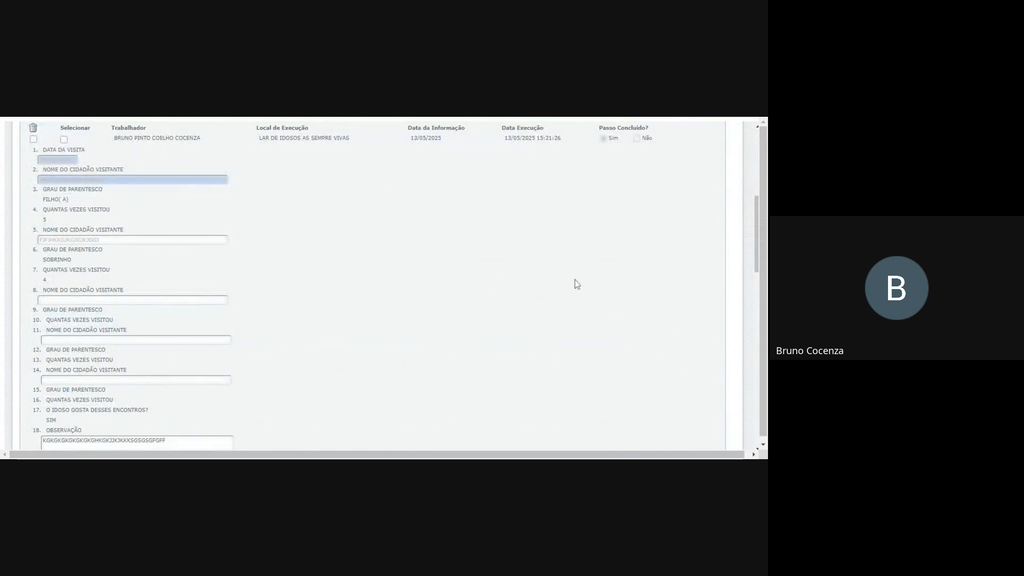
{"action": "scroll", "coordinate": [569, 320], "scroll_direction": "up", "scroll_amount": 3}
{"action": "scroll", "coordinate": [567, 320], "scroll_direction": "down", "scroll_amount": 6}
{"action": "scroll", "coordinate": [567, 320], "scroll_direction": "down", "scroll_amount": 4}
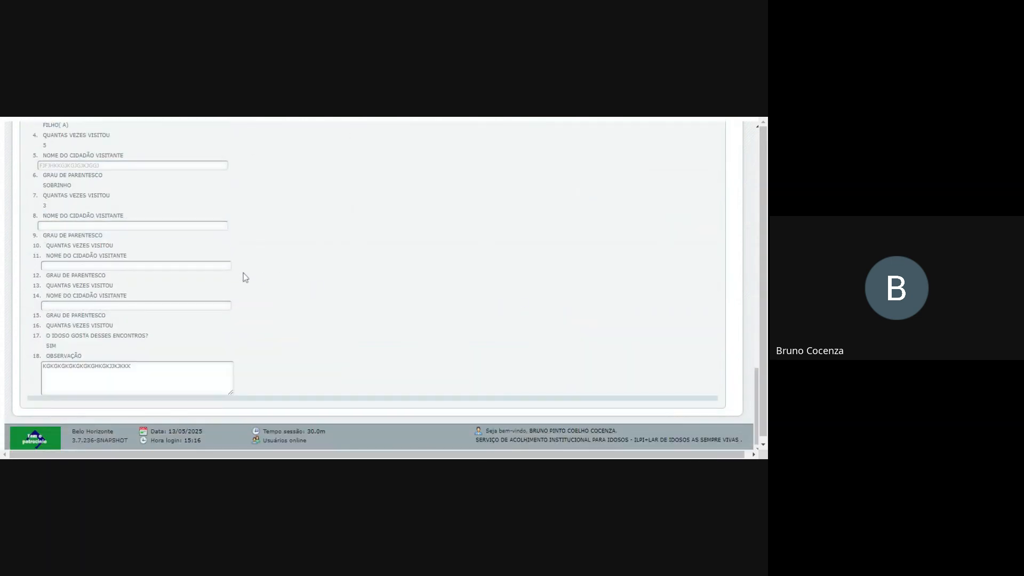
{"action": "scroll", "coordinate": [245, 275], "scroll_direction": "up", "scroll_amount": 10}
{"action": "scroll", "coordinate": [248, 278], "scroll_direction": "up", "scroll_amount": 2}
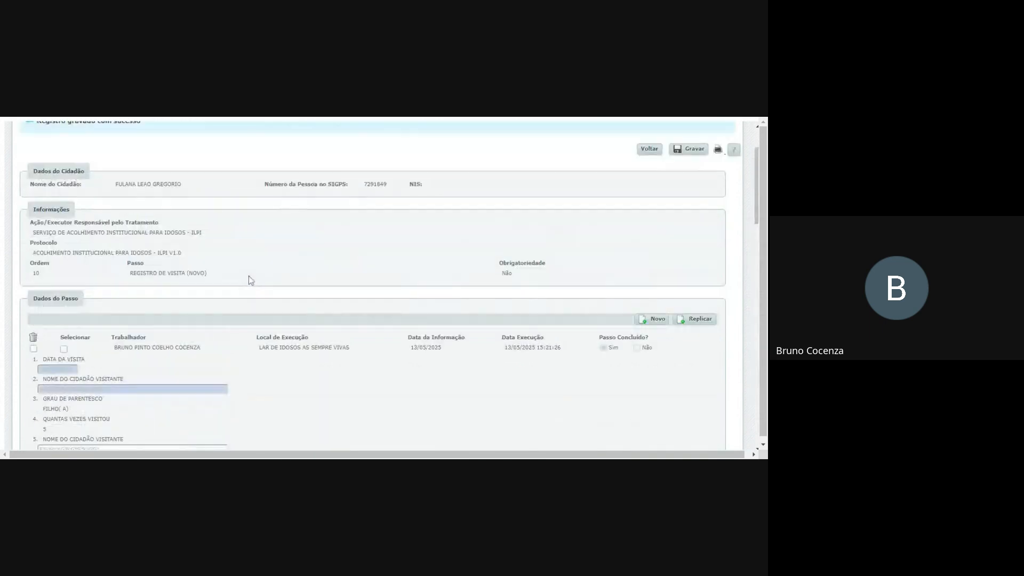
{"action": "scroll", "coordinate": [251, 279], "scroll_direction": "down", "scroll_amount": 3}
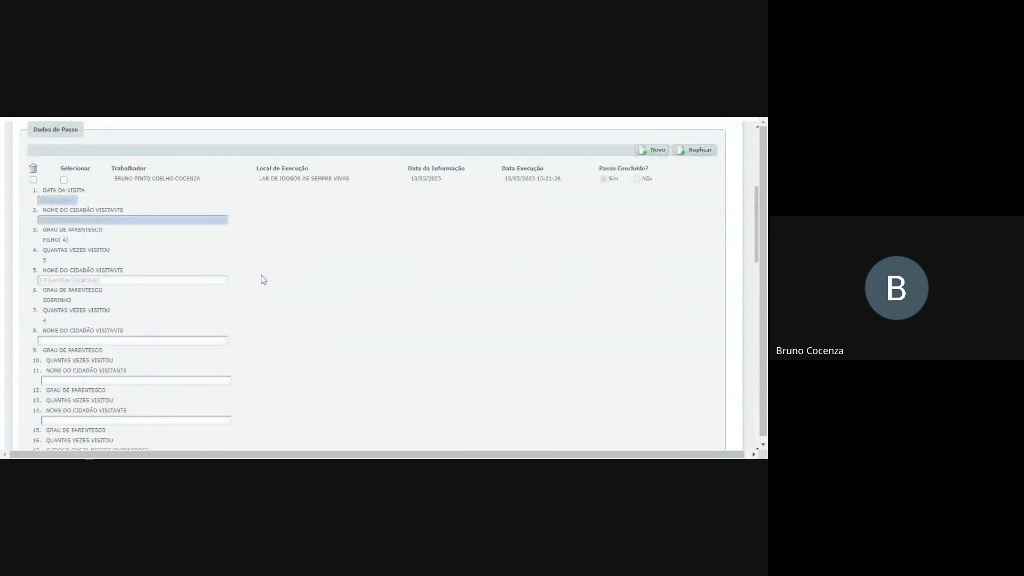
{"action": "scroll", "coordinate": [261, 279], "scroll_direction": "up", "scroll_amount": 4}
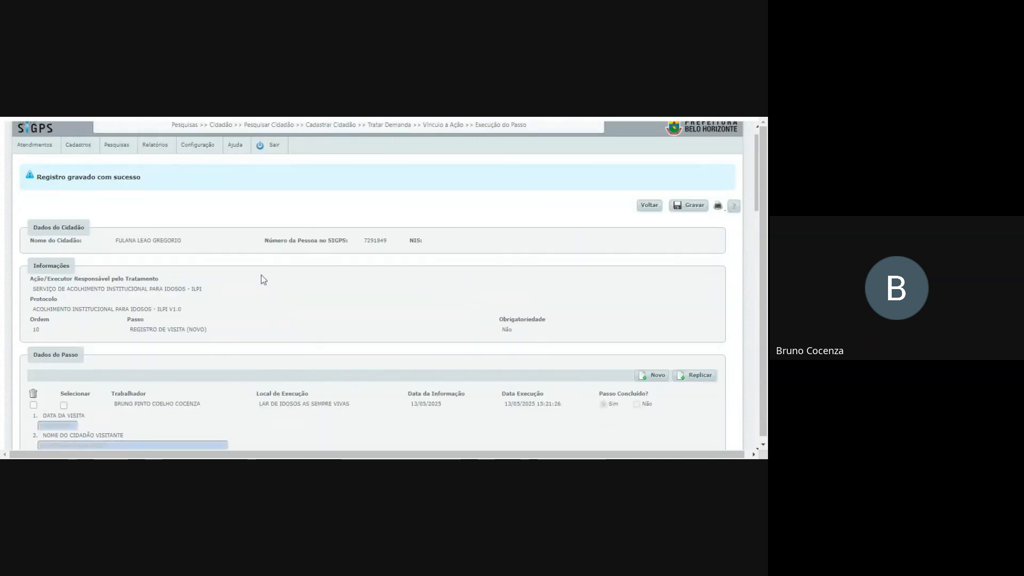
{"action": "scroll", "coordinate": [264, 280], "scroll_direction": "down", "scroll_amount": 15}
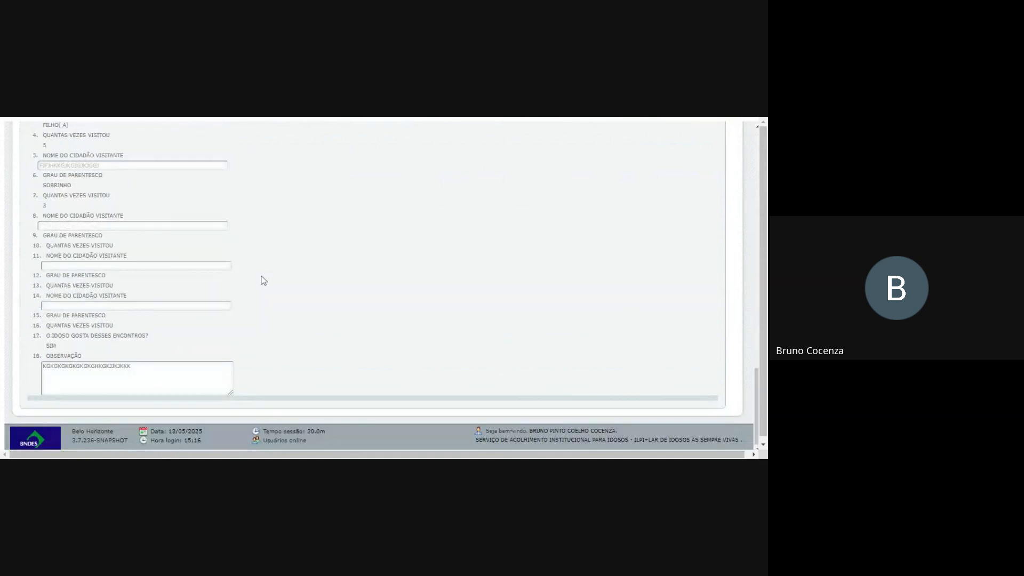
{"action": "scroll", "coordinate": [264, 279], "scroll_direction": "up", "scroll_amount": 15}
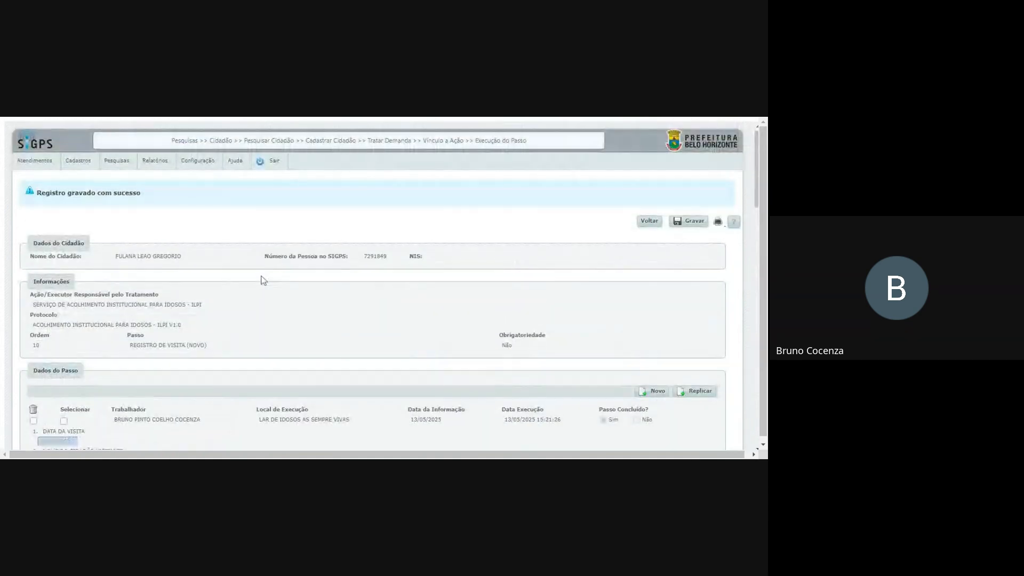
{"action": "scroll", "coordinate": [263, 279], "scroll_direction": "down", "scroll_amount": 5}
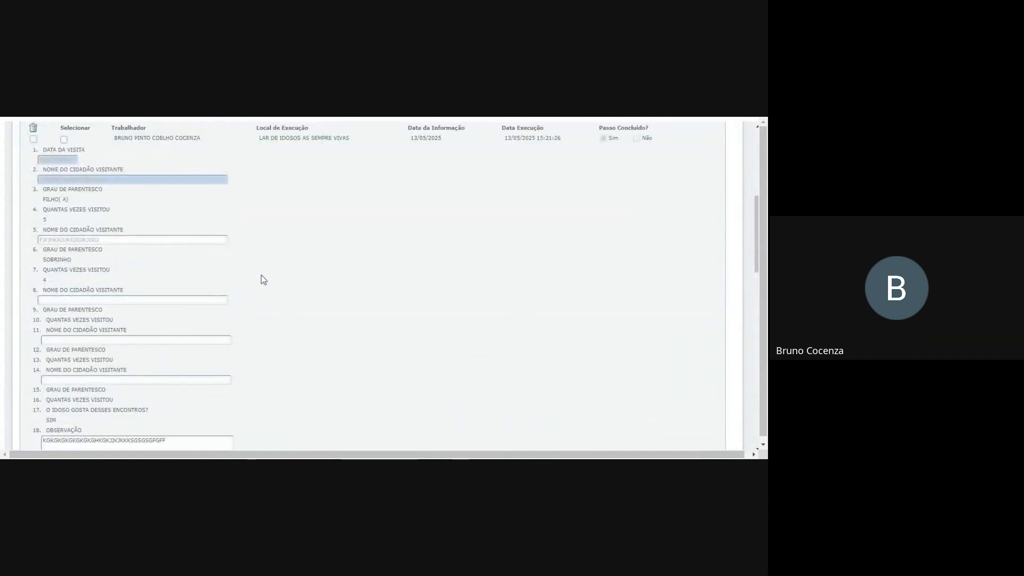
{"action": "scroll", "coordinate": [263, 279], "scroll_direction": "down", "scroll_amount": 4}
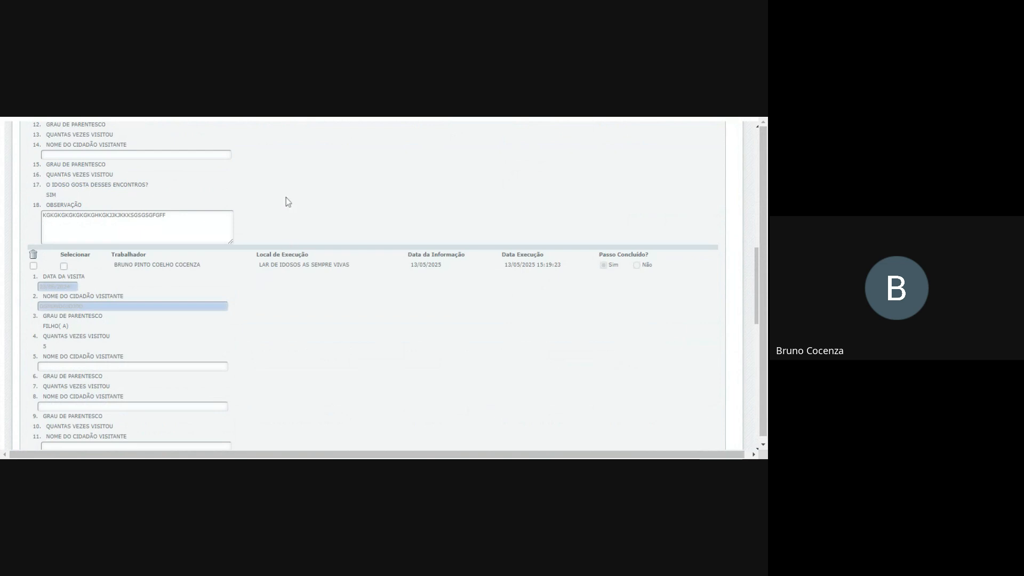
{"action": "scroll", "coordinate": [288, 205], "scroll_direction": "down", "scroll_amount": 8}
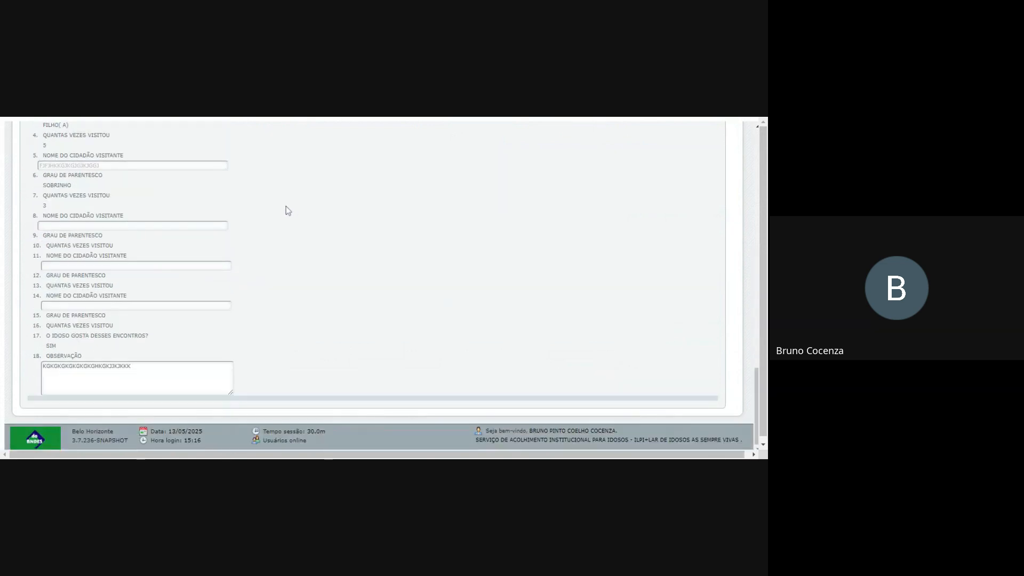
{"action": "scroll", "coordinate": [287, 207], "scroll_direction": "up", "scroll_amount": 3}
{"action": "scroll", "coordinate": [286, 208], "scroll_direction": "up", "scroll_amount": 14}
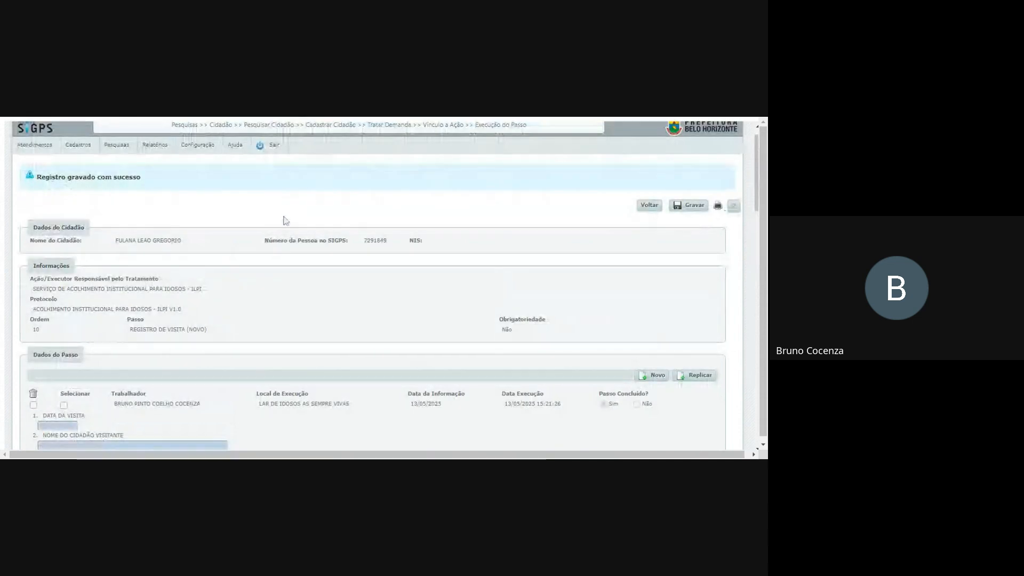
{"action": "scroll", "coordinate": [320, 301], "scroll_direction": "down", "scroll_amount": 10}
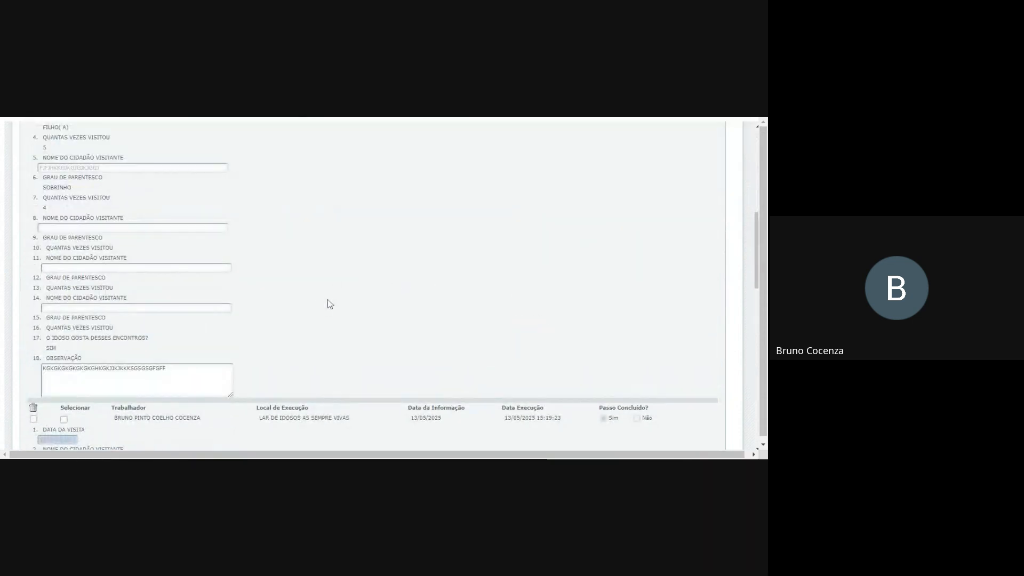
{"action": "scroll", "coordinate": [327, 306], "scroll_direction": "down", "scroll_amount": 1}
{"action": "scroll", "coordinate": [328, 307], "scroll_direction": "down", "scroll_amount": 5}
{"action": "scroll", "coordinate": [327, 306], "scroll_direction": "up", "scroll_amount": 10}
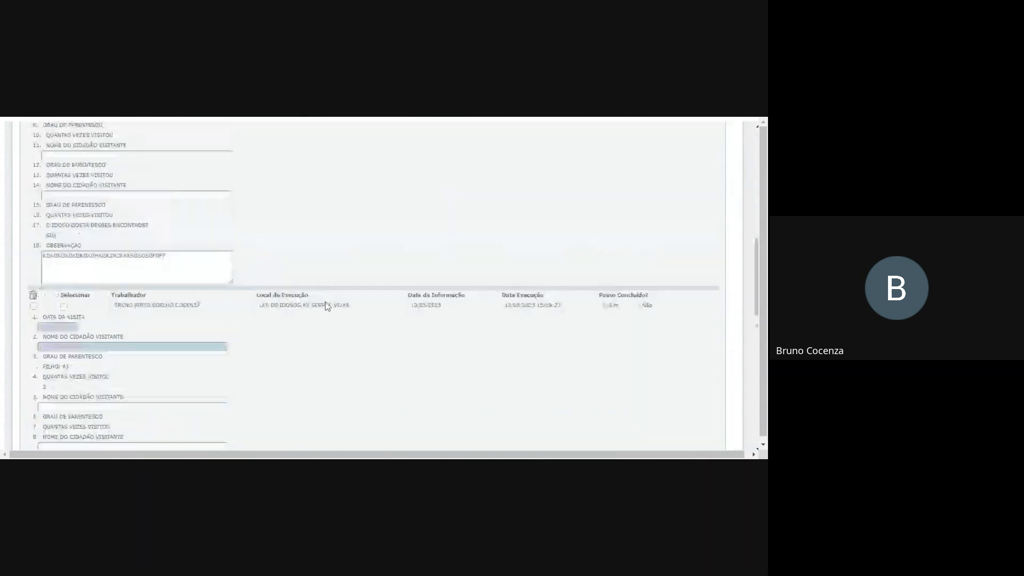
{"action": "scroll", "coordinate": [327, 306], "scroll_direction": "up", "scroll_amount": 4}
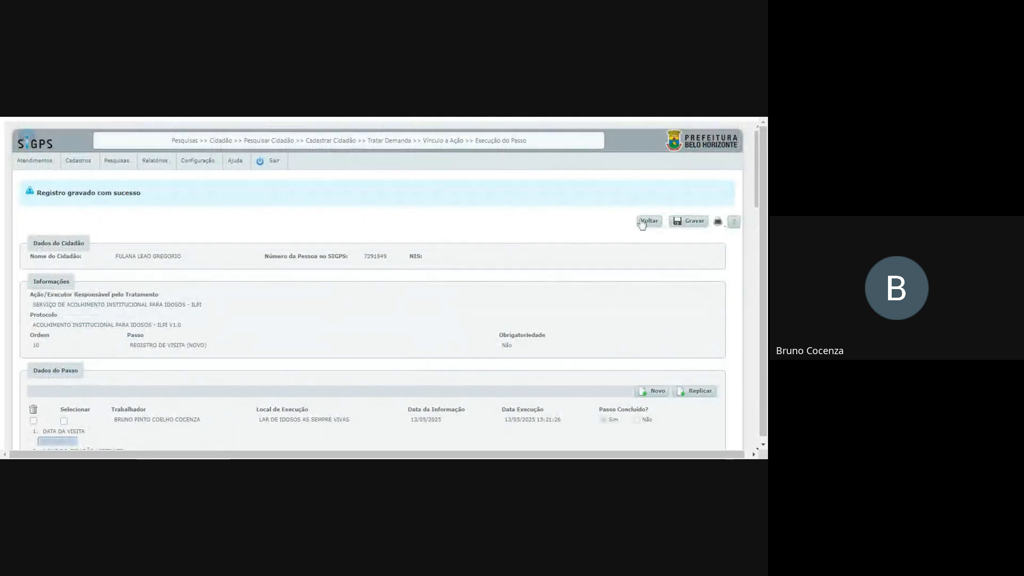
Step: Return to the citizen's protocol steps and examine the step execution history, including the repeated visit entries and execution dates
{"action": "left_click", "coordinate": [648, 222]}
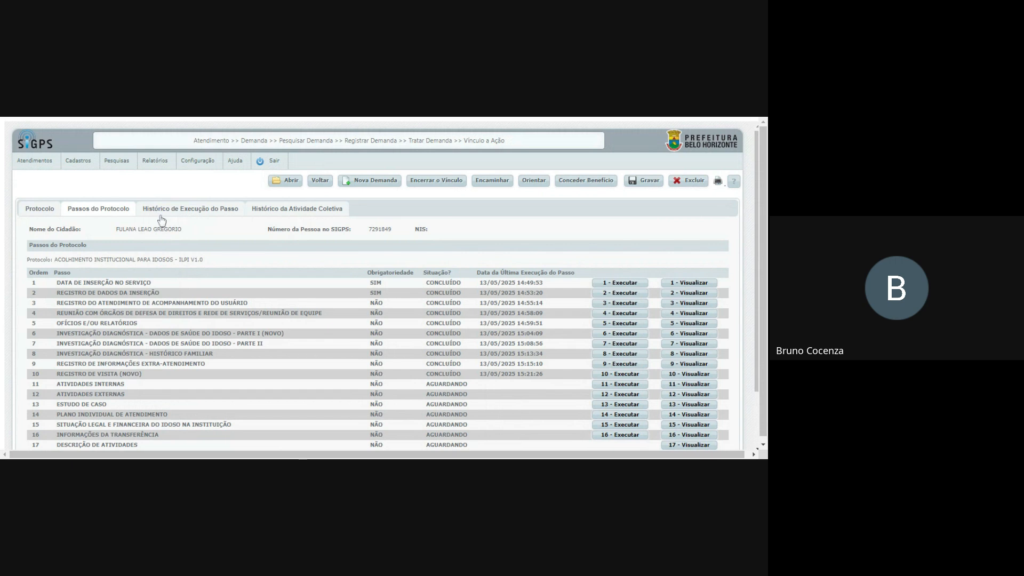
{"action": "scroll", "coordinate": [404, 324], "scroll_direction": "down", "scroll_amount": 3}
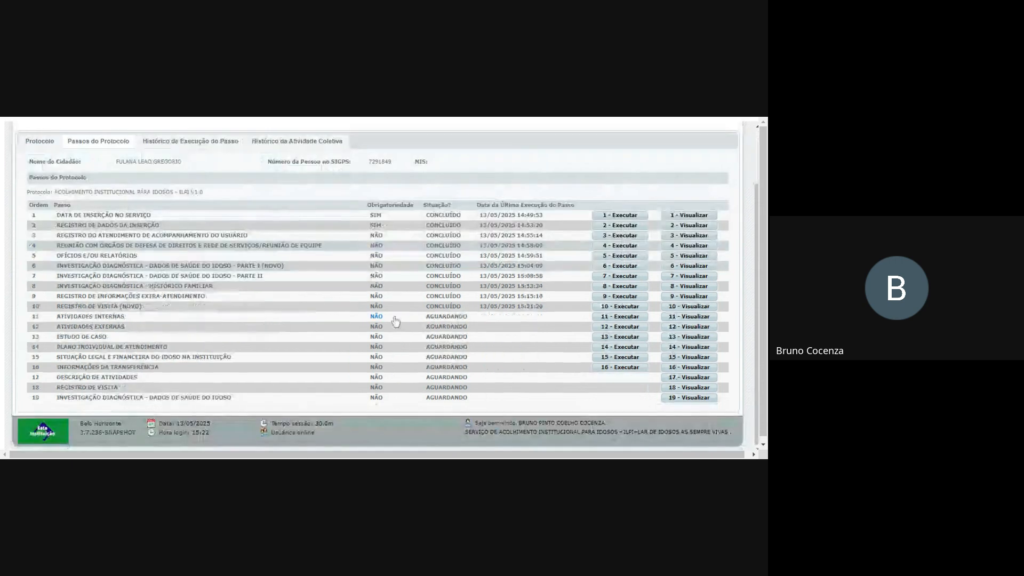
{"action": "scroll", "coordinate": [394, 321], "scroll_direction": "up", "scroll_amount": 3}
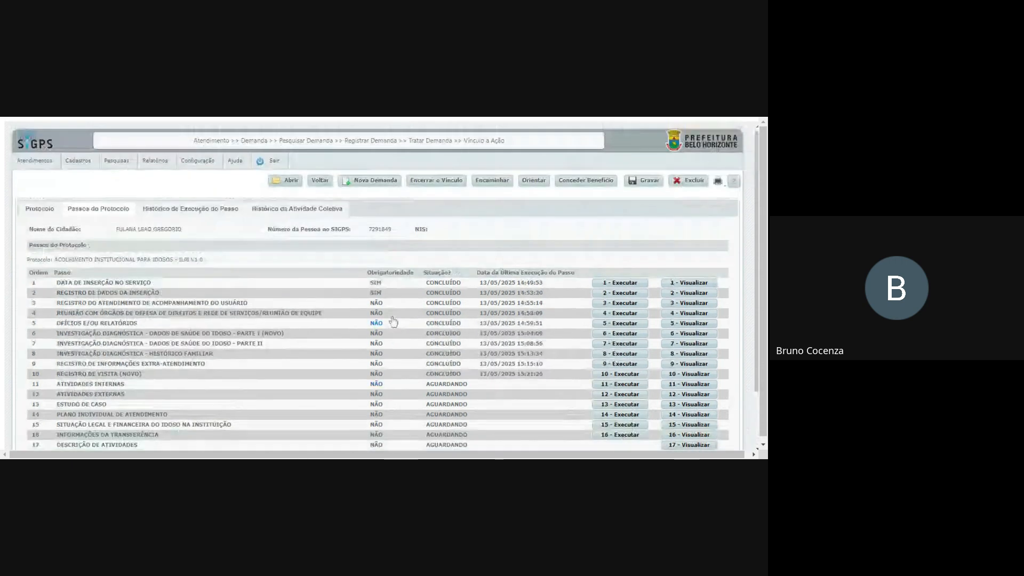
{"action": "left_click", "coordinate": [181, 213]}
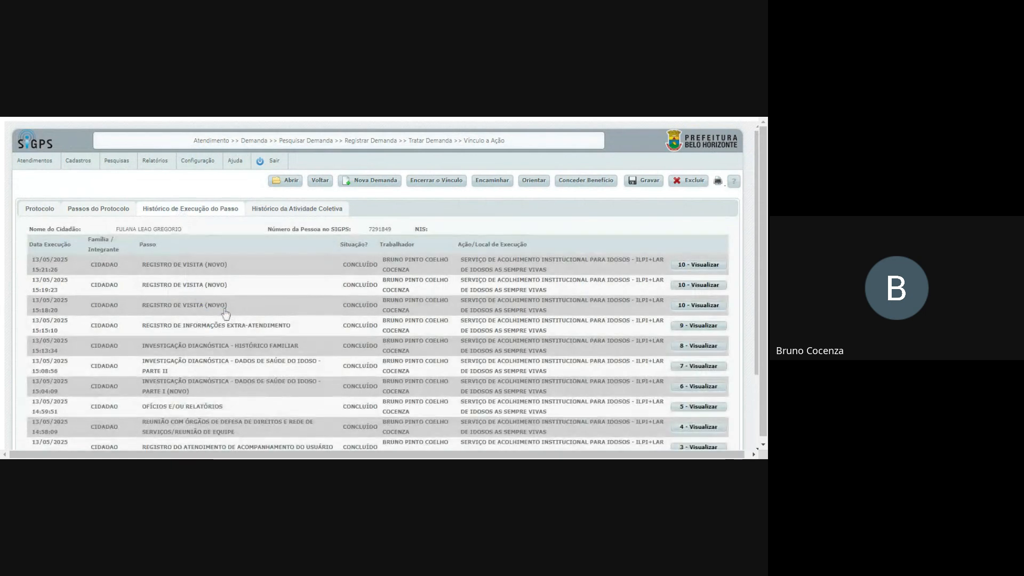
{"action": "scroll", "coordinate": [198, 249], "scroll_direction": "down", "scroll_amount": 5}
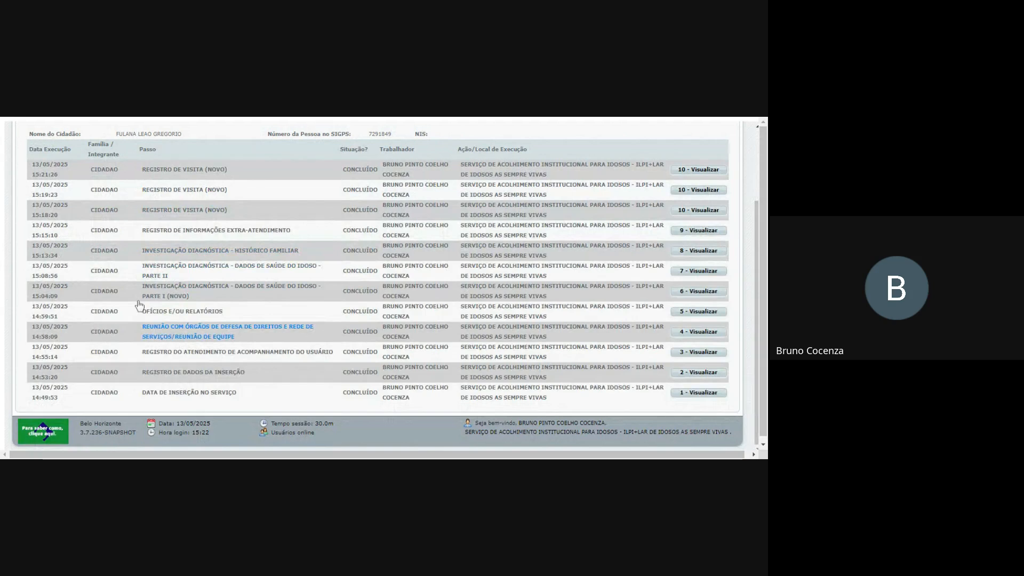
{"action": "scroll", "coordinate": [134, 345], "scroll_direction": "up", "scroll_amount": 3}
{"action": "scroll", "coordinate": [143, 325], "scroll_direction": "down", "scroll_amount": 1}
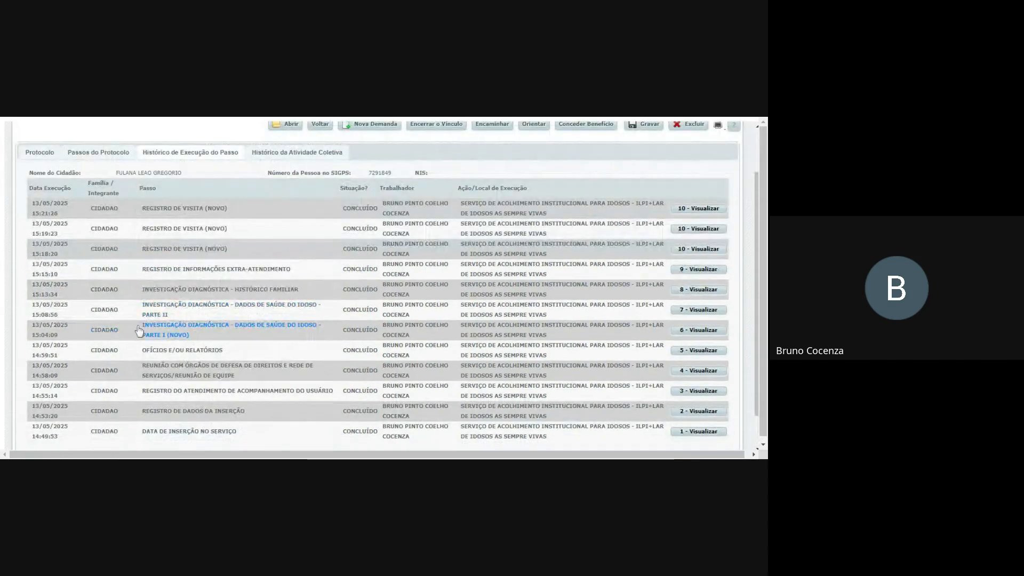
{"action": "scroll", "coordinate": [79, 380], "scroll_direction": "down", "scroll_amount": 2}
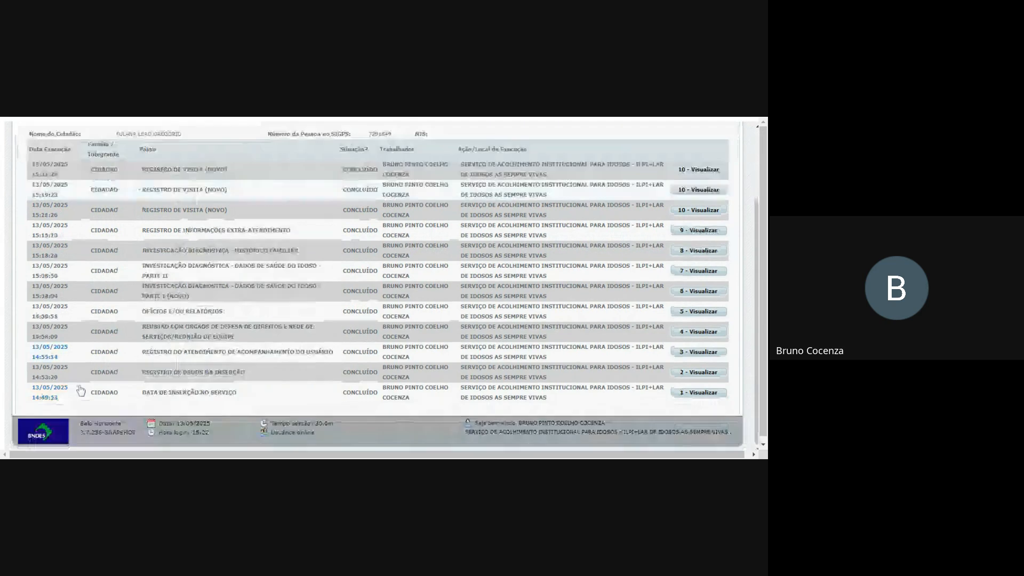
{"action": "scroll", "coordinate": [80, 389], "scroll_direction": "up", "scroll_amount": 4}
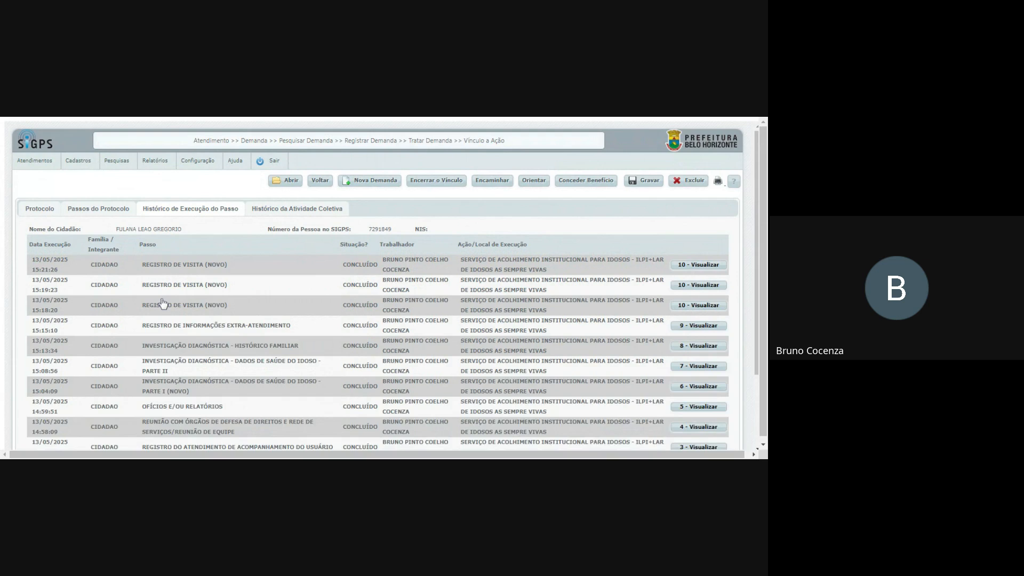
{"action": "scroll", "coordinate": [164, 303], "scroll_direction": "down", "scroll_amount": 2}
{"action": "scroll", "coordinate": [176, 267], "scroll_direction": "up", "scroll_amount": 2}
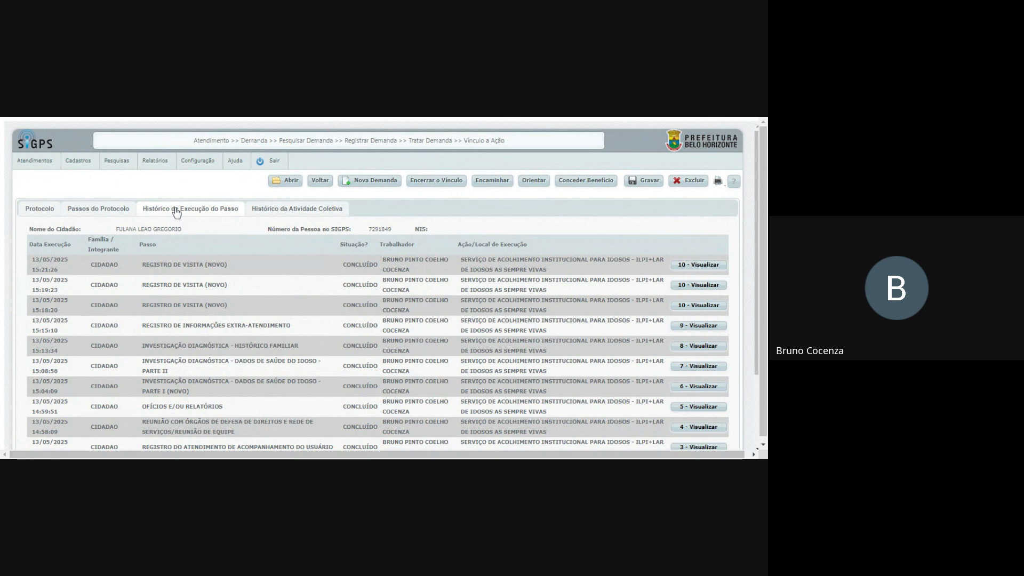
Step: Go back to the protocol step list and open step 11, ATIVIDADES INTERNAS, for execution
{"action": "left_click", "coordinate": [110, 215]}
{"action": "scroll", "coordinate": [608, 277], "scroll_direction": "down", "scroll_amount": 2}
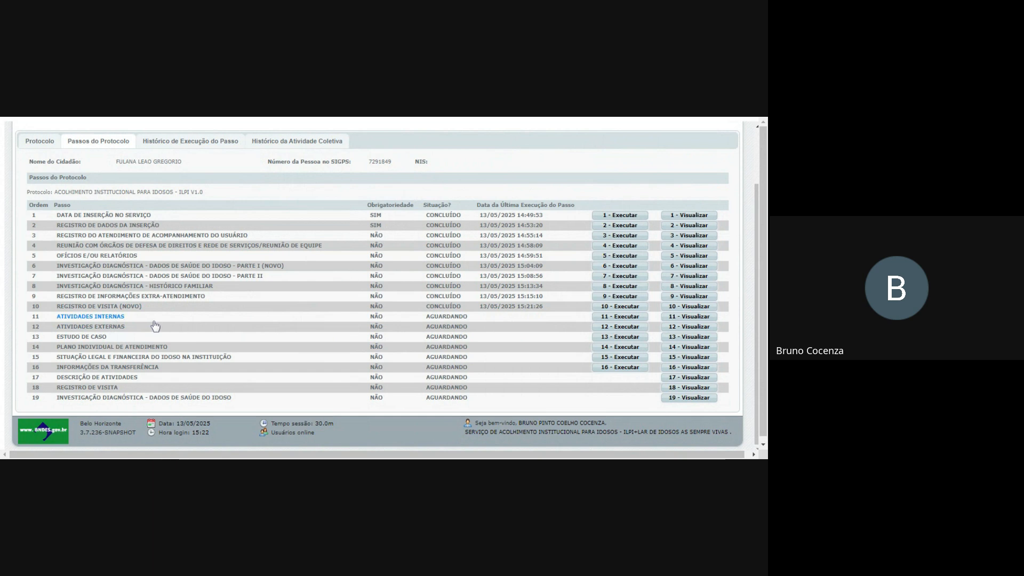
{"action": "left_click", "coordinate": [604, 318]}
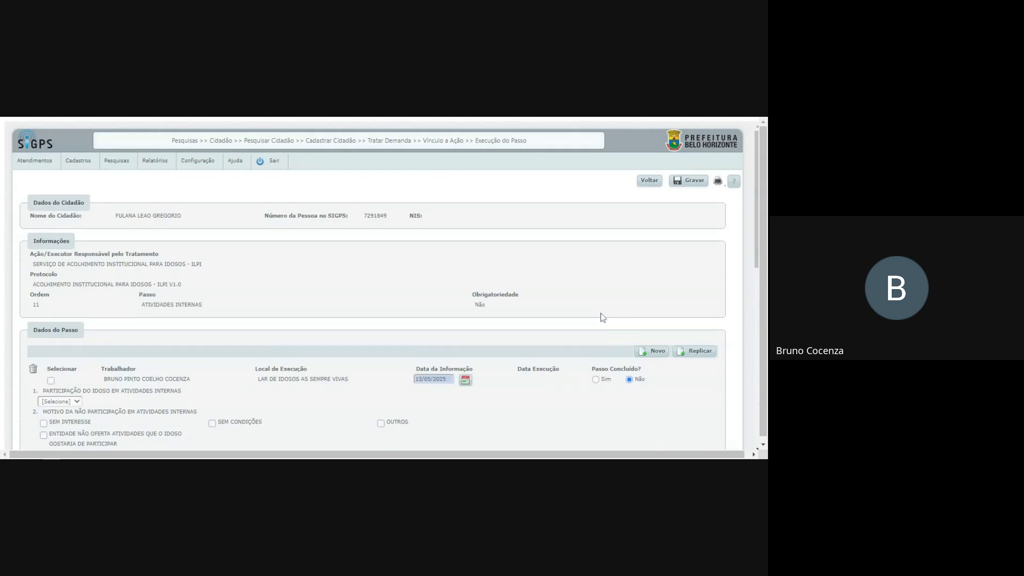
{"action": "scroll", "coordinate": [247, 304], "scroll_direction": "down", "scroll_amount": 1}
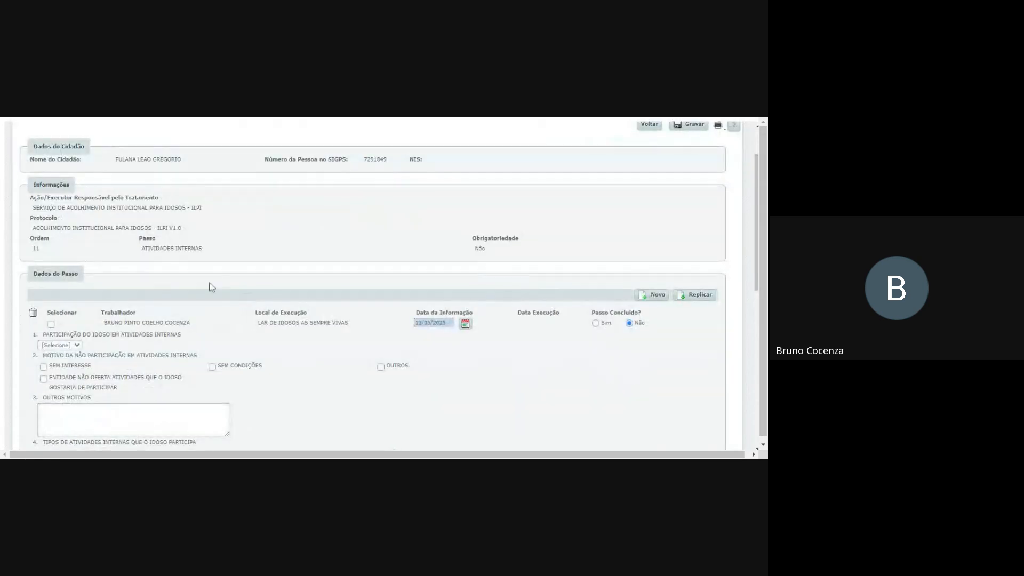
Step: Set PARTICIPAÇÃO DO IDOSO EM ATIVIDADES INTERNAS to SIM for the elderly resident
{"action": "scroll", "coordinate": [84, 354], "scroll_direction": "down", "scroll_amount": 1}
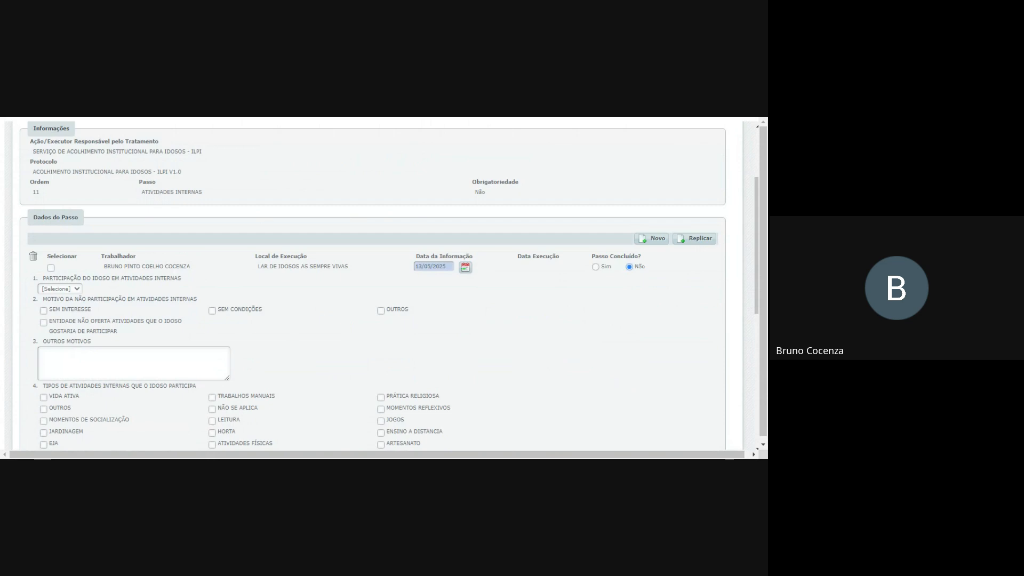
{"action": "left_click", "coordinate": [66, 300]}
{"action": "left_click_drag", "start_coordinate": [53, 341], "coordinate": [71, 342]}
{"action": "left_click", "coordinate": [277, 354]}
Step: Mark VIDA ATIVA, JARDINAGEM, ATIVIDADES FÍSICAS and HORTA as the internal activities the resident takes part in
{"action": "scroll", "coordinate": [278, 355], "scroll_direction": "down", "scroll_amount": 2}
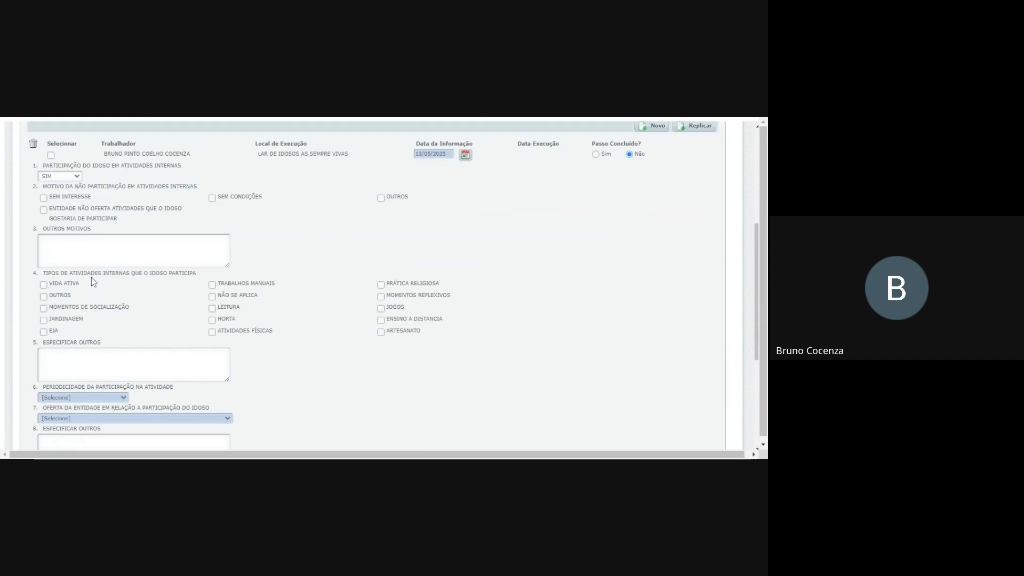
{"action": "left_click", "coordinate": [44, 284]}
{"action": "left_click", "coordinate": [44, 320]}
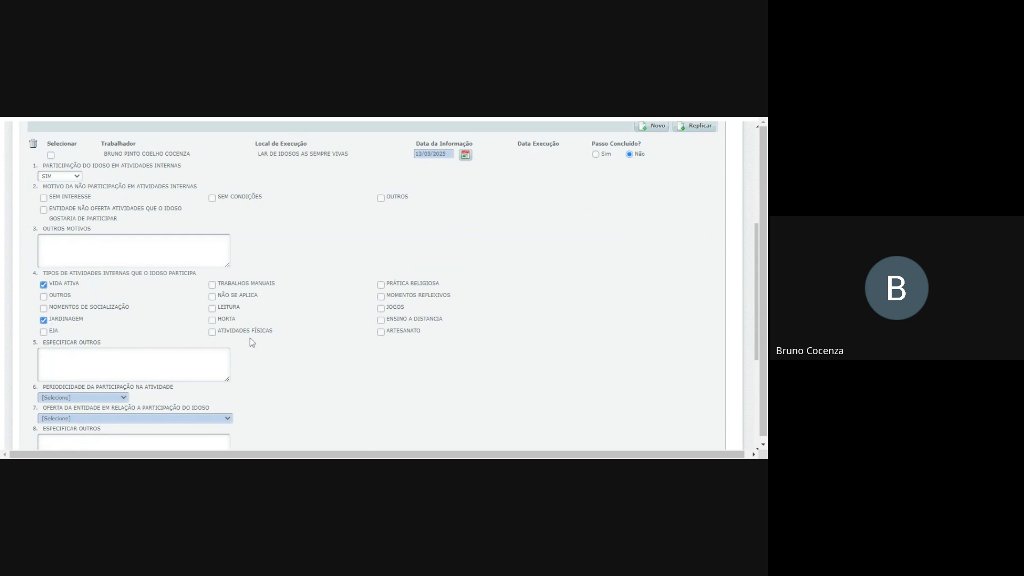
{"action": "left_click", "coordinate": [213, 332]}
{"action": "left_click", "coordinate": [212, 320]}
Step: Set PERIODICIDADE DA PARTICIPAÇÃO NA ATIVIDADE for the internal activities to DUAS VEZES POR SEMANA
{"action": "scroll", "coordinate": [194, 309], "scroll_direction": "down", "scroll_amount": 1}
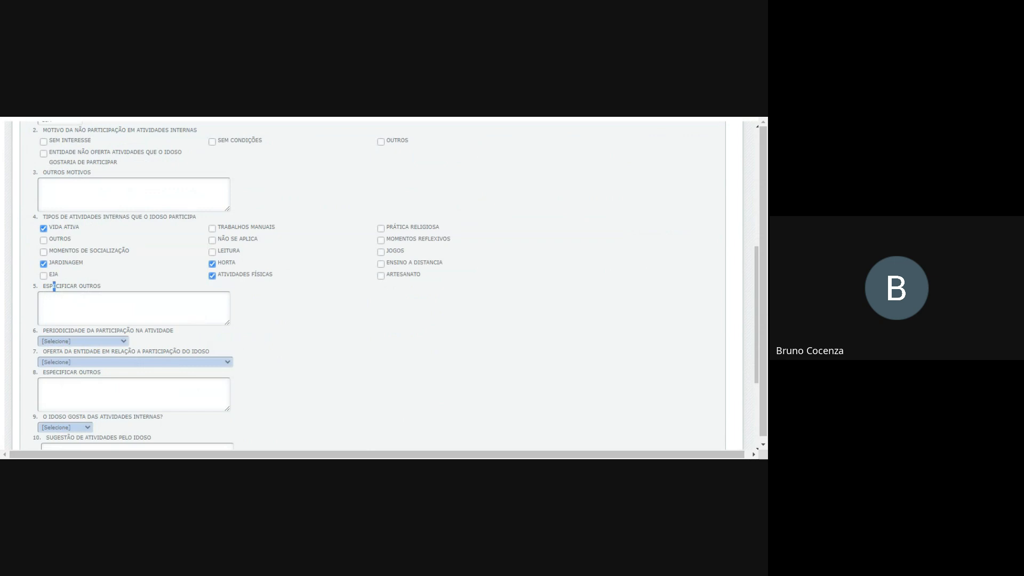
{"action": "left_click_drag", "start_coordinate": [56, 287], "coordinate": [94, 286]}
{"action": "left_click", "coordinate": [376, 327]}
{"action": "scroll", "coordinate": [360, 325], "scroll_direction": "down", "scroll_amount": 1}
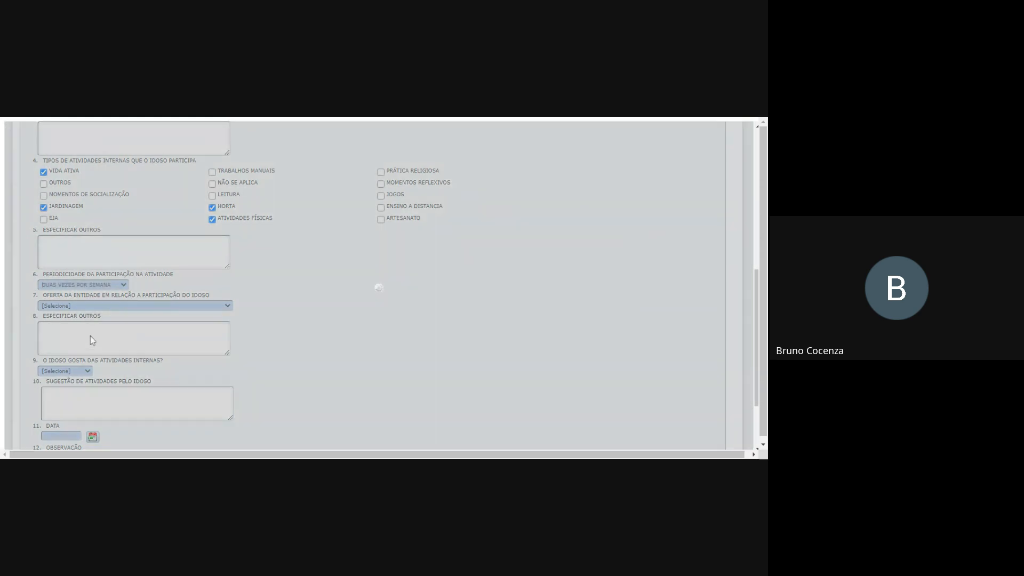
Step: Set the entity's offer for internal activities to QUANTIDADE SUFICIENTE QUE O IDOSO GOSTARIA DE PARTICIPAR after trying the superior and inferior quantity options
{"action": "left_click", "coordinate": [94, 330]}
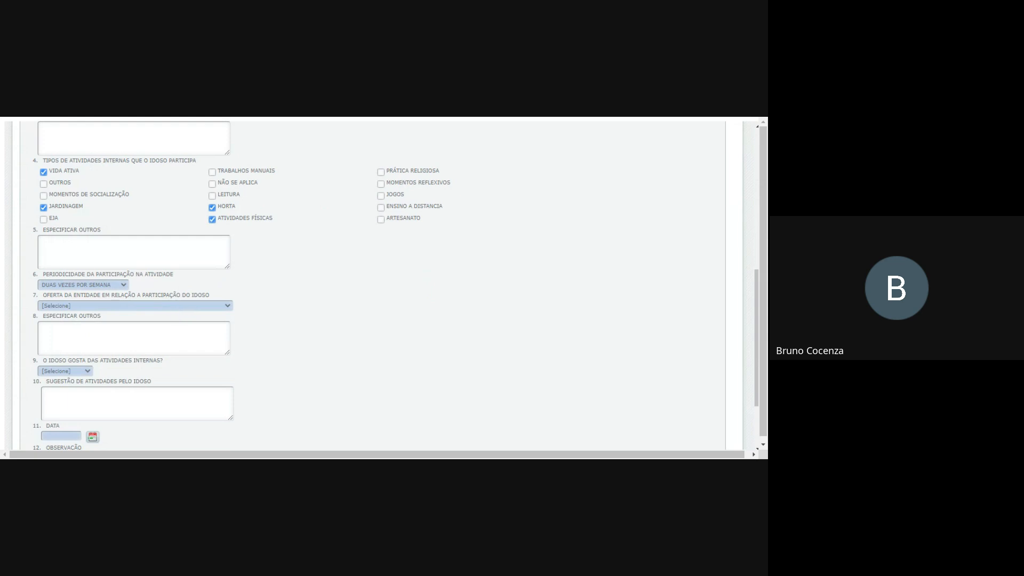
{"action": "left_click", "coordinate": [129, 316]}
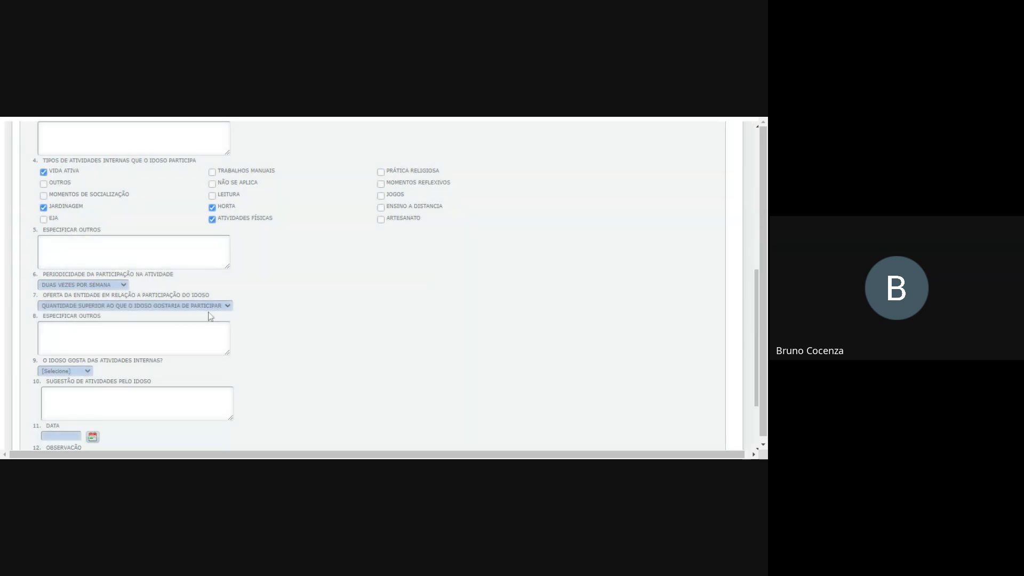
{"action": "left_click", "coordinate": [170, 327]}
{"action": "left_click", "coordinate": [92, 314]}
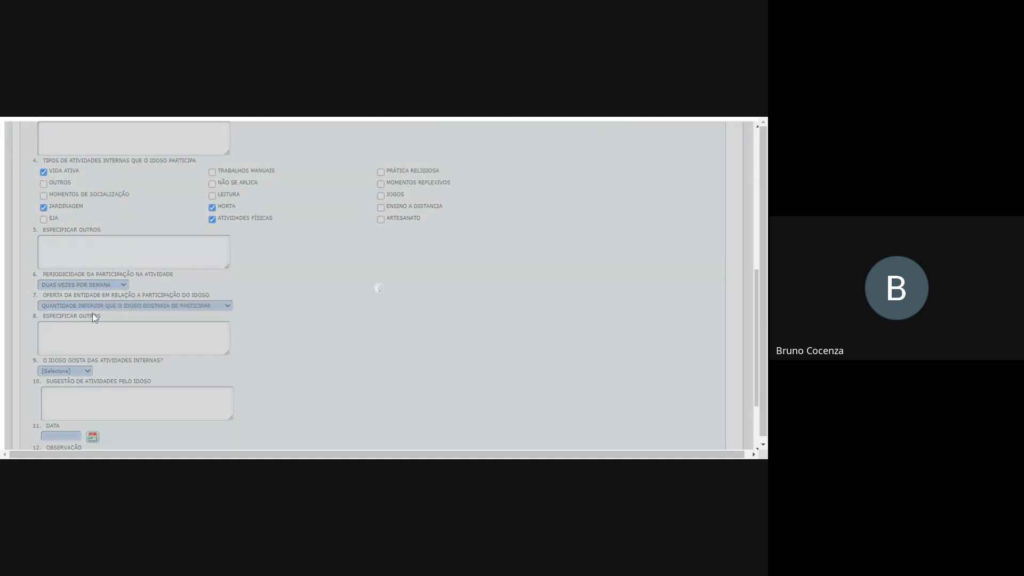
{"action": "left_click", "coordinate": [186, 312]}
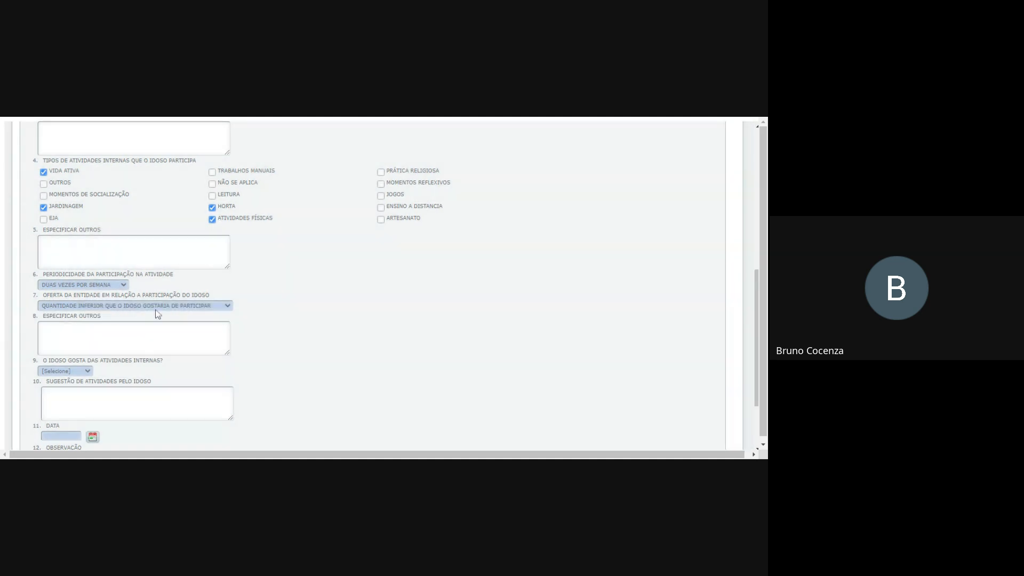
{"action": "left_click", "coordinate": [98, 333]}
{"action": "left_click_drag", "start_coordinate": [49, 316], "coordinate": [79, 316]}
{"action": "left_click", "coordinate": [133, 338]}
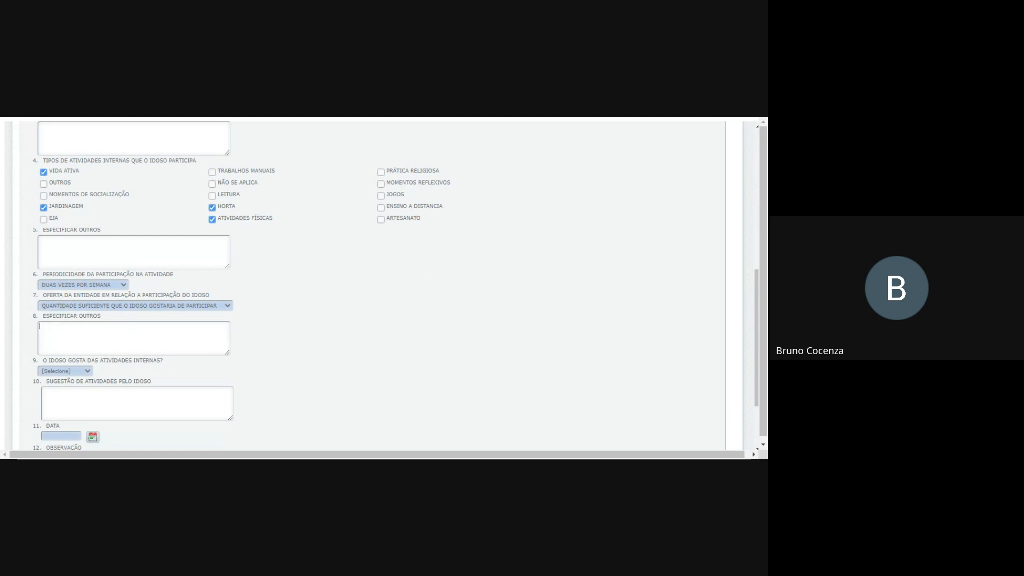
Step: Set O IDOSO GOSTA DAS ATIVIDADES INTERNAS? to AS VEZES and enter placeholder text as the resident's activity suggestion
{"action": "scroll", "coordinate": [133, 338], "scroll_direction": "down", "scroll_amount": 1}
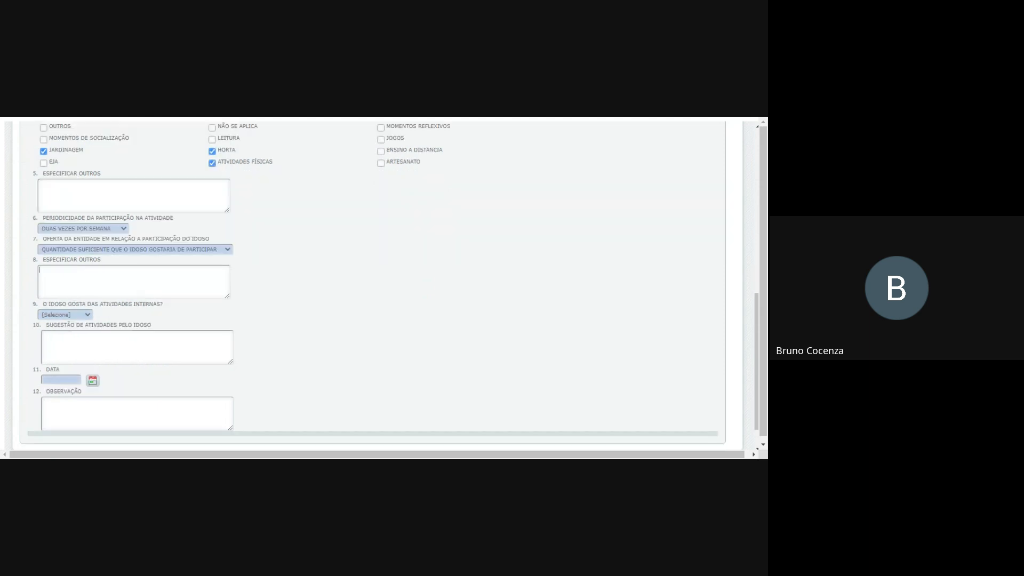
{"action": "left_click", "coordinate": [64, 314]}
{"action": "left_click", "coordinate": [50, 350]}
{"action": "type", "text": "JFJFJFJFJFJFJFJ"}
Step: Enter 12/10/2024 as the internal activities date and placeholder text as the observation
{"action": "scroll", "coordinate": [316, 320], "scroll_direction": "down", "scroll_amount": 1}
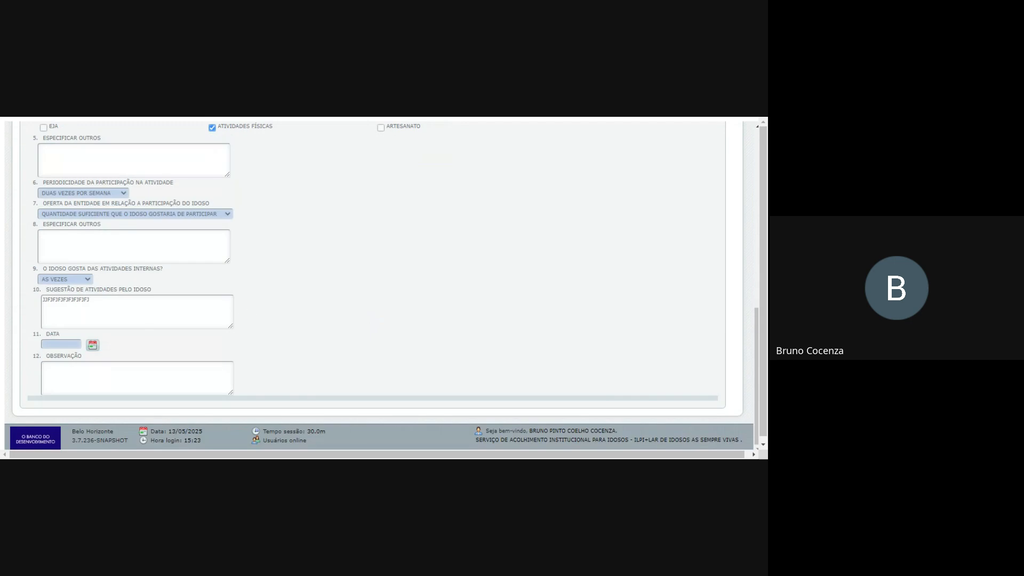
{"action": "left_click", "coordinate": [54, 342]}
{"action": "type", "text": "12/1"}
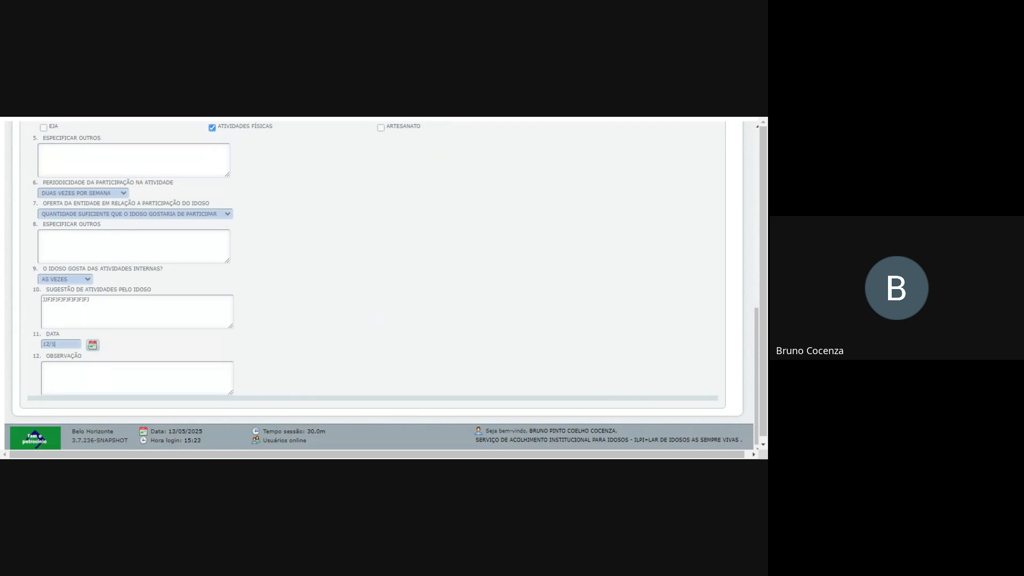
{"action": "type", "text": "0/202"}
{"action": "type", "text": "4"}
{"action": "type", "text": "HDHDHHDHDHDHDHDH"}
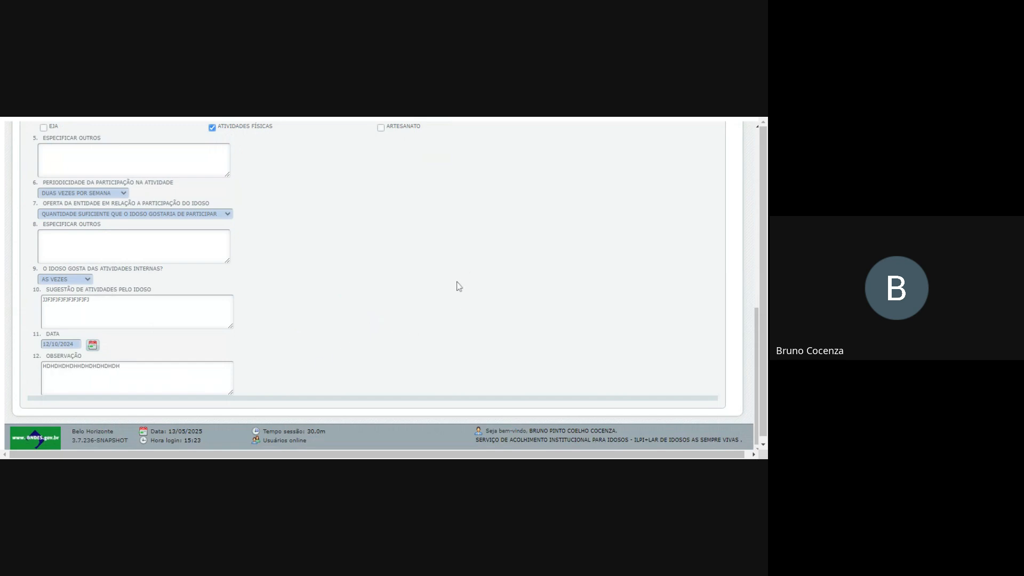
Step: Mark the ATIVIDADES INTERNAS step as completed (Sim), save it and return to the protocol step list
{"action": "scroll", "coordinate": [453, 280], "scroll_direction": "up", "scroll_amount": 10}
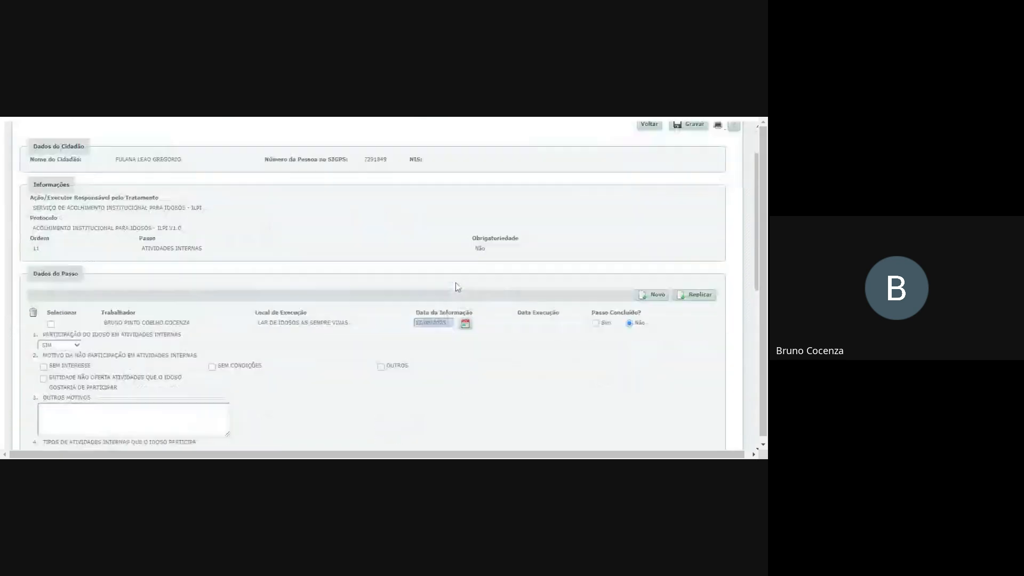
{"action": "scroll", "coordinate": [456, 283], "scroll_direction": "down", "scroll_amount": 2}
{"action": "left_click", "coordinate": [595, 267]}
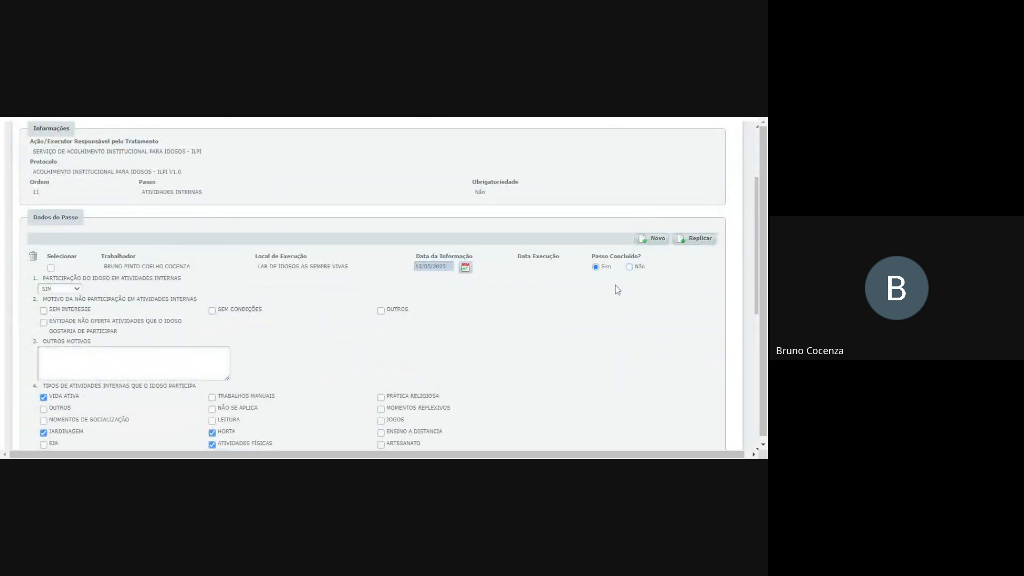
{"action": "scroll", "coordinate": [651, 245], "scroll_direction": "up", "scroll_amount": 2}
{"action": "left_click", "coordinate": [690, 181]}
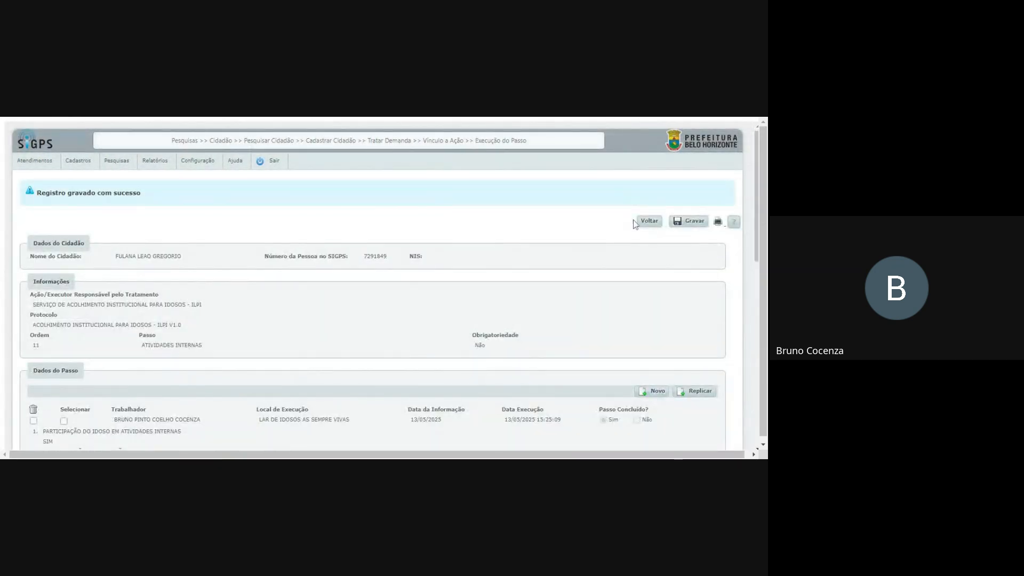
{"action": "left_click", "coordinate": [651, 223]}
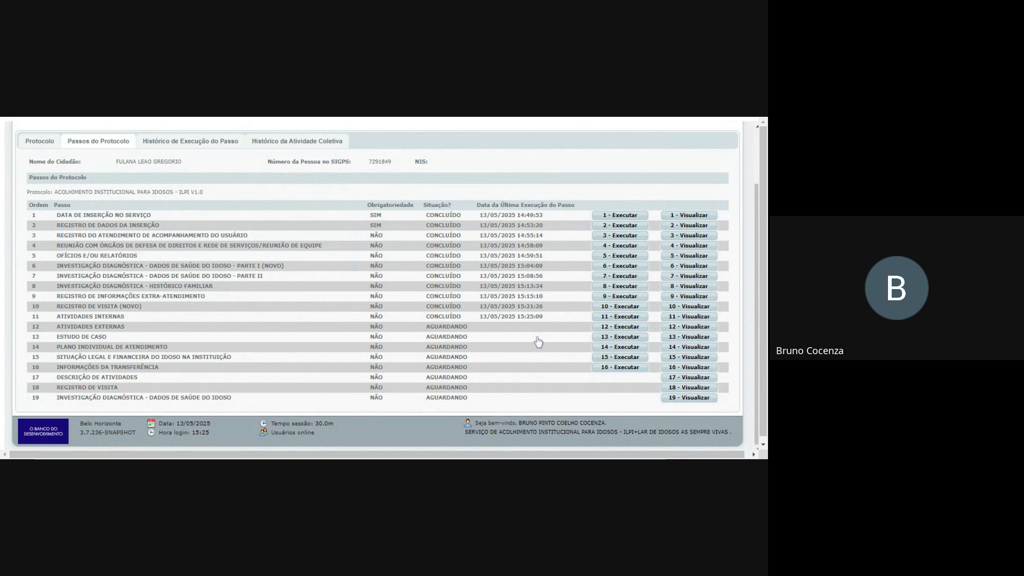
Step: Open step 12, ATIVIDADES EXTERNAS, for execution and set the resident's participation to AS VEZES
{"action": "left_click", "coordinate": [603, 327]}
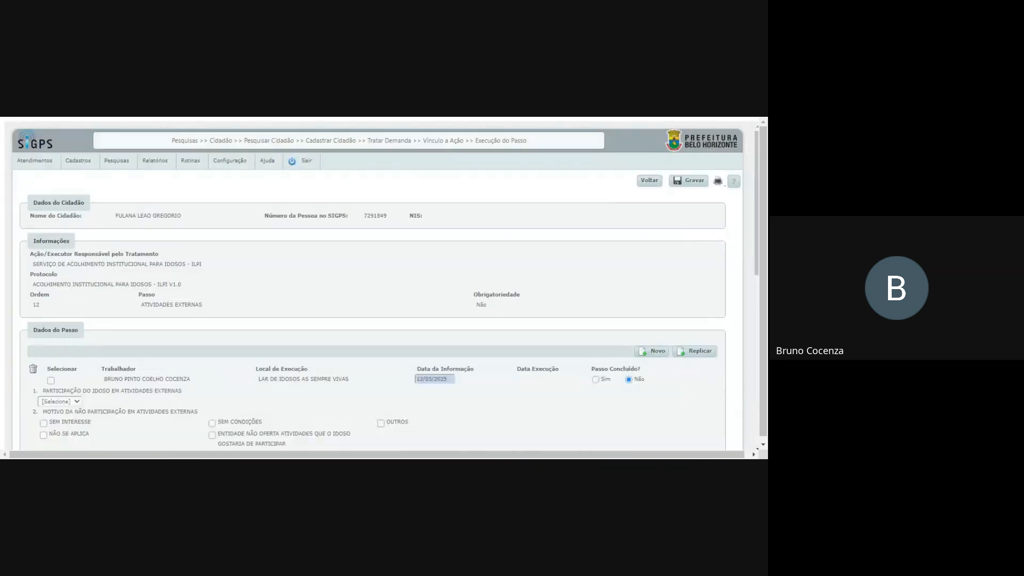
{"action": "scroll", "coordinate": [254, 293], "scroll_direction": "down", "scroll_amount": 4}
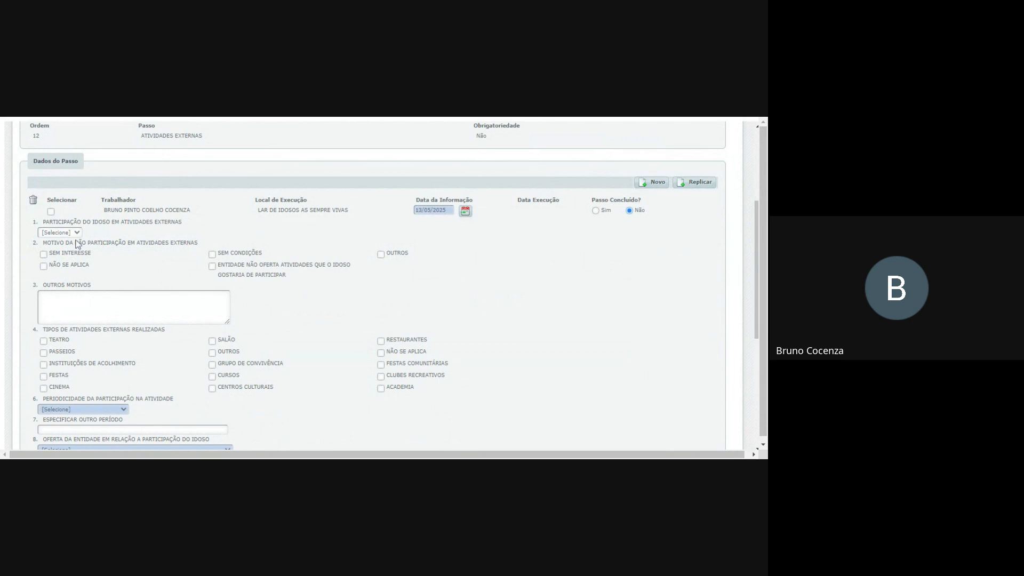
{"action": "left_click", "coordinate": [52, 238]}
{"action": "left_click_drag", "start_coordinate": [54, 285], "coordinate": [62, 285]}
Step: Mark PASSEIOS, CINEMA, CLUBES RECREATIVOS and FESTAS COMUNITÁRIAS as the external activities carried out
{"action": "scroll", "coordinate": [112, 308], "scroll_direction": "down", "scroll_amount": 1}
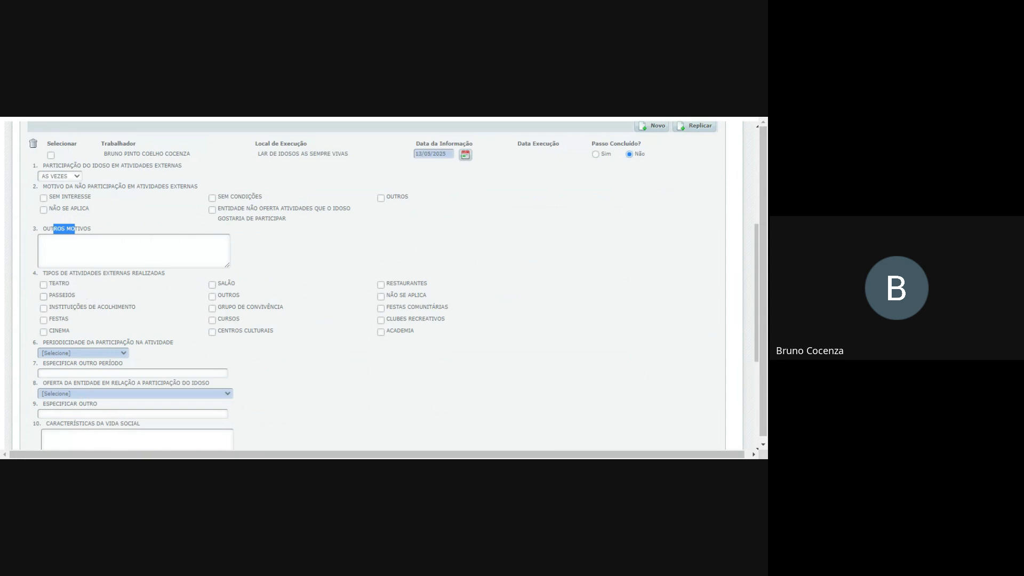
{"action": "left_click_drag", "start_coordinate": [51, 273], "coordinate": [90, 273]}
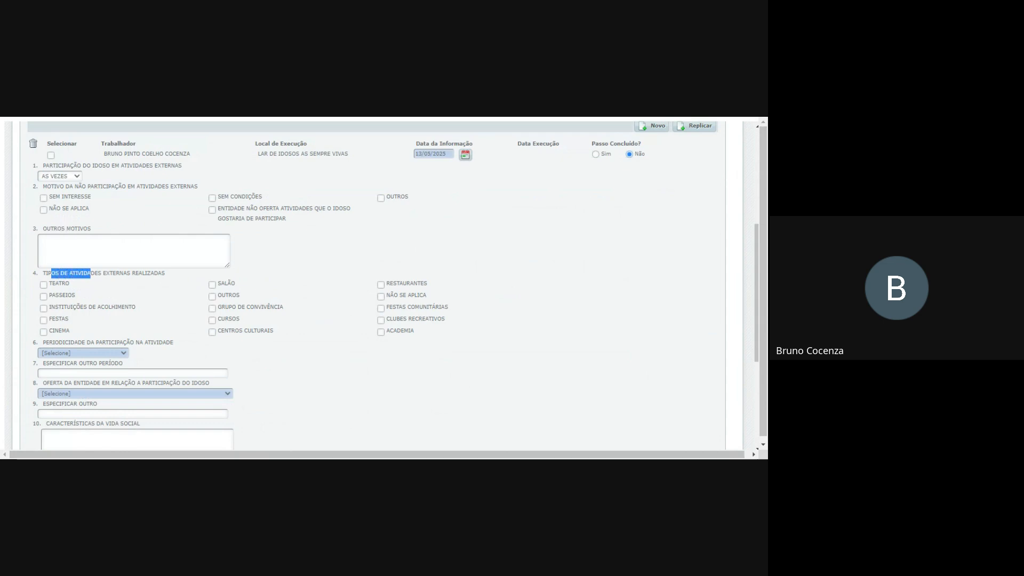
{"action": "left_click", "coordinate": [43, 296]}
{"action": "left_click", "coordinate": [44, 331]}
{"action": "left_click", "coordinate": [381, 320]}
{"action": "left_click", "coordinate": [381, 308]}
Step: Set the external activities' periodicity to SEMANAL and the entity's offer to QUANTIDADE SUFICIENTE QUE O IDOSO GOSTARIA DE PARTICIPAR
{"action": "scroll", "coordinate": [114, 304], "scroll_direction": "down", "scroll_amount": 1}
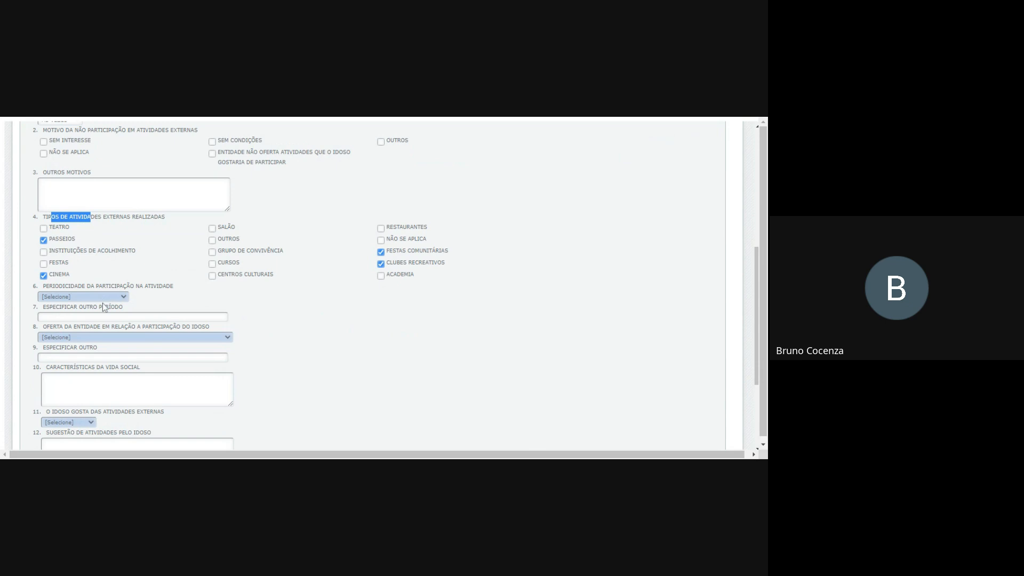
{"action": "left_click", "coordinate": [103, 304]}
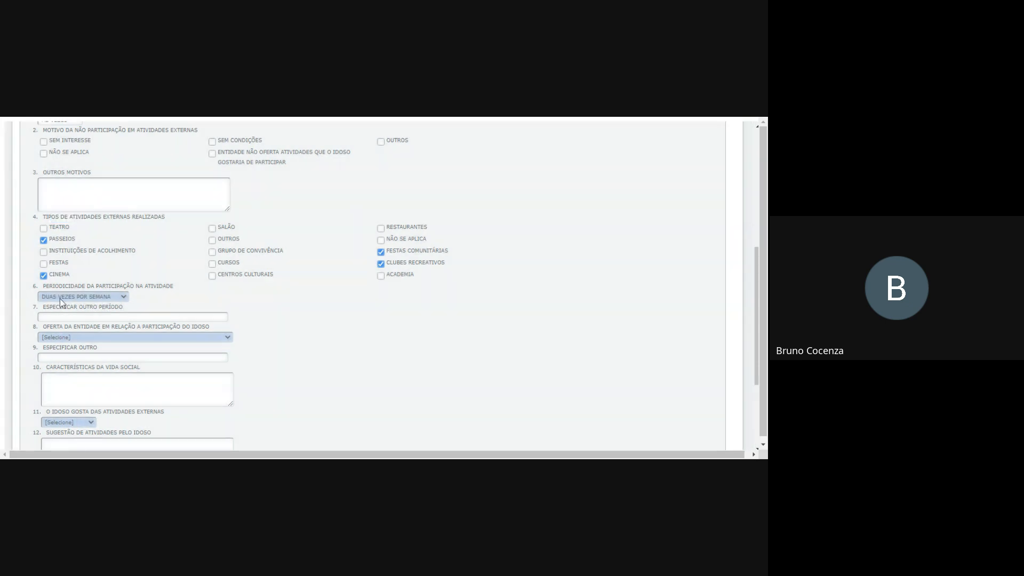
{"action": "left_click", "coordinate": [98, 307]}
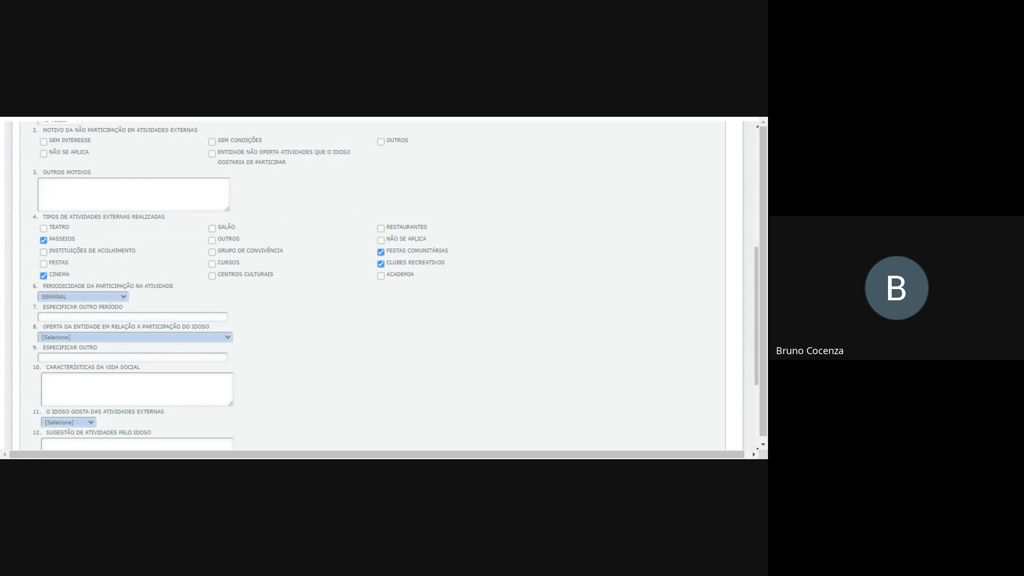
{"action": "left_click_drag", "start_coordinate": [79, 307], "coordinate": [116, 308]}
{"action": "left_click", "coordinate": [191, 309]}
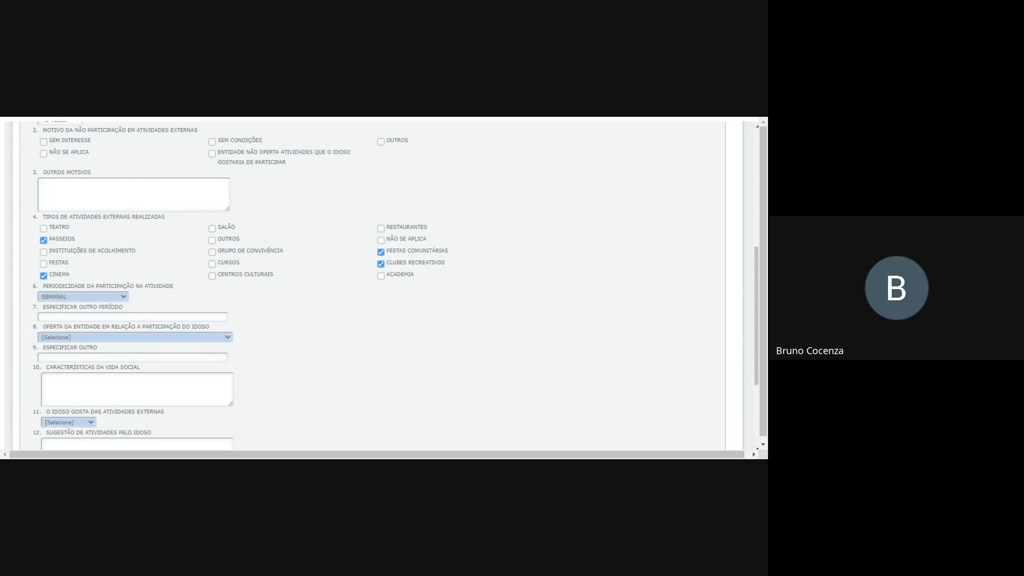
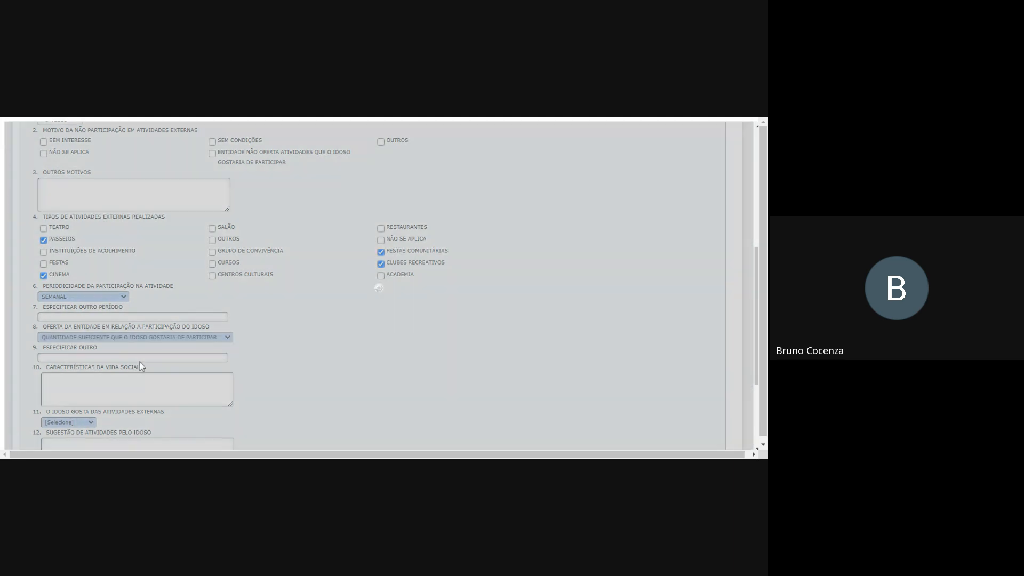
{"action": "left_click", "coordinate": [132, 356]}
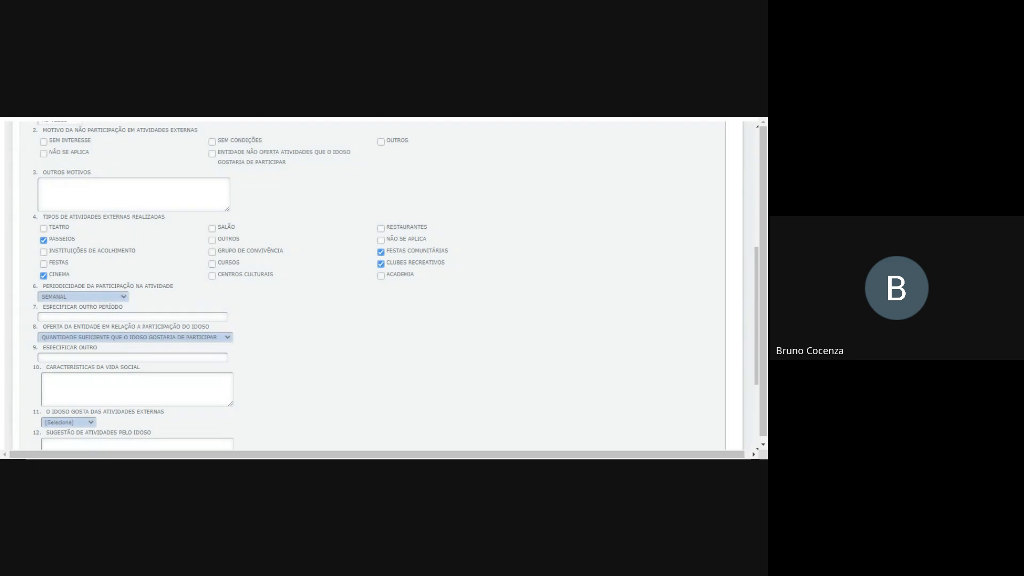
Step: Enter placeholder text in CARACTERÍSTICAS DA VIDA SOCIAL and set O IDOSO GOSTA DAS ATIVIDADES EXTERNAS to SIM
{"action": "scroll", "coordinate": [246, 356], "scroll_direction": "down", "scroll_amount": 2}
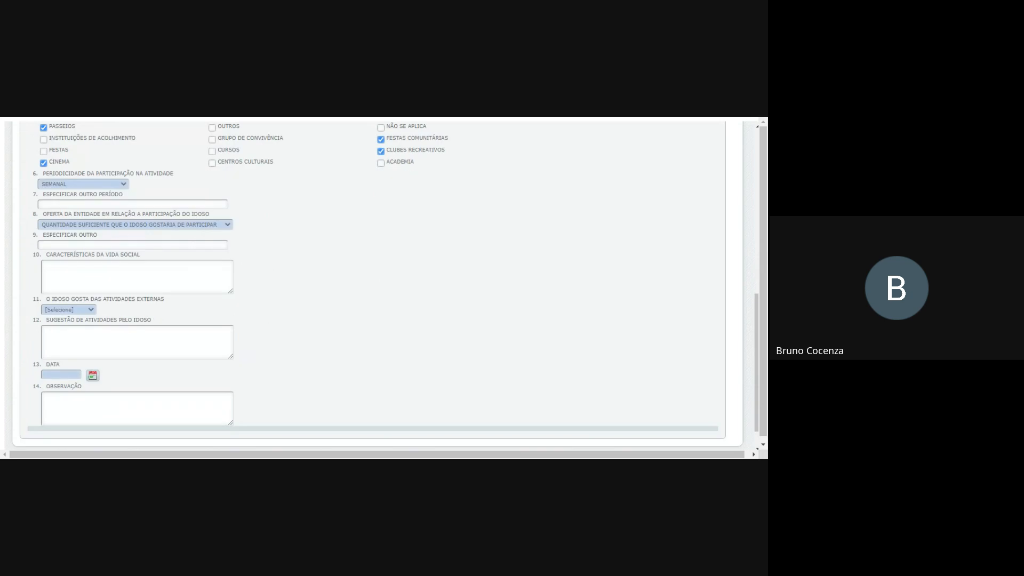
{"action": "type", "text": "DHHDDGHGHGHGHGJHJHJKHKHKHK"}
{"action": "left_click", "coordinate": [79, 320]}
{"action": "left_click_drag", "start_coordinate": [88, 320], "coordinate": [113, 320]}
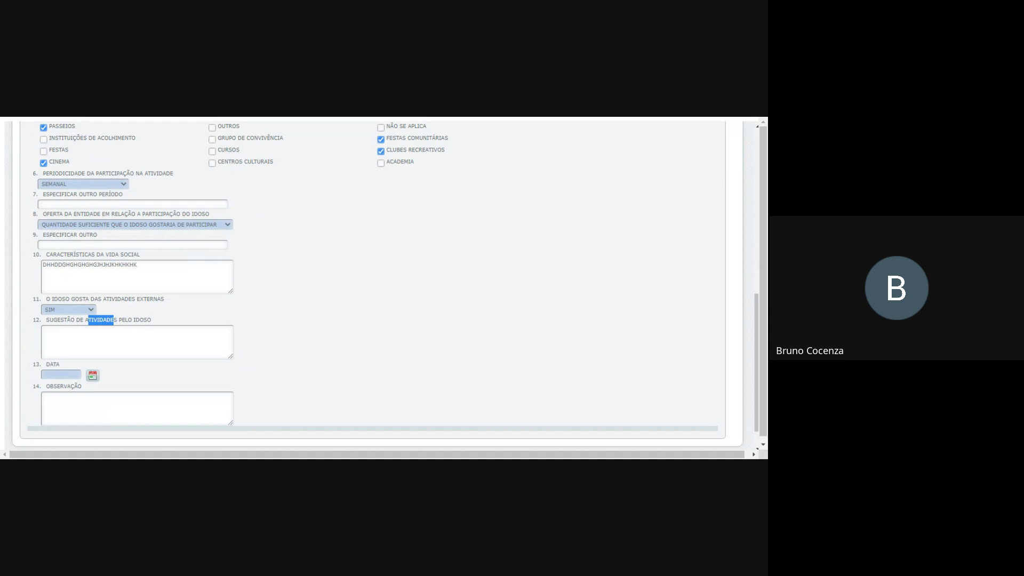
Step: Enter 12/11/2024 as the external activities date and placeholder text as the observation
{"action": "left_click", "coordinate": [108, 338]}
{"action": "type", "text": "12/11/2024"}
{"action": "type", "text": "CGJGJJF"}
{"action": "type", "text": "JJFJJF"}
Step: Mark the ATIVIDADES EXTERNAS step as completed (Sim) and save the record
{"action": "scroll", "coordinate": [243, 314], "scroll_direction": "up", "scroll_amount": 5}
{"action": "scroll", "coordinate": [245, 315], "scroll_direction": "down", "scroll_amount": 4}
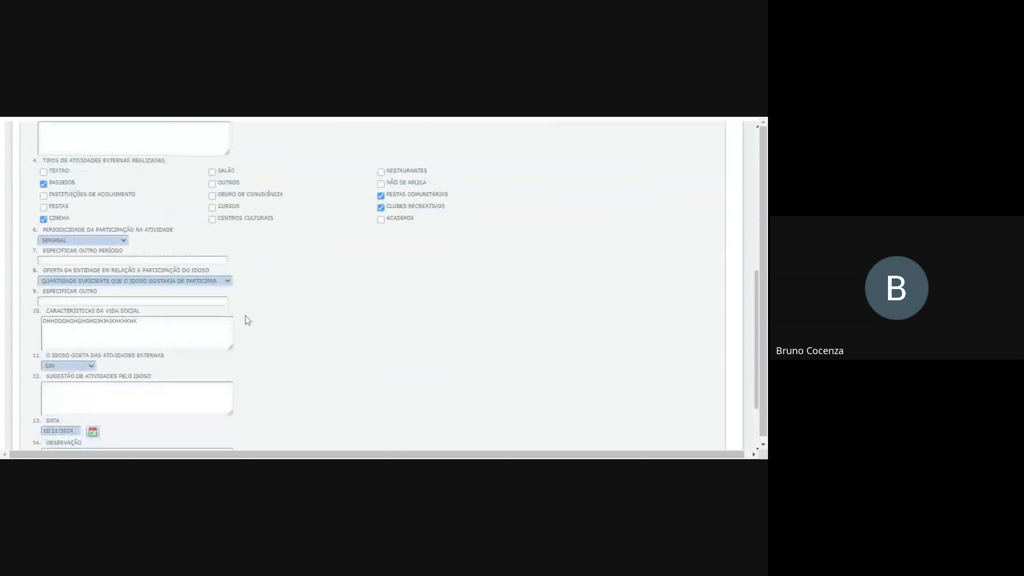
{"action": "scroll", "coordinate": [245, 315], "scroll_direction": "up", "scroll_amount": 6}
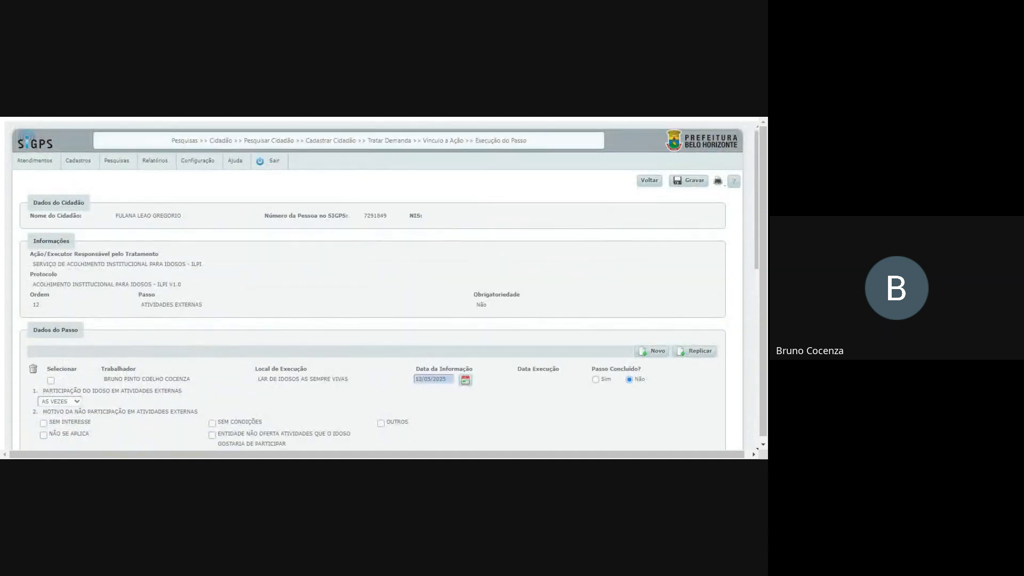
{"action": "left_click_drag", "start_coordinate": [141, 304], "coordinate": [195, 305]}
{"action": "left_click", "coordinate": [596, 379]}
{"action": "left_click", "coordinate": [691, 180]}
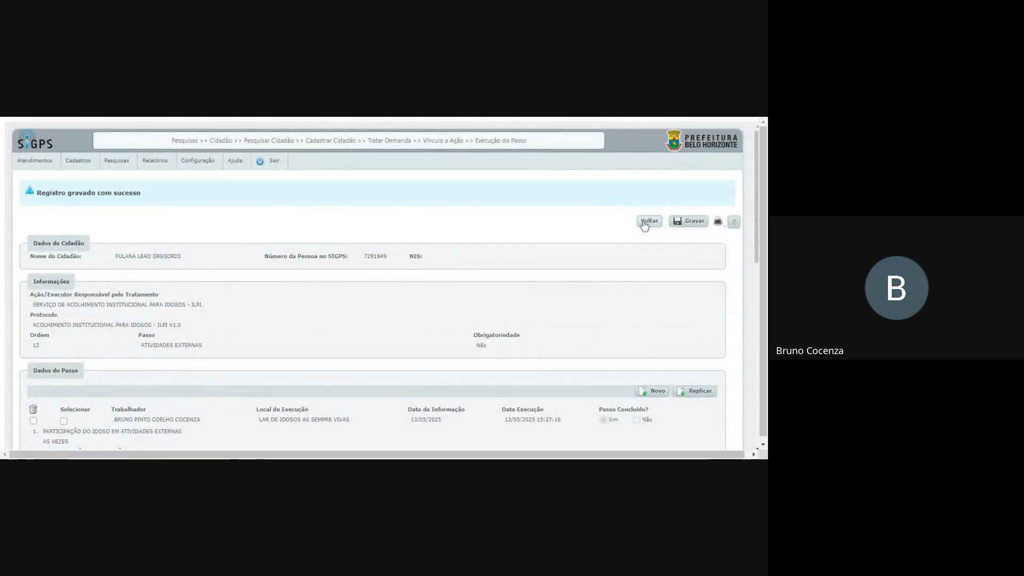
Step: Return to the protocol step list and open step 13, ESTUDO DE CASO, for execution
{"action": "left_click", "coordinate": [637, 223]}
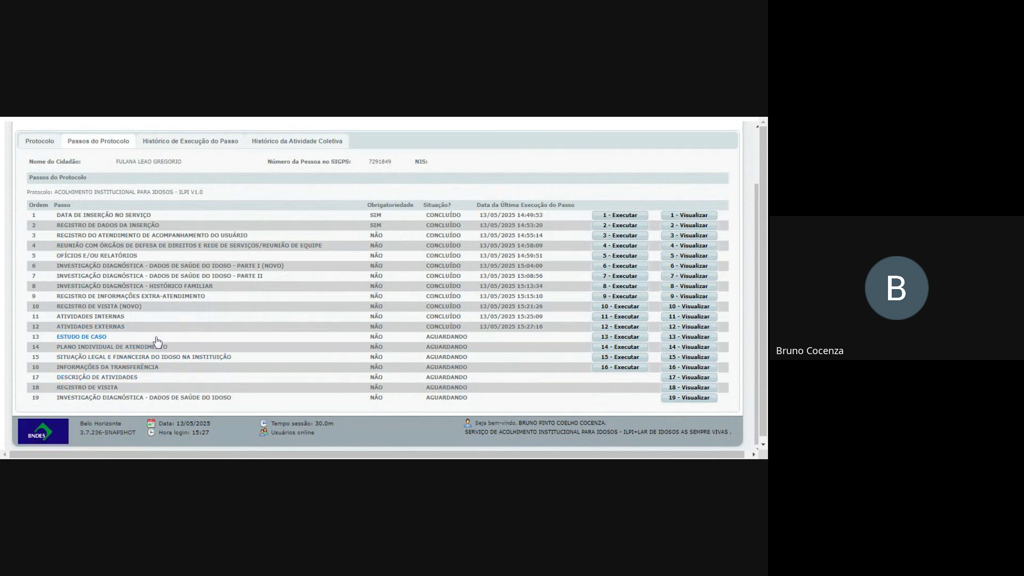
{"action": "left_click", "coordinate": [605, 338]}
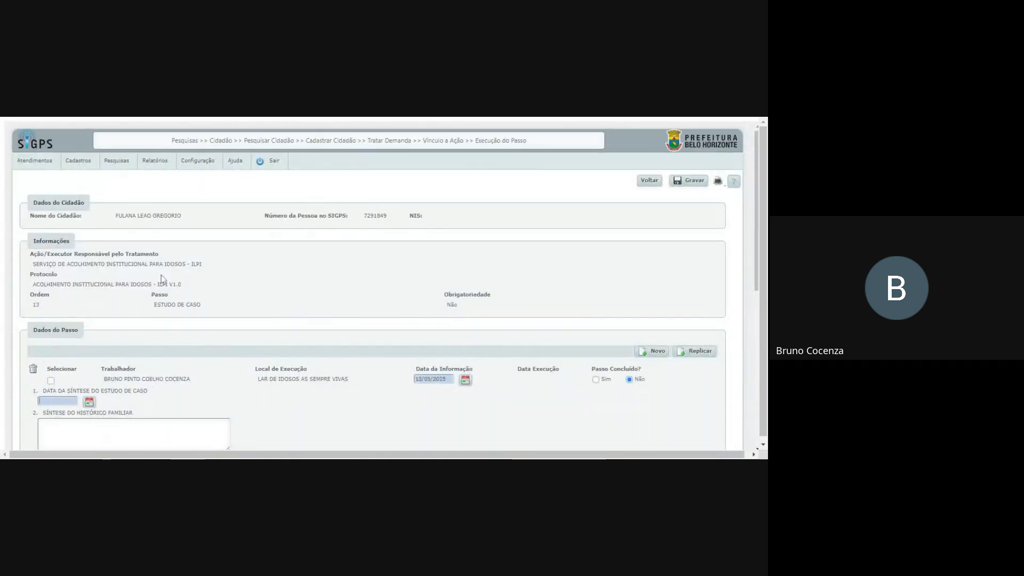
Step: Enter 23/05/2024 as the case study synthesis date and placeholder text in SÍNTESE DO HISTÓRICO FAMILIAR and SÍNTESE DA SITUAÇÃO JURÍDICA DO CASO
{"action": "scroll", "coordinate": [270, 251], "scroll_direction": "down", "scroll_amount": 10}
{"action": "scroll", "coordinate": [270, 304], "scroll_direction": "up", "scroll_amount": 10}
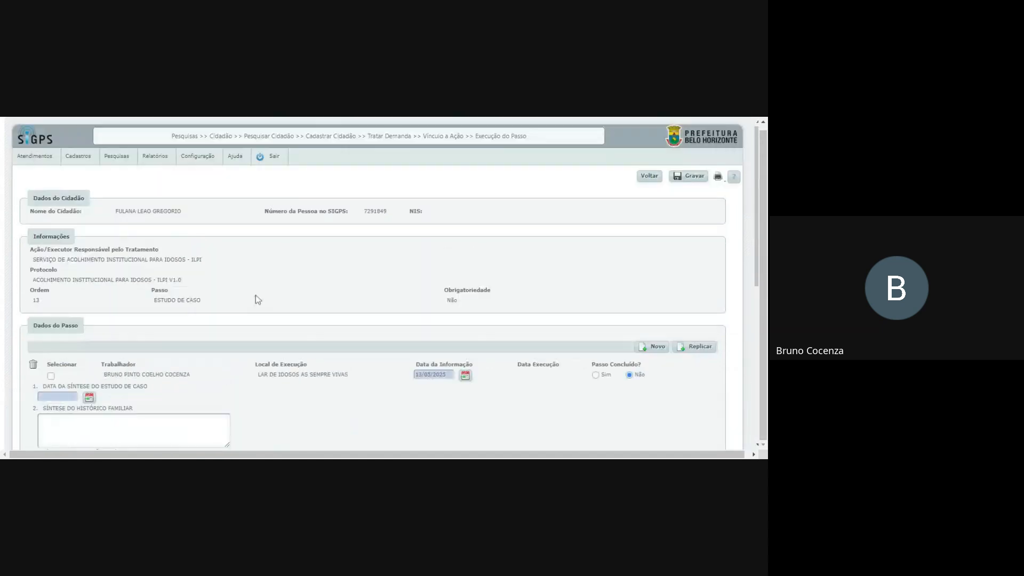
{"action": "scroll", "coordinate": [229, 307], "scroll_direction": "down", "scroll_amount": 1}
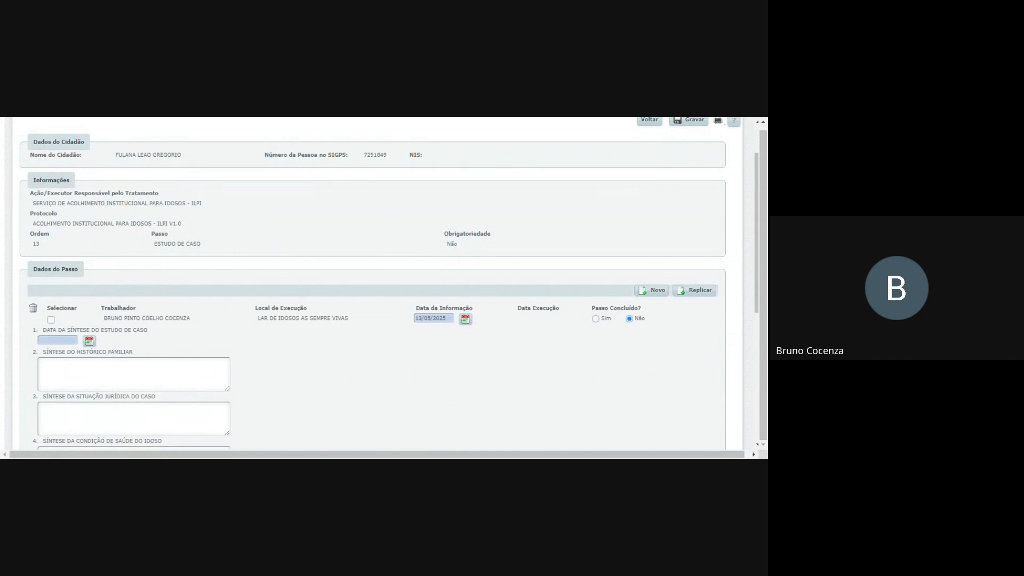
{"action": "left_click", "coordinate": [70, 365]}
{"action": "scroll", "coordinate": [69, 365], "scroll_direction": "down", "scroll_amount": 2}
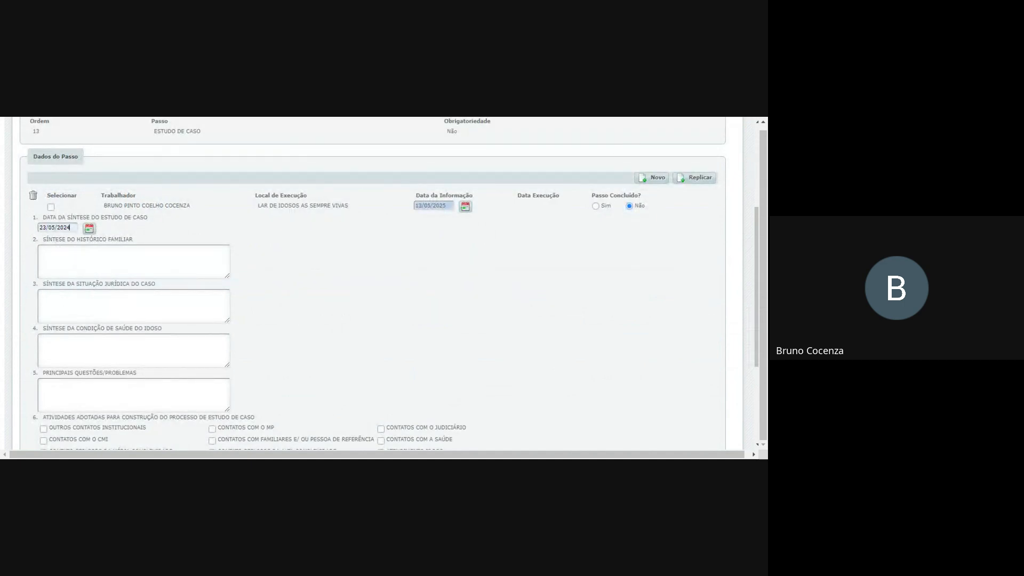
{"action": "type", "text": "JFJFJFJFJFJFJFJ"}
{"action": "left_click", "coordinate": [40, 294]}
{"action": "type", "text": "HFJHFJFJFJFHJHJHJFHJJHJF"}
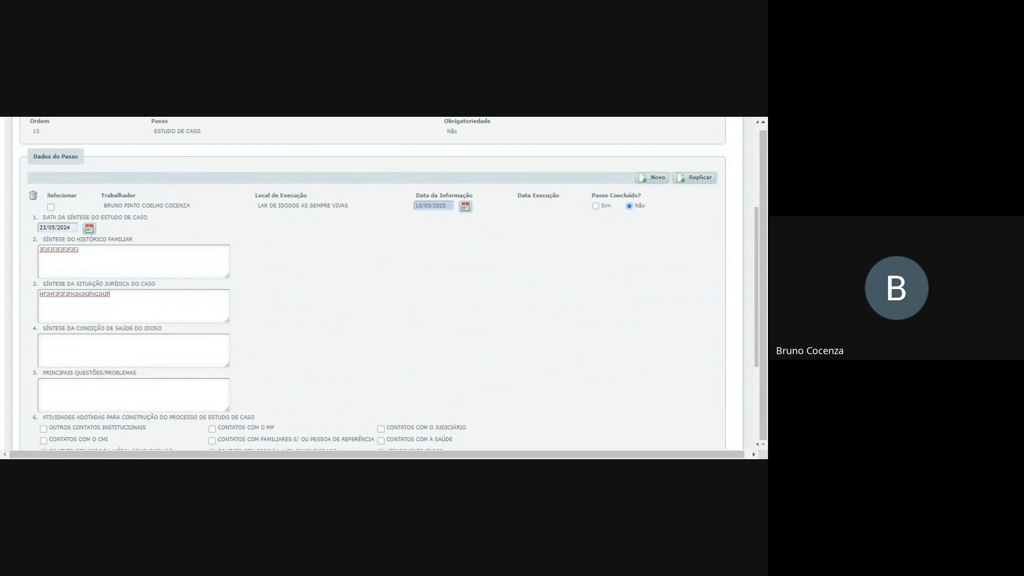
Step: Enter placeholder text in SÍNTESE DA CONDIÇÃO DE SAÚDE DO IDOSO and PRINCIPAIS QUESTÕES/PROBLEMAS
{"action": "type", "text": "HFJFJFJJH"}
{"action": "type", "text": "JHJJH"}
{"action": "type", "text": "JFJFJFJ"}
{"action": "scroll", "coordinate": [245, 315], "scroll_direction": "down", "scroll_amount": 3}
{"action": "type", "text": "JFJFJJF"}
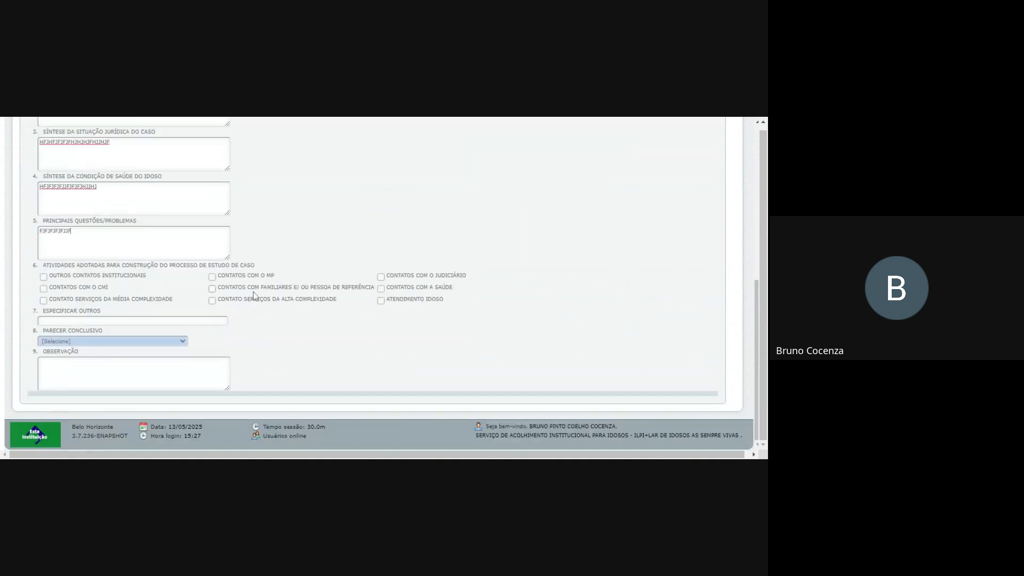
{"action": "type", "text": "JFJH"}
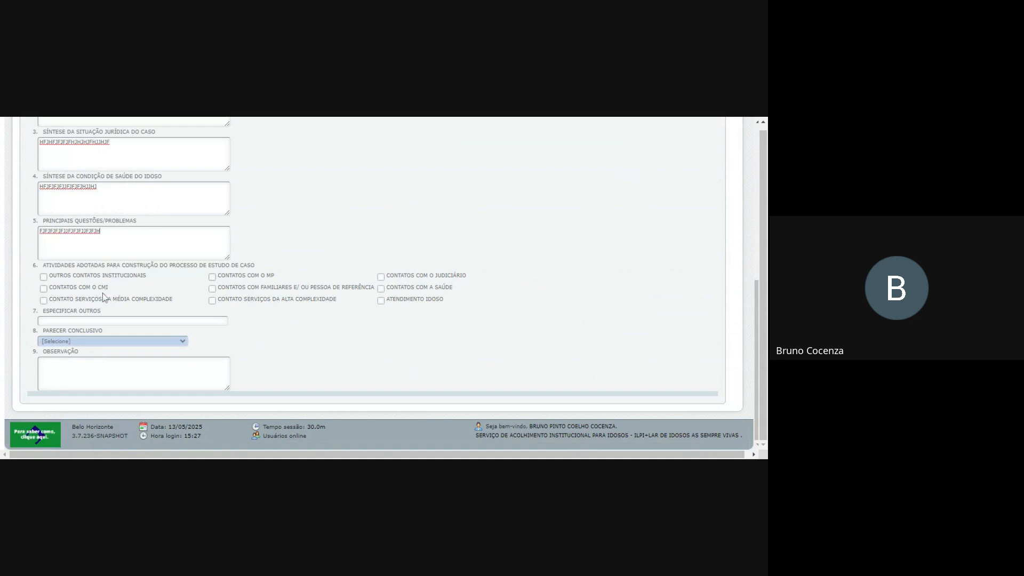
Step: Select OUTROS CONTATOS INSTITUCIONAIS, CONTATO SERVIÇOS DA MÉDIA COMPLEXIDADE and ATENDIMENTO IDOSO as the activities adopted for the case study
{"action": "left_click", "coordinate": [43, 276]}
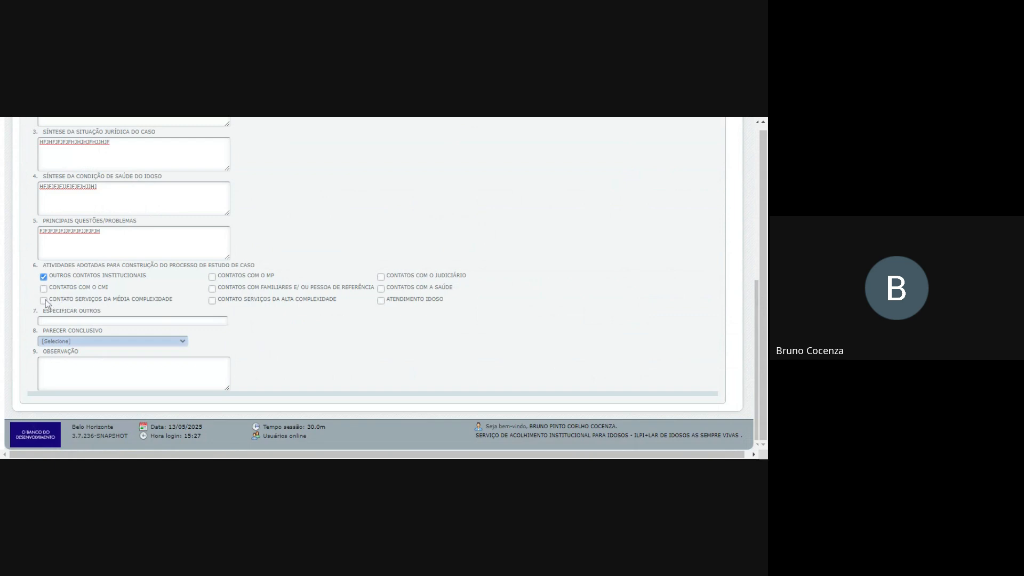
{"action": "left_click", "coordinate": [44, 300]}
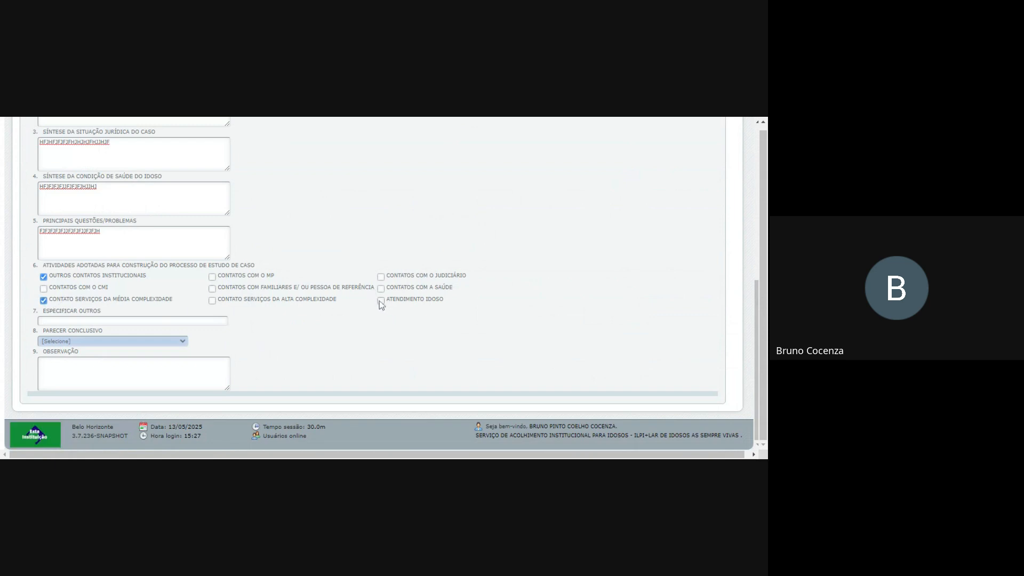
{"action": "left_click", "coordinate": [381, 300]}
{"action": "scroll", "coordinate": [133, 290], "scroll_direction": "up", "scroll_amount": 3}
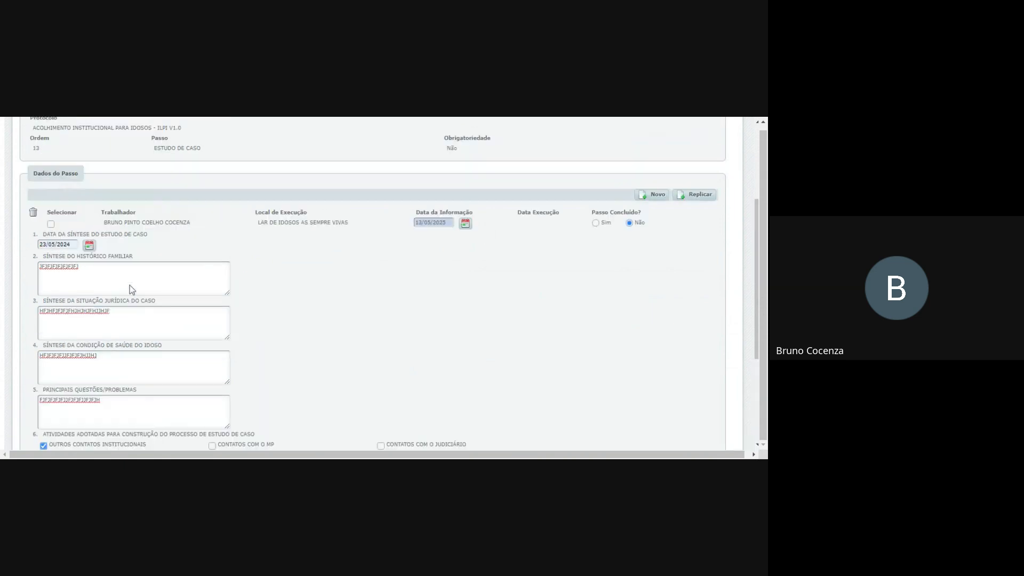
{"action": "left_click_drag", "start_coordinate": [153, 148], "coordinate": [199, 151]}
{"action": "scroll", "coordinate": [144, 267], "scroll_direction": "down", "scroll_amount": 1}
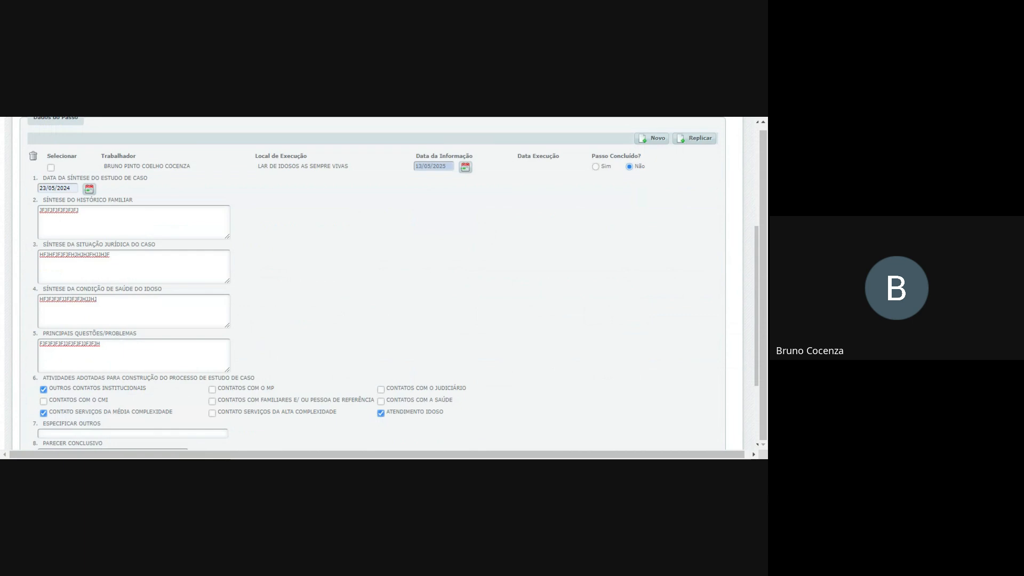
{"action": "scroll", "coordinate": [106, 319], "scroll_direction": "down", "scroll_amount": 2}
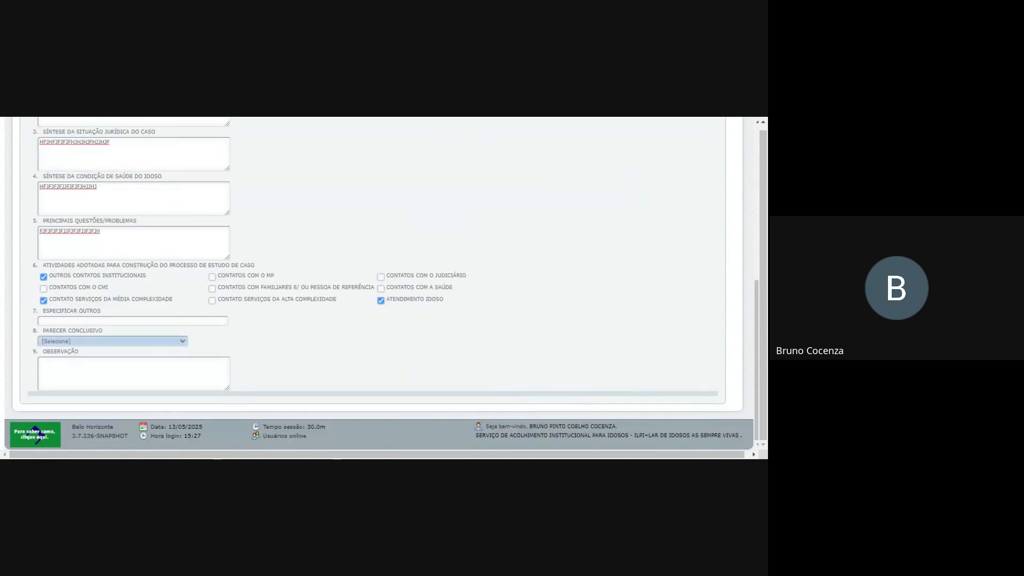
{"action": "left_click_drag", "start_coordinate": [66, 311], "coordinate": [90, 311]}
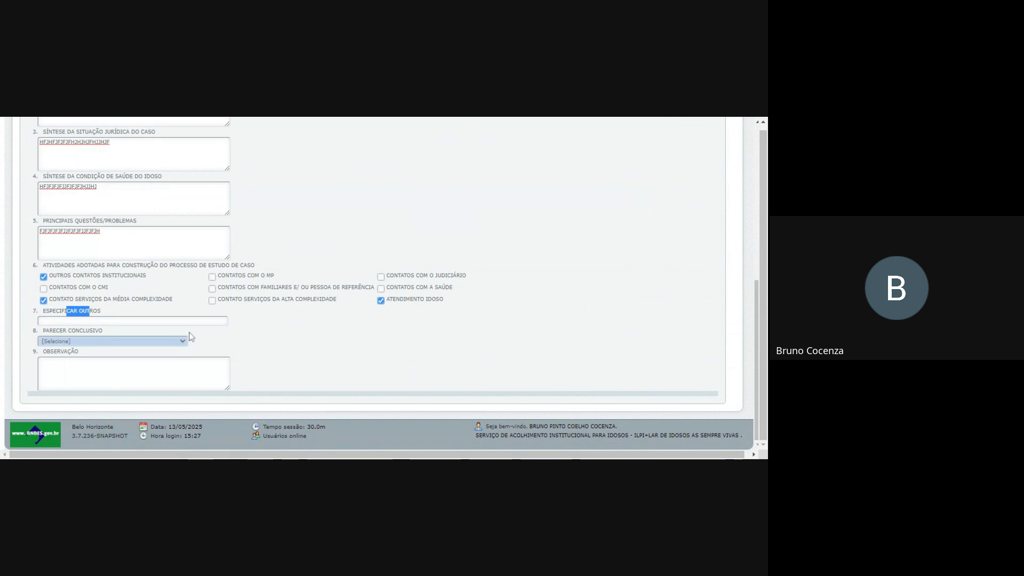
{"action": "left_click", "coordinate": [358, 321]}
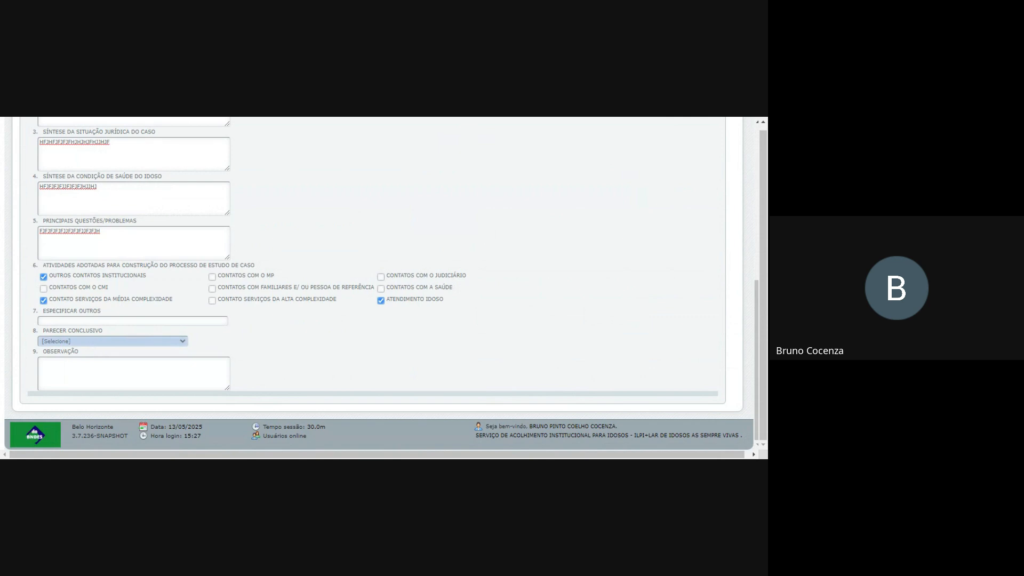
Step: Try REINTEGRAÇÃO, MANUTENÇÃO DO ACOLHIMENTO EM ILPI and INTEGRAÇÃO in turn as the PARECER CONCLUSIVO
{"action": "left_click", "coordinate": [74, 356]}
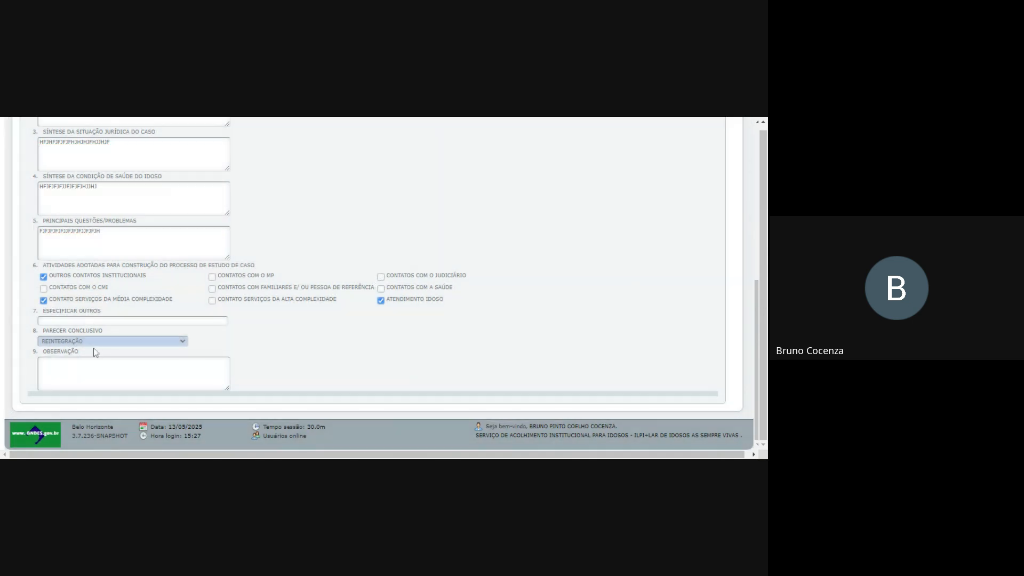
{"action": "left_click", "coordinate": [88, 364]}
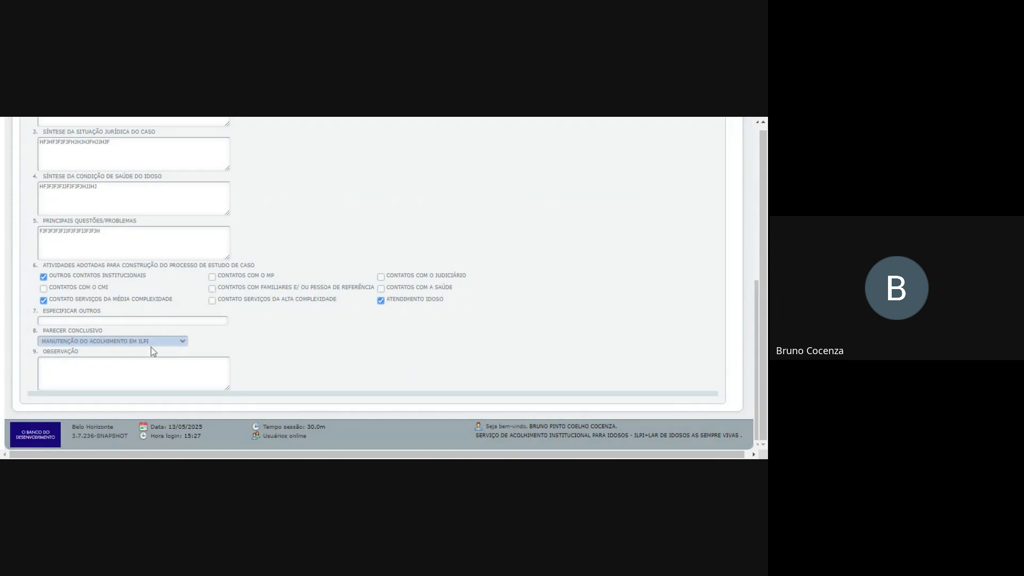
{"action": "left_click", "coordinate": [95, 373]}
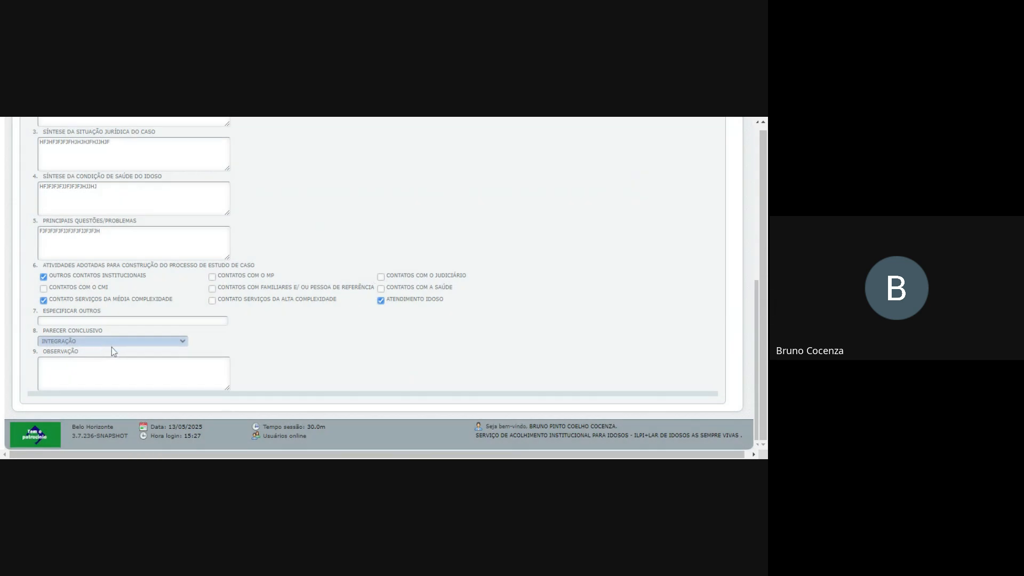
Step: Set PARECER CONCLUSIVO to ACOMPANHAMENTO PARA REINTEGRAÇÃO FAMILIAR and enter placeholder text as the observation
{"action": "left_click", "coordinate": [111, 347]}
{"action": "left_click", "coordinate": [133, 356]}
{"action": "left_click", "coordinate": [106, 372]}
{"action": "type", "text": "DJJHJHKHKHKHJKJKK"}
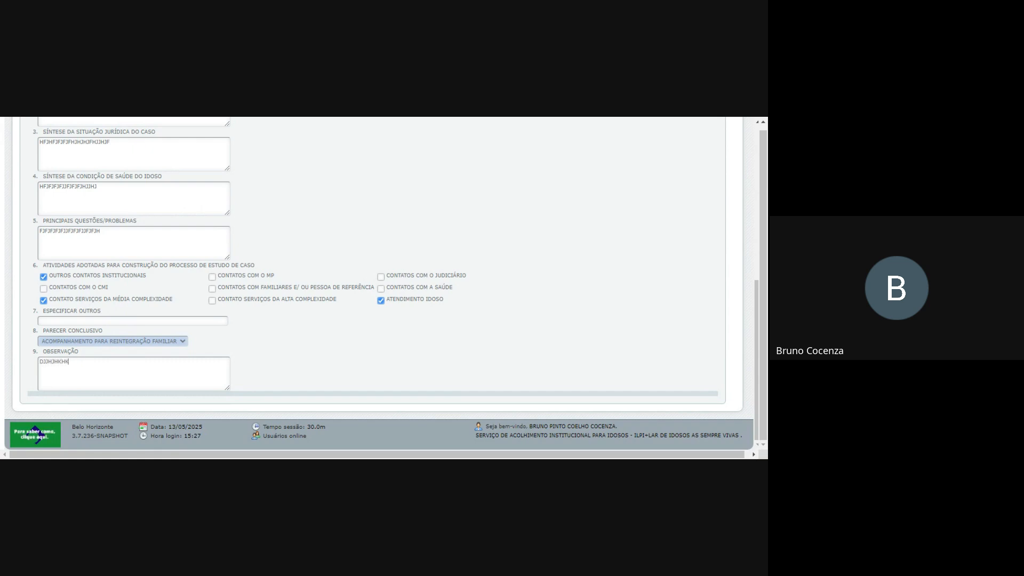
{"action": "type", "text": "JKJK"}
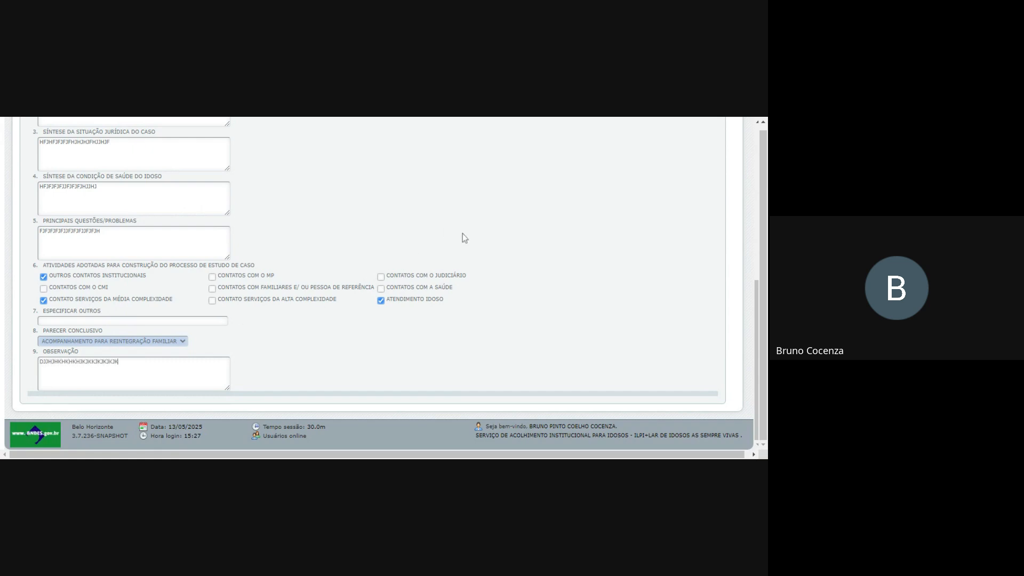
Step: Mark the ESTUDO DE CASO step as completed (Sim) and save the record
{"action": "scroll", "coordinate": [425, 265], "scroll_direction": "up", "scroll_amount": 3}
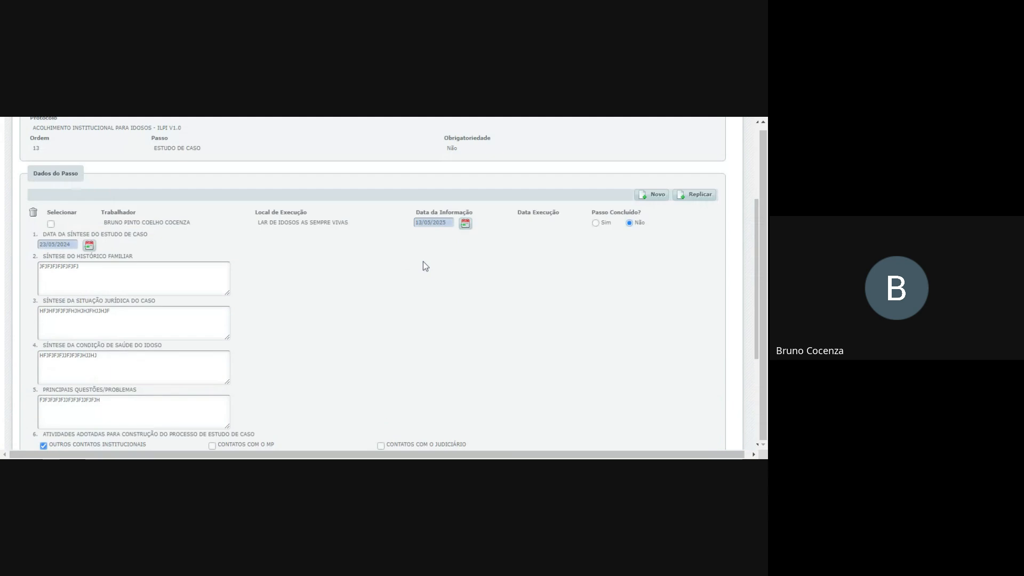
{"action": "left_click", "coordinate": [596, 223]}
{"action": "scroll", "coordinate": [620, 238], "scroll_direction": "up", "scroll_amount": 3}
{"action": "left_click", "coordinate": [683, 178]}
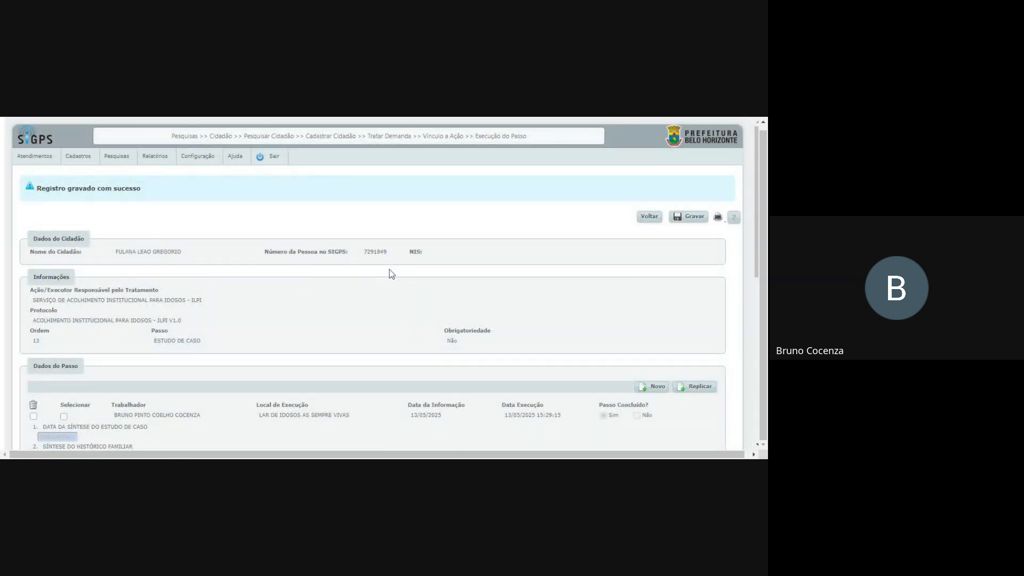
Step: Return to the protocol step list and open step 14, PLANO INDIVIDUAL DE ATENDIMENTO, for execution
{"action": "left_click", "coordinate": [649, 217]}
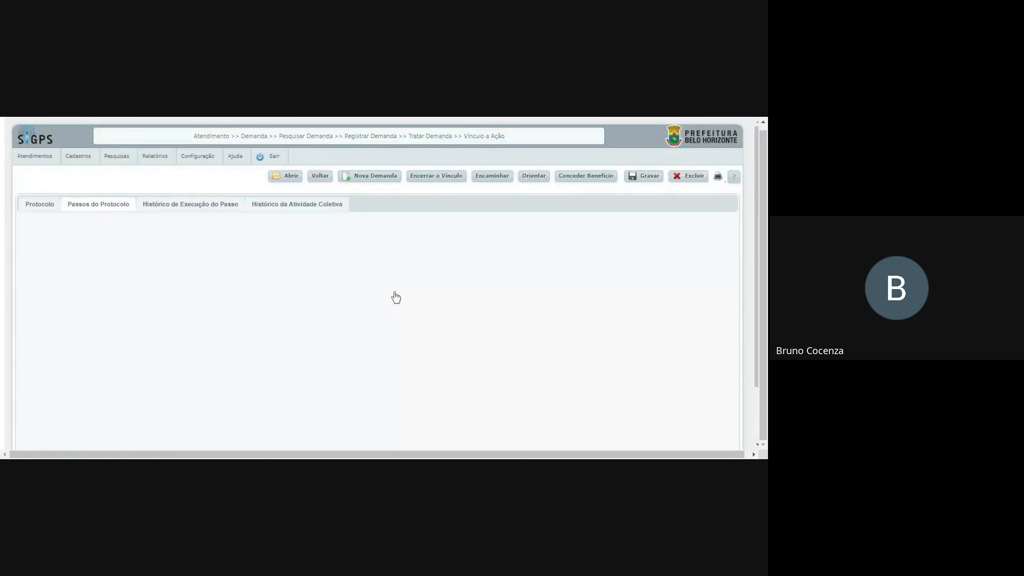
{"action": "scroll", "coordinate": [395, 294], "scroll_direction": "down", "scroll_amount": 3}
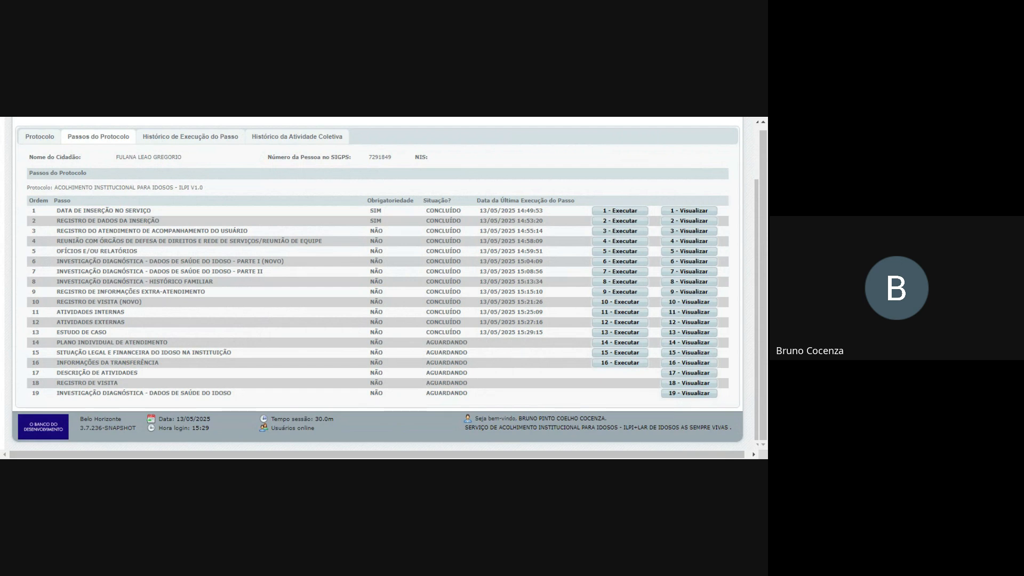
{"action": "left_click", "coordinate": [606, 346]}
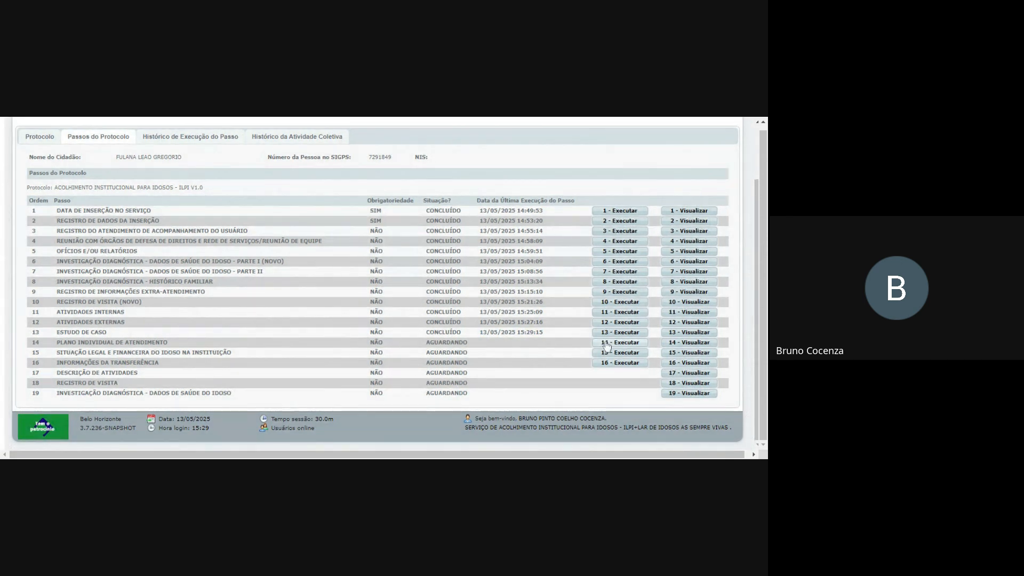
Step: Examine the individual care plan form, including the questions on prior activities, observed aptitudes and PROPOSTA DE INTERVENÇÃO JUNTO AO IDOSO
{"action": "scroll", "coordinate": [261, 311], "scroll_direction": "down", "scroll_amount": 15}
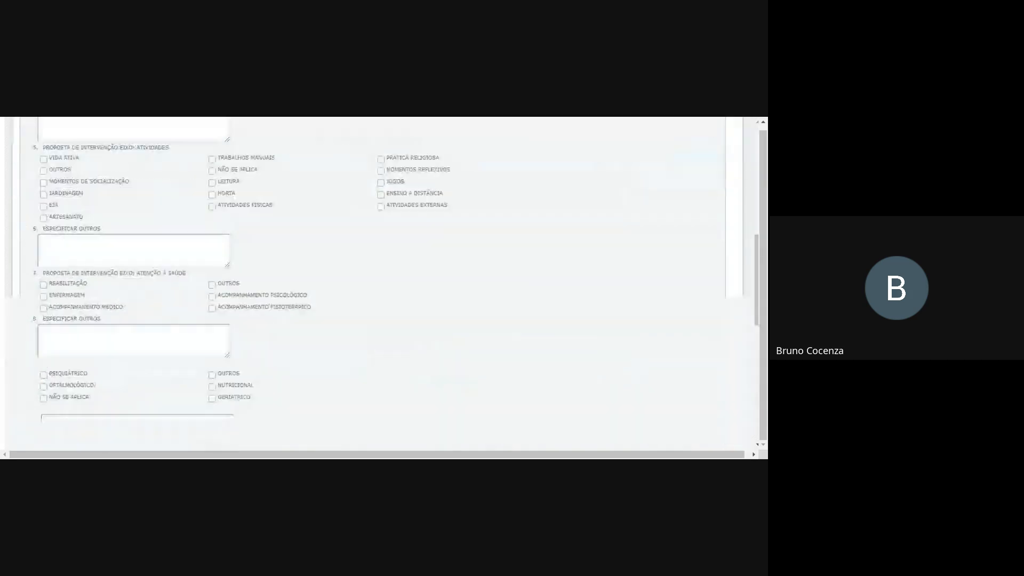
{"action": "scroll", "coordinate": [261, 312], "scroll_direction": "up", "scroll_amount": 5}
{"action": "scroll", "coordinate": [149, 293], "scroll_direction": "up", "scroll_amount": 10}
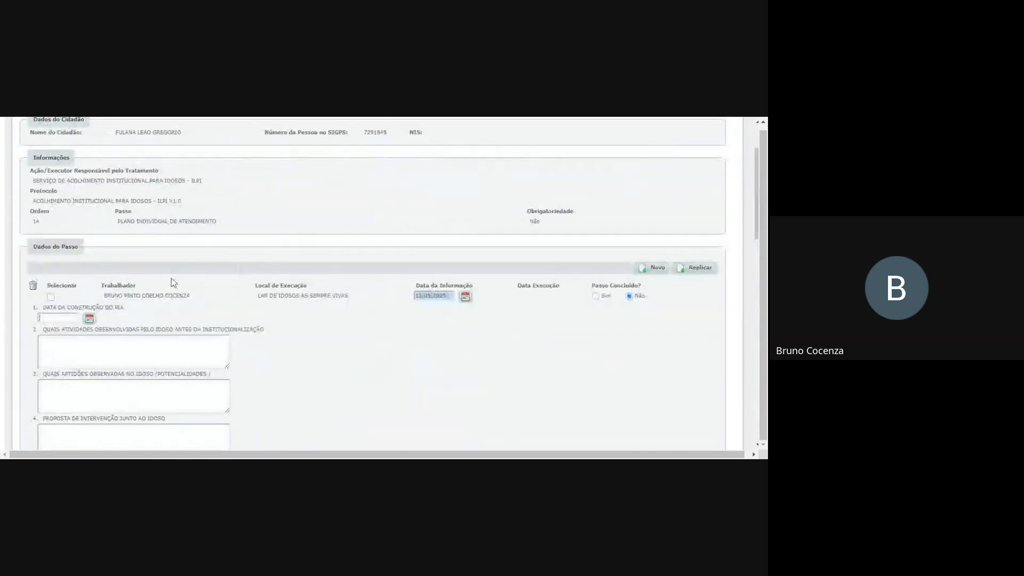
{"action": "scroll", "coordinate": [125, 285], "scroll_direction": "down", "scroll_amount": 4}
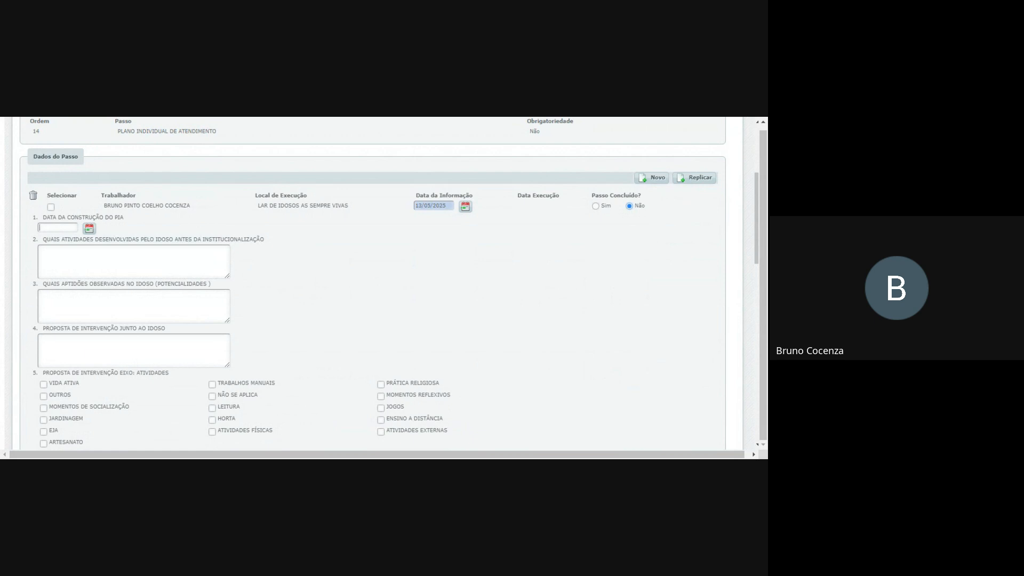
{"action": "left_click_drag", "start_coordinate": [64, 240], "coordinate": [101, 249]}
{"action": "left_click", "coordinate": [100, 250]}
{"action": "left_click_drag", "start_coordinate": [146, 284], "coordinate": [208, 290]}
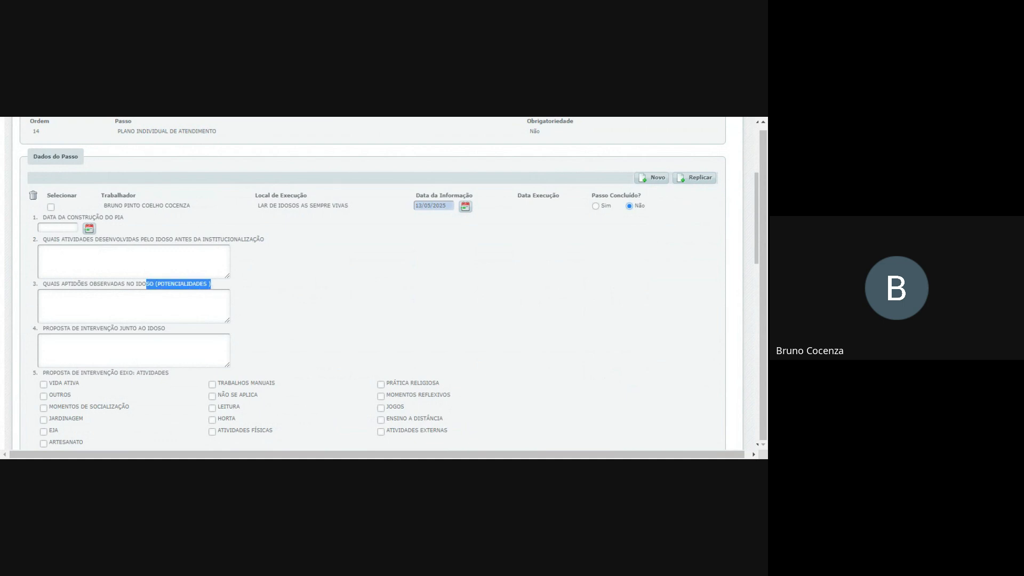
{"action": "left_click_drag", "start_coordinate": [60, 328], "coordinate": [81, 328]}
{"action": "left_click", "coordinate": [85, 346]}
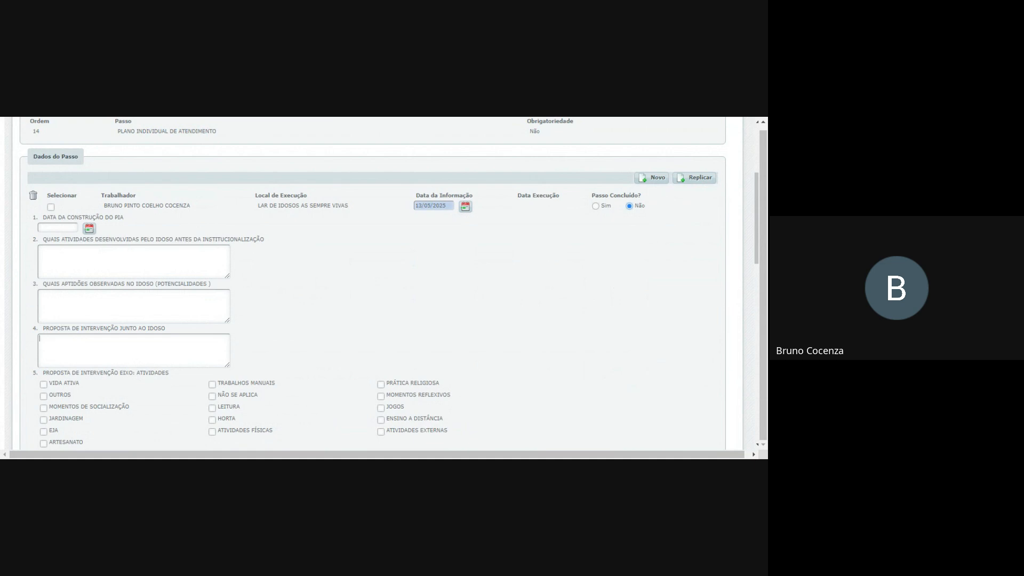
{"action": "scroll", "coordinate": [148, 333], "scroll_direction": "down", "scroll_amount": 1}
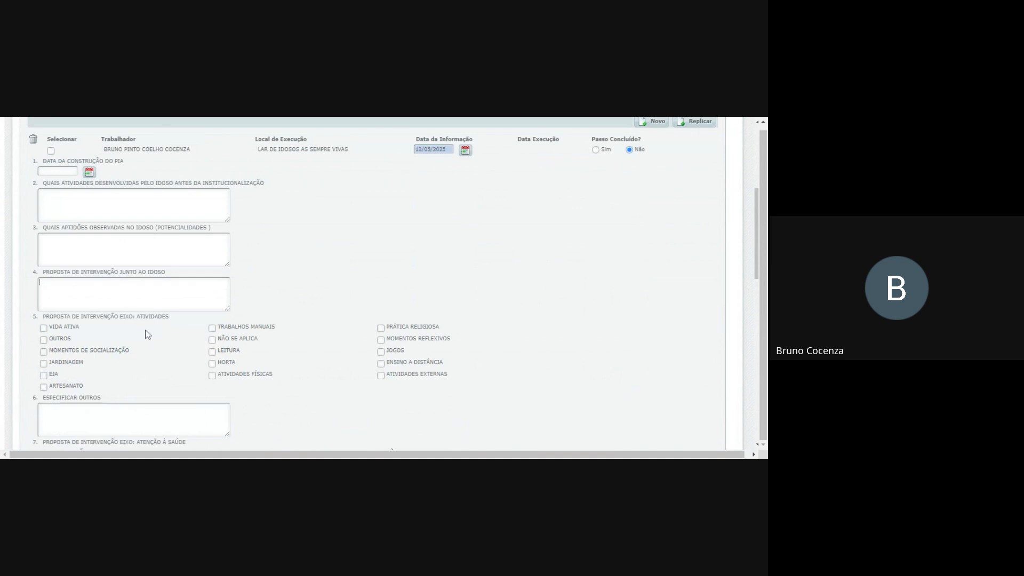
{"action": "scroll", "coordinate": [99, 327], "scroll_direction": "down", "scroll_amount": 1}
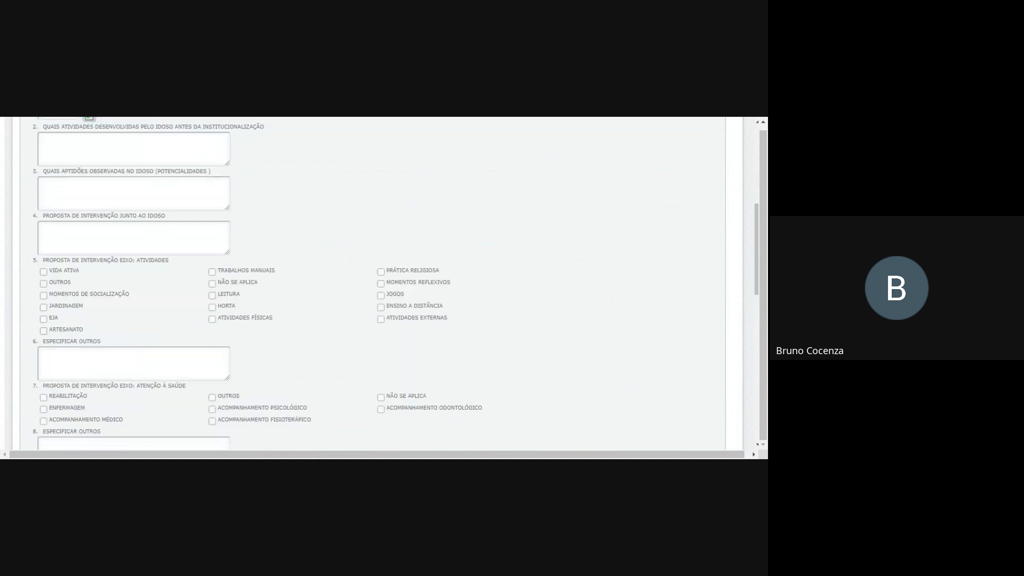
Step: Select ATIVIDADES FÍSICAS, ATIVIDADES EXTERNAS and PRÁTICA RELIGIOSA under PROPOSTA DE INTERVENÇÃO EIXO: ATIVIDADES
{"action": "left_click_drag", "start_coordinate": [49, 260], "coordinate": [84, 261]}
{"action": "left_click", "coordinate": [212, 321]}
{"action": "left_click", "coordinate": [381, 319]}
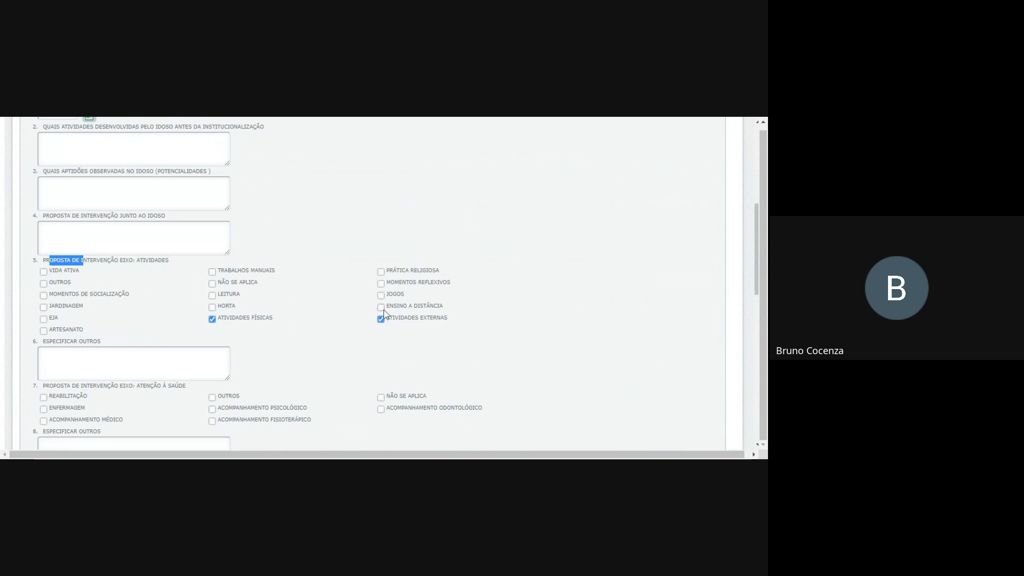
{"action": "left_click", "coordinate": [382, 272]}
{"action": "scroll", "coordinate": [123, 339], "scroll_direction": "down", "scroll_amount": 1}
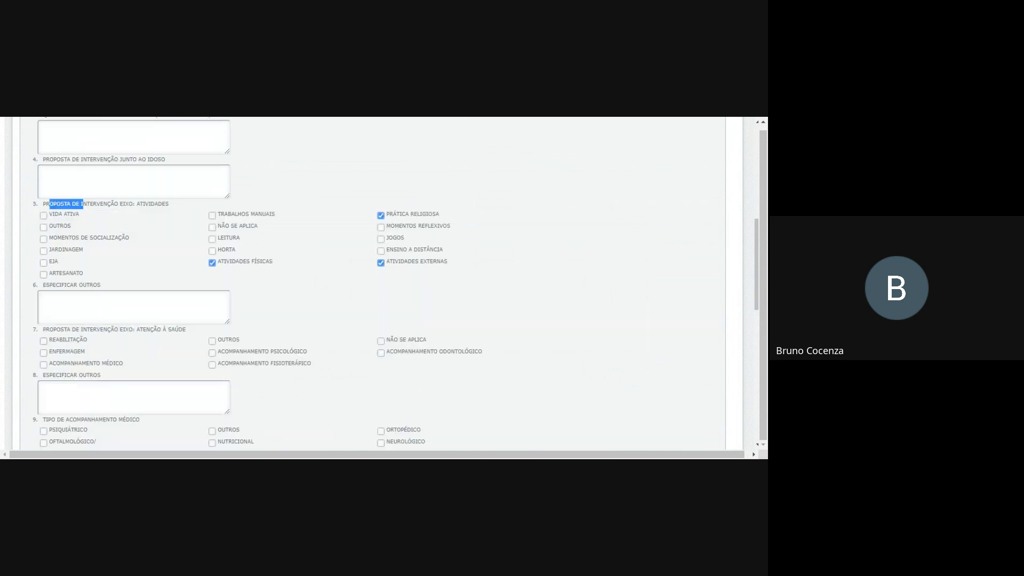
{"action": "left_click_drag", "start_coordinate": [55, 284], "coordinate": [105, 291]}
{"action": "left_click", "coordinate": [105, 291]}
Step: Select REABILITAÇÃO, ACOMPANHAMENTO MÉDICO and ACOMPANHAMENTO PSICOLÓGICO under PROPOSTA DE INTERVENÇÃO EIXO: ATENÇÃO À SAÚDE
{"action": "scroll", "coordinate": [128, 330], "scroll_direction": "down", "scroll_amount": 1}
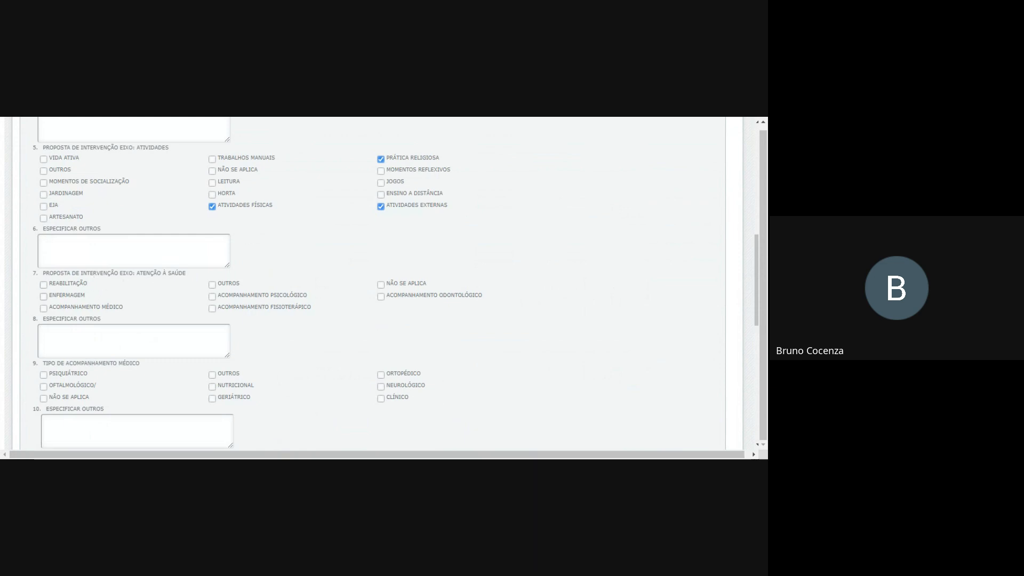
{"action": "left_click_drag", "start_coordinate": [153, 273], "coordinate": [182, 273]}
{"action": "left_click", "coordinate": [120, 288]}
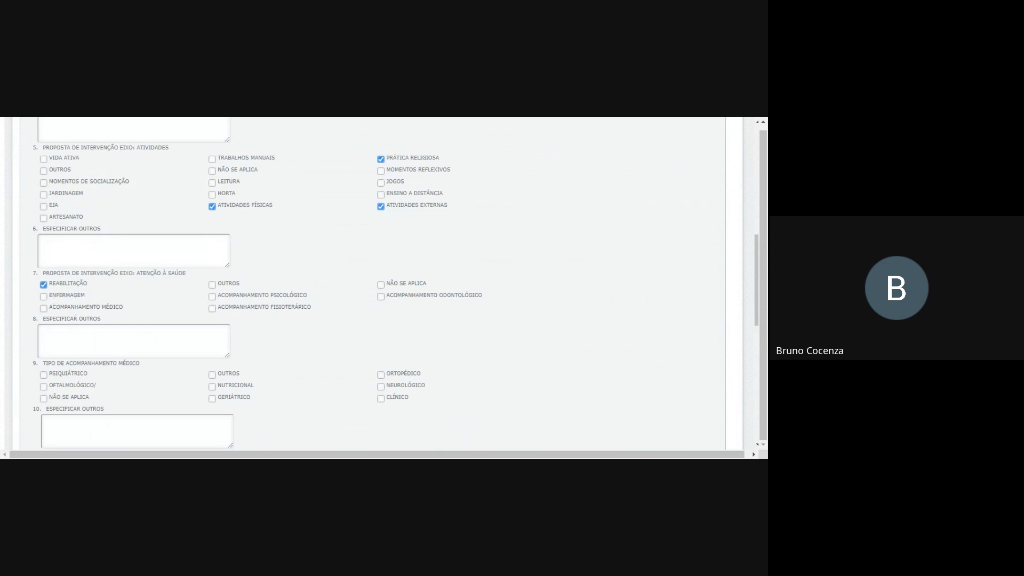
{"action": "left_click", "coordinate": [45, 308]}
{"action": "left_click", "coordinate": [212, 297]}
{"action": "scroll", "coordinate": [269, 316], "scroll_direction": "down", "scroll_amount": 1}
{"action": "left_click_drag", "start_coordinate": [45, 263], "coordinate": [86, 262]}
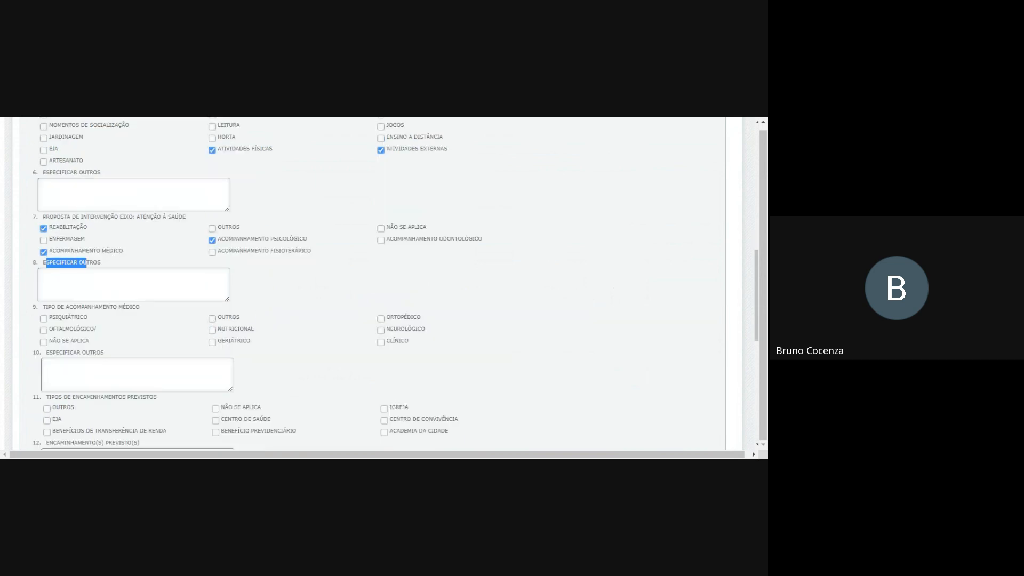
Step: Select GERIÁTRICO and ORTOPÉDICO under TIPO DE ACOMPANHAMENTO MÉDICO
{"action": "scroll", "coordinate": [86, 262], "scroll_direction": "down", "scroll_amount": 2}
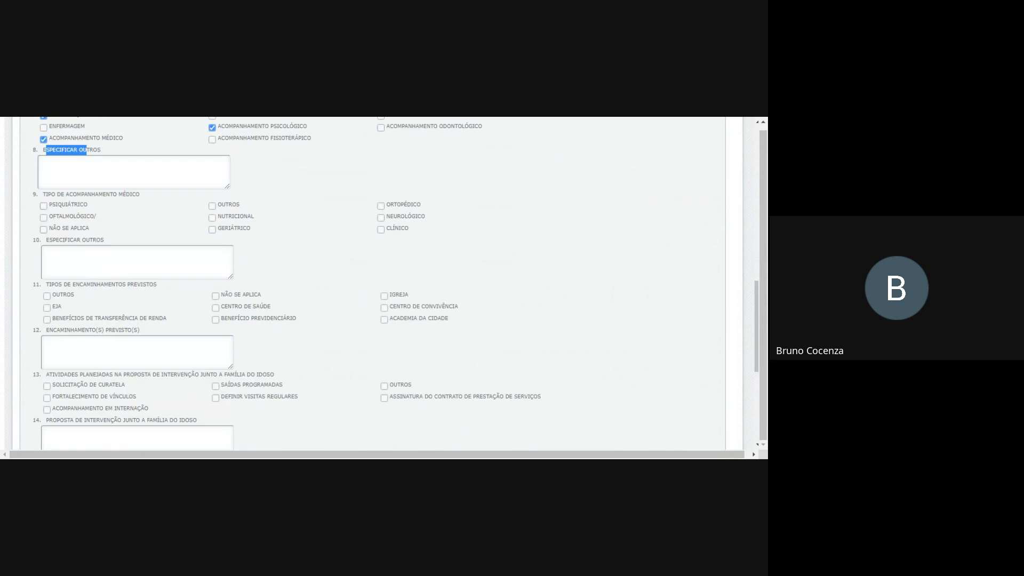
{"action": "left_click_drag", "start_coordinate": [45, 194], "coordinate": [103, 194]}
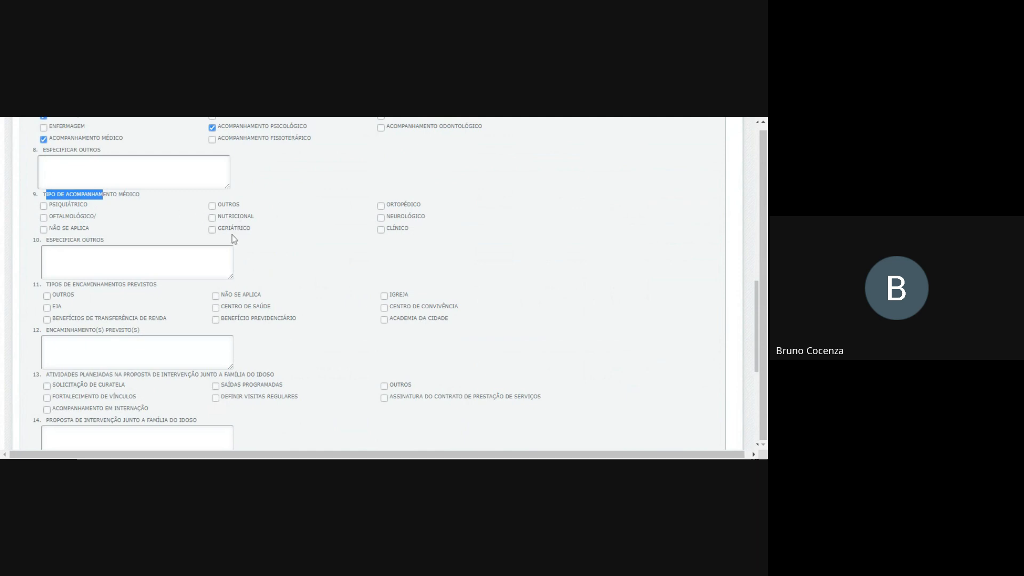
{"action": "left_click", "coordinate": [213, 230]}
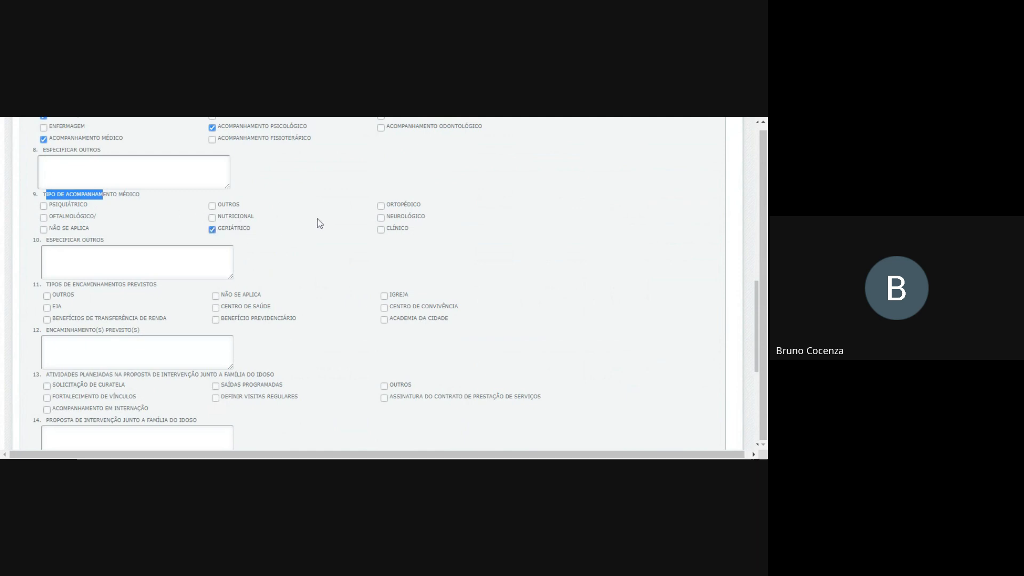
{"action": "left_click", "coordinate": [380, 206]}
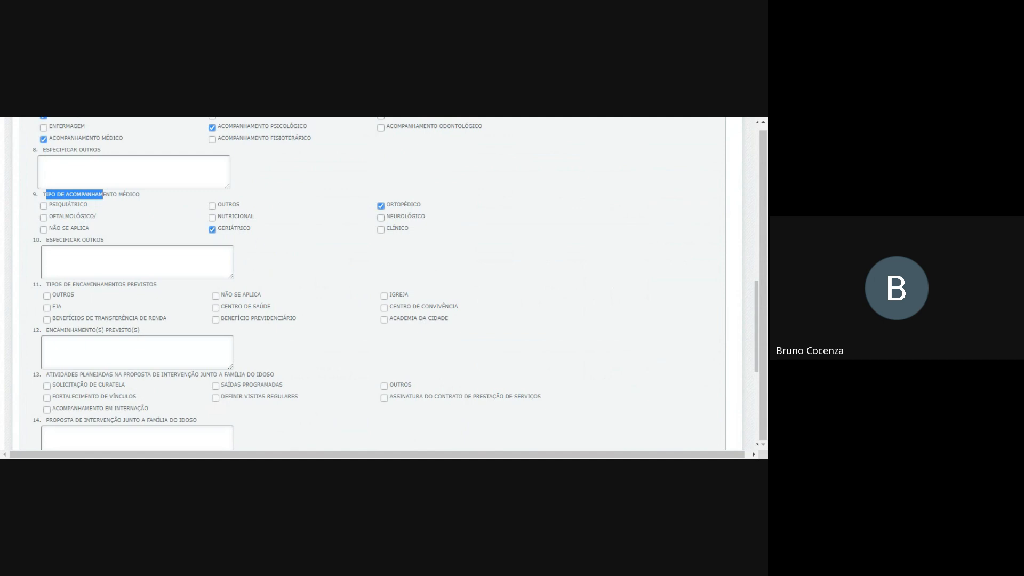
{"action": "left_click_drag", "start_coordinate": [53, 240], "coordinate": [96, 240]}
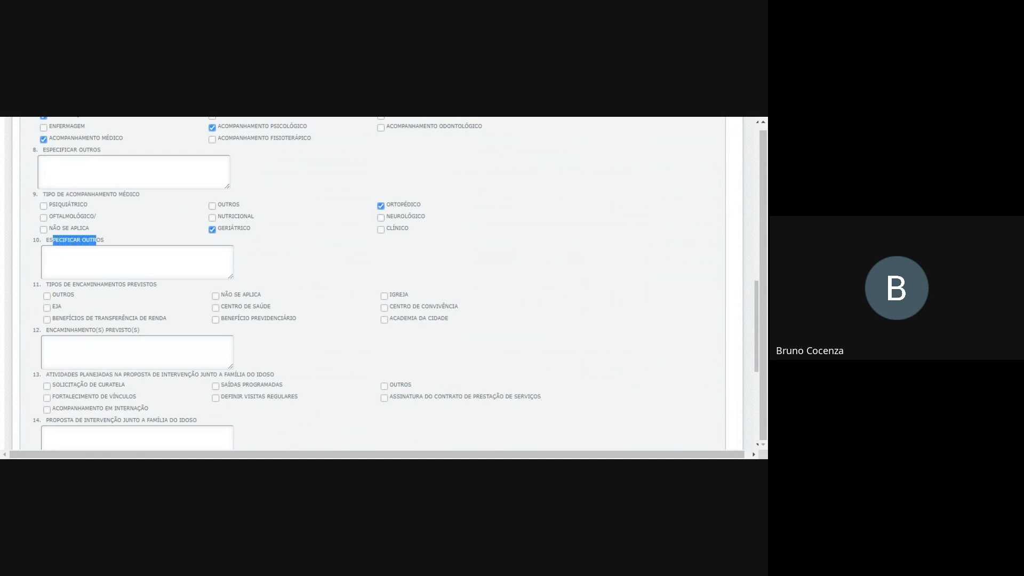
{"action": "left_click", "coordinate": [96, 241]}
Step: Select BENEFÍCIOS DE TRANSFERÊNCIA DE RENDA, BENEFÍCIO PREVIDENCIÁRIO and CENTRO DE CONVIVÊNCIA under TIPOS DE ENCAMINHAMENTOS PREVISTOS
{"action": "left_click_drag", "start_coordinate": [62, 284], "coordinate": [96, 284]}
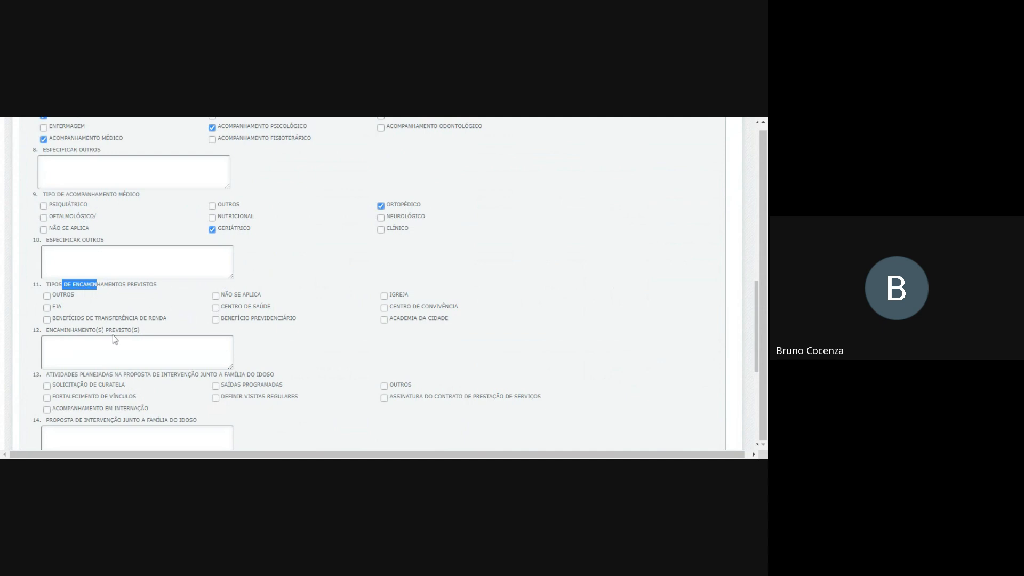
{"action": "left_click", "coordinate": [47, 320]}
{"action": "left_click", "coordinate": [217, 320]}
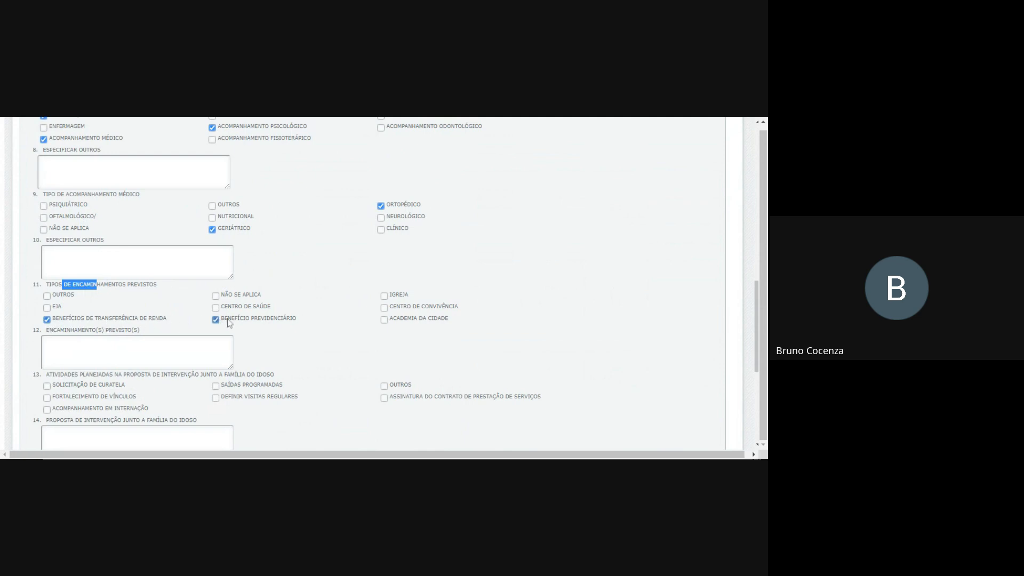
{"action": "left_click", "coordinate": [384, 308]}
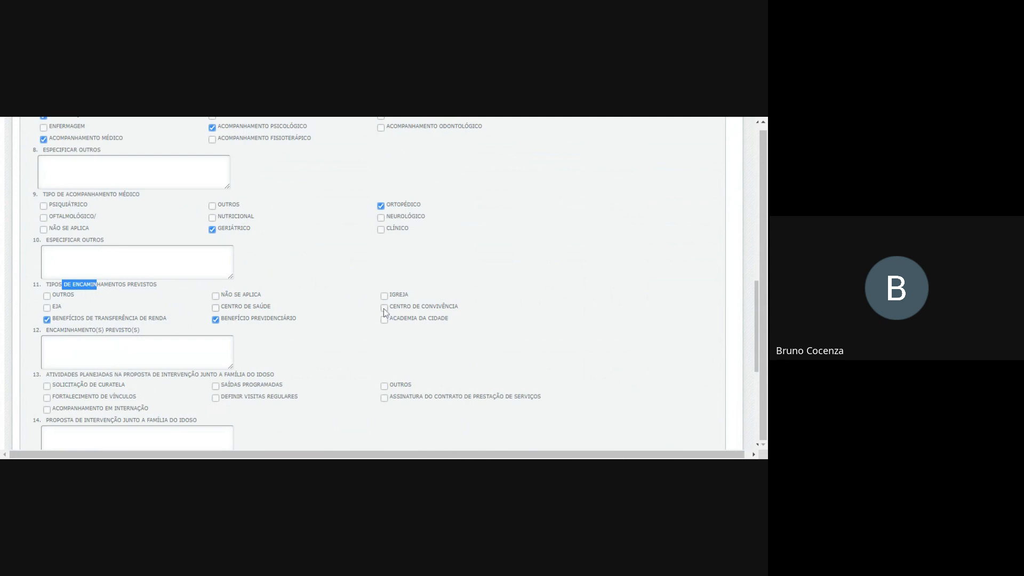
{"action": "double_click", "coordinate": [141, 284]}
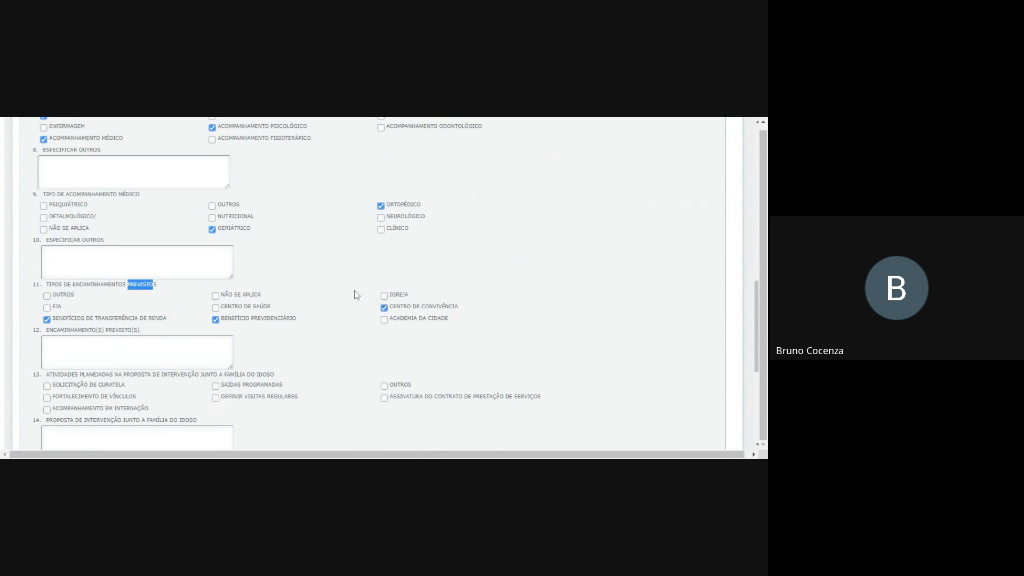
{"action": "left_click", "coordinate": [474, 284]}
Step: Select FORTALECIMENTO DE VÍNCULOS and DEFINIR VISITAS REGULARES under ATIVIDADES PLANEJADAS NA PROPOSTA DE INTERVENÇÃO JUNTO A FAMÍLIA DO IDOSO
{"action": "scroll", "coordinate": [96, 296], "scroll_direction": "down", "scroll_amount": 1}
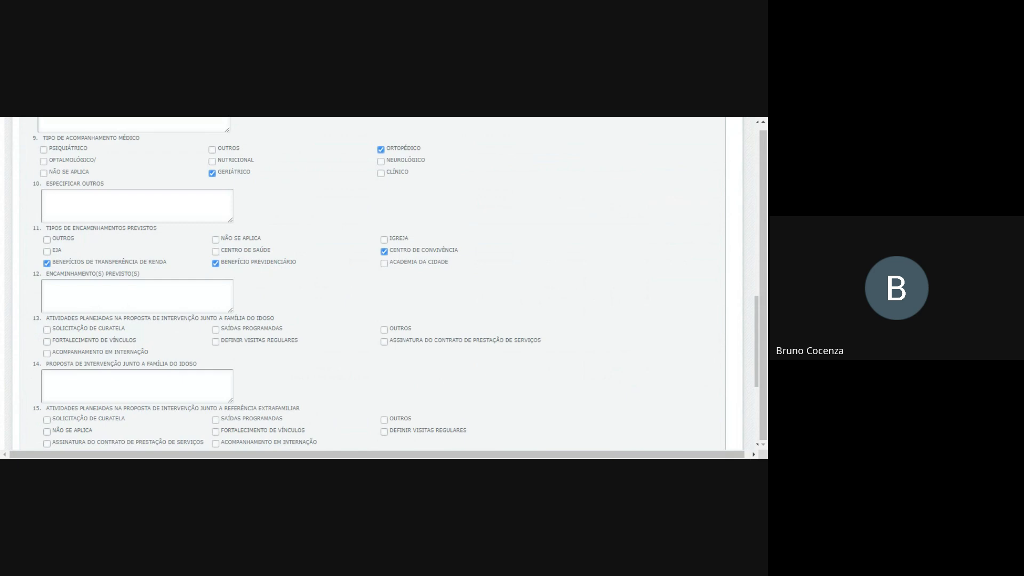
{"action": "left_click_drag", "start_coordinate": [64, 274], "coordinate": [133, 274]}
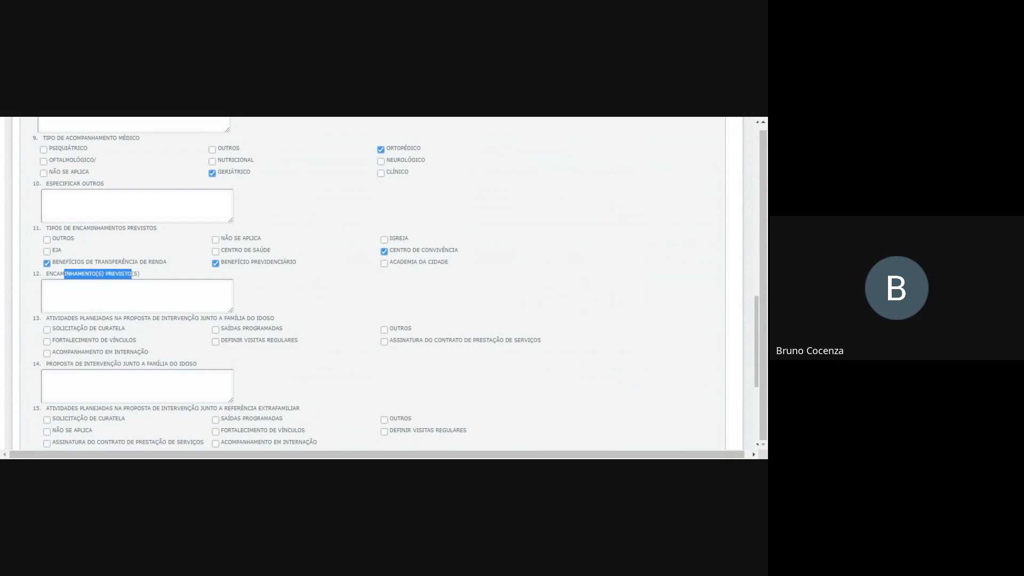
{"action": "left_click", "coordinate": [133, 293]}
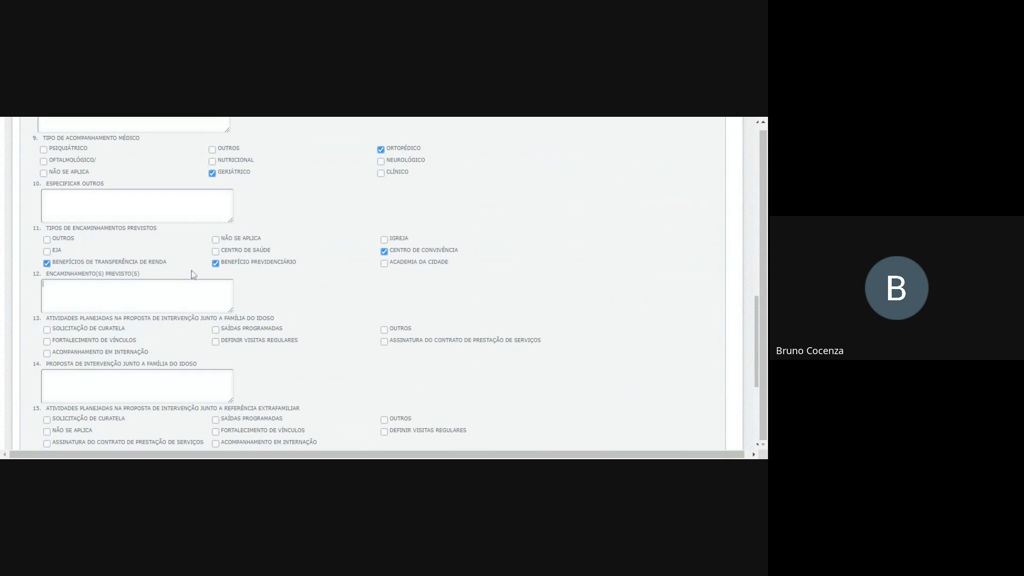
{"action": "scroll", "coordinate": [137, 271], "scroll_direction": "down", "scroll_amount": 1}
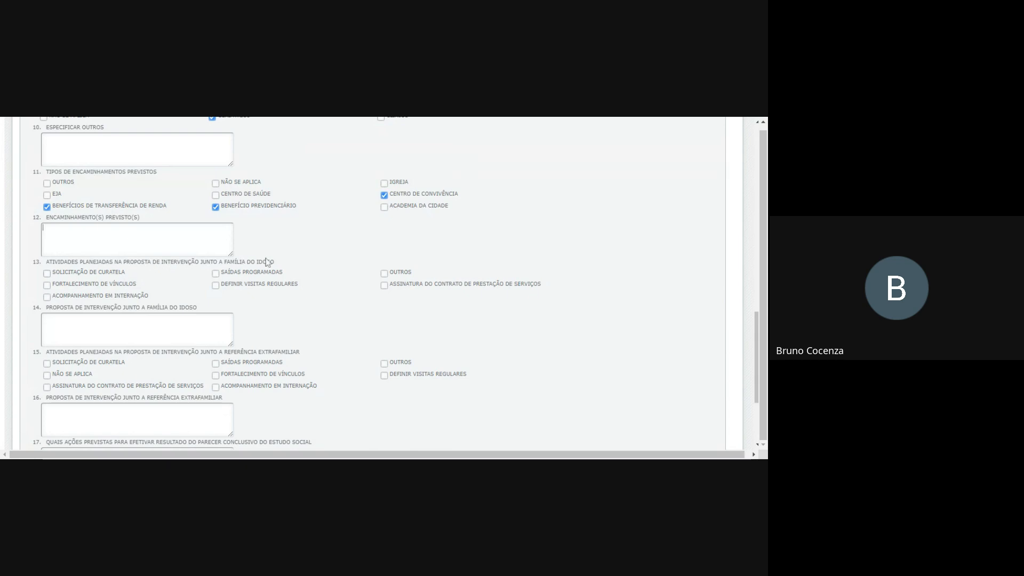
{"action": "left_click", "coordinate": [47, 286]}
{"action": "left_click", "coordinate": [217, 286]}
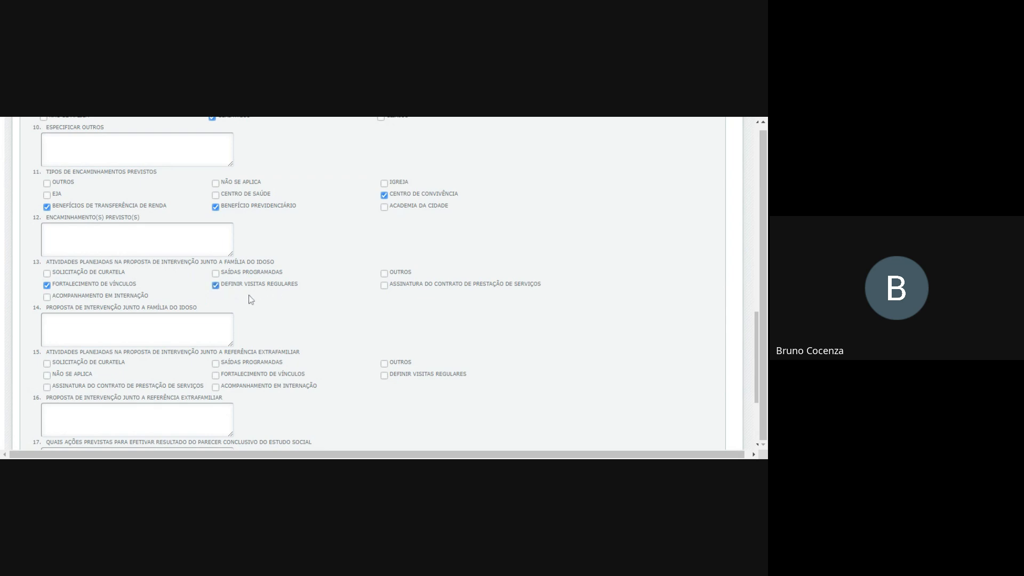
{"action": "left_click_drag", "start_coordinate": [58, 262], "coordinate": [102, 262]}
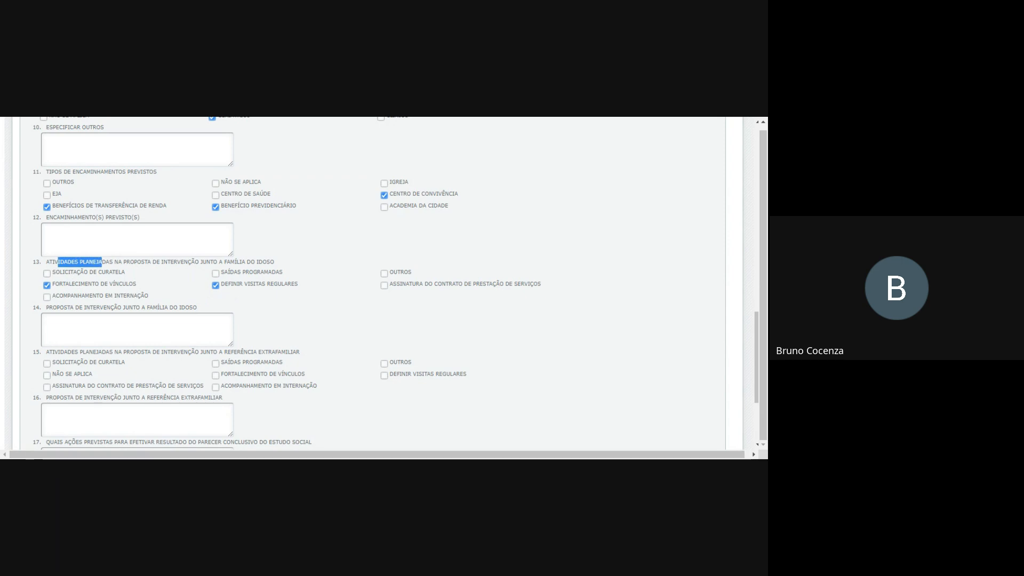
Step: Enter the filler text "DJDTJJFJFJFJFJFJFJFJF" as the PROPOSTA DE INTERVENÇÃO JUNTO A FAMÍLIA DO IDOSO
{"action": "scroll", "coordinate": [103, 313], "scroll_direction": "down", "scroll_amount": 1}
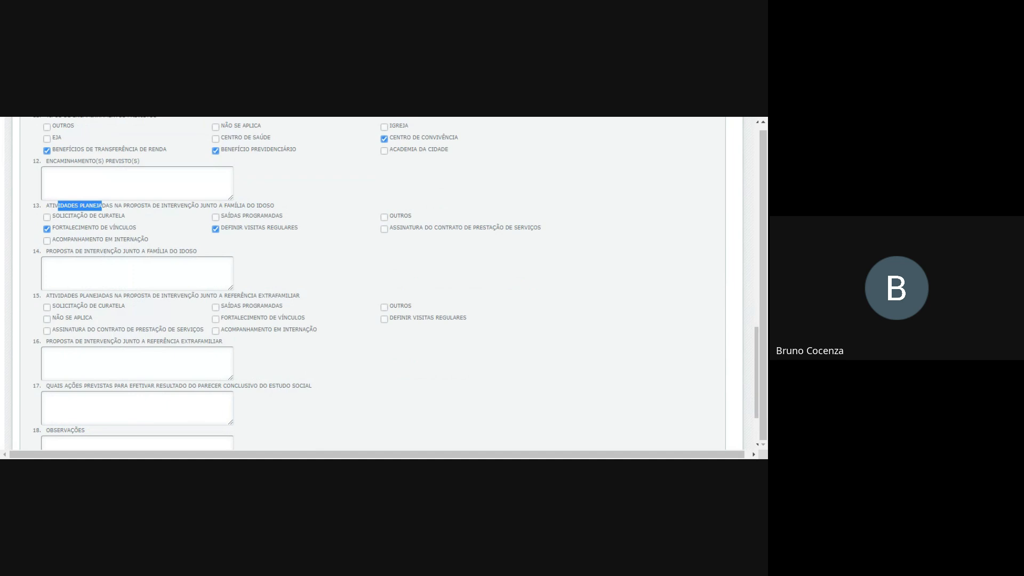
{"action": "left_click_drag", "start_coordinate": [70, 251], "coordinate": [106, 251]}
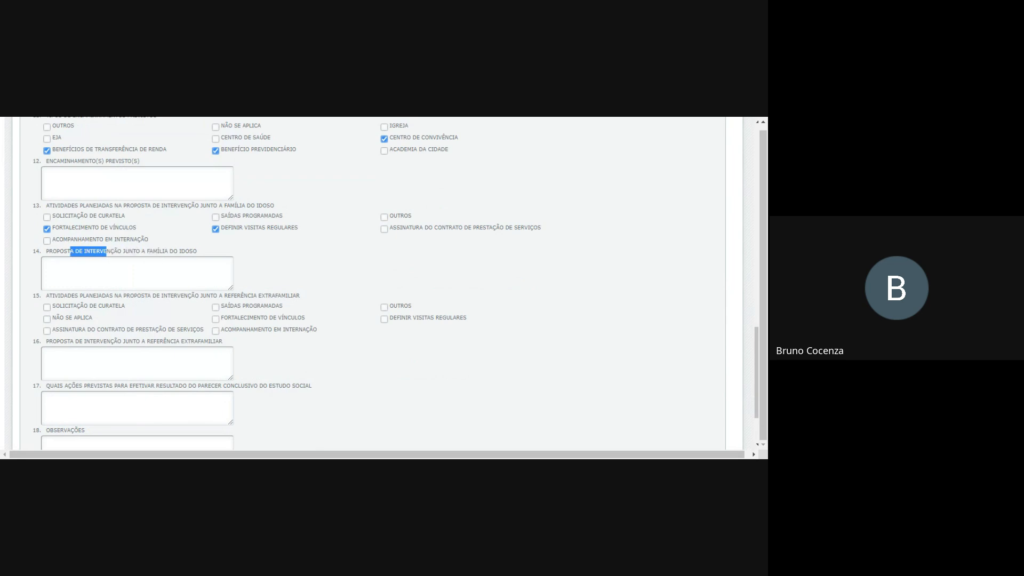
{"action": "left_click", "coordinate": [133, 272]}
{"action": "type", "text": "DJDTJJFJFJFJFJFJFJFJF"}
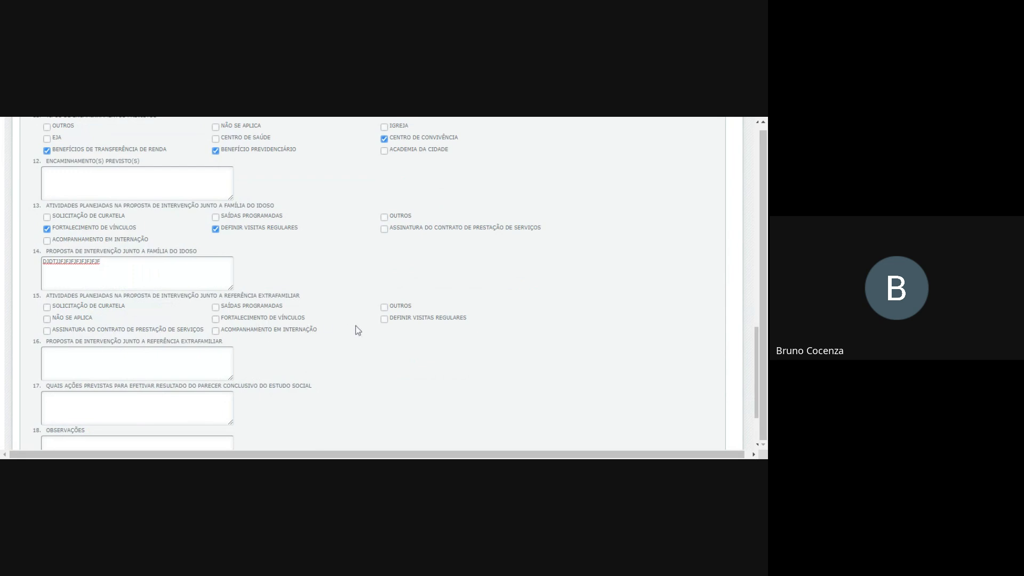
Step: Select SOLICITAÇÃO DE CURATELA, SAÍDAS PROGRAMADAS and DEFINIR VISITAS REGULARES as the planned activities for the REFERÊNCIA EXTRAFAMILIAR
{"action": "left_click", "coordinate": [389, 319]}
{"action": "left_click", "coordinate": [217, 308]}
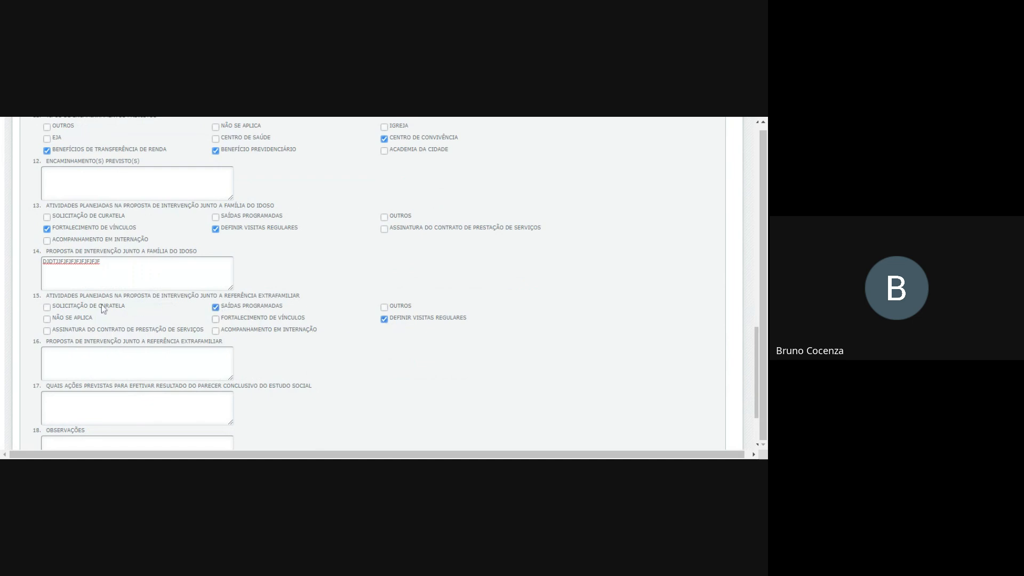
{"action": "left_click", "coordinate": [47, 307]}
{"action": "scroll", "coordinate": [257, 328], "scroll_direction": "down", "scroll_amount": 1}
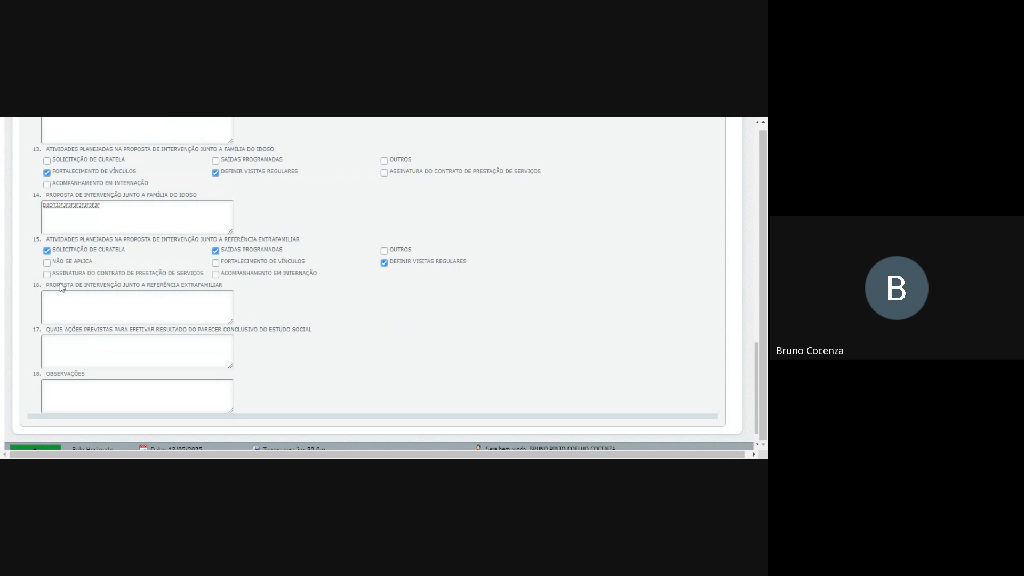
{"action": "left_click_drag", "start_coordinate": [59, 284], "coordinate": [164, 284]}
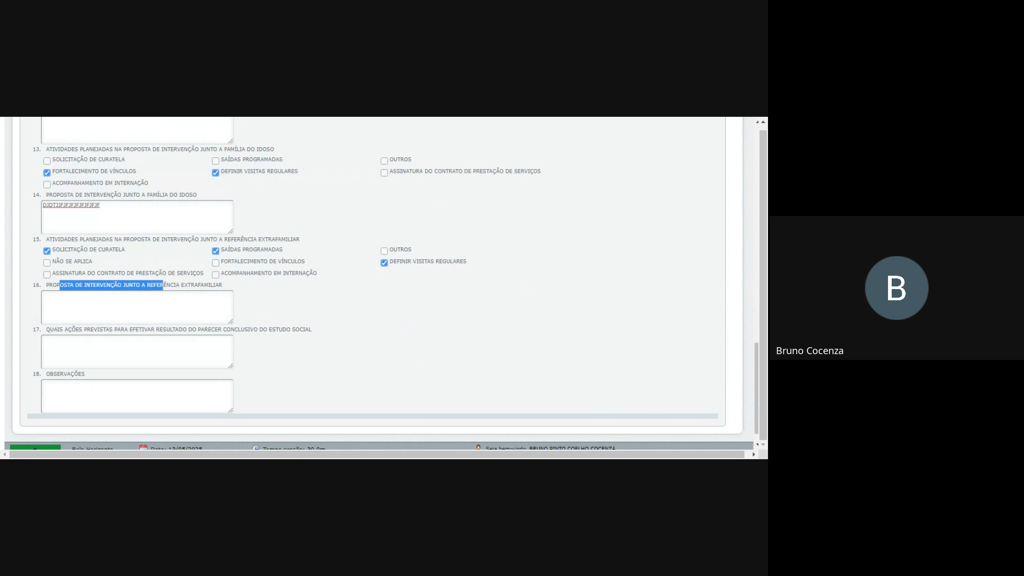
{"action": "left_click", "coordinate": [137, 307]}
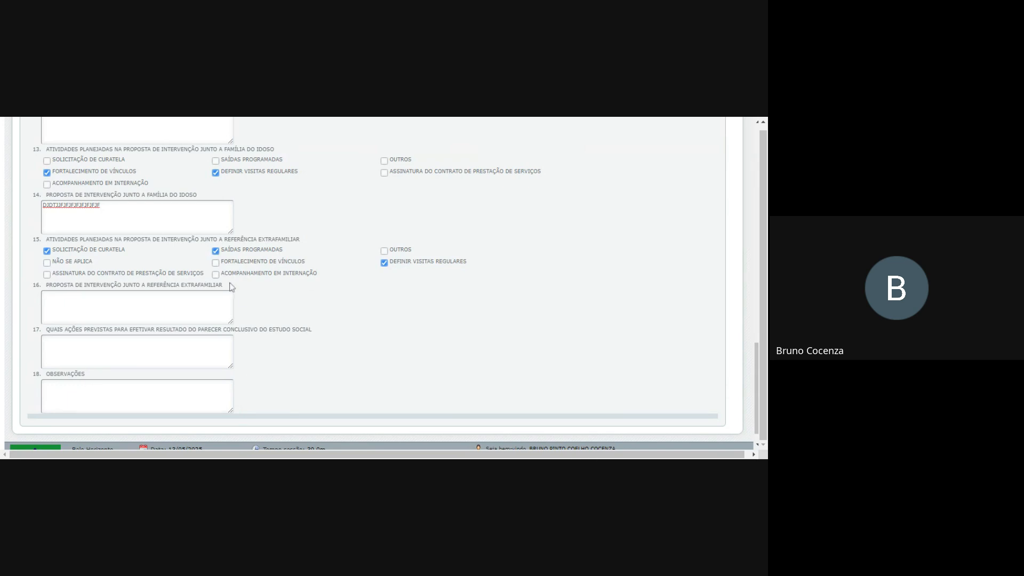
Step: Set Passo Concluído to Sim for the PLANO INDIVIDUAL DE ATENDIMENTO step and save the record
{"action": "scroll", "coordinate": [231, 283], "scroll_direction": "up", "scroll_amount": 4}
{"action": "scroll", "coordinate": [368, 283], "scroll_direction": "up", "scroll_amount": 7}
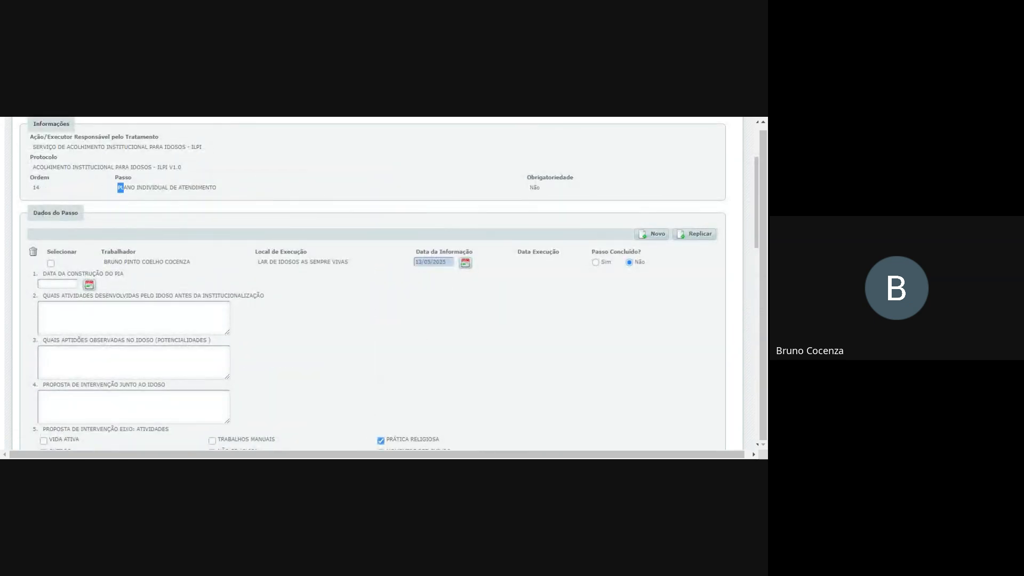
{"action": "left_click_drag", "start_coordinate": [118, 187], "coordinate": [241, 196]}
{"action": "left_click", "coordinate": [277, 191]}
{"action": "left_click", "coordinate": [595, 263]}
{"action": "scroll", "coordinate": [700, 231], "scroll_direction": "up", "scroll_amount": 3}
{"action": "left_click", "coordinate": [689, 176]}
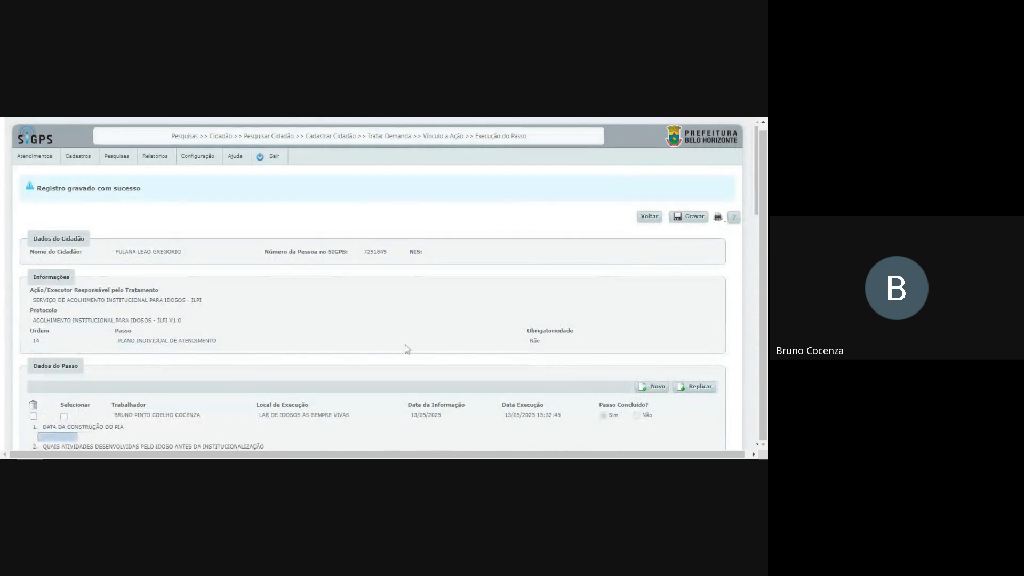
Step: Return to the protocol step list and open step 15, SITUAÇÃO LEGAL E FINANCEIRA DO IDOSO NA INSTITUIÇÃO, for execution
{"action": "left_click", "coordinate": [652, 219]}
{"action": "scroll", "coordinate": [261, 270], "scroll_direction": "down", "scroll_amount": 2}
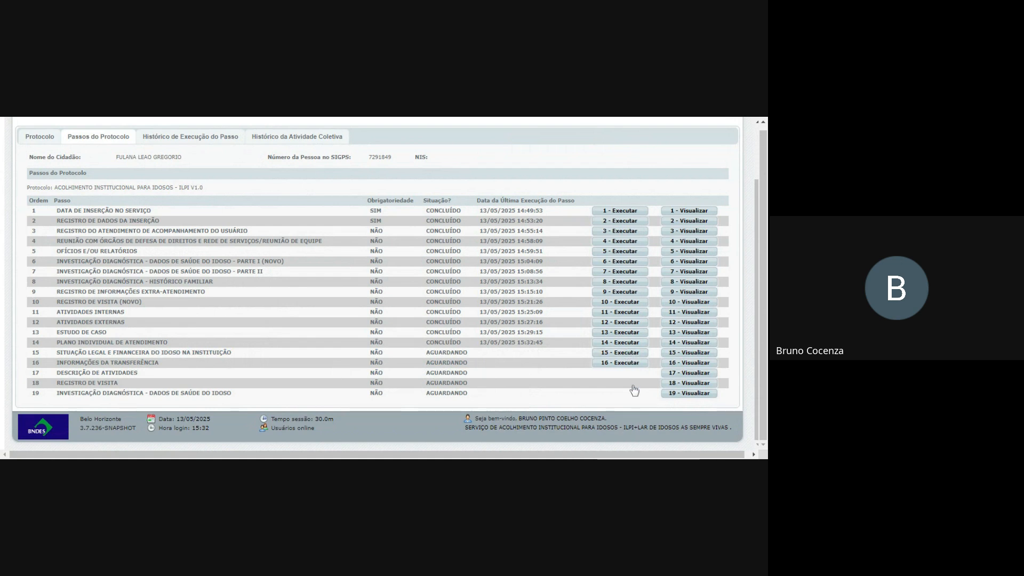
{"action": "left_click", "coordinate": [605, 354]}
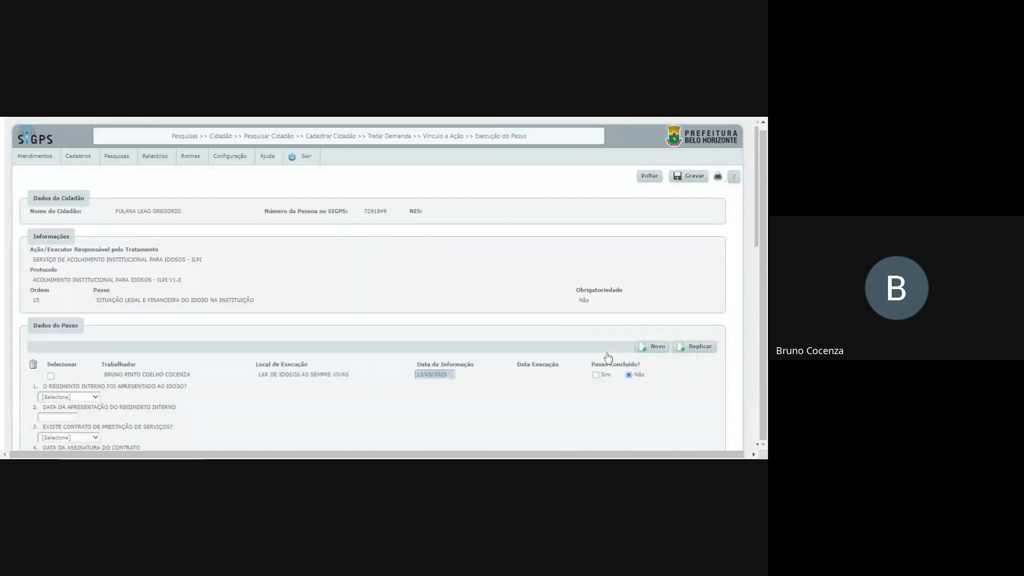
{"action": "scroll", "coordinate": [143, 313], "scroll_direction": "down", "scroll_amount": 10}
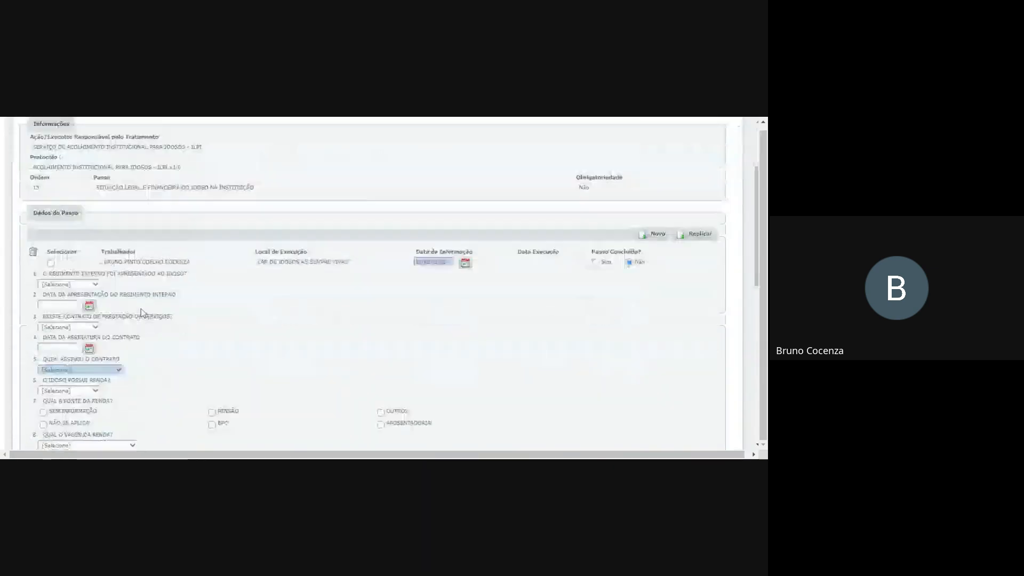
{"action": "scroll", "coordinate": [143, 313], "scroll_direction": "up", "scroll_amount": 10}
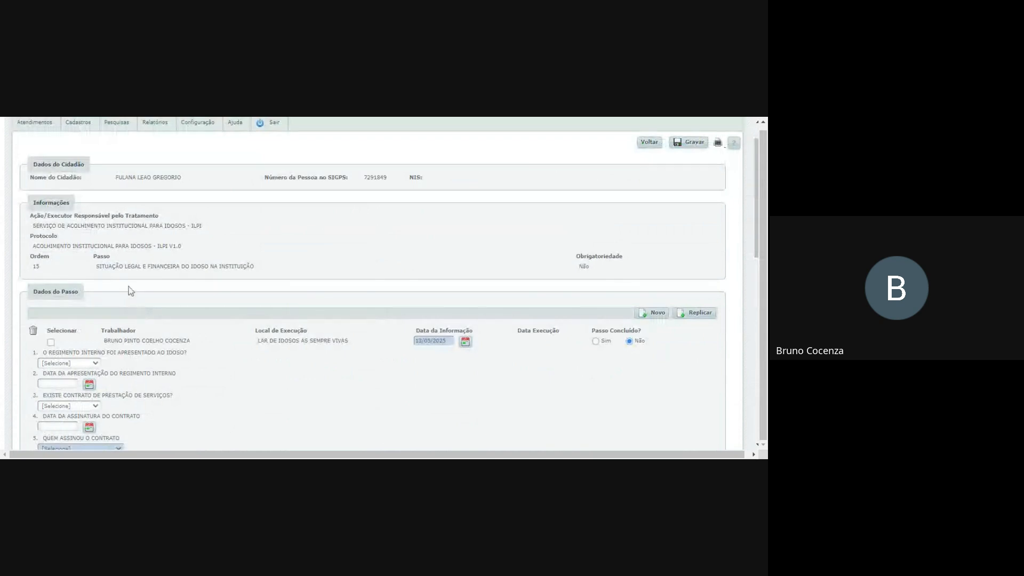
{"action": "left_click_drag", "start_coordinate": [127, 266], "coordinate": [310, 276]}
{"action": "left_click", "coordinate": [299, 276]}
Step: Answer SIM to whether the REGIMENTO INTERNO was presented to the elderly person and NÃO to EXISTE CONTRATO DE PRESTAÇÃO DE SERVIÇOS
{"action": "scroll", "coordinate": [106, 333], "scroll_direction": "down", "scroll_amount": 1}
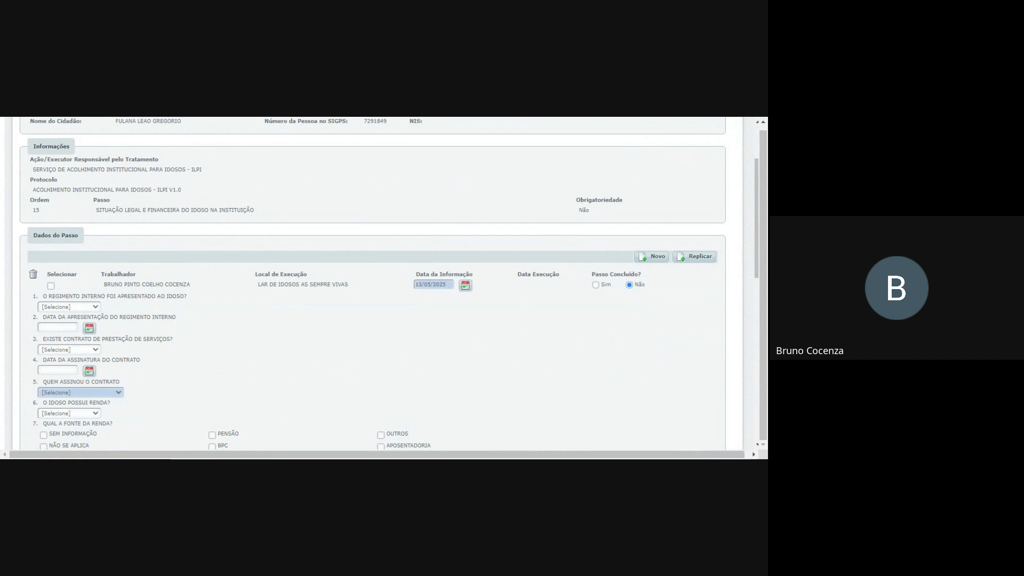
{"action": "left_click", "coordinate": [59, 324]}
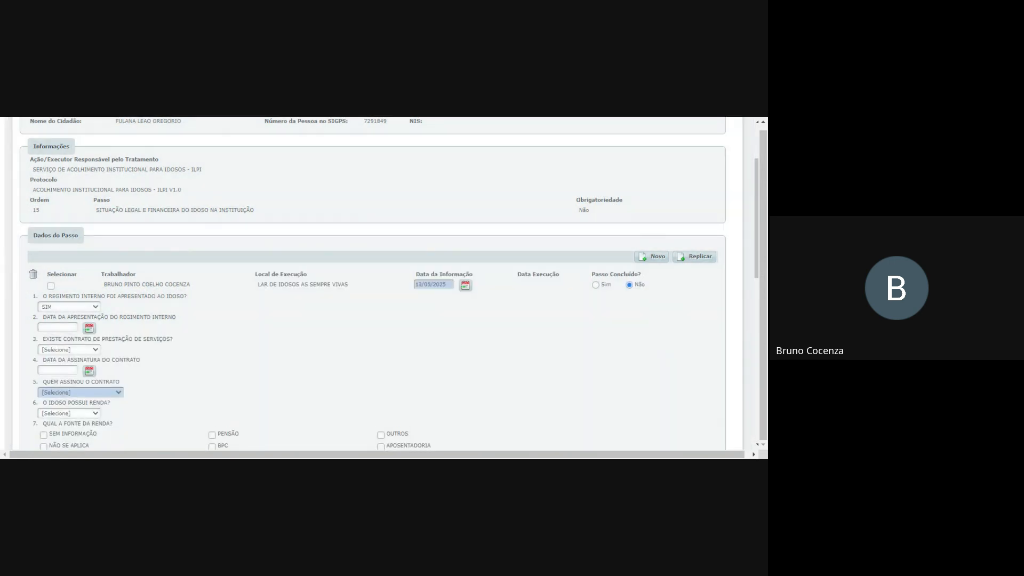
{"action": "left_click_drag", "start_coordinate": [54, 317], "coordinate": [172, 318]}
{"action": "left_click_drag", "start_coordinate": [92, 339], "coordinate": [193, 339]}
{"action": "scroll", "coordinate": [193, 339], "scroll_direction": "down", "scroll_amount": 3}
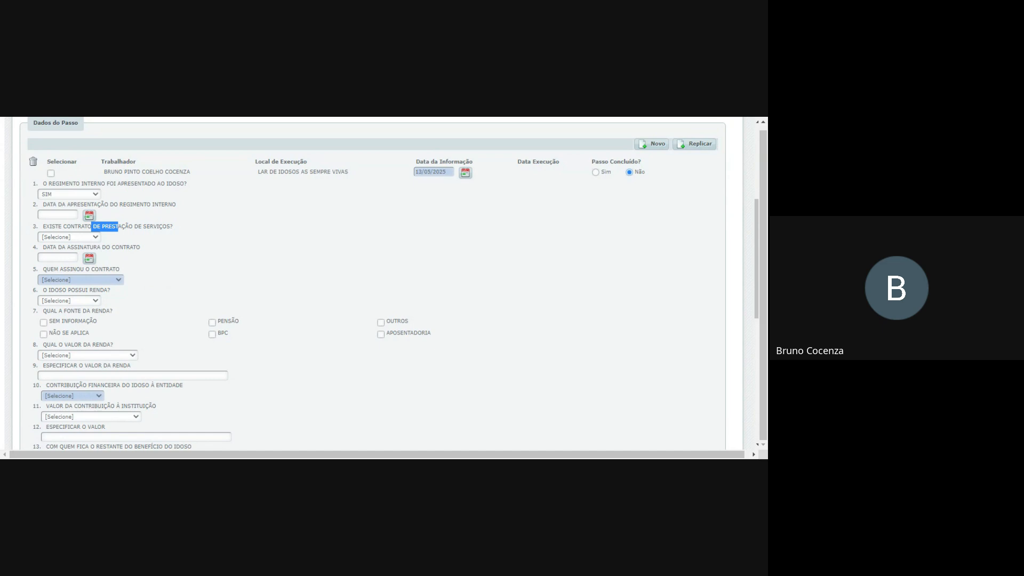
{"action": "left_click", "coordinate": [96, 271]}
{"action": "left_click_drag", "start_coordinate": [46, 247], "coordinate": [112, 247]}
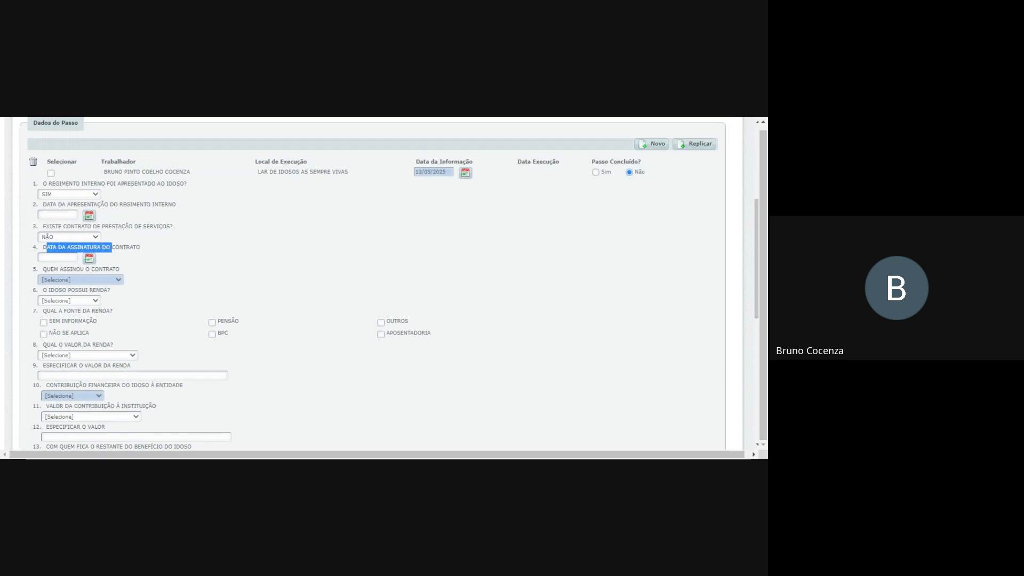
{"action": "left_click", "coordinate": [206, 254]}
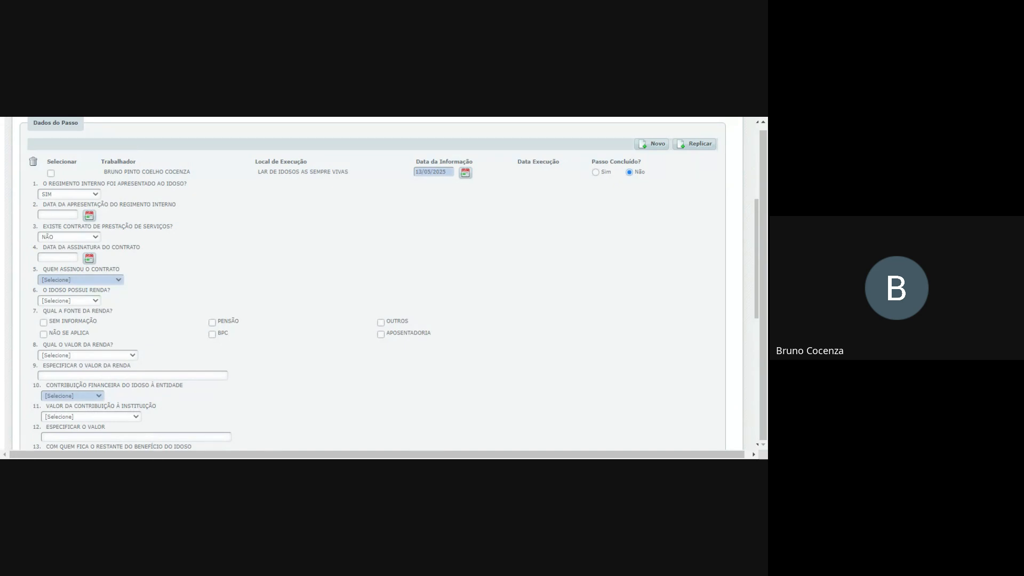
Step: Set QUEM ASSINOU O CONTRATO to CONTRATO NÃO ASSINADO and O IDOSO POSSUI RENDA to SIM
{"action": "left_click", "coordinate": [84, 294]}
{"action": "double_click", "coordinate": [78, 290]}
{"action": "left_click", "coordinate": [50, 318]}
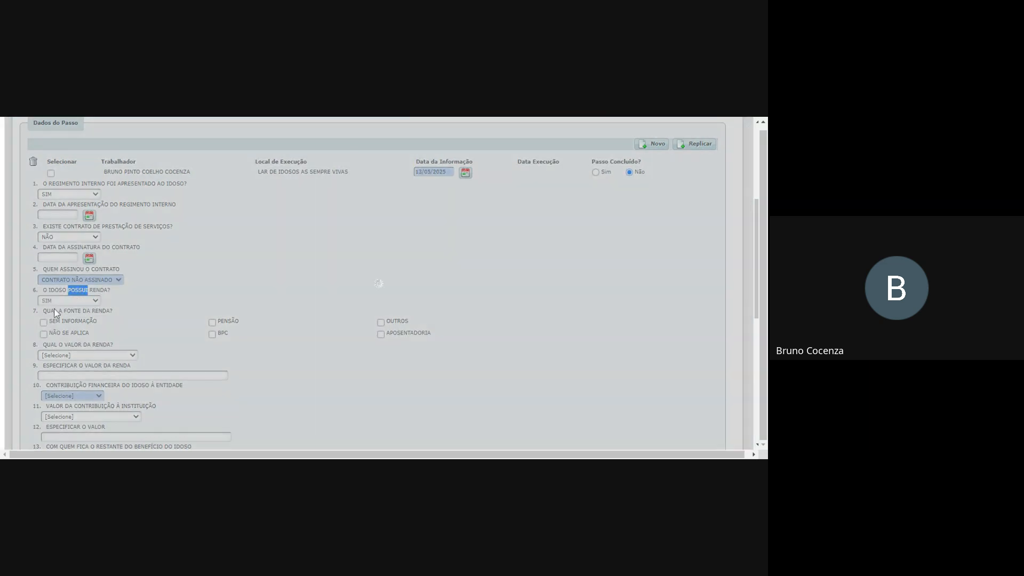
{"action": "scroll", "coordinate": [150, 321], "scroll_direction": "down", "scroll_amount": 1}
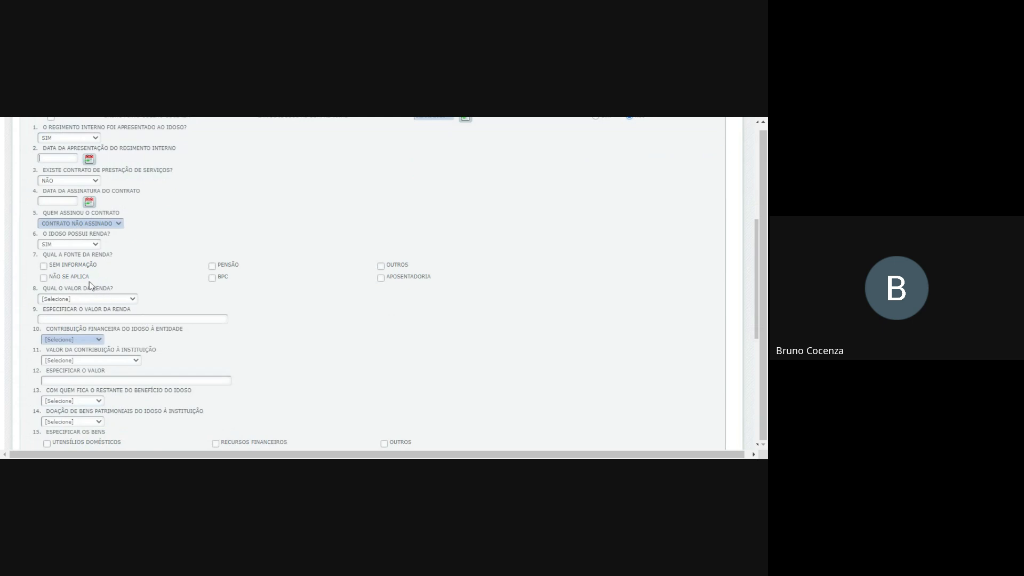
Step: Mark BPC and APOSENTADORIA as the income sources and set QUAL O VALOR DA RENDA to ATÉ 2 SALÁRIOS MÍNIMOS
{"action": "left_click", "coordinate": [213, 278]}
{"action": "left_click", "coordinate": [381, 278]}
{"action": "left_click", "coordinate": [66, 315]}
{"action": "left_click_drag", "start_coordinate": [53, 309], "coordinate": [102, 309]}
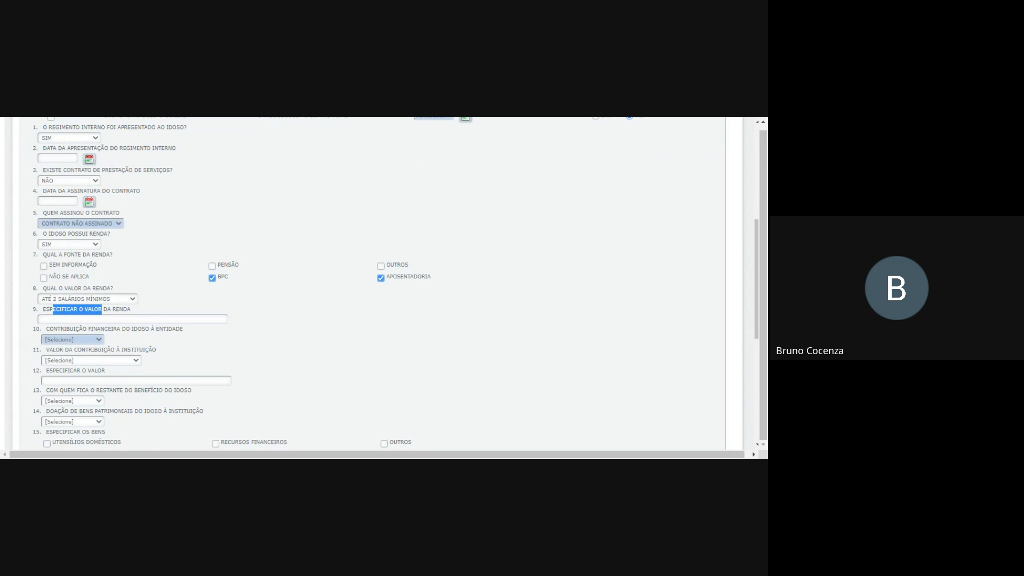
{"action": "left_click", "coordinate": [66, 320]}
Step: Set CONTRIBUIÇÃO FINANCEIRA DO IDOSO À ENTIDADE to SIM and VALOR DA CONTRIBUIÇÃO À INSTITUIÇÃO to ATÉ 70% DO SALÁRIO MÍNIMO
{"action": "left_click_drag", "start_coordinate": [97, 328], "coordinate": [156, 329]}
{"action": "scroll", "coordinate": [133, 320], "scroll_direction": "down", "scroll_amount": 1}
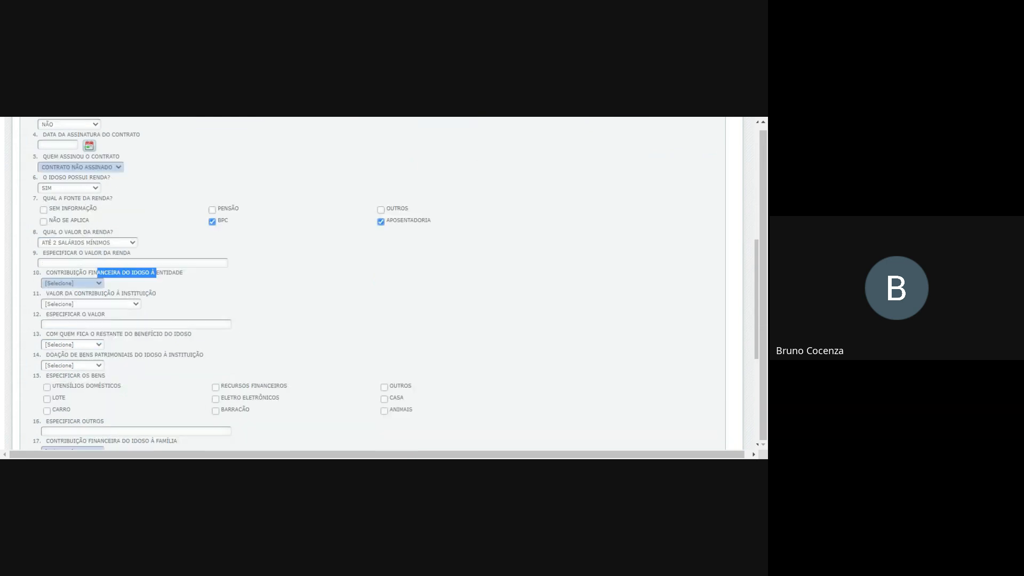
{"action": "left_click", "coordinate": [85, 283]}
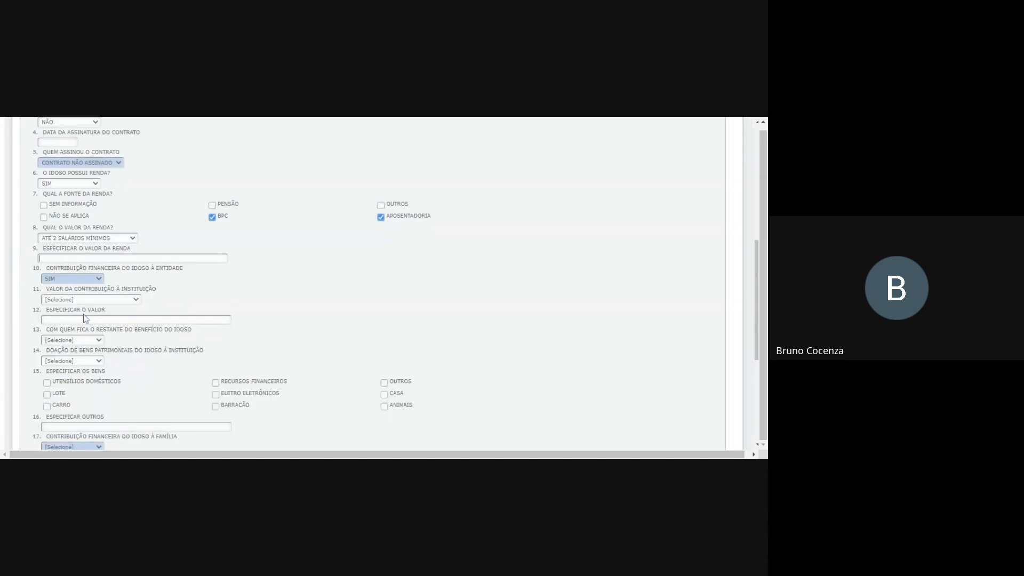
{"action": "left_click", "coordinate": [70, 304]}
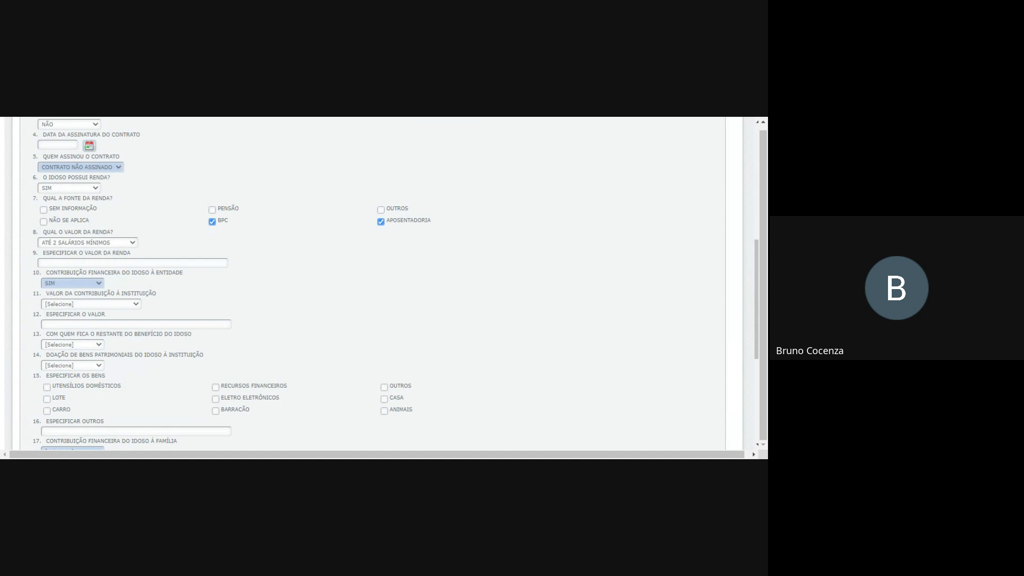
{"action": "left_click", "coordinate": [96, 336]}
{"action": "left_click_drag", "start_coordinate": [59, 314], "coordinate": [91, 314]}
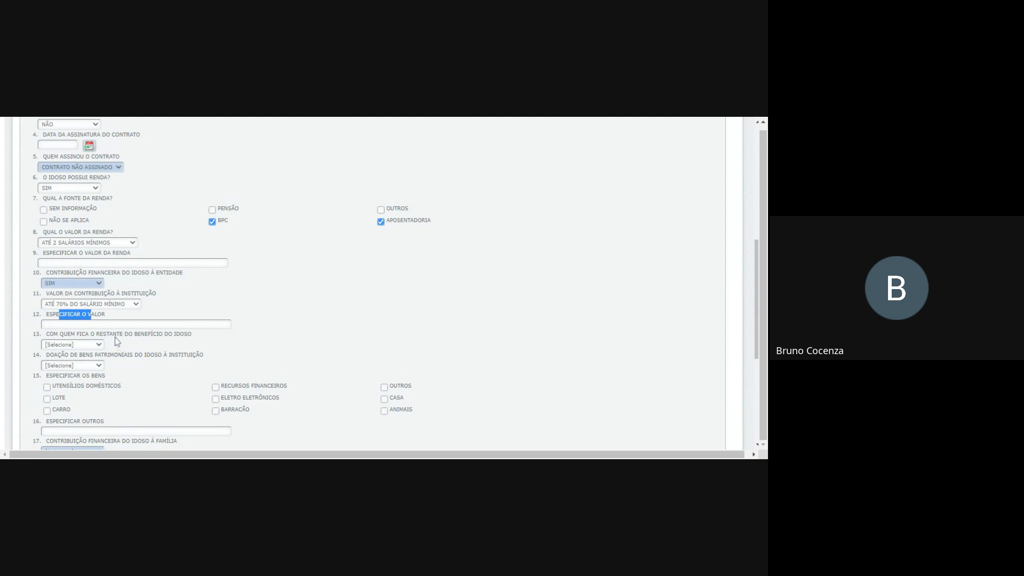
Step: Set COM QUEM FICA O RESTANTE DO BENEFÍCIO DO IDOSO to IDOSOS
{"action": "left_click_drag", "start_coordinate": [116, 334], "coordinate": [168, 333]}
{"action": "scroll", "coordinate": [212, 331], "scroll_direction": "down", "scroll_amount": 2}
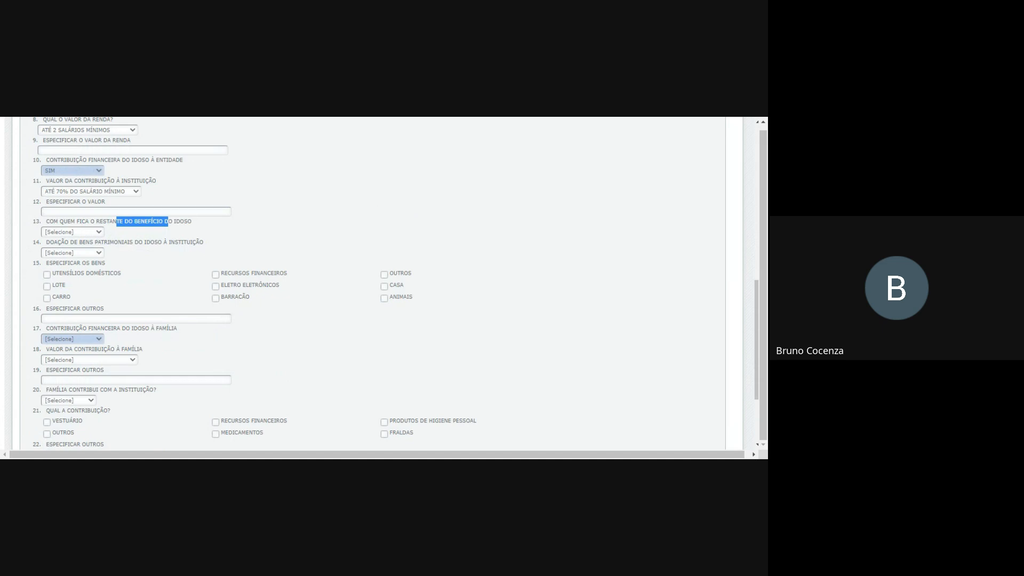
{"action": "left_click", "coordinate": [98, 278]}
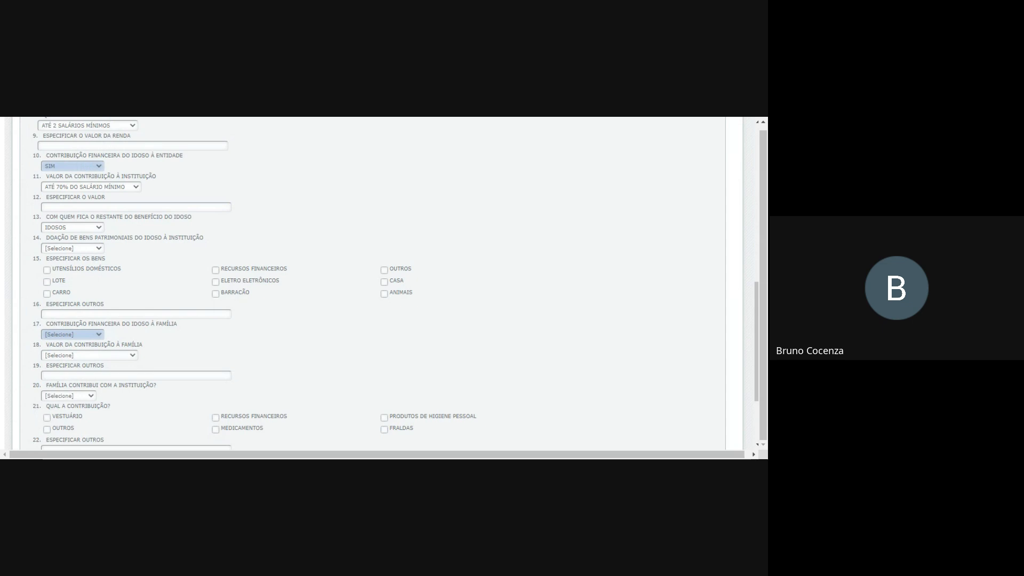
Step: Answer SIM to DOAÇÃO DE BENS PATRIMONIAIS and mark UTENSÍLIOS DOMÉSTICOS, RECURSOS FINANCEIROS and ELETRO ELETRÔNICOS as the donated goods
{"action": "left_click", "coordinate": [57, 267]}
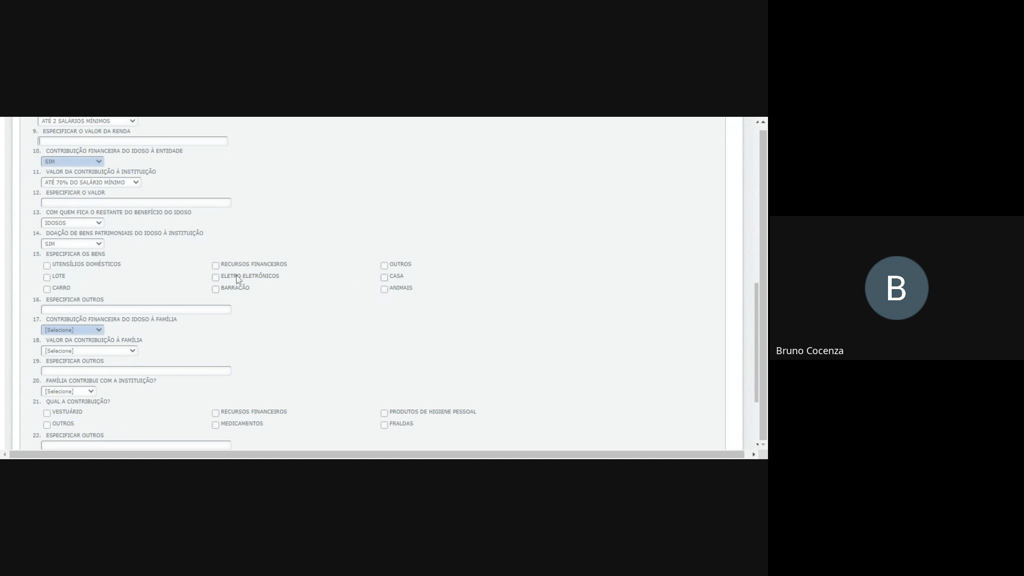
{"action": "left_click", "coordinate": [216, 277]}
{"action": "left_click", "coordinate": [216, 265]}
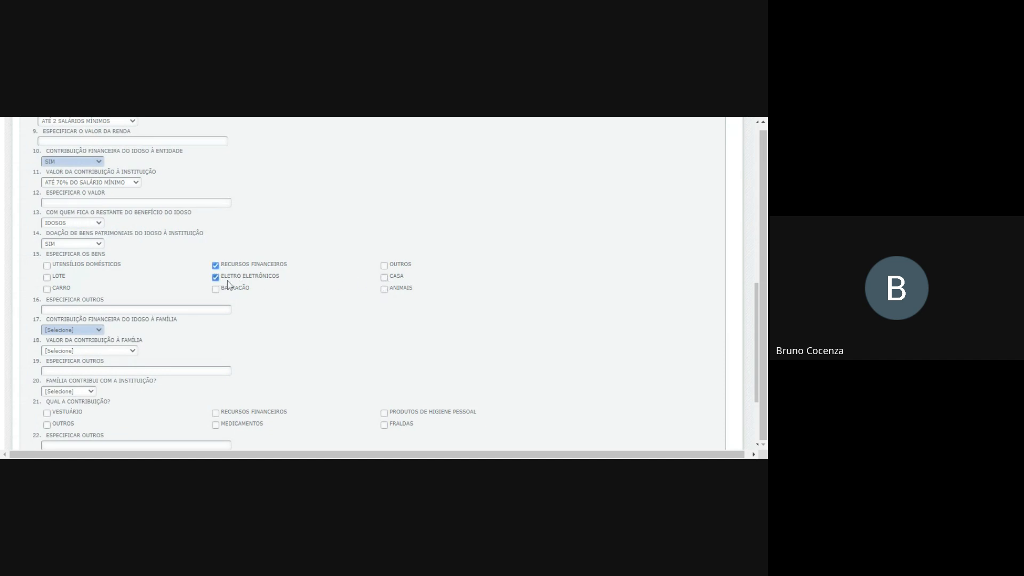
{"action": "left_click", "coordinate": [46, 266]}
{"action": "left_click_drag", "start_coordinate": [53, 299], "coordinate": [93, 299]}
Step: Set CONTRIBUIÇÃO FINANCEIRA DO IDOSO À FAMÍLIA to NÃO
{"action": "scroll", "coordinate": [93, 300], "scroll_direction": "down", "scroll_amount": 2}
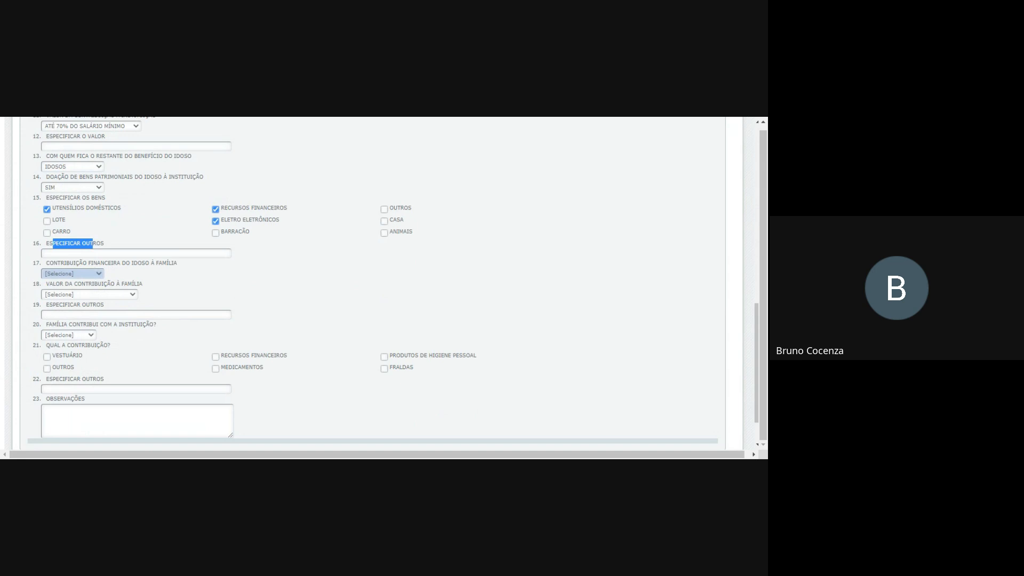
{"action": "left_click", "coordinate": [69, 290]}
{"action": "left_click_drag", "start_coordinate": [53, 305], "coordinate": [96, 304]}
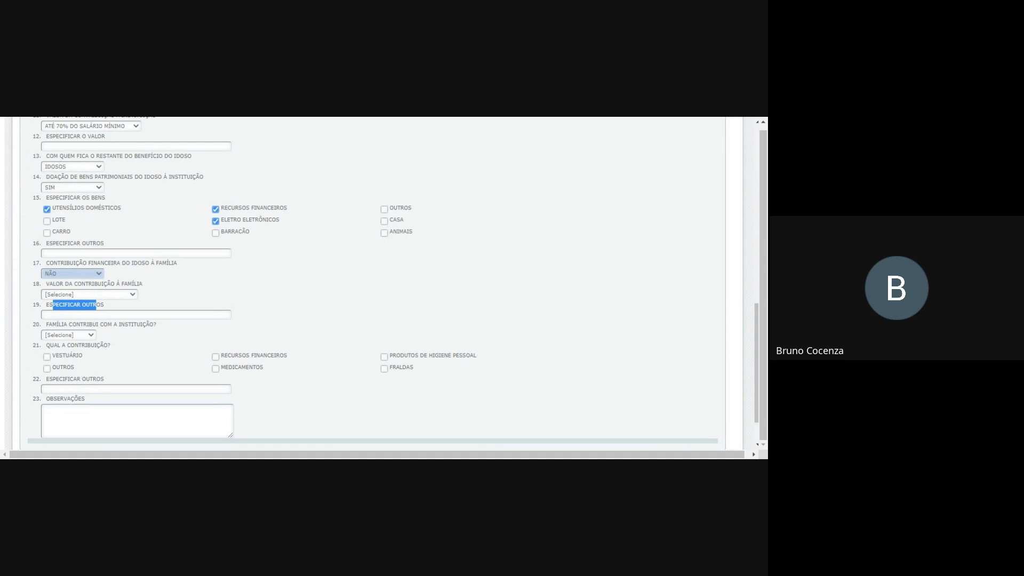
Step: Answer SIM to FAMÍLIA CONTRIBUI COM A INSTITUIÇÃO and mark VESTUÁRIO, MEDICAMENTOS and RECURSOS FINANCEIROS as the contributions
{"action": "scroll", "coordinate": [85, 337], "scroll_direction": "down", "scroll_amount": 1}
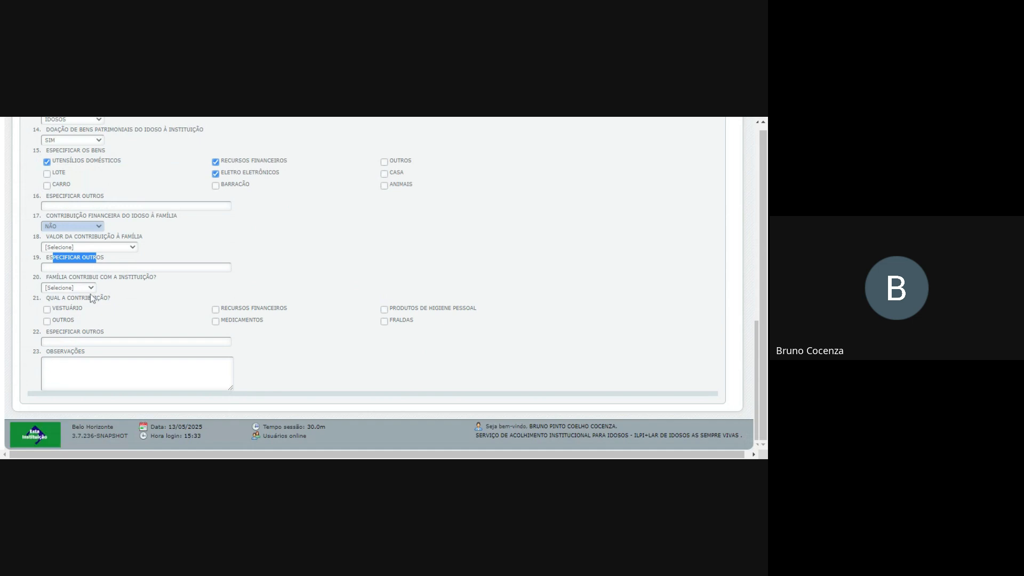
{"action": "left_click", "coordinate": [91, 290]}
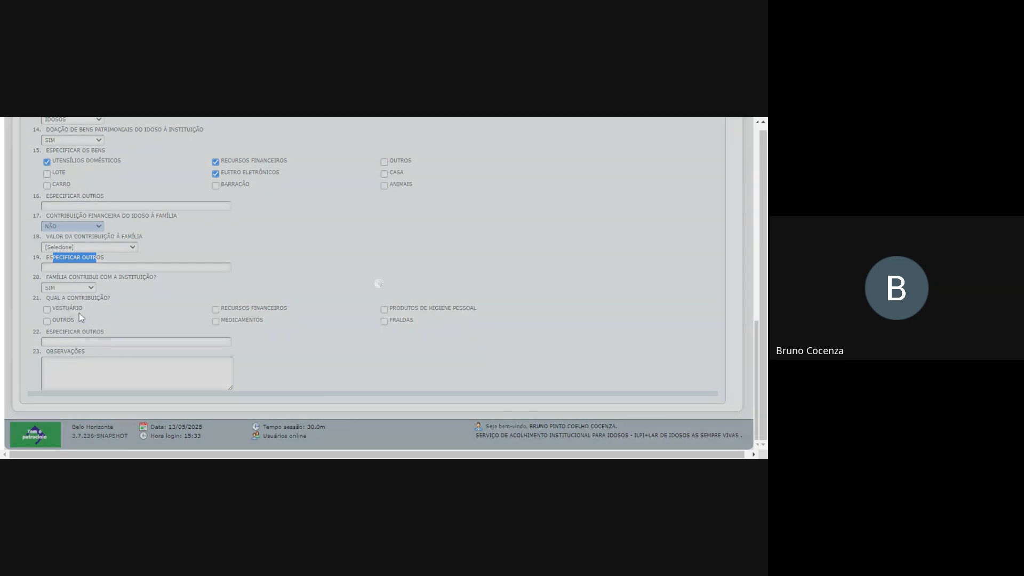
{"action": "left_click", "coordinate": [79, 311]}
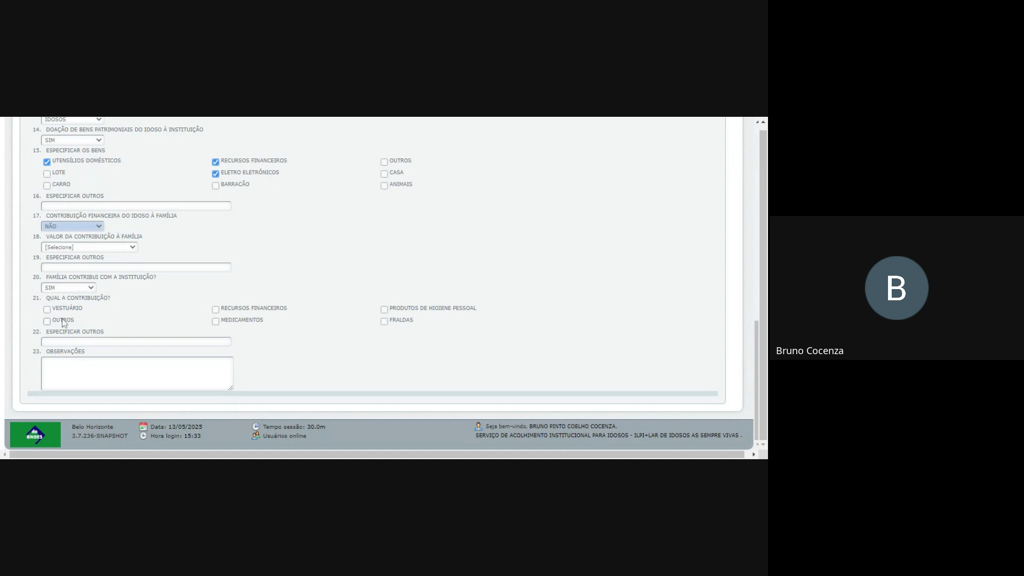
{"action": "left_click", "coordinate": [48, 308]}
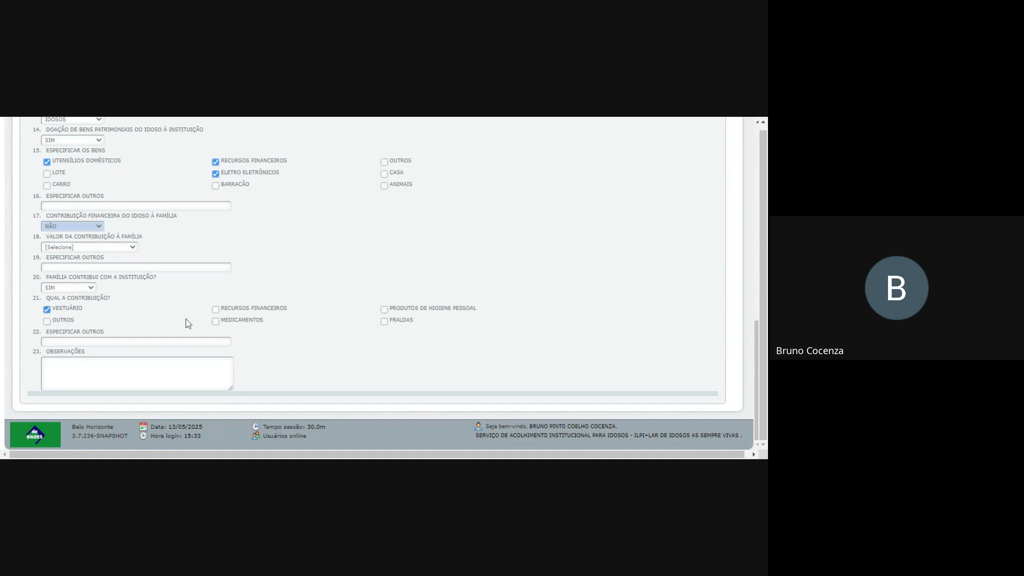
{"action": "left_click", "coordinate": [215, 321]}
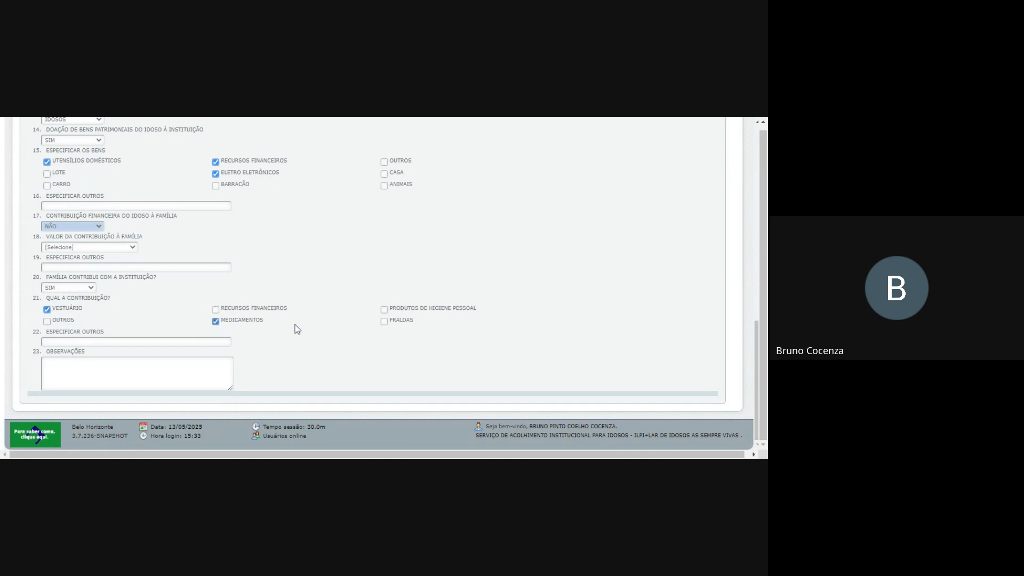
{"action": "left_click", "coordinate": [216, 309]}
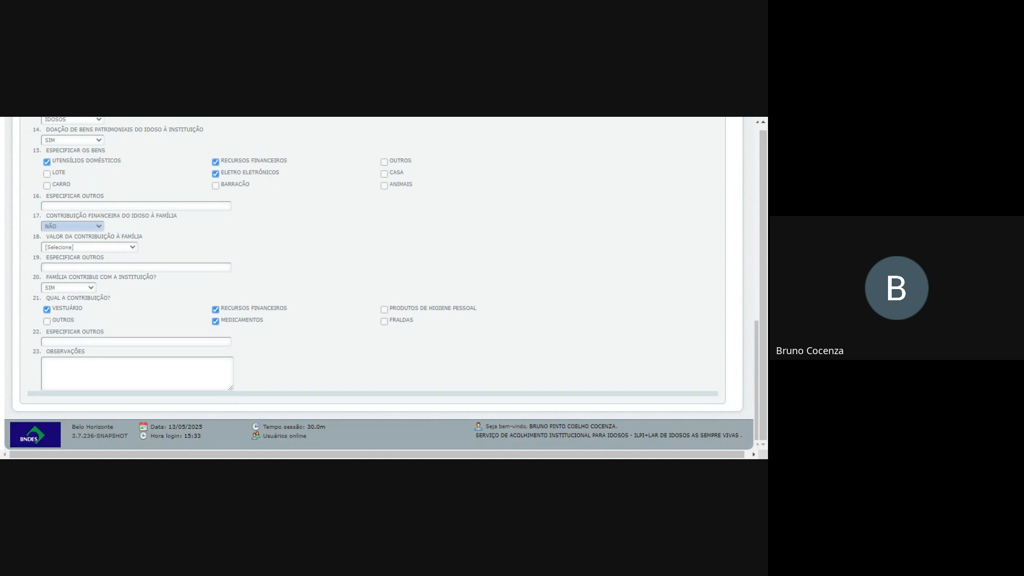
{"action": "left_click_drag", "start_coordinate": [49, 332], "coordinate": [126, 336]}
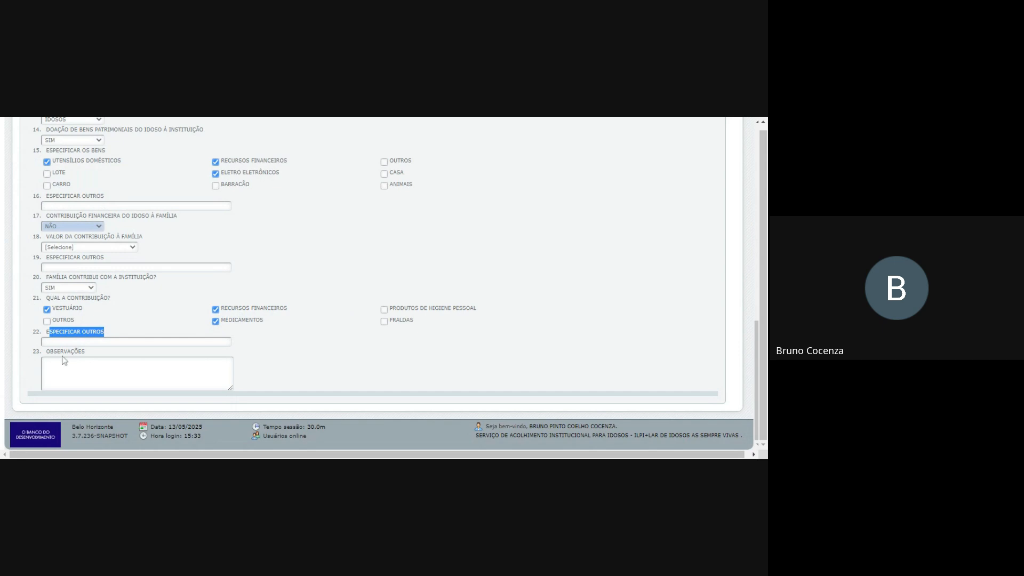
{"action": "left_click_drag", "start_coordinate": [60, 352], "coordinate": [75, 352]}
{"action": "left_click", "coordinate": [77, 369]}
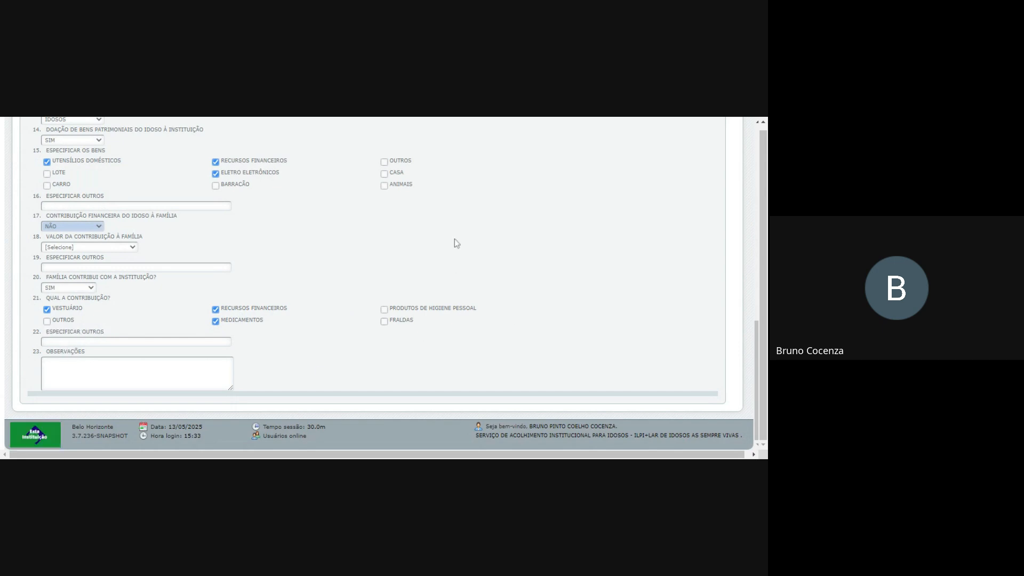
Step: Review the answers, set Passo Concluído to Sim for the SITUAÇÃO LEGAL E FINANCEIRA step and save the record
{"action": "scroll", "coordinate": [411, 251], "scroll_direction": "up", "scroll_amount": 4}
{"action": "scroll", "coordinate": [443, 272], "scroll_direction": "down", "scroll_amount": 5}
{"action": "scroll", "coordinate": [96, 196], "scroll_direction": "up", "scroll_amount": 10}
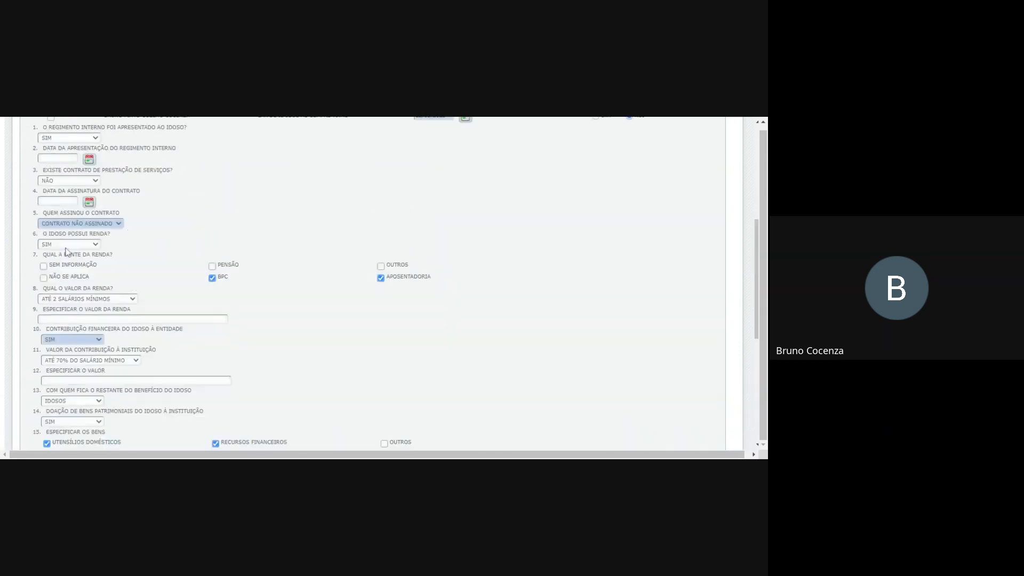
{"action": "left_click_drag", "start_coordinate": [108, 300], "coordinate": [237, 300]}
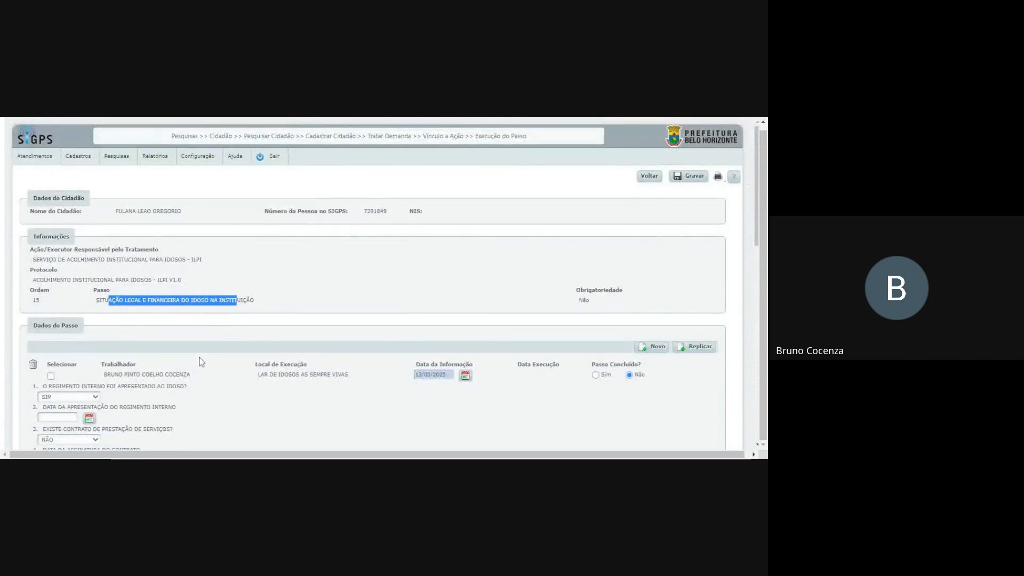
{"action": "scroll", "coordinate": [199, 359], "scroll_direction": "down", "scroll_amount": 10}
{"action": "scroll", "coordinate": [579, 274], "scroll_direction": "up", "scroll_amount": 10}
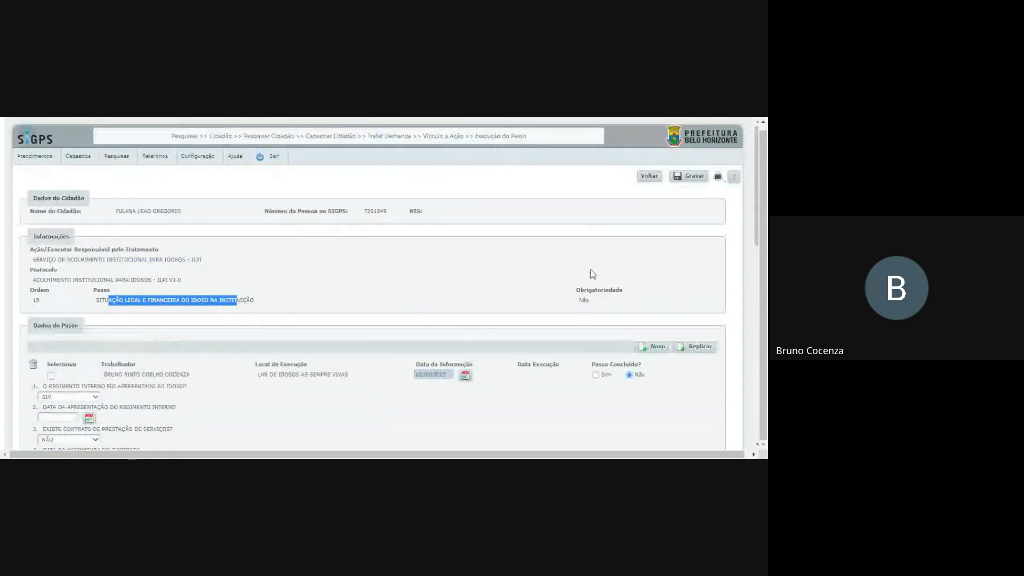
{"action": "left_click", "coordinate": [595, 374]}
{"action": "left_click", "coordinate": [693, 177]}
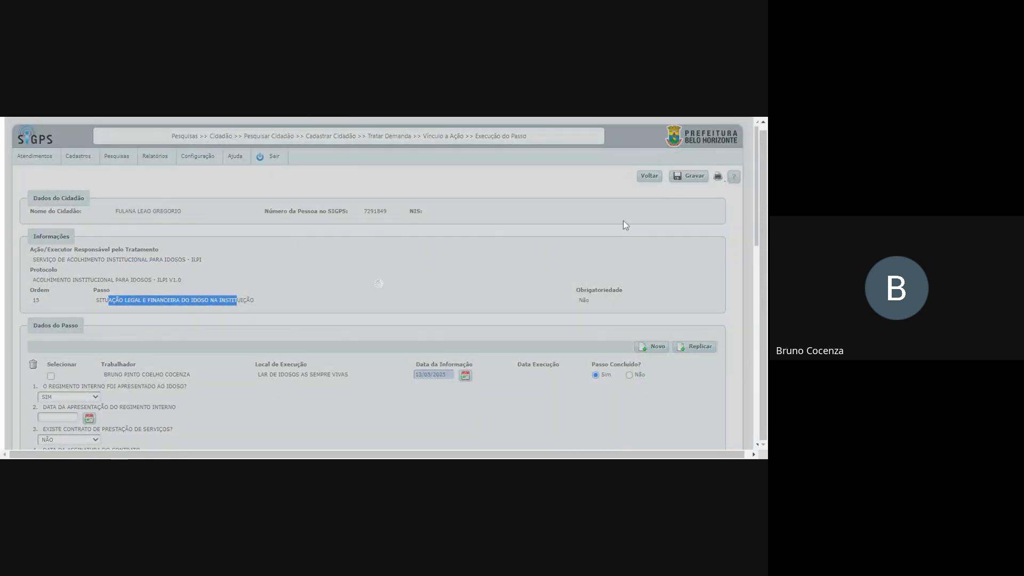